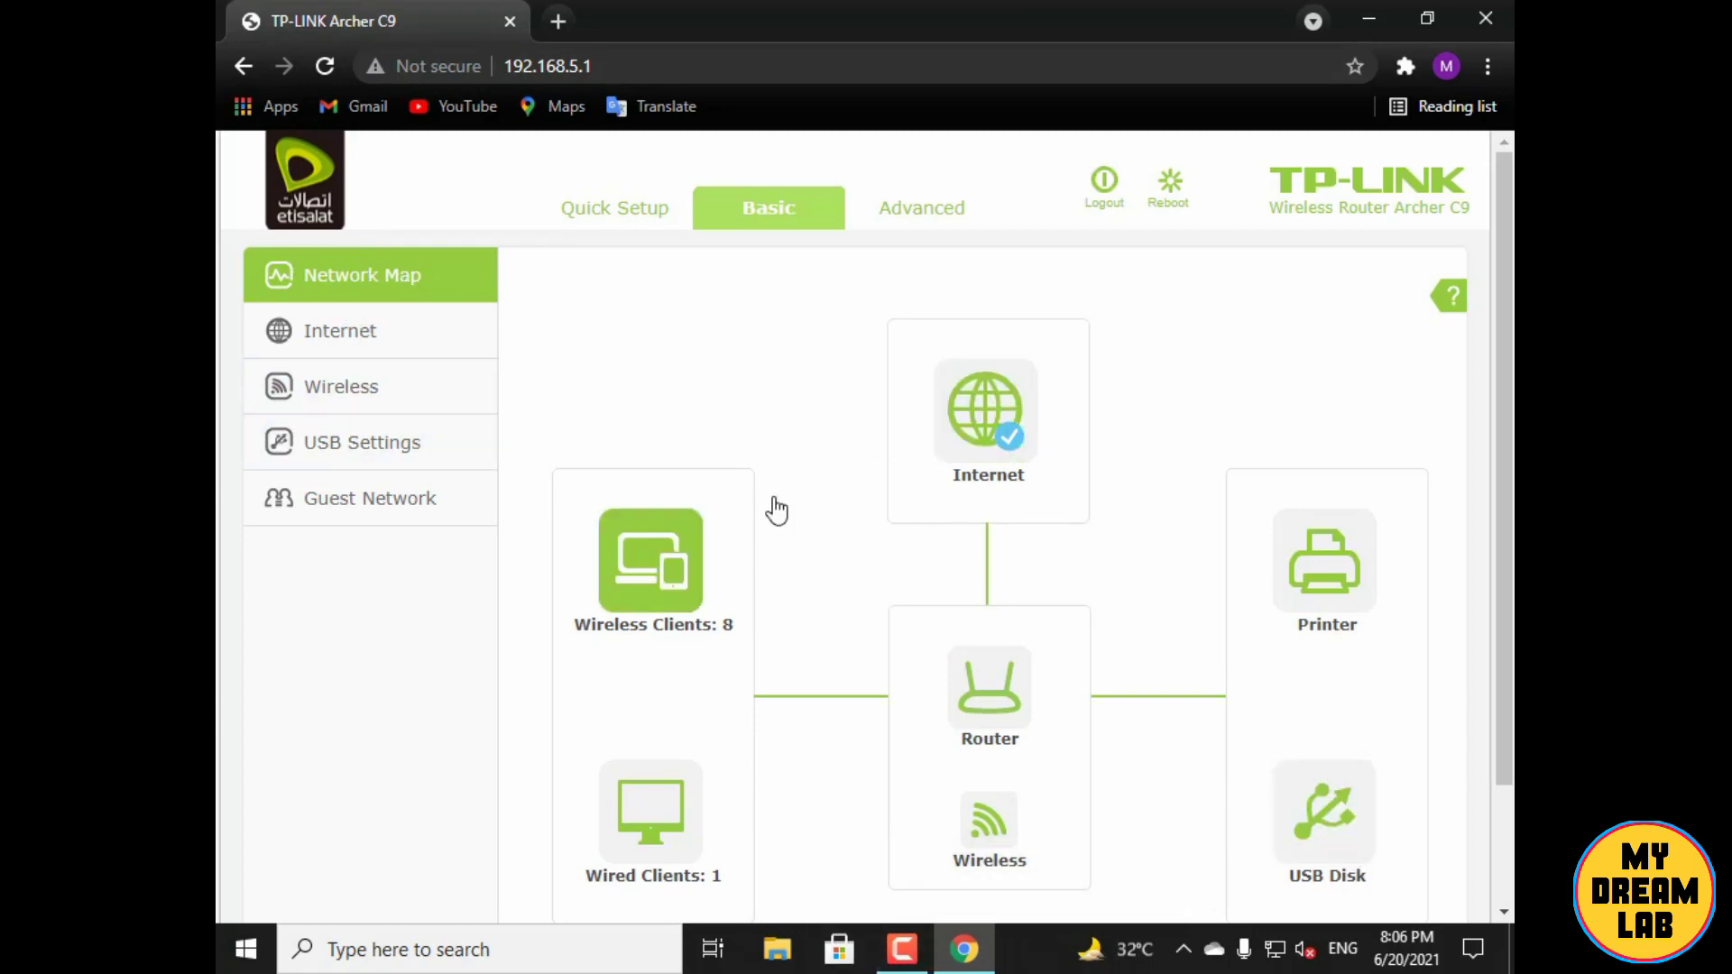
Display the list of connected wireless clients from the basic network map
scroll(722, 311, "down", 2)
scroll(685, 370, "up", 1)
scroll(683, 374, "up", 2)
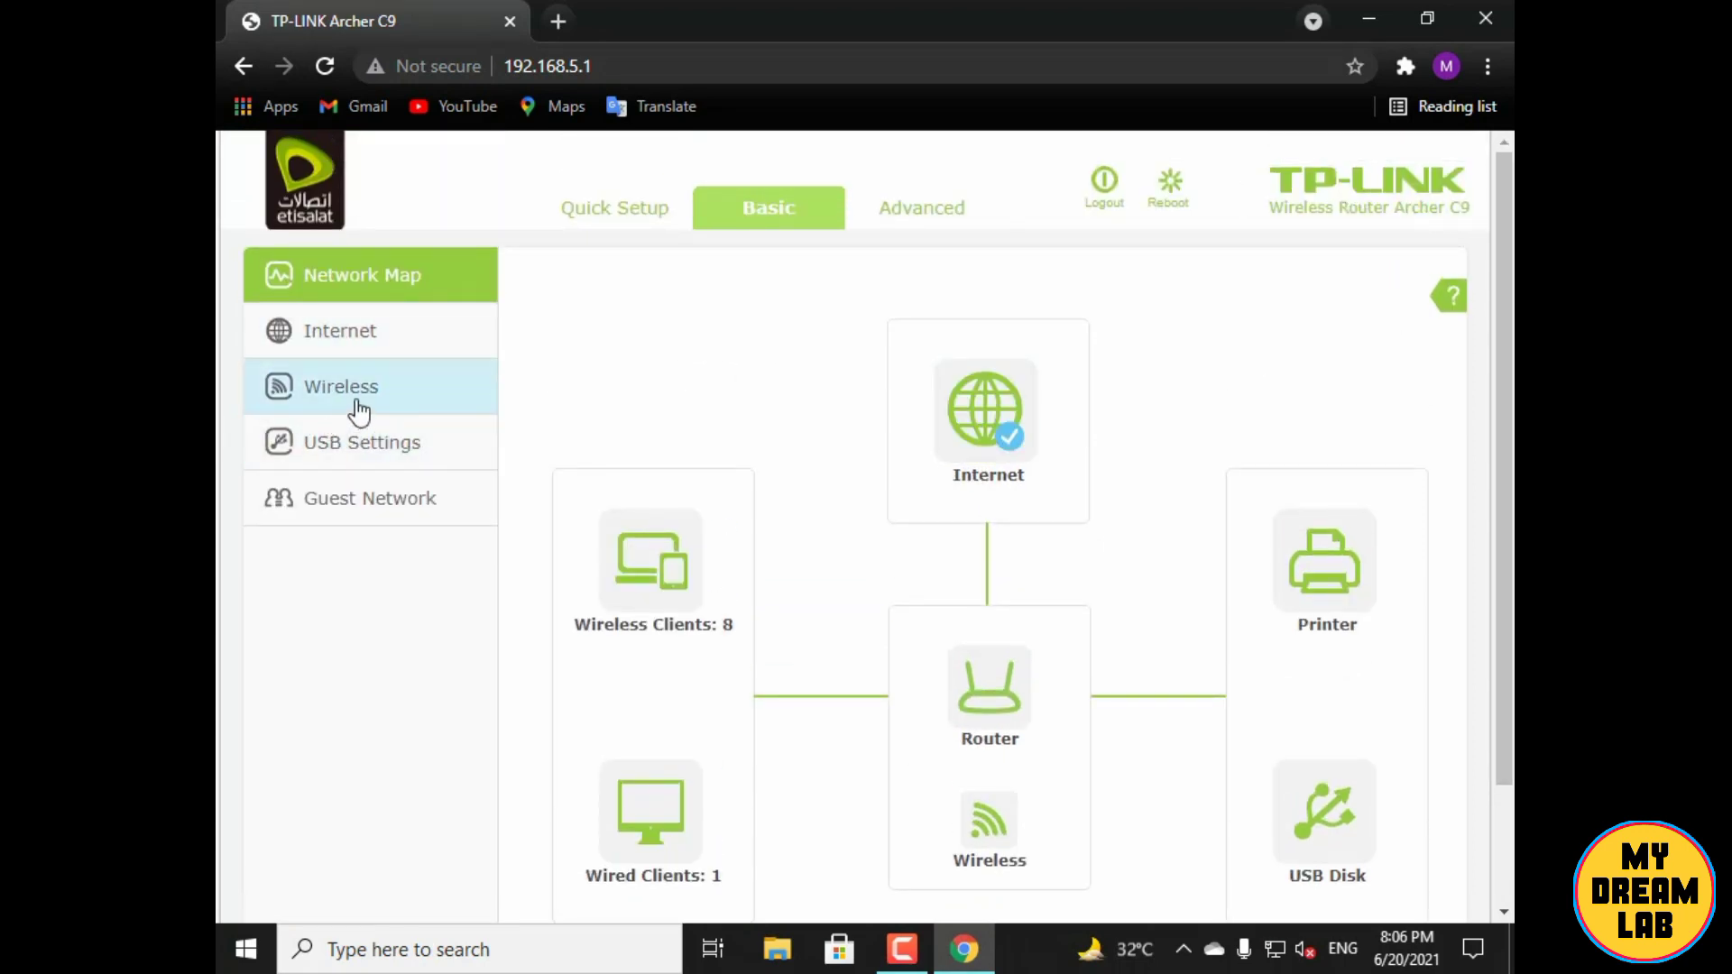
left_click(910, 225)
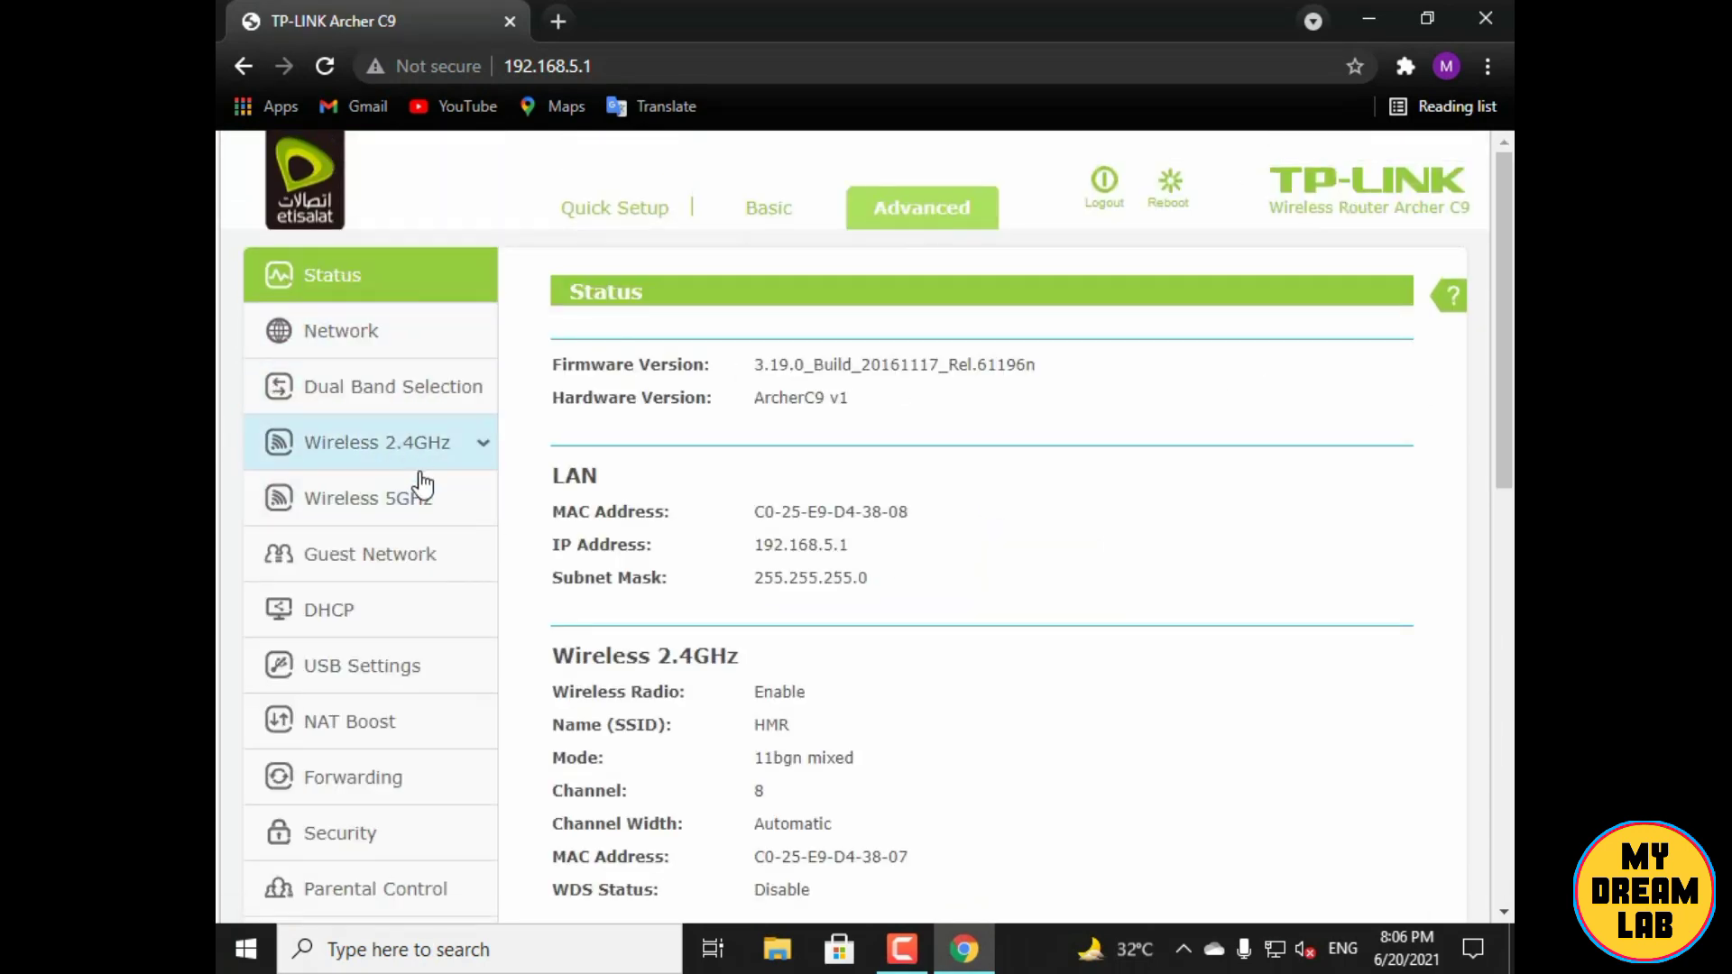
left_click(791, 230)
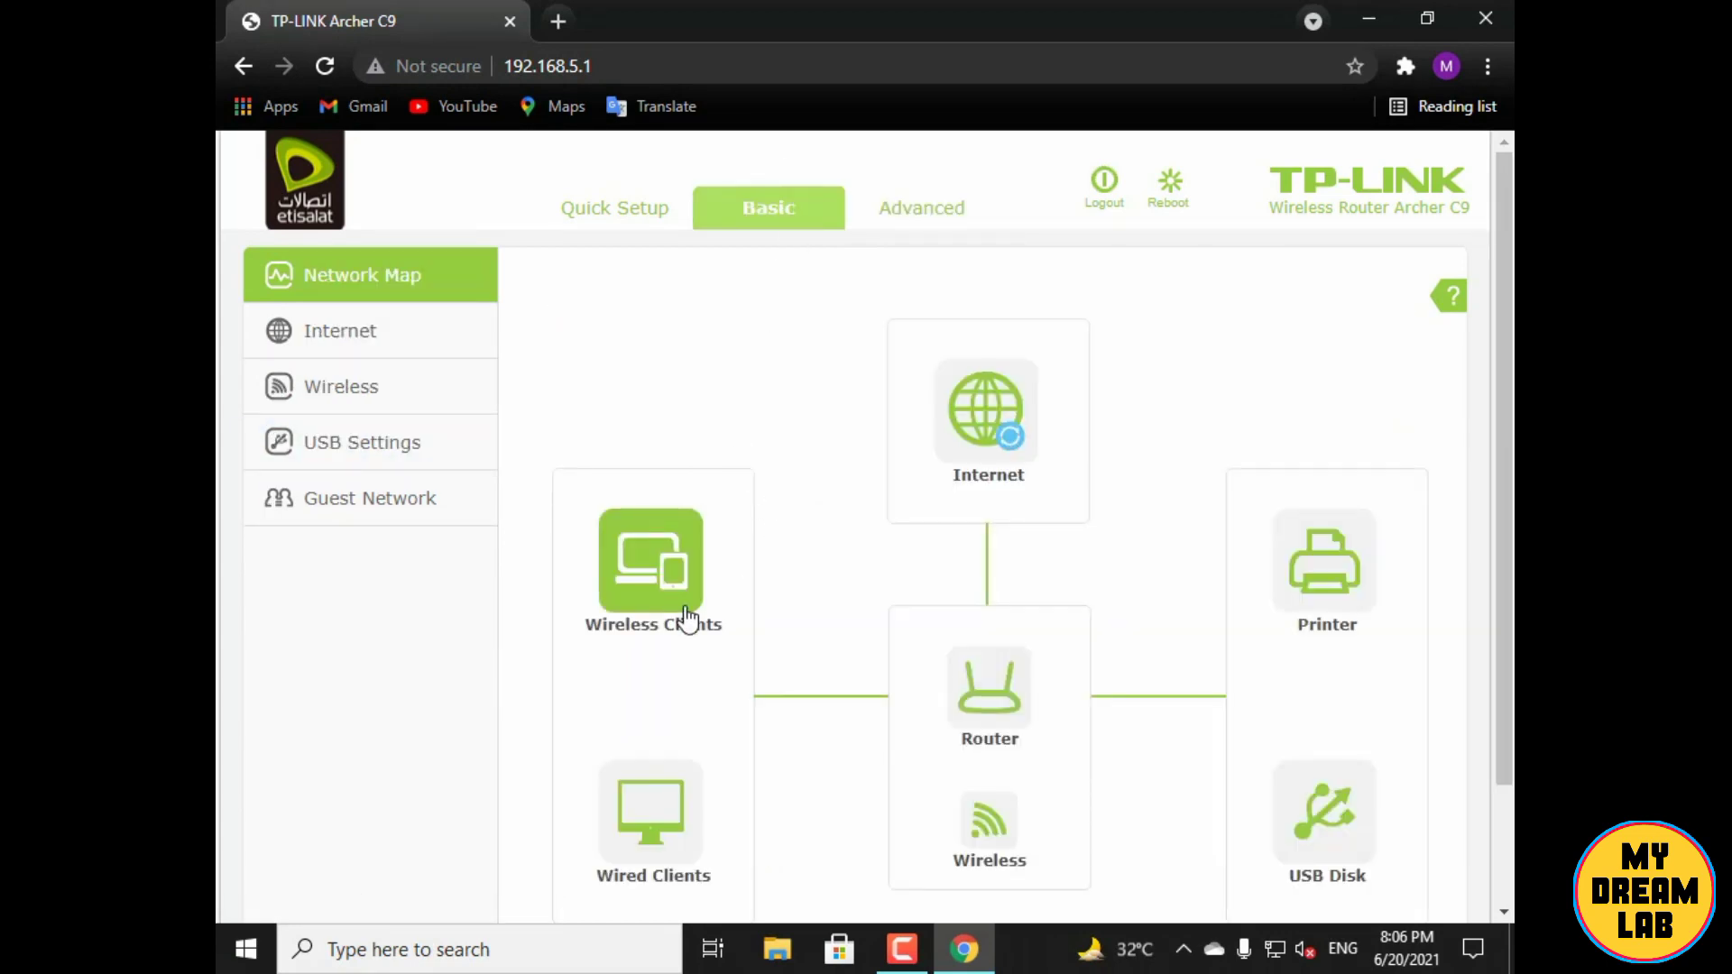
left_click(686, 618)
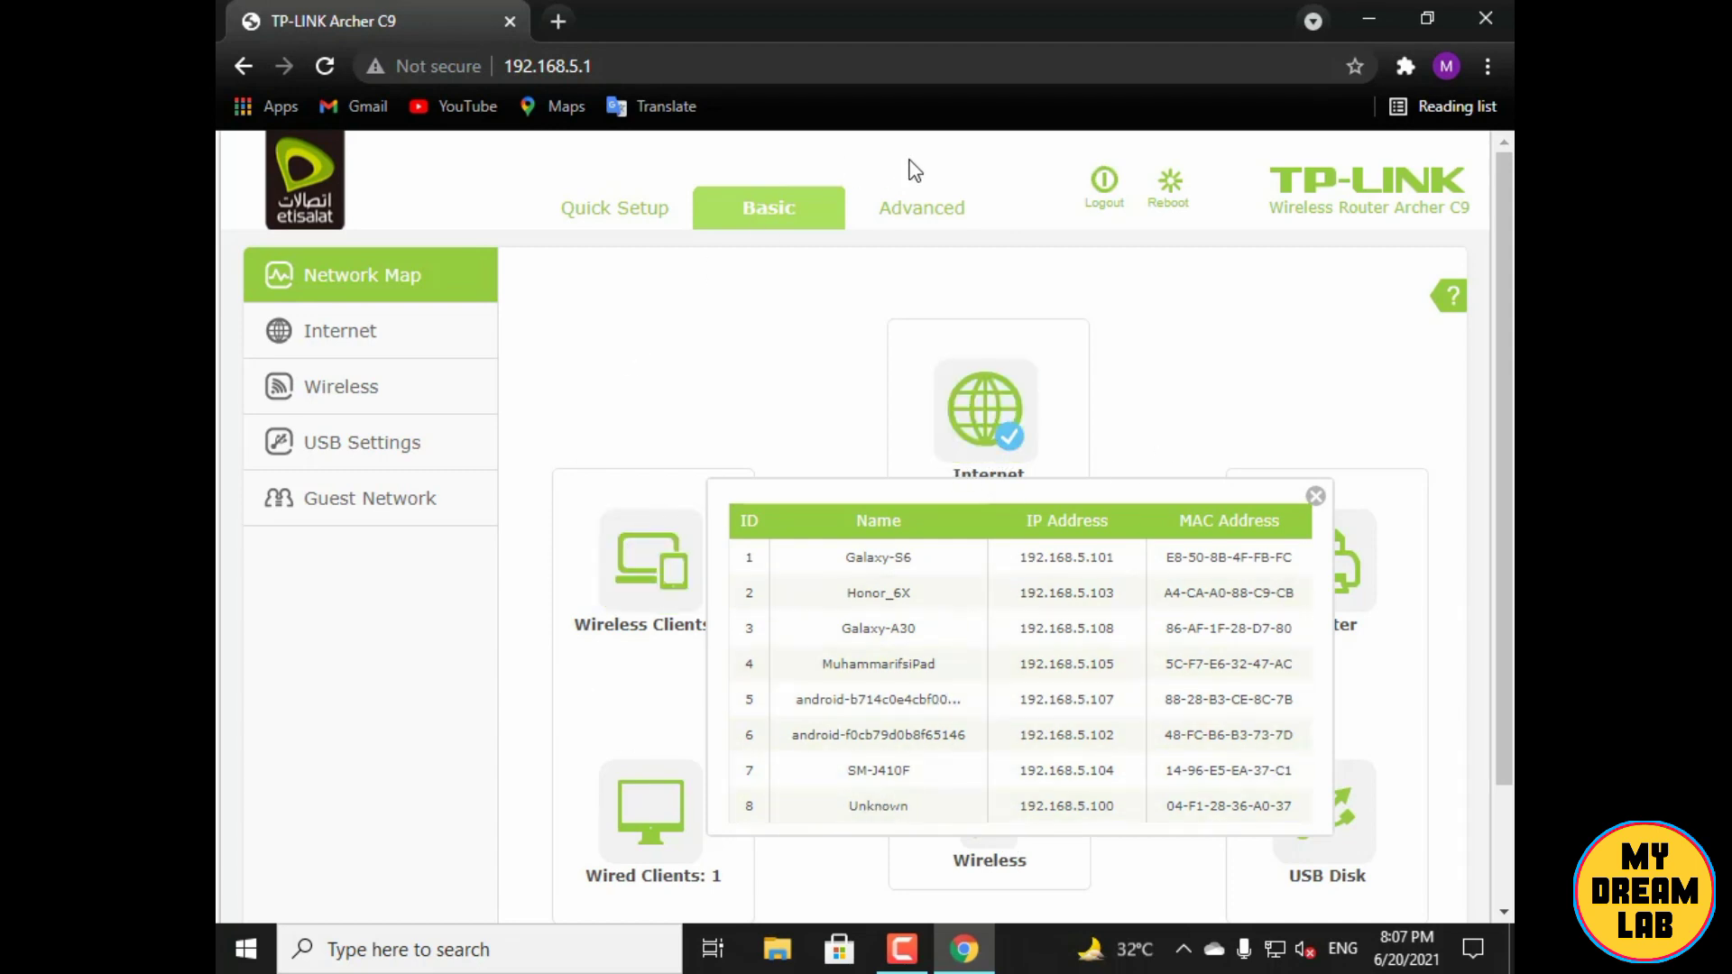
Open the Access Control host list in the advanced settings and highlight the MAC address of the Honor 6x host
left_click(929, 207)
scroll(249, 650, "down", 1)
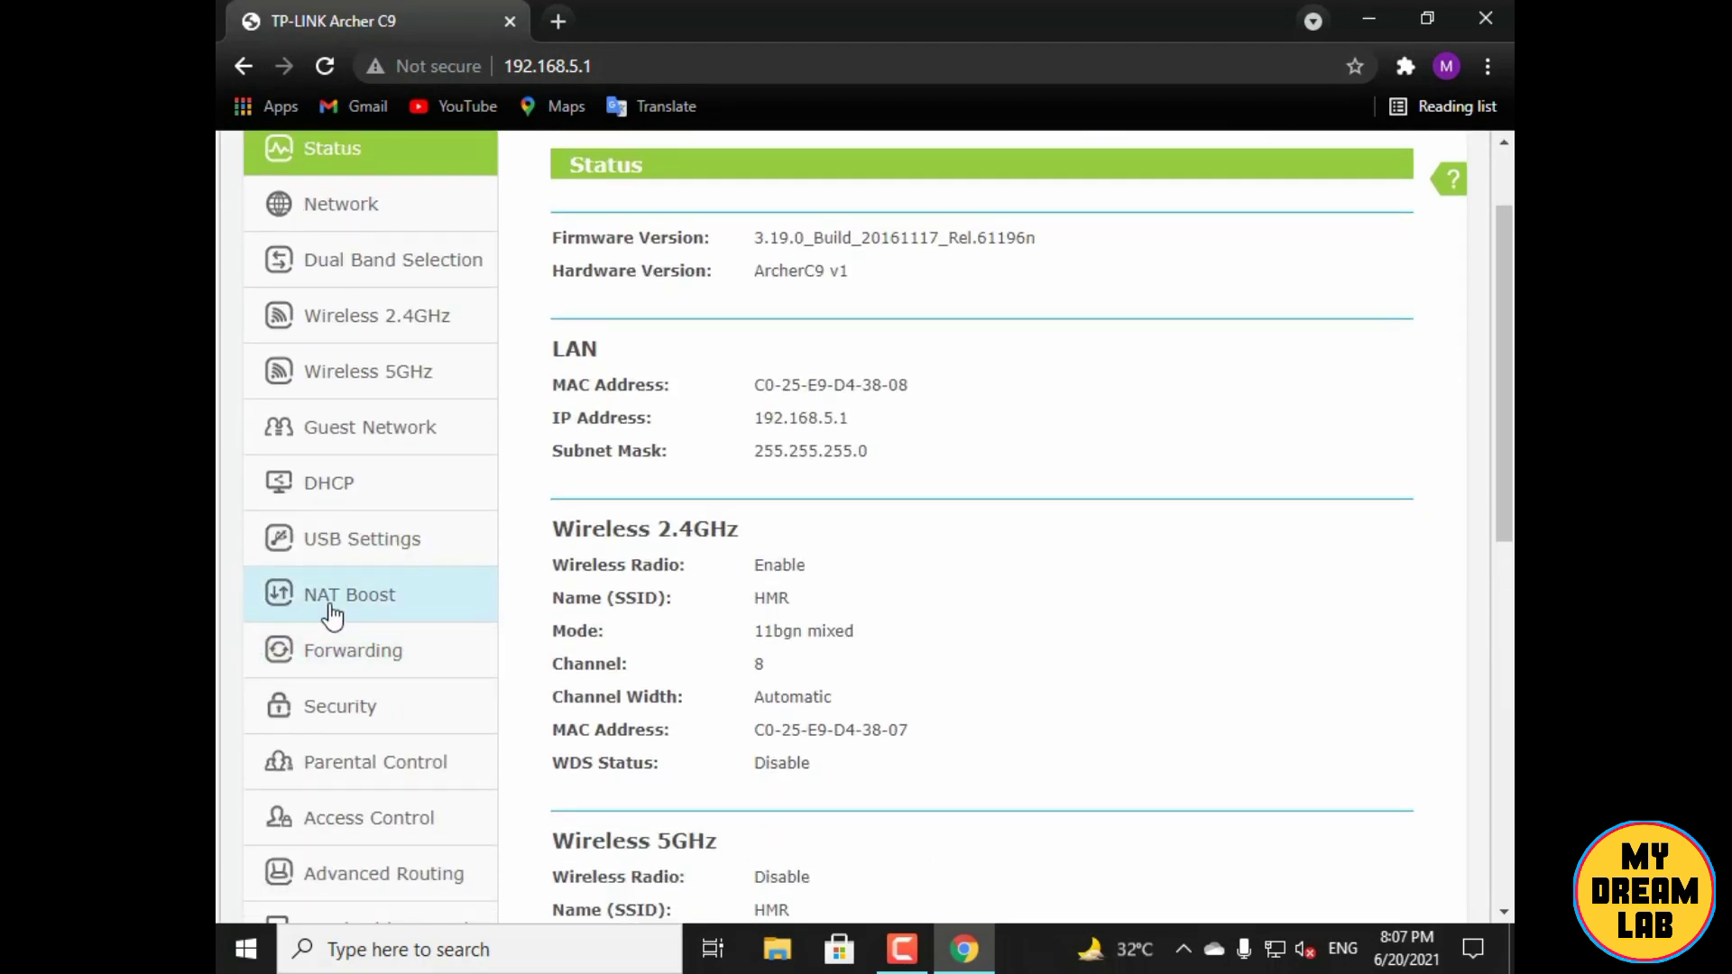
scroll(328, 600, "down", 2)
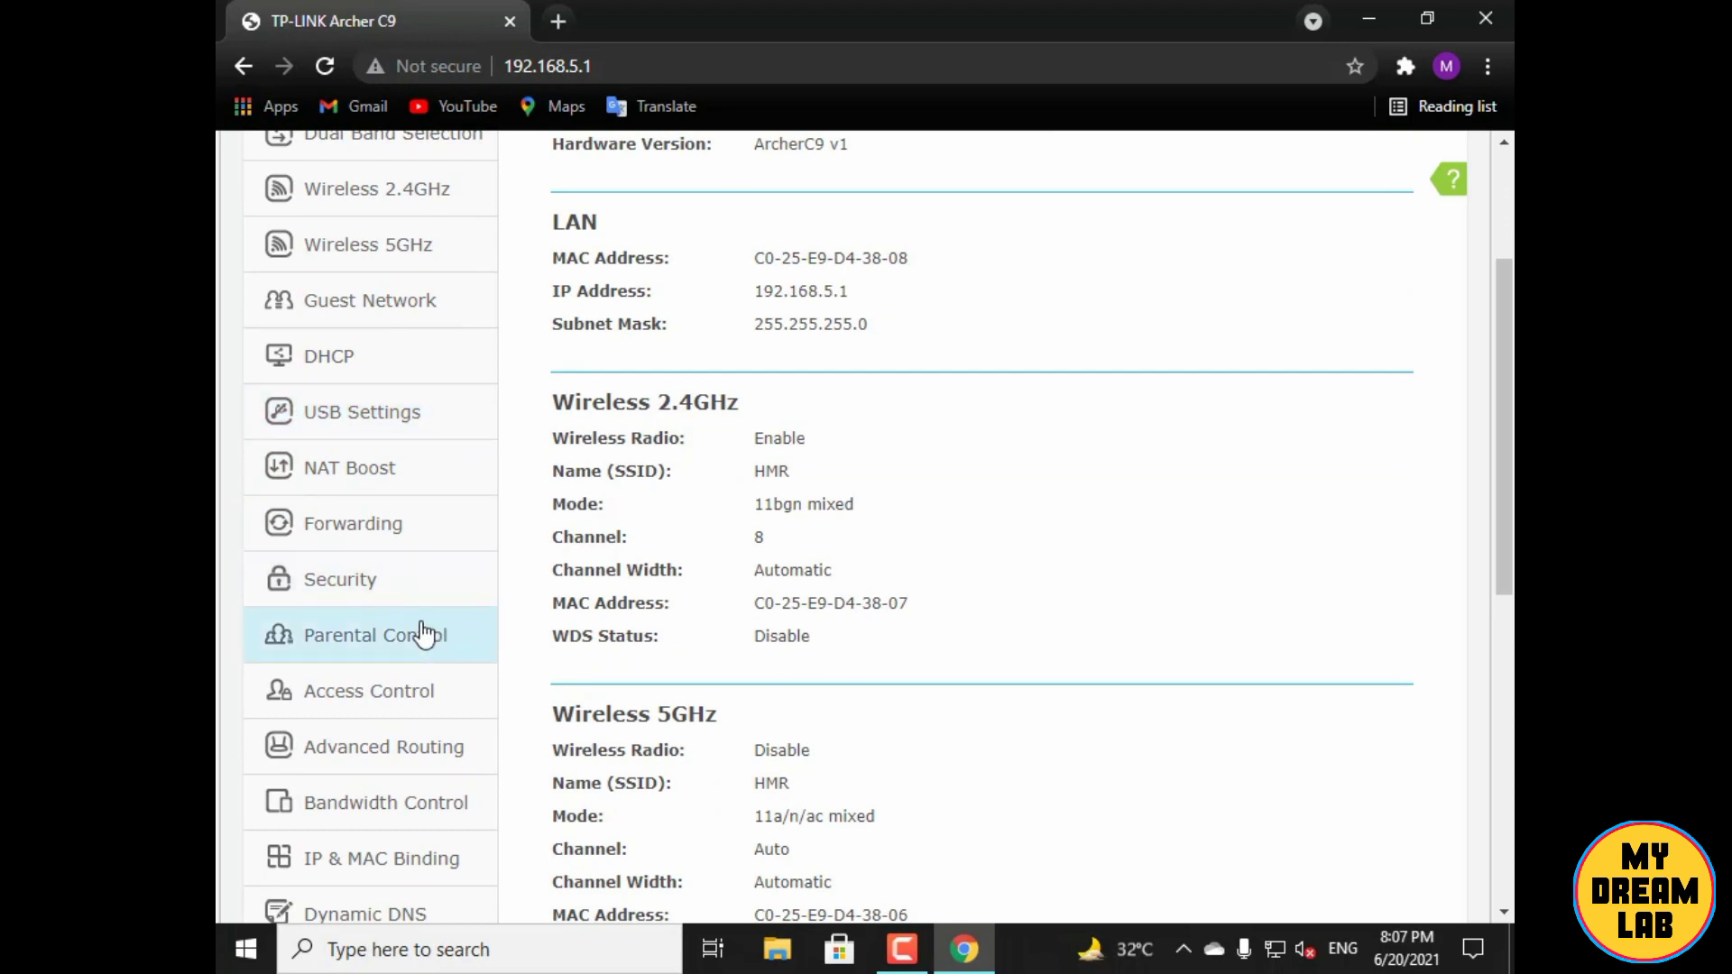
left_click(406, 705)
scroll(411, 699, "down", 1)
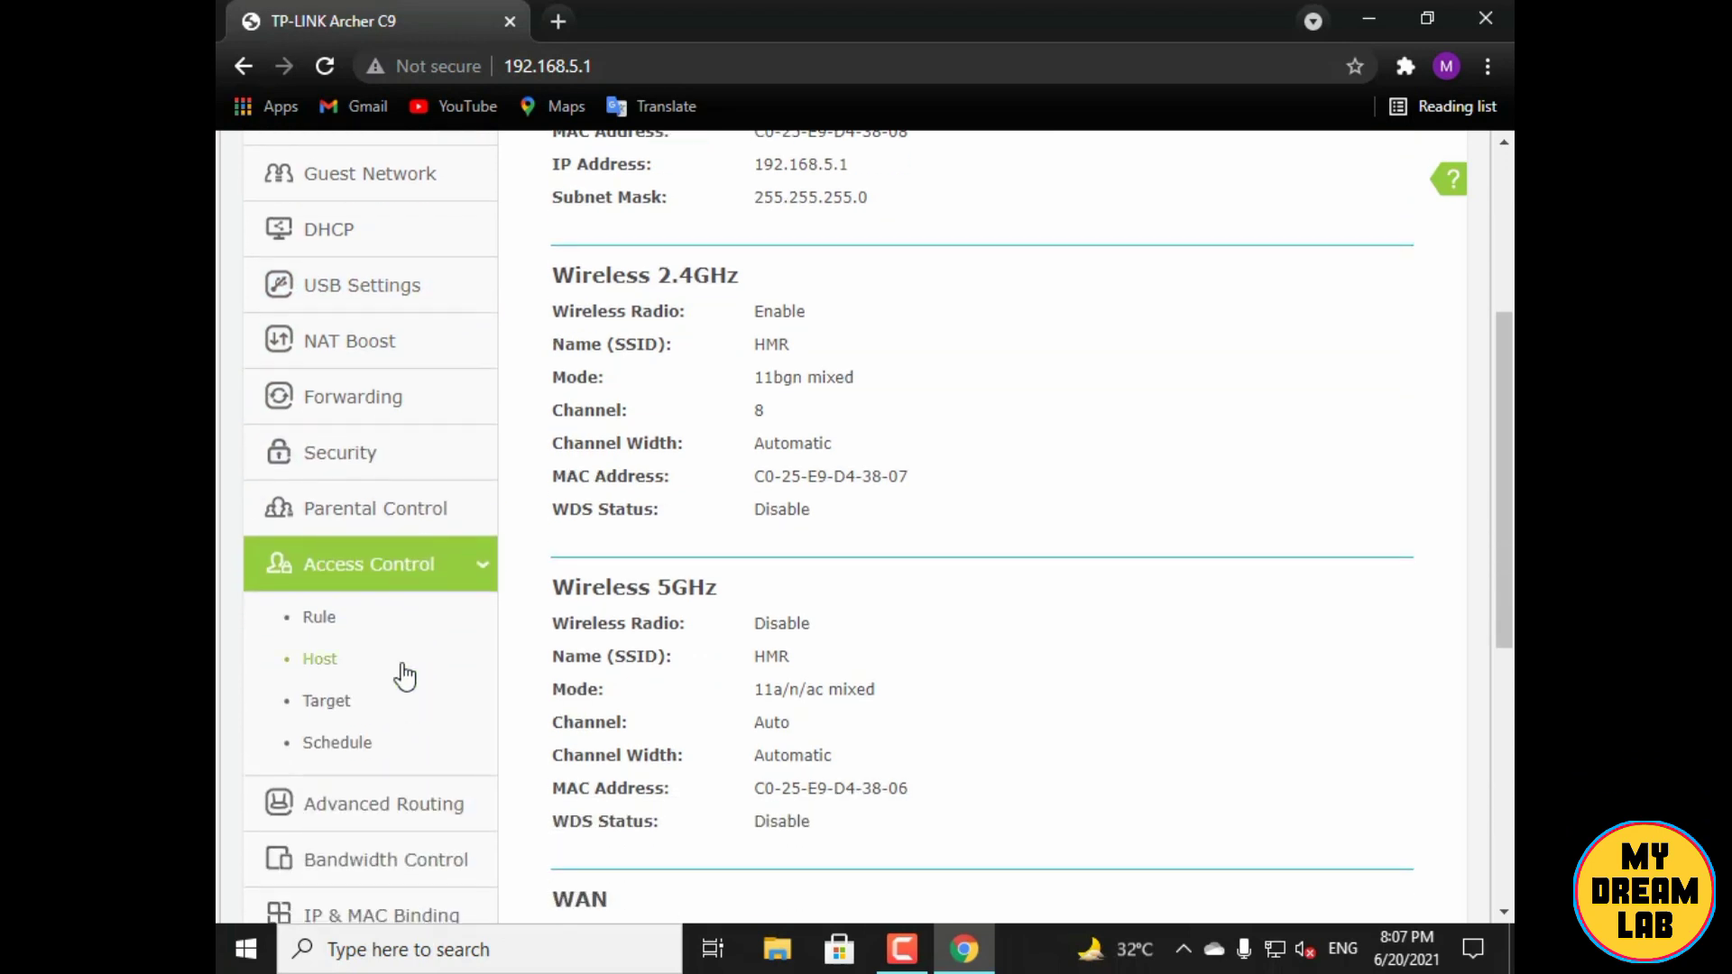
left_click(324, 660)
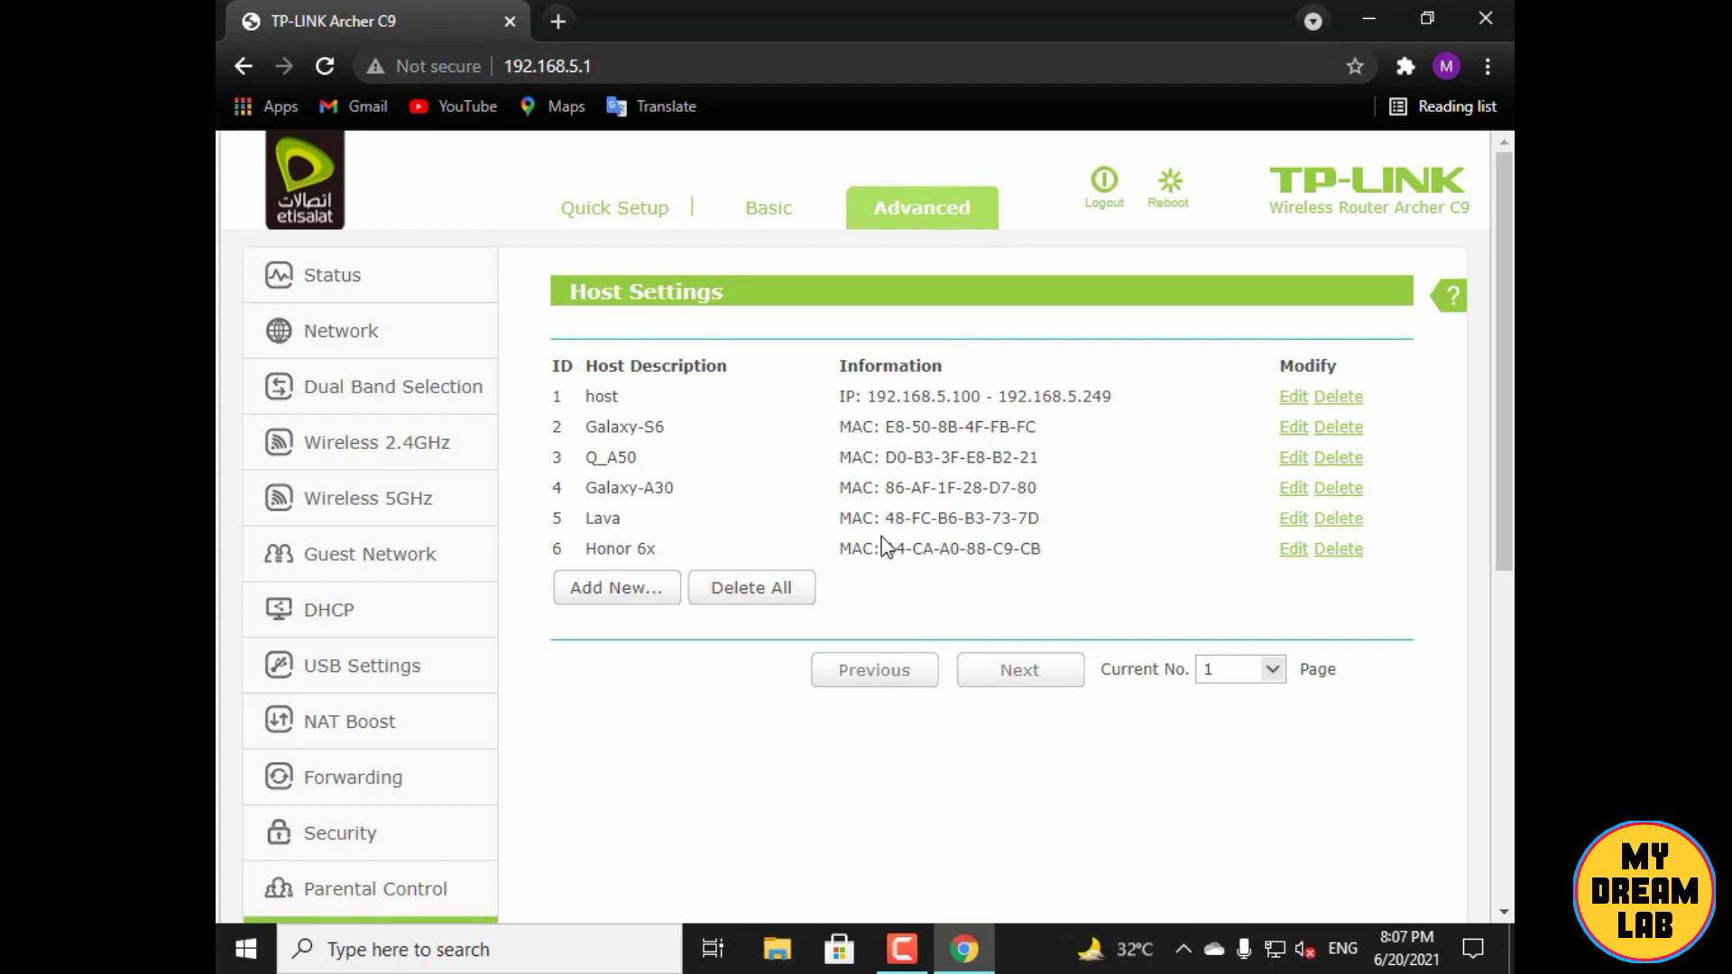
left_click_drag(887, 551, 1064, 566)
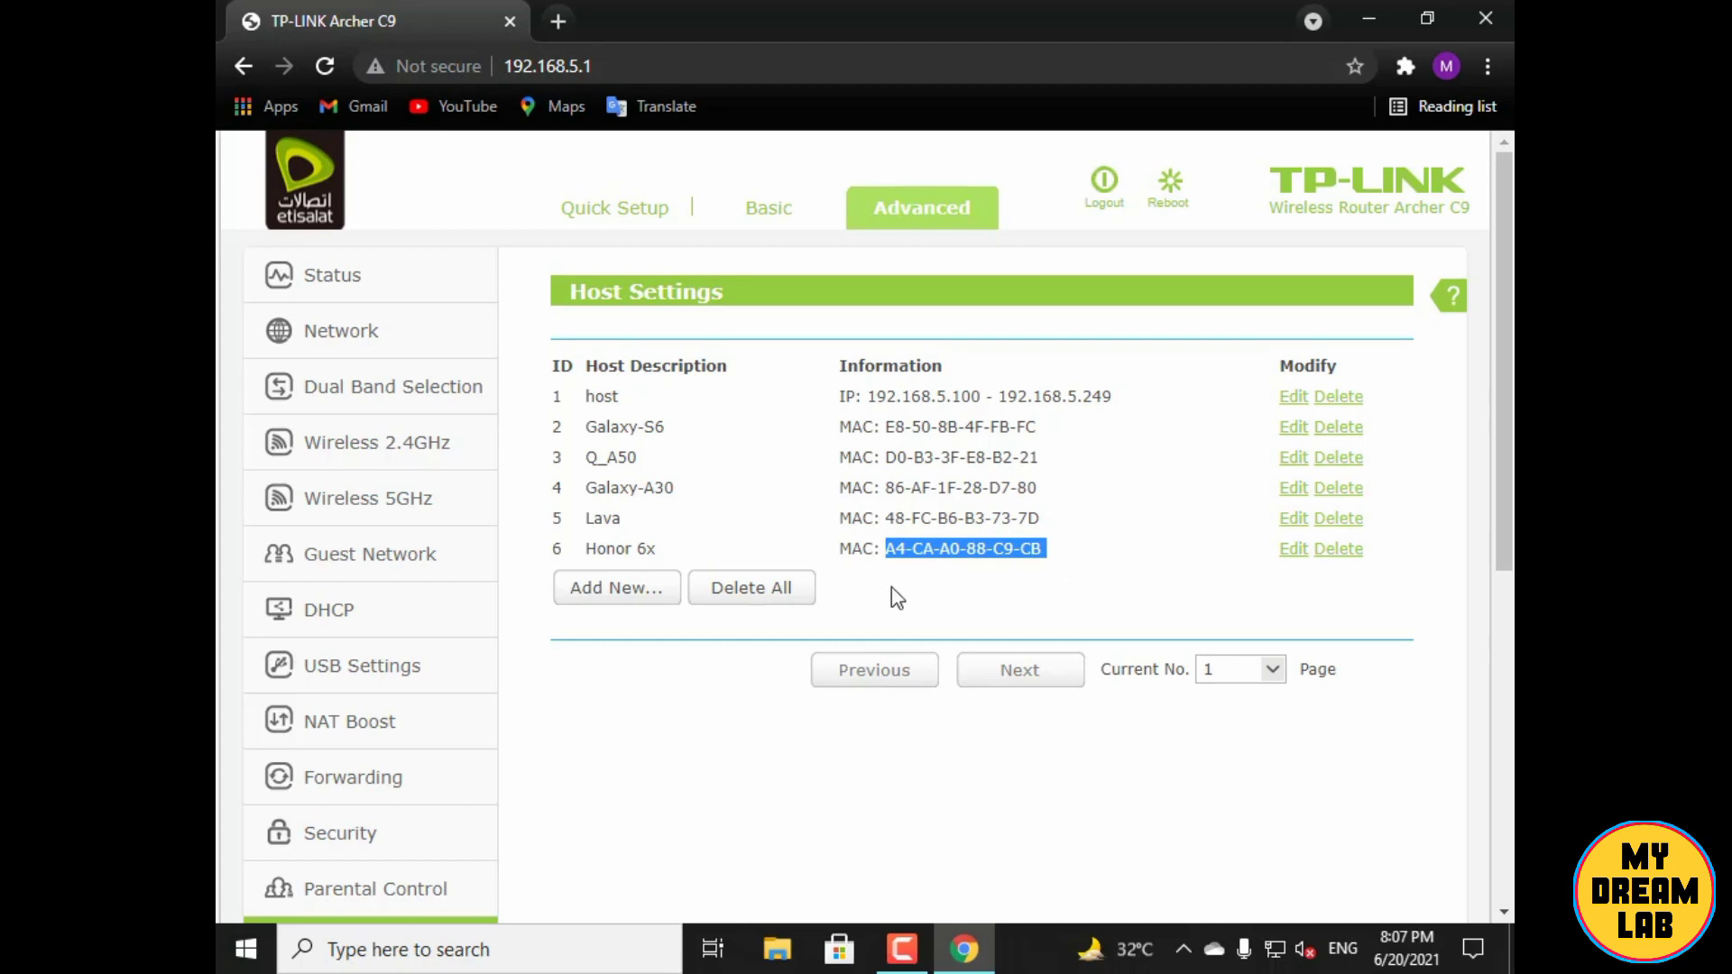
Open the DHCP client list and highlight the MAC address of the Honor_6X client
scroll(722, 650, "down", 4)
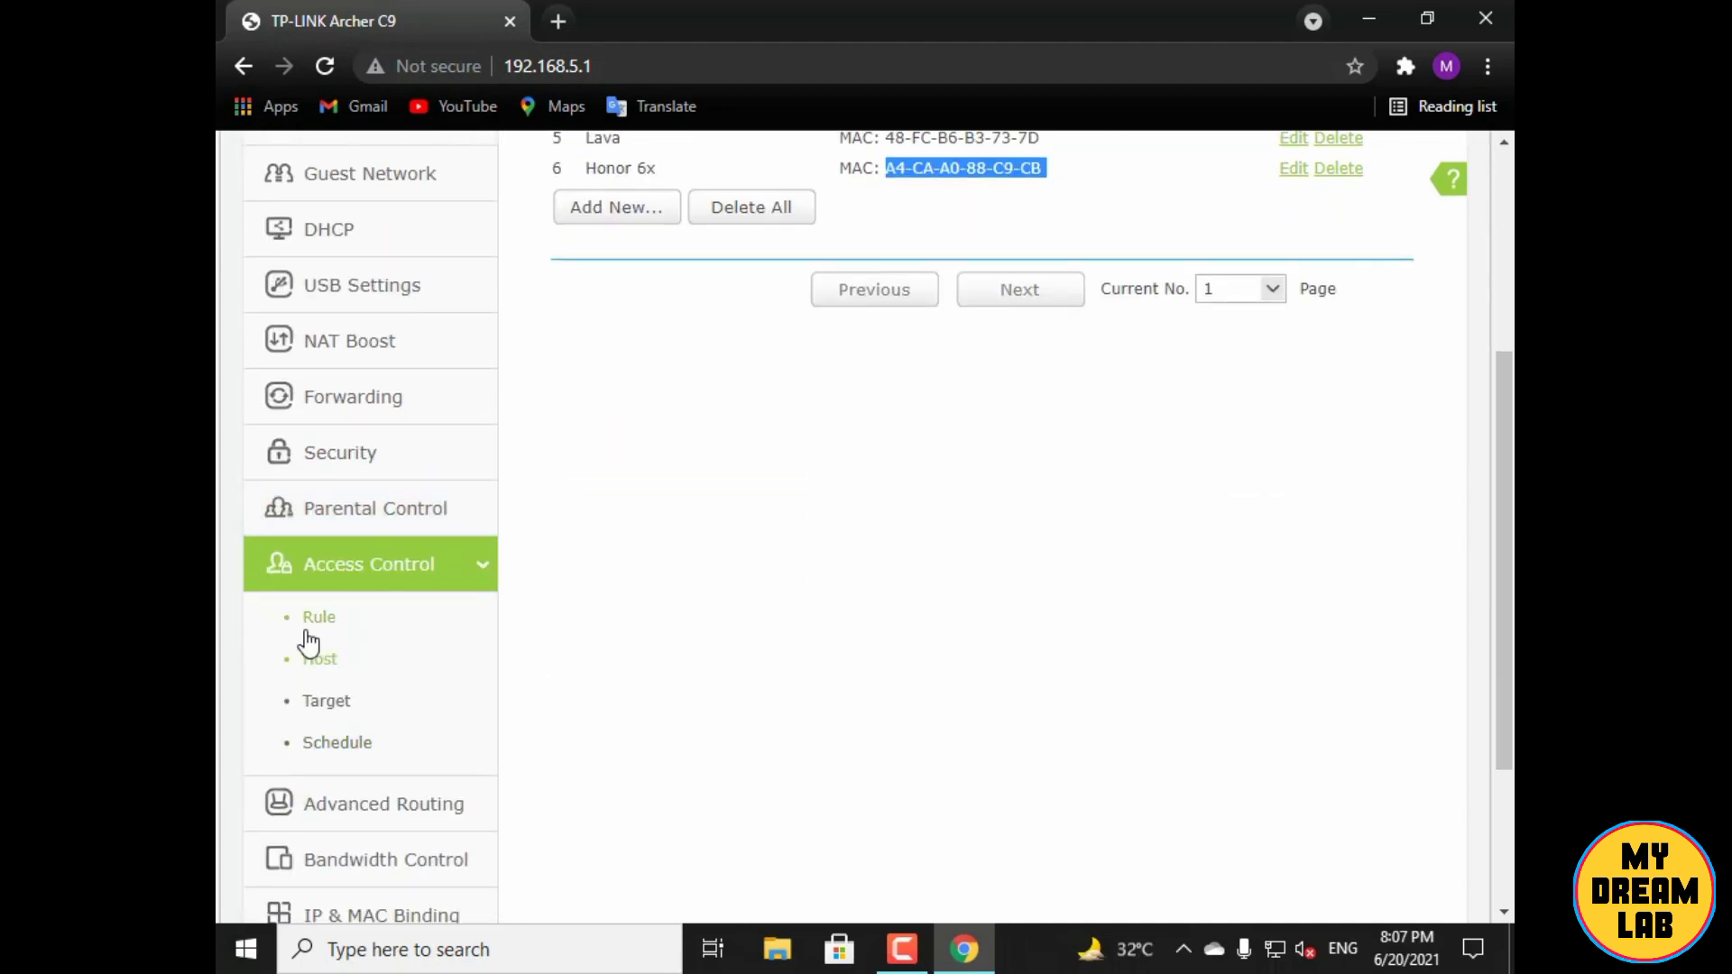
scroll(388, 650, "up", 4)
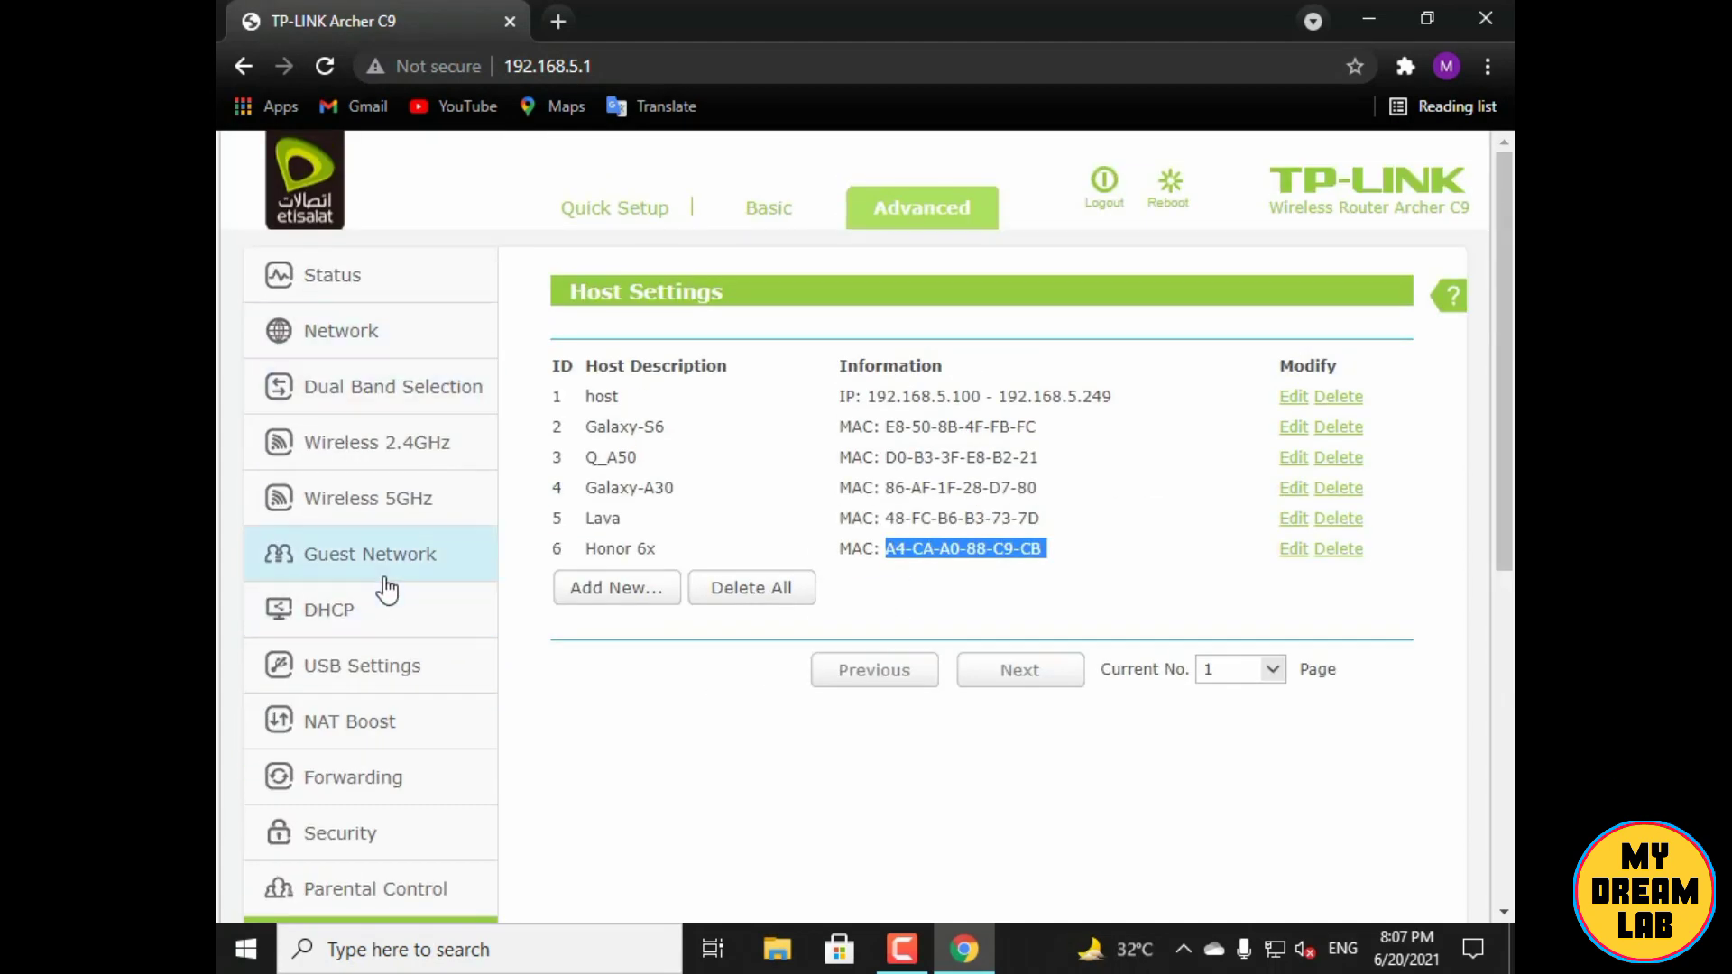
left_click(348, 617)
left_click(379, 709)
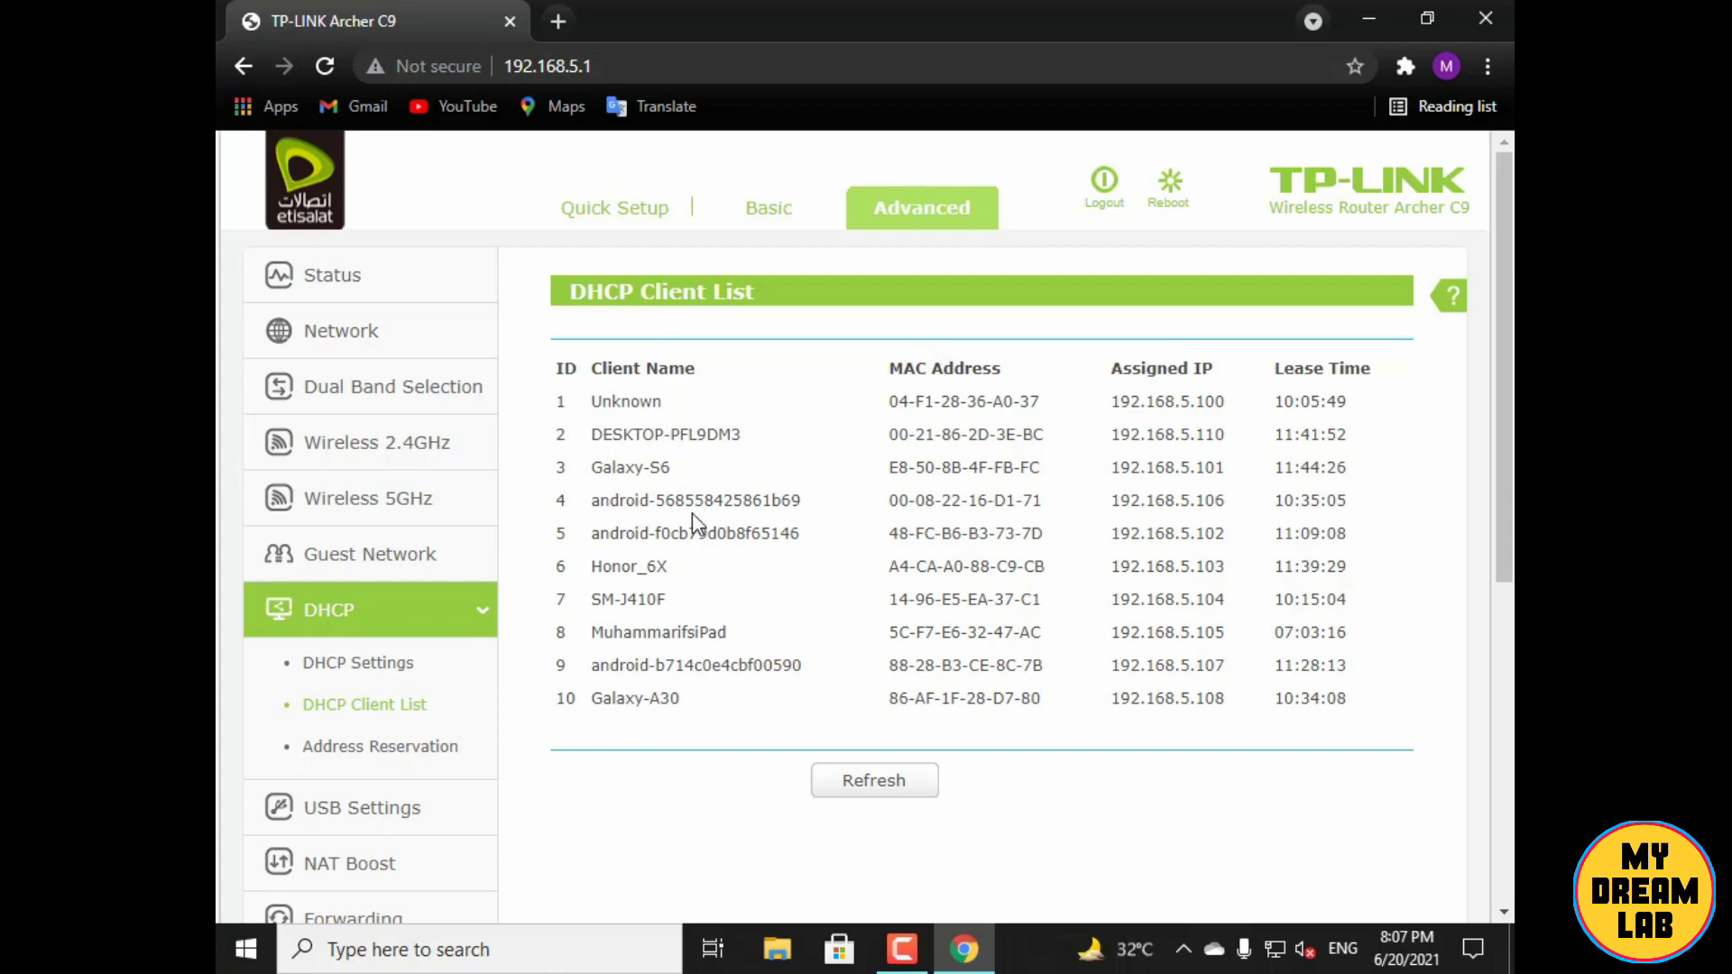
left_click_drag(889, 567, 1053, 570)
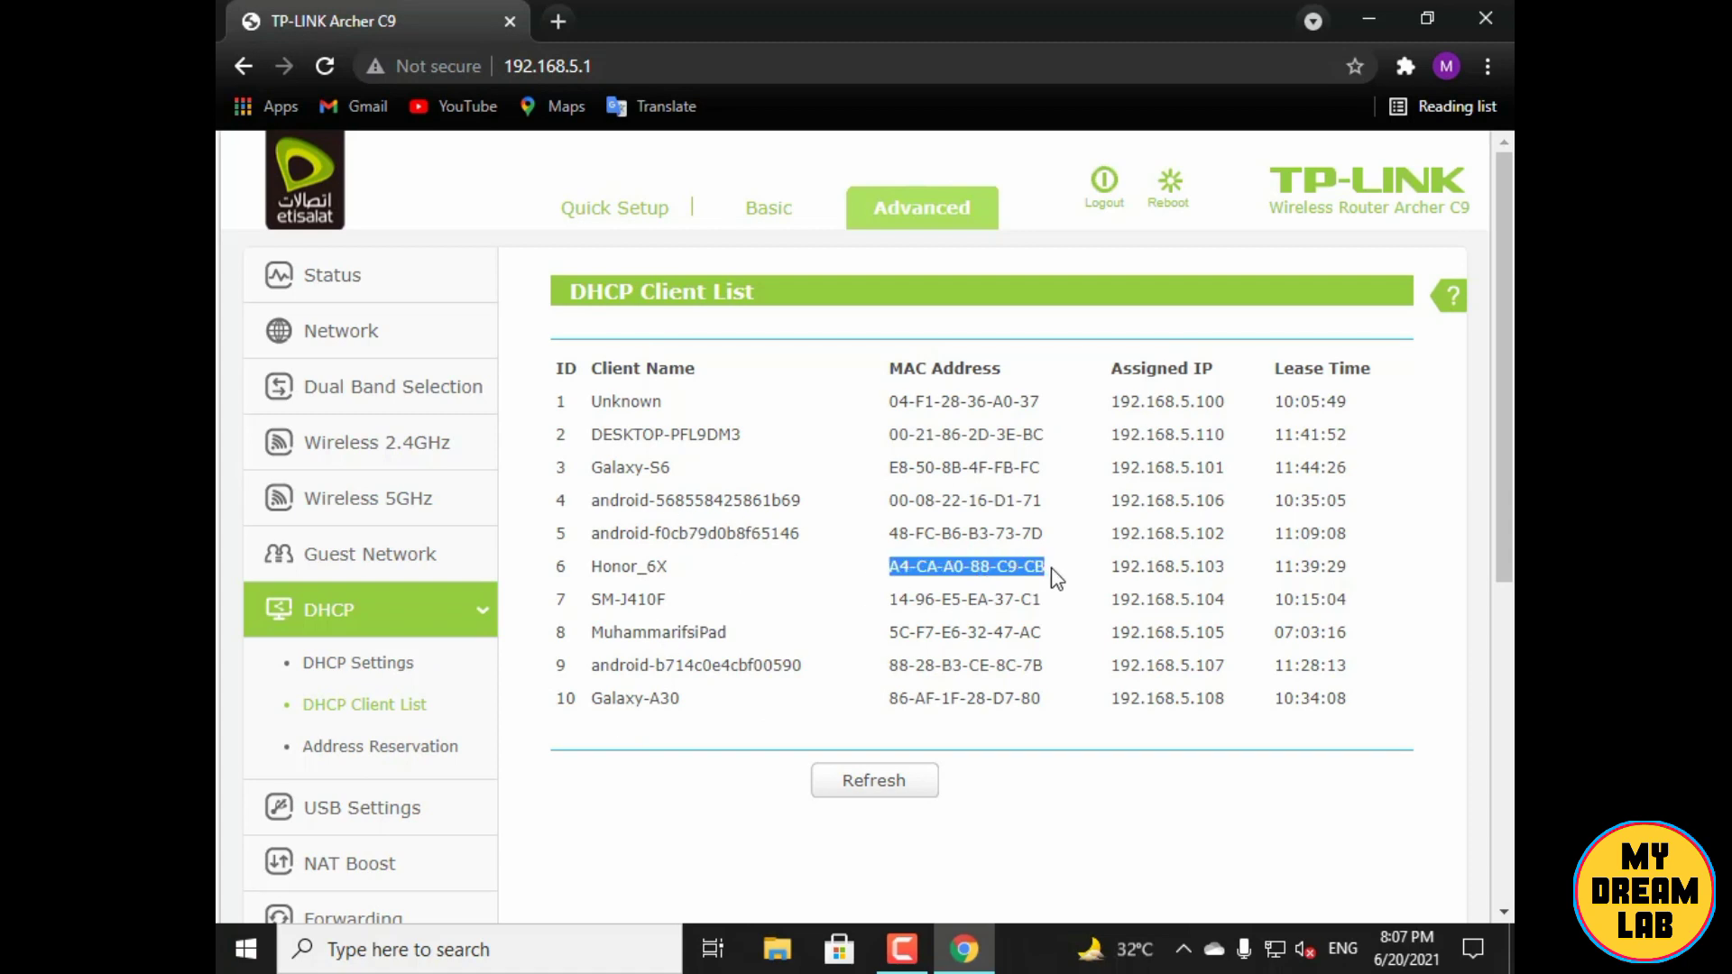
Return to the Access Control host list
scroll(472, 696, "down", 6)
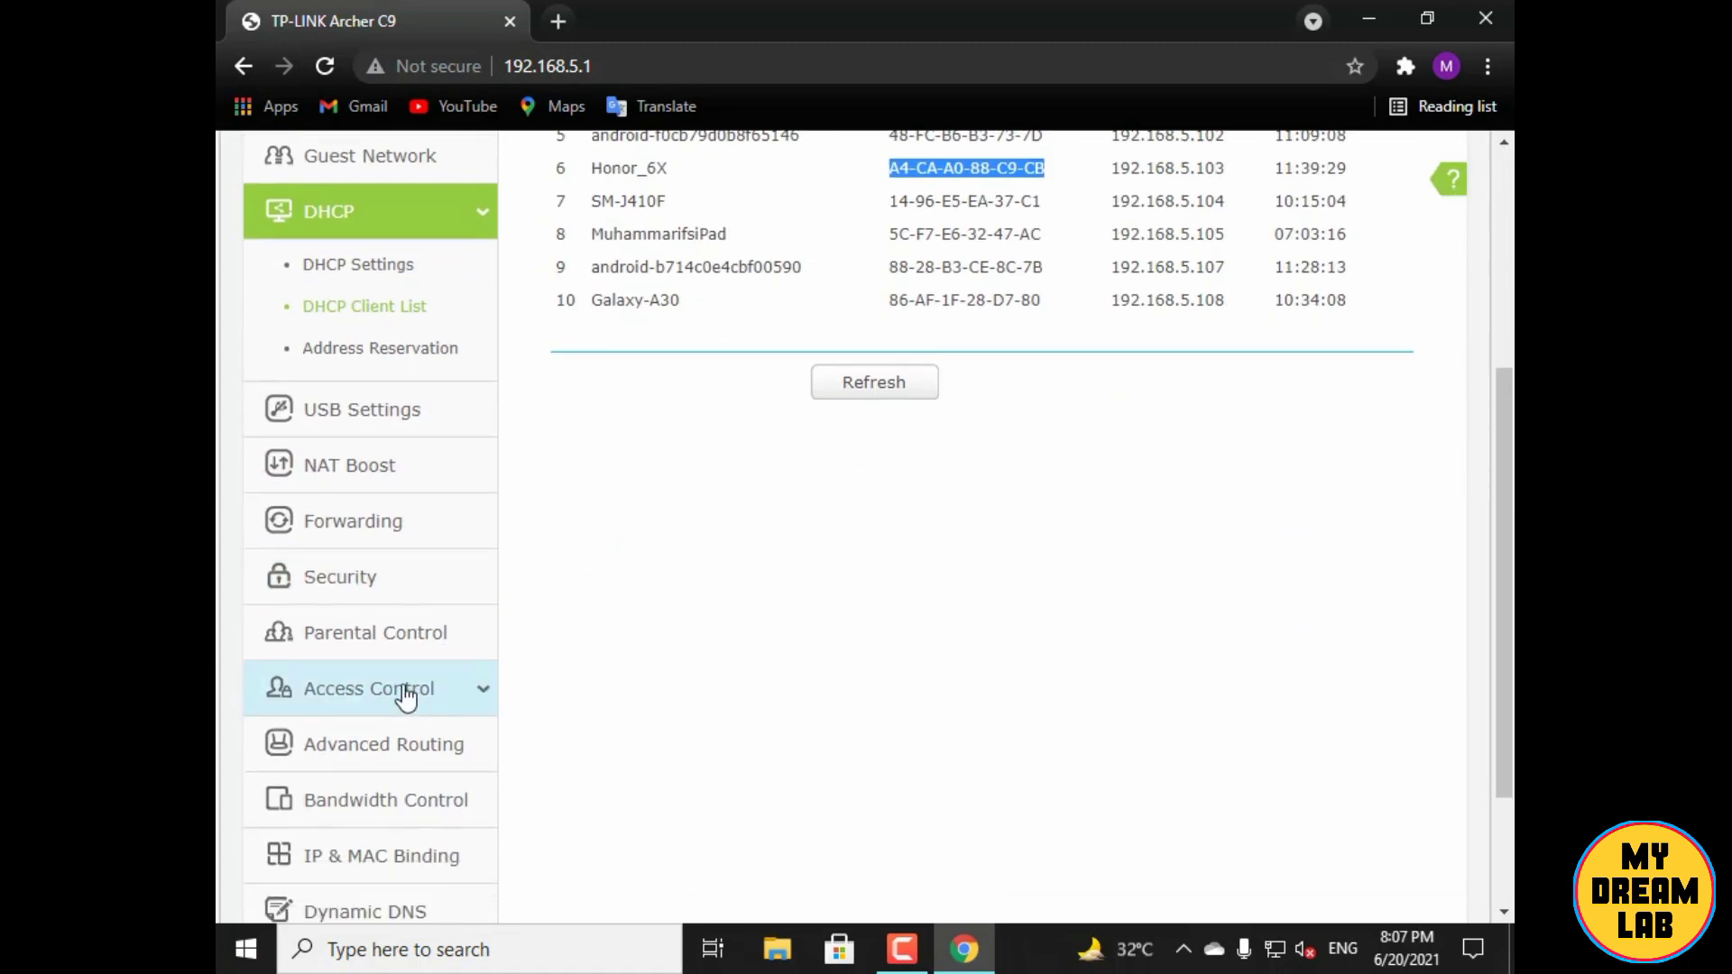
left_click(379, 584)
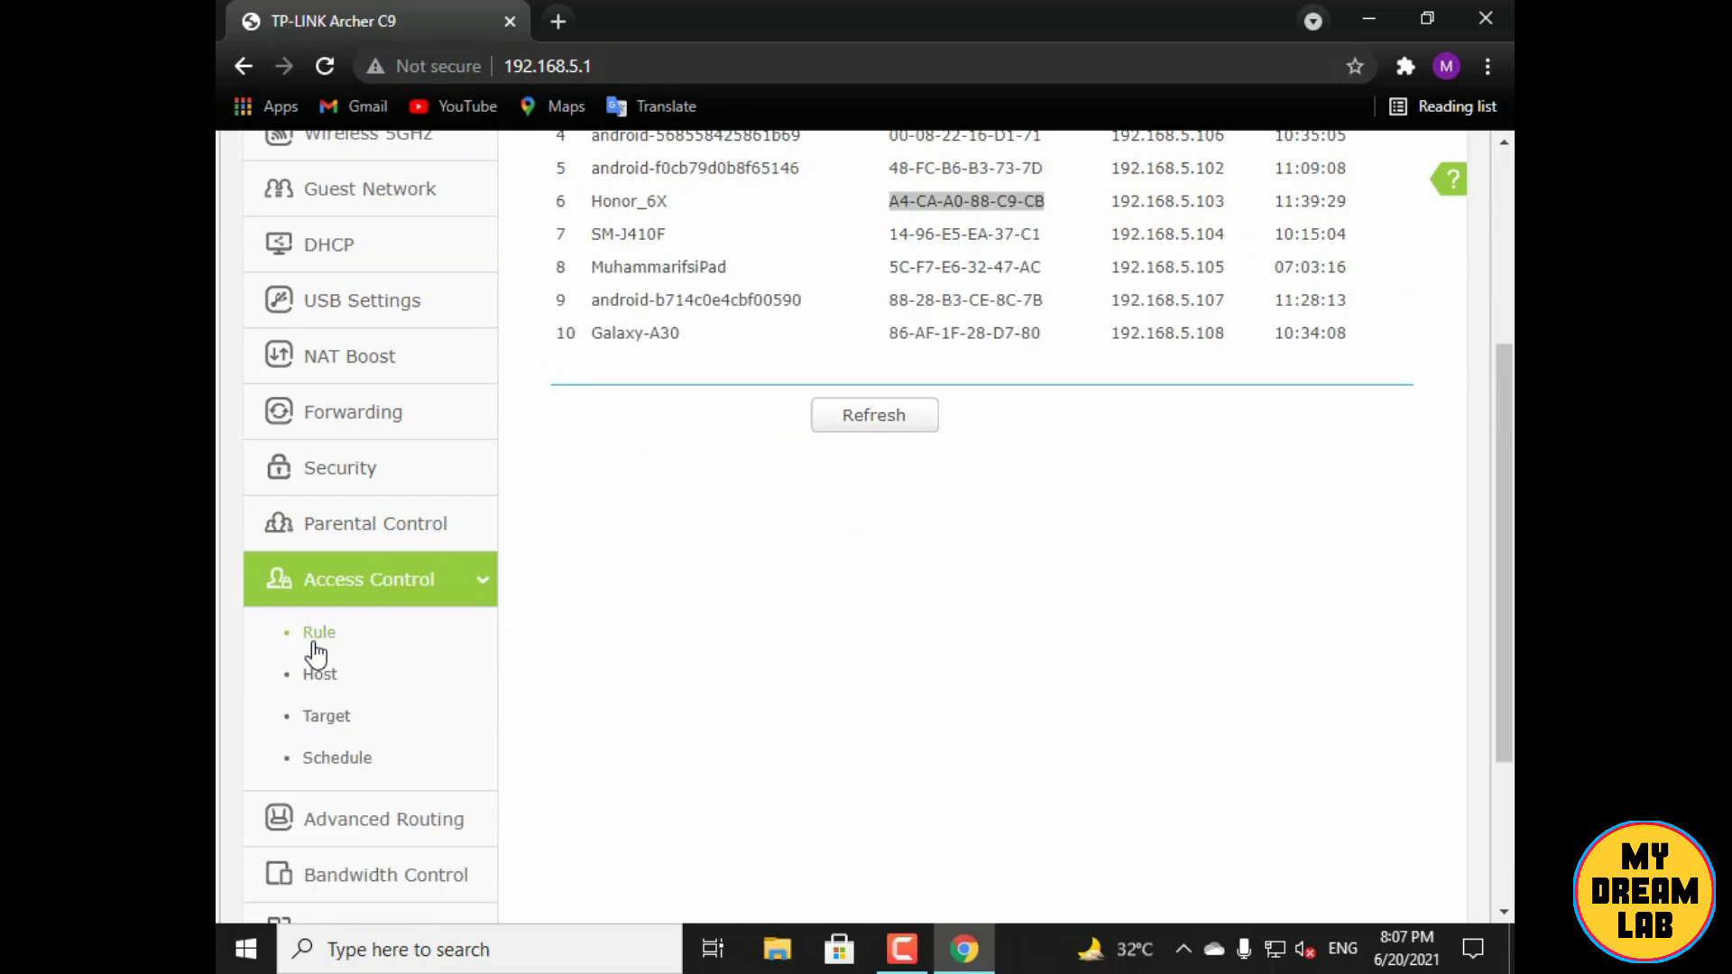
left_click(327, 678)
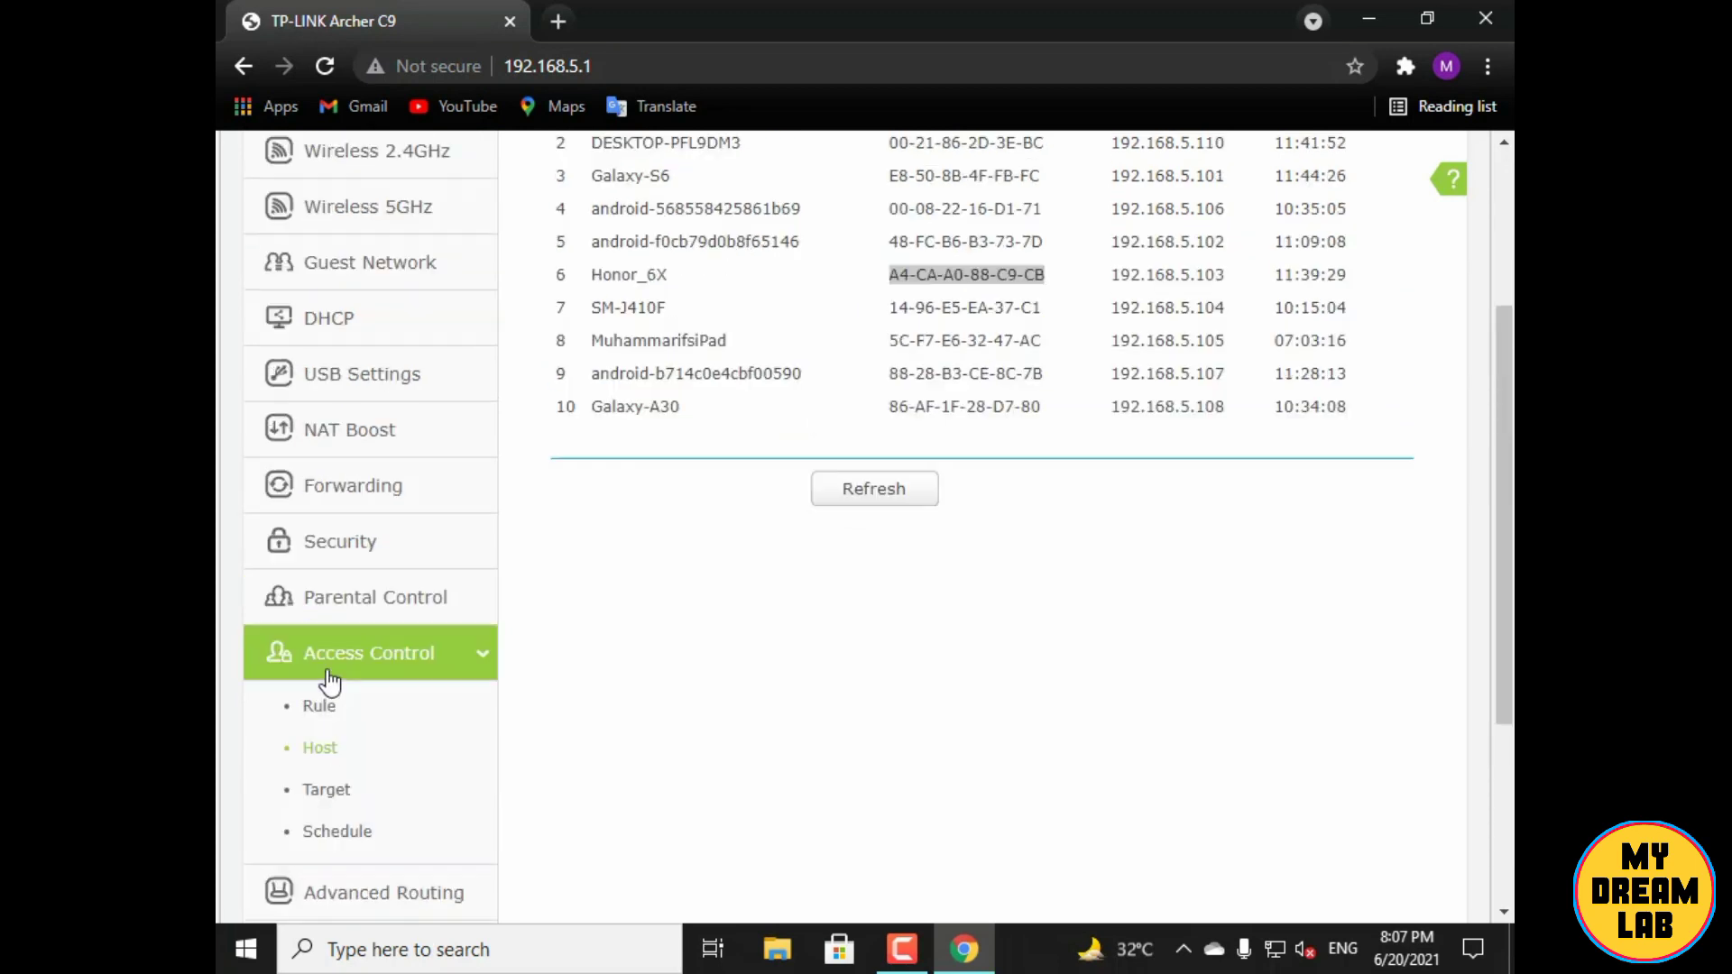
scroll(316, 757, "down", 3)
scroll(374, 719, "up", 3)
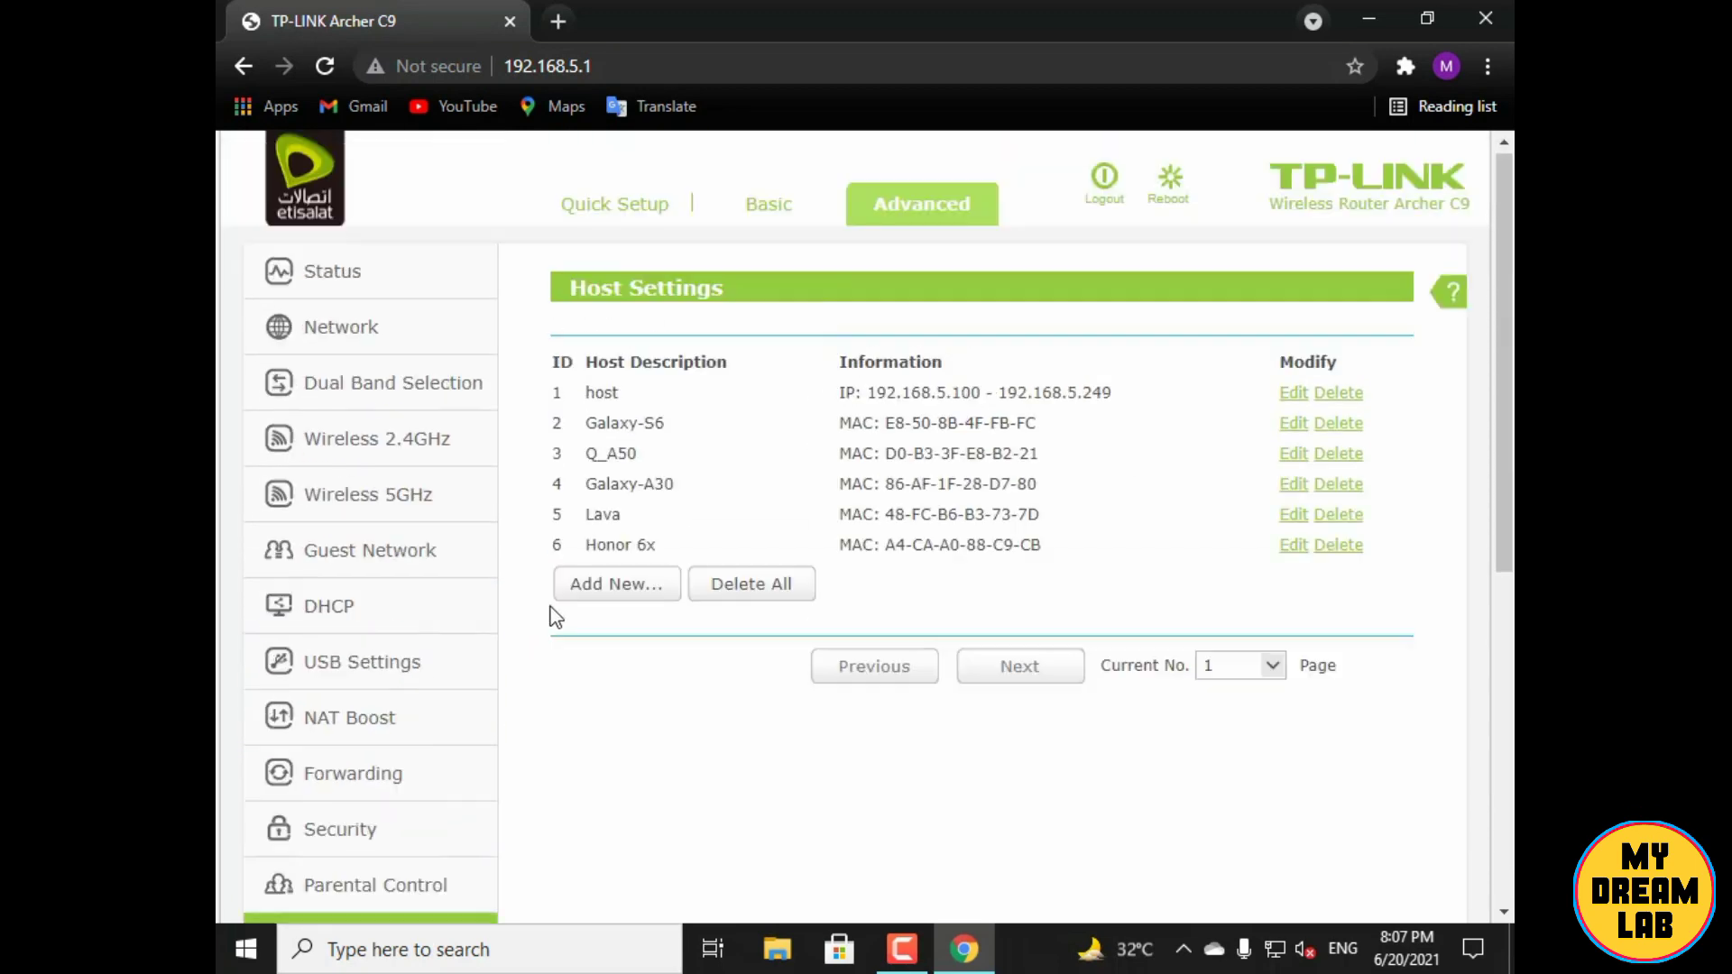
Fill in a new host entry in MAC Address mode with A4-CA-A0-88-C9-CB and leave the form without saving
left_click(621, 610)
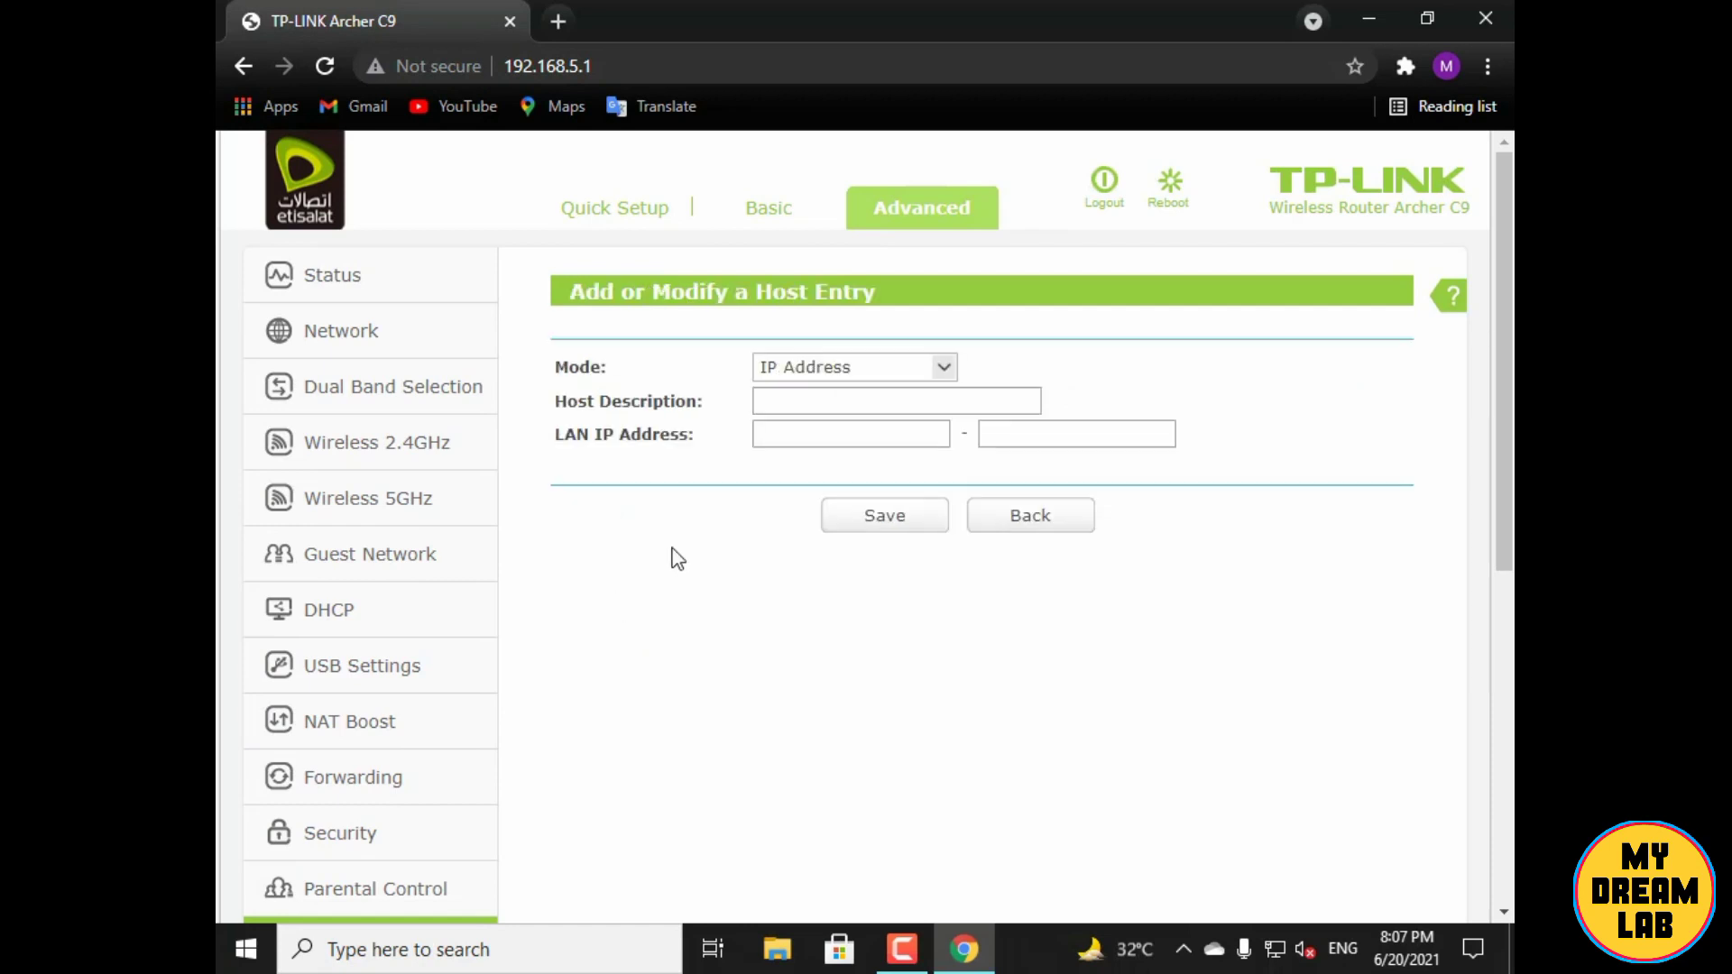
left_click(945, 372)
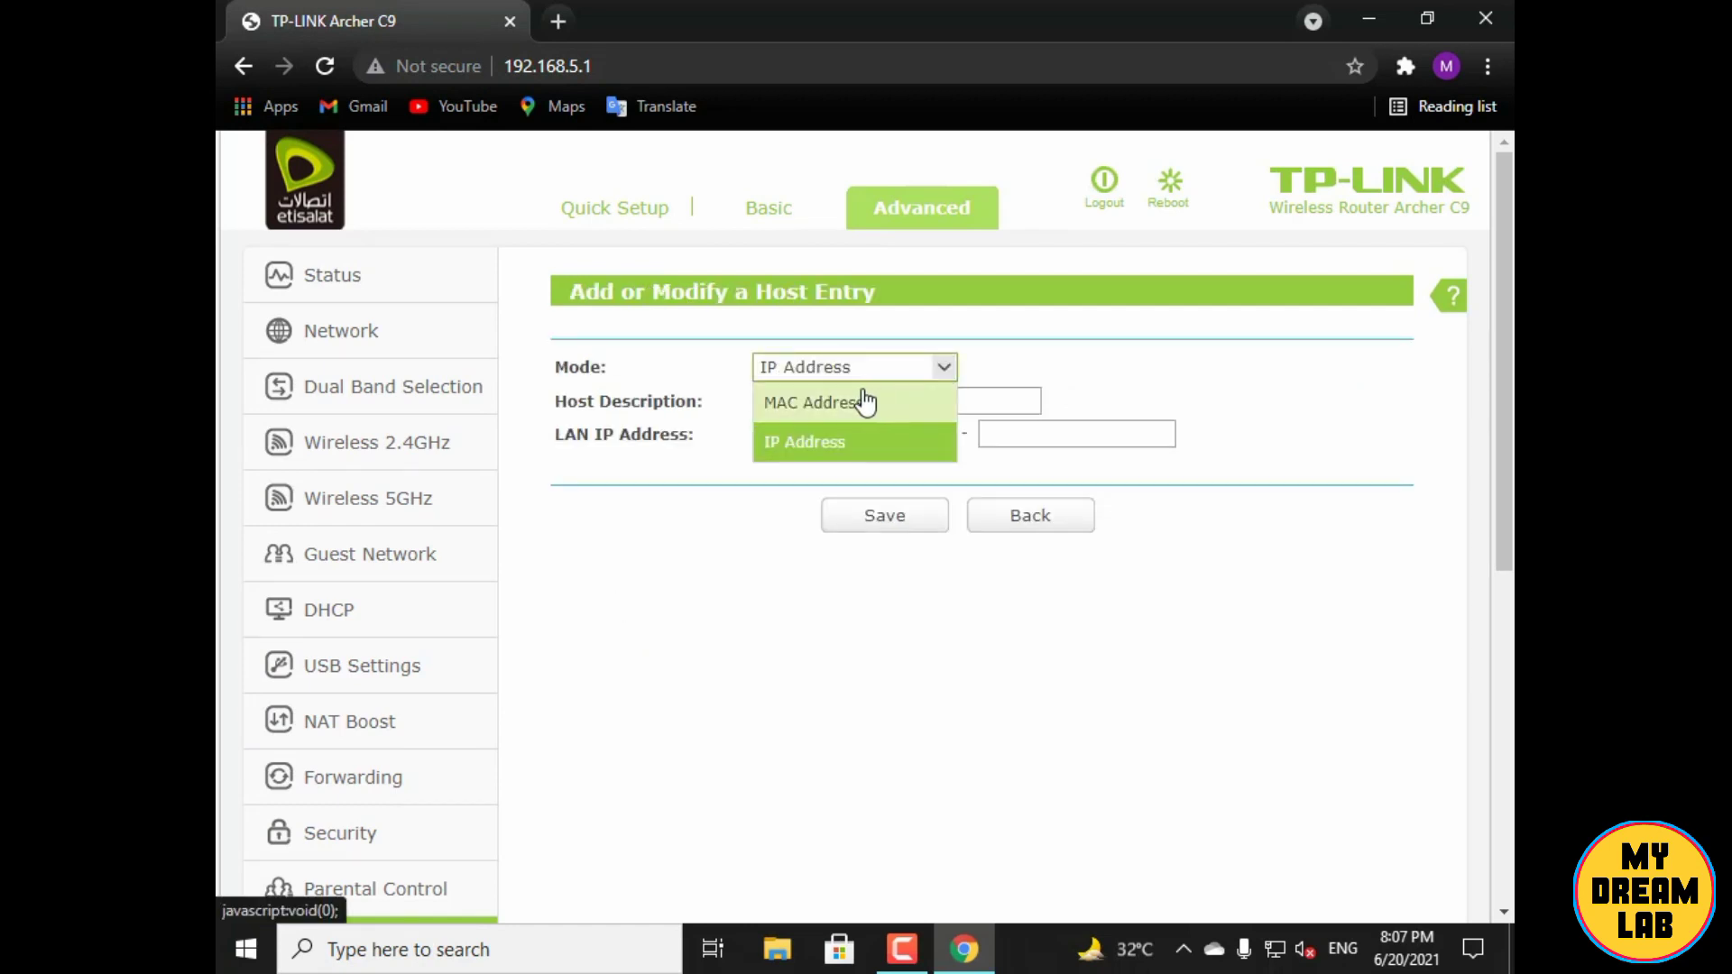
left_click(806, 407)
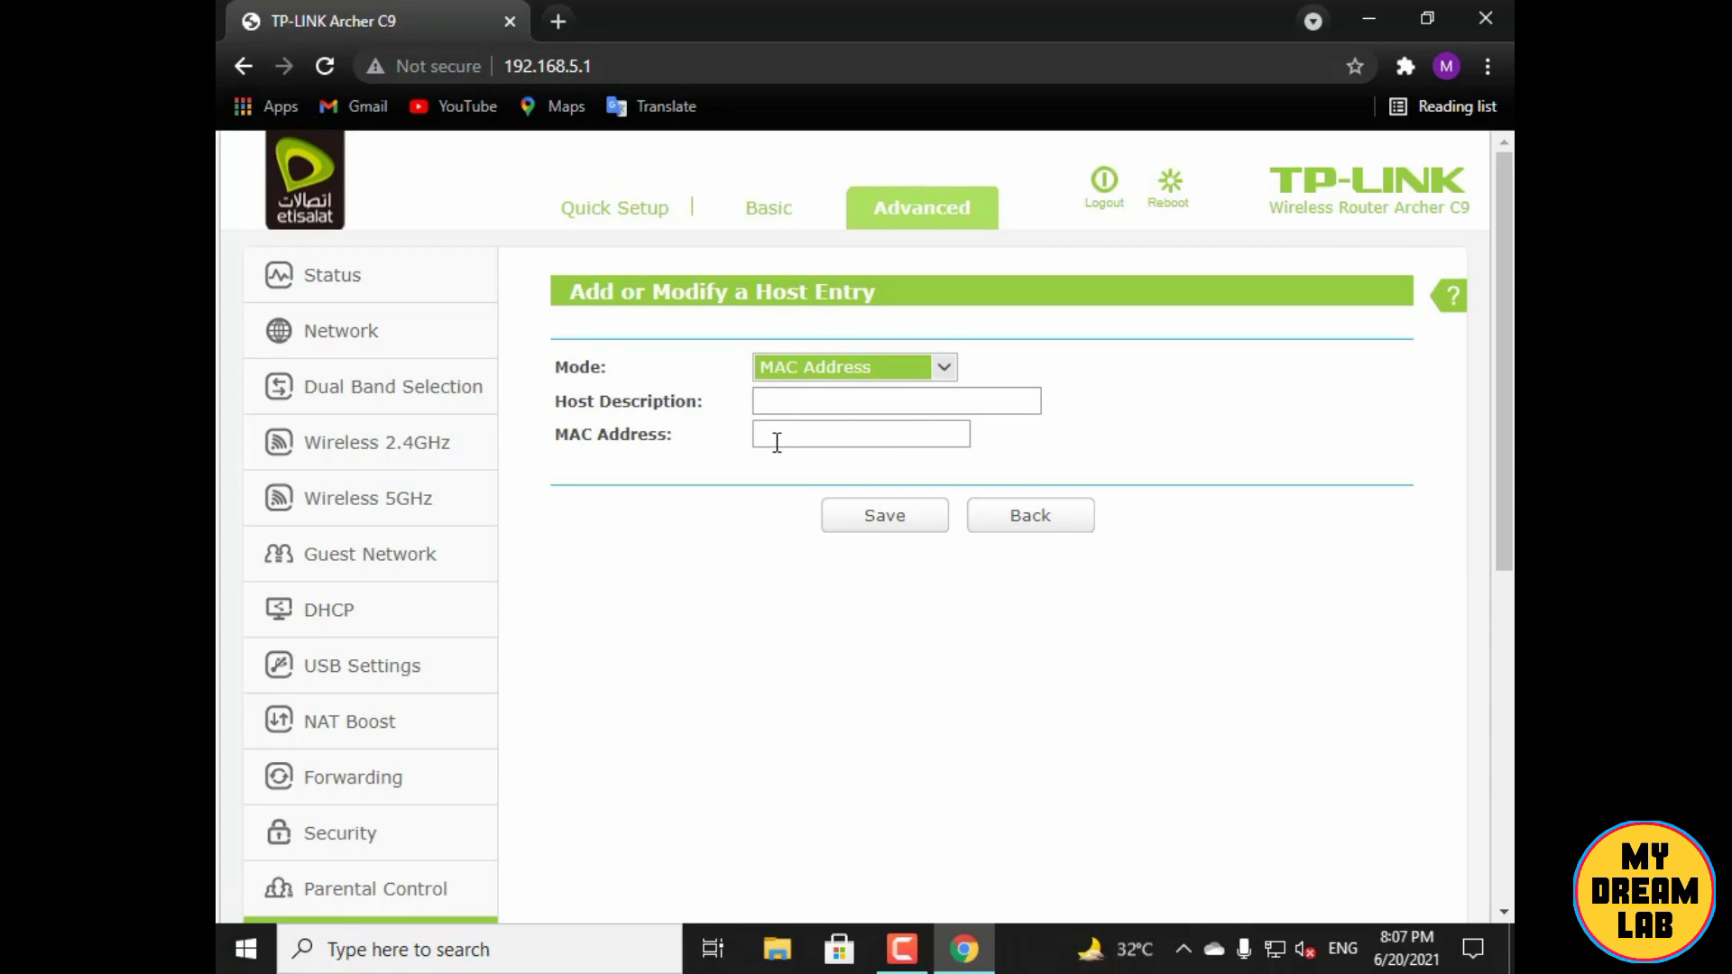
left_click(780, 439)
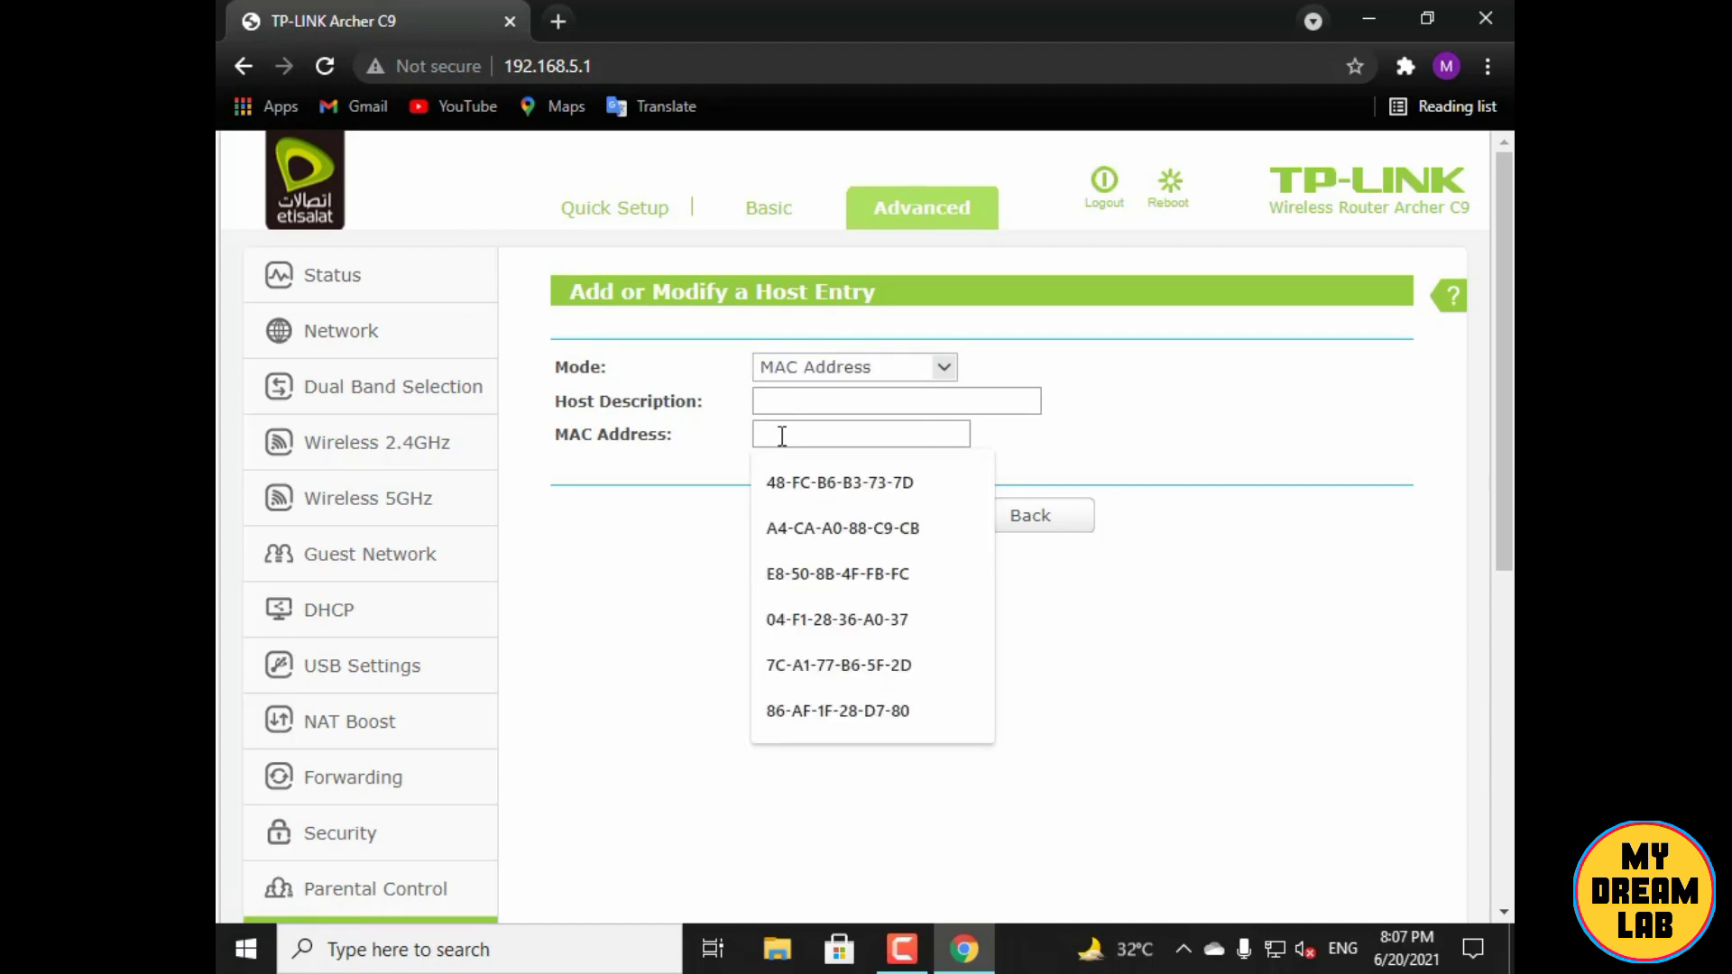
key("Down")
key("Down")
key("Return")
left_click(824, 403)
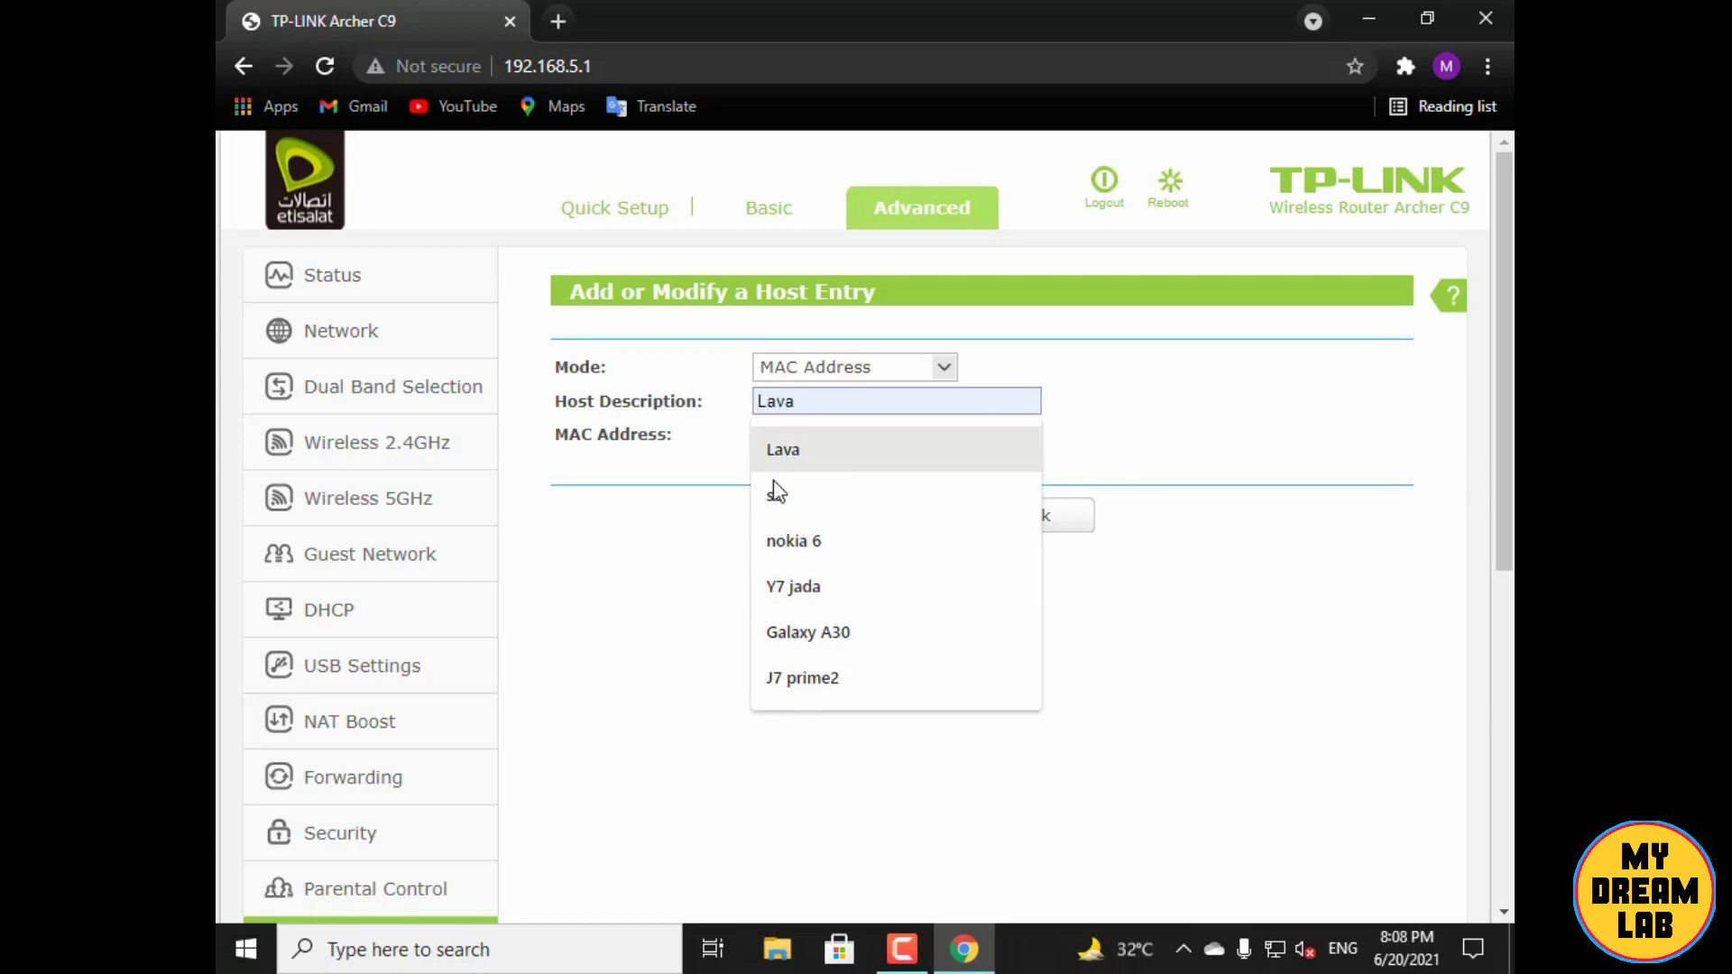
left_click(727, 523)
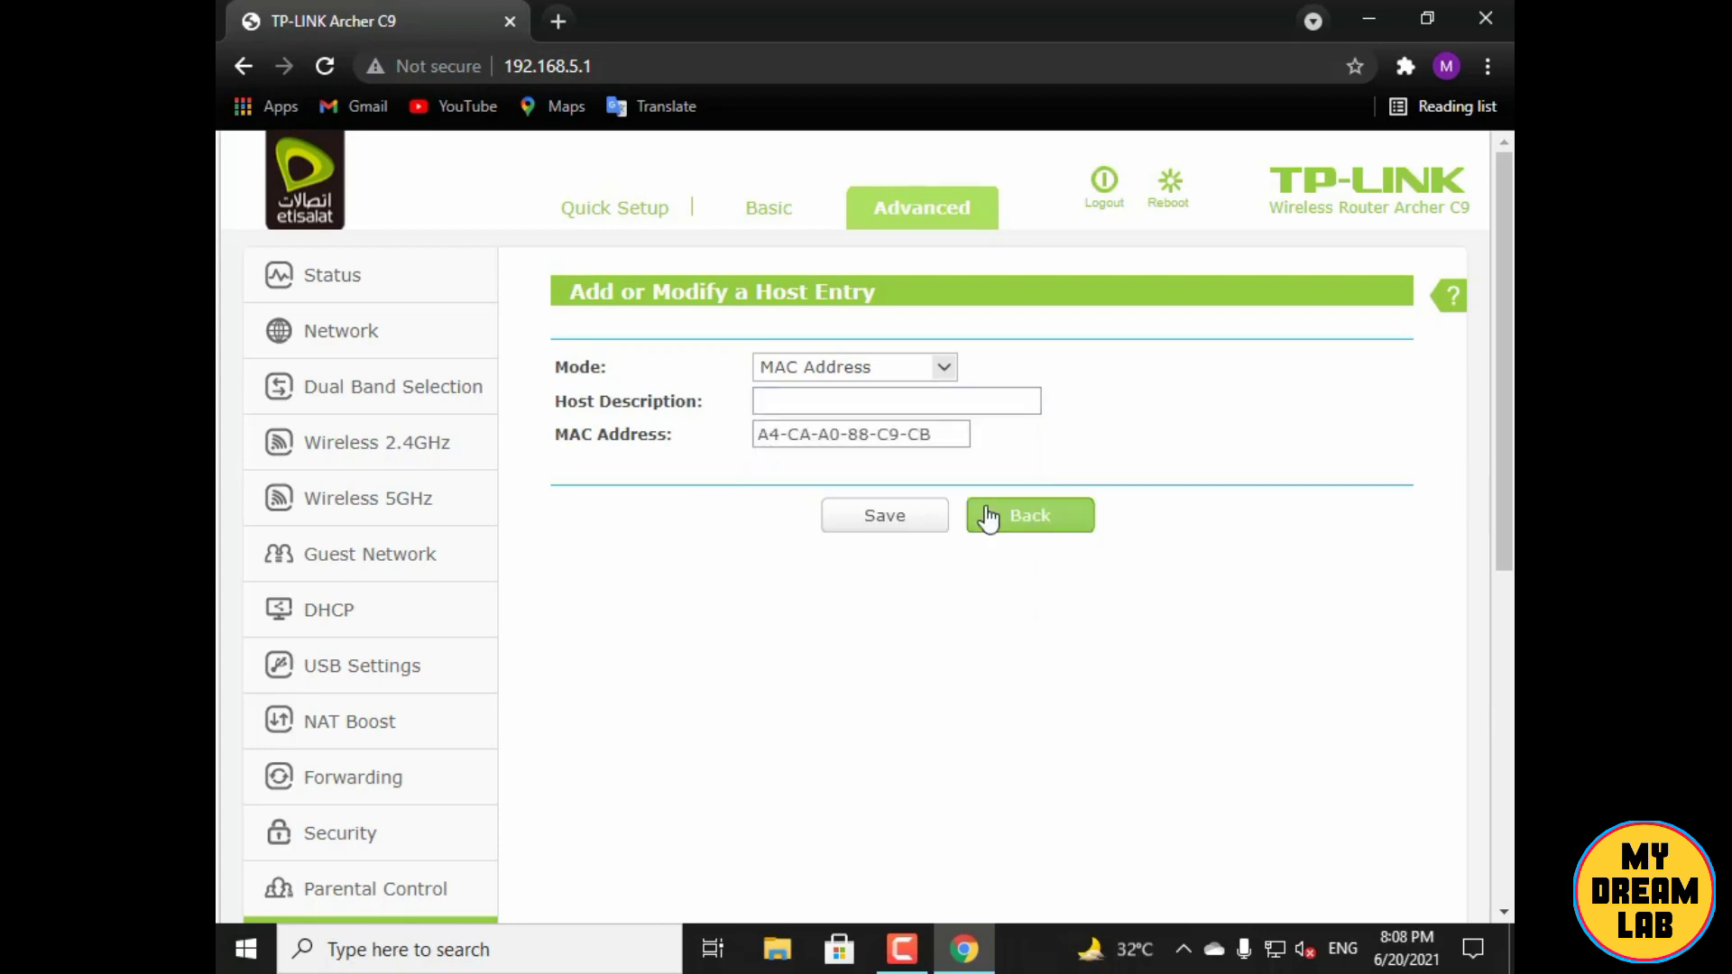
left_click(989, 520)
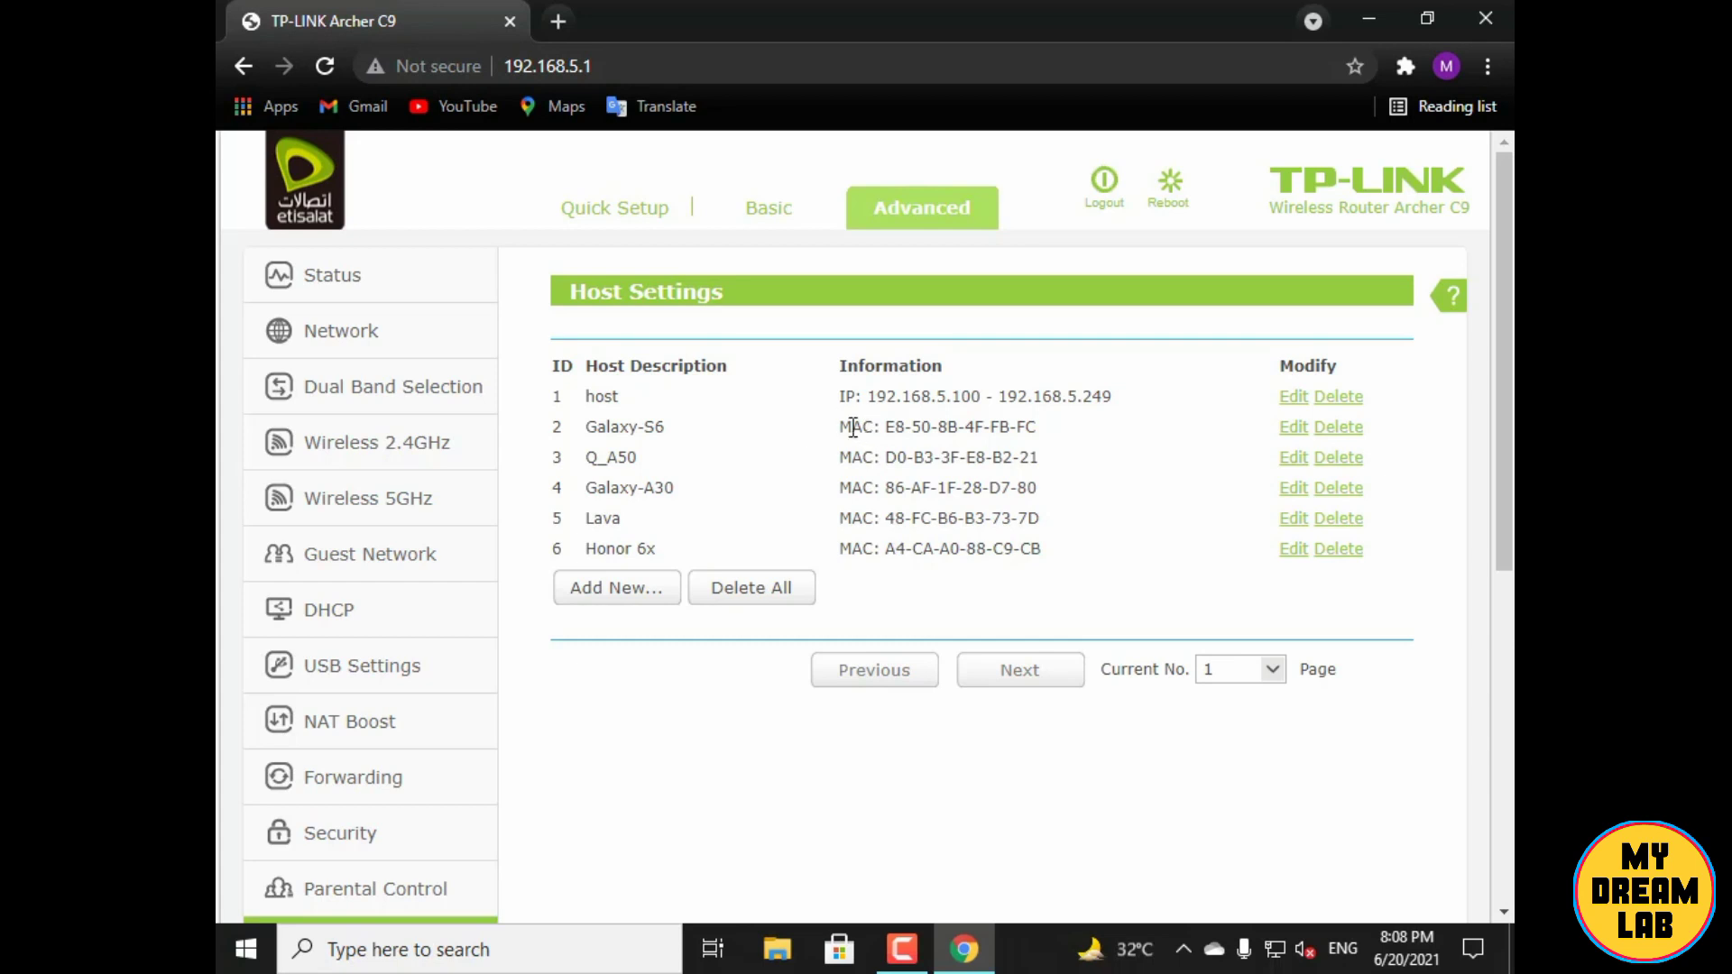
Start a new Access Control target entry and set its mode to Domain Name
scroll(442, 803, "down", 3)
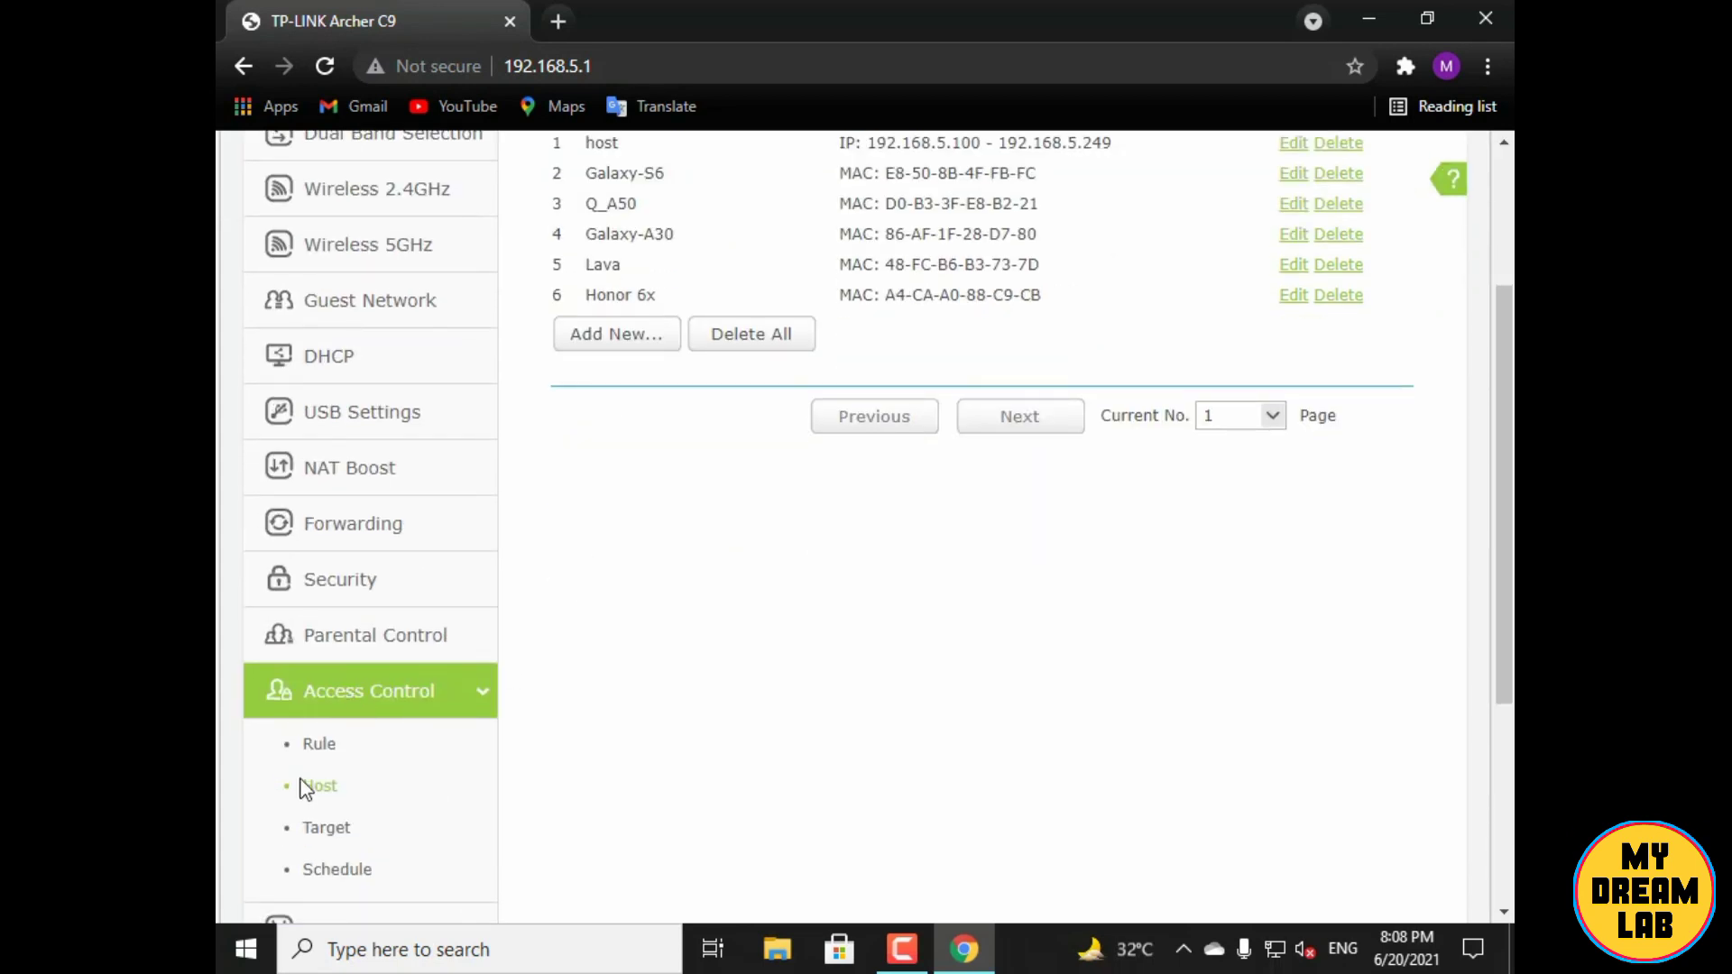
left_click(326, 827)
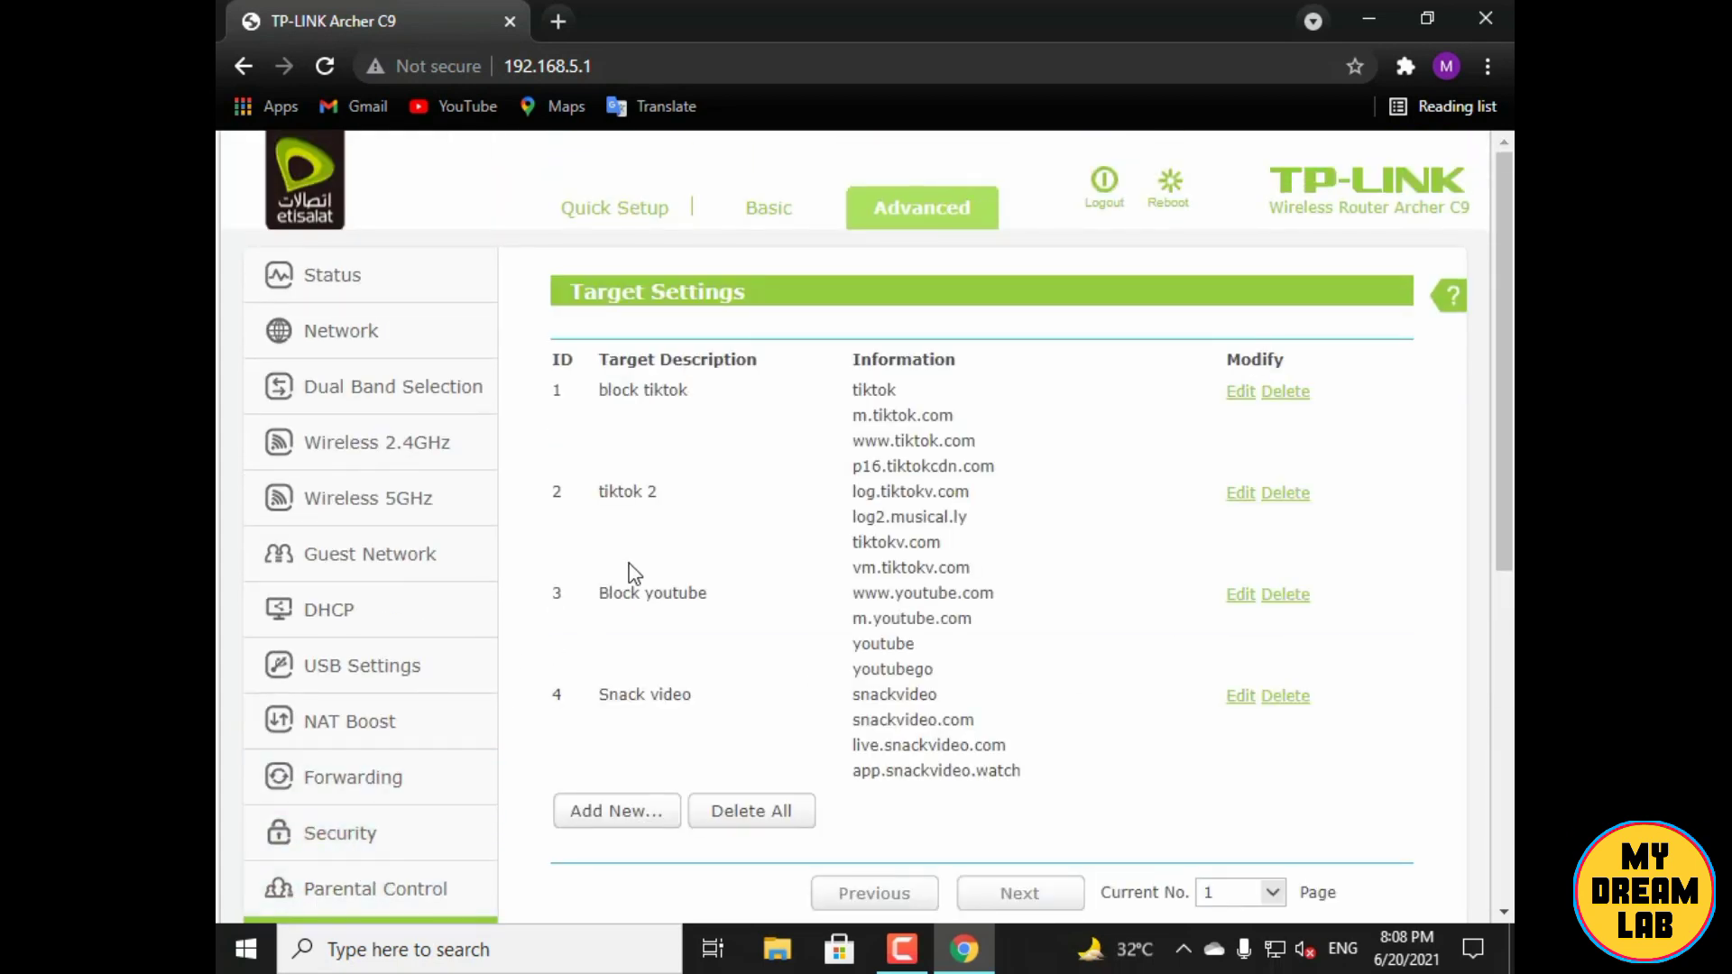
scroll(646, 562, "down", 2)
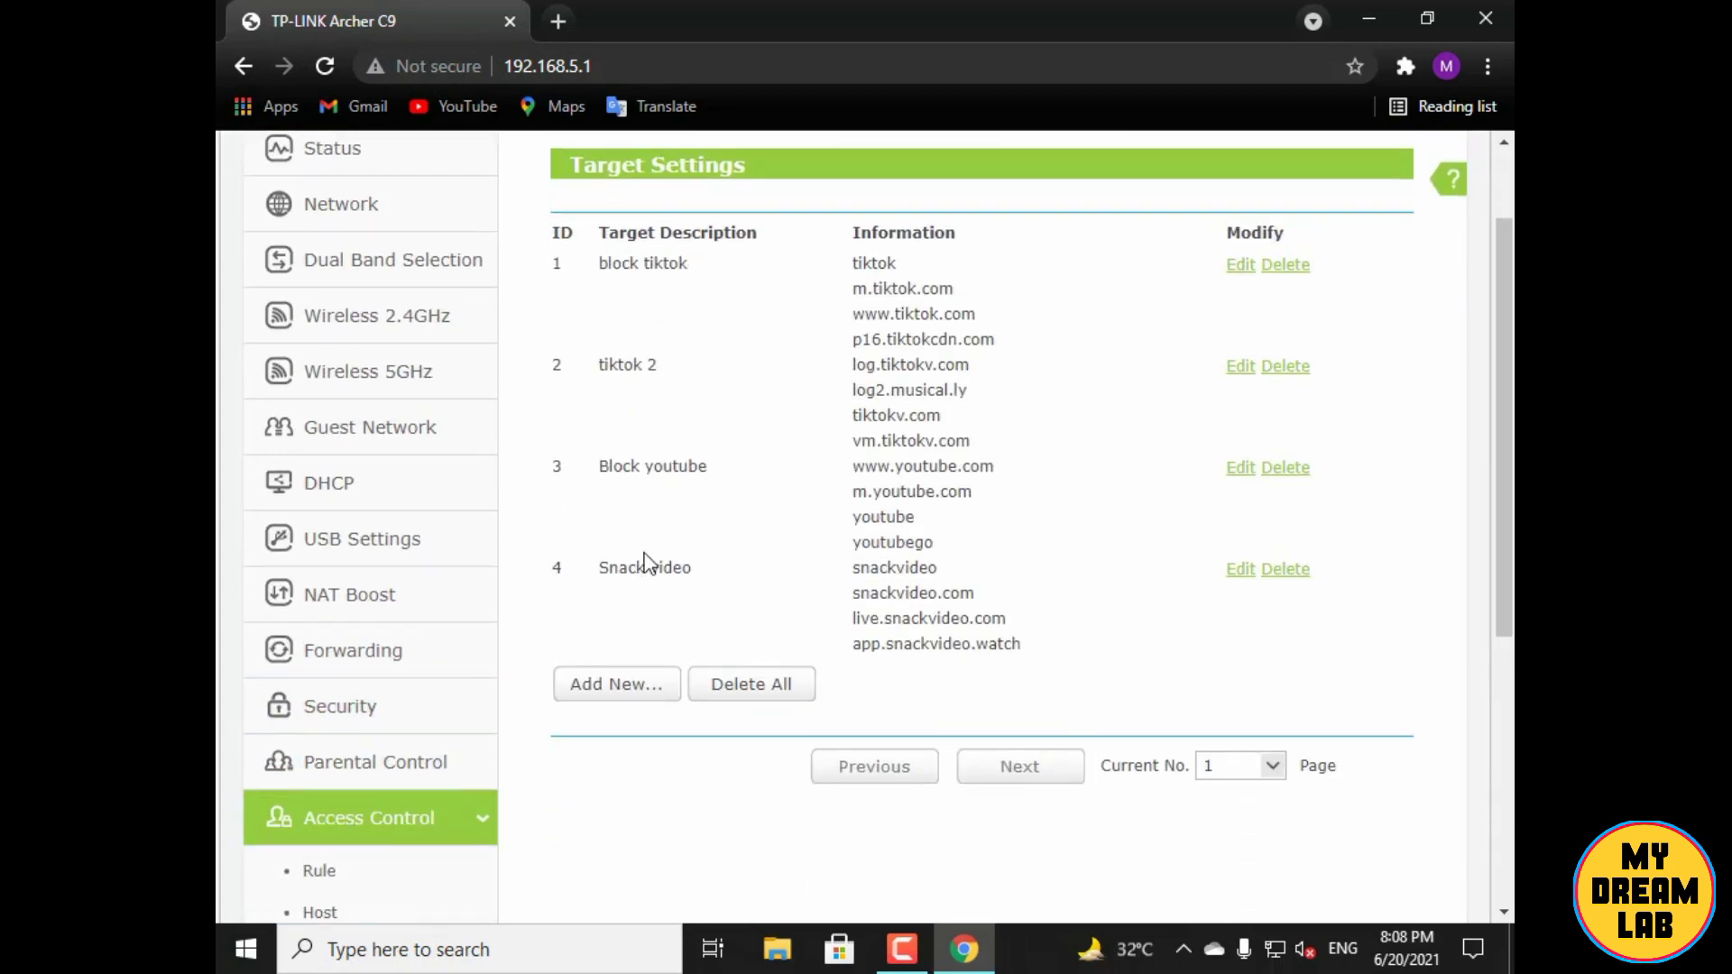
left_click(618, 693)
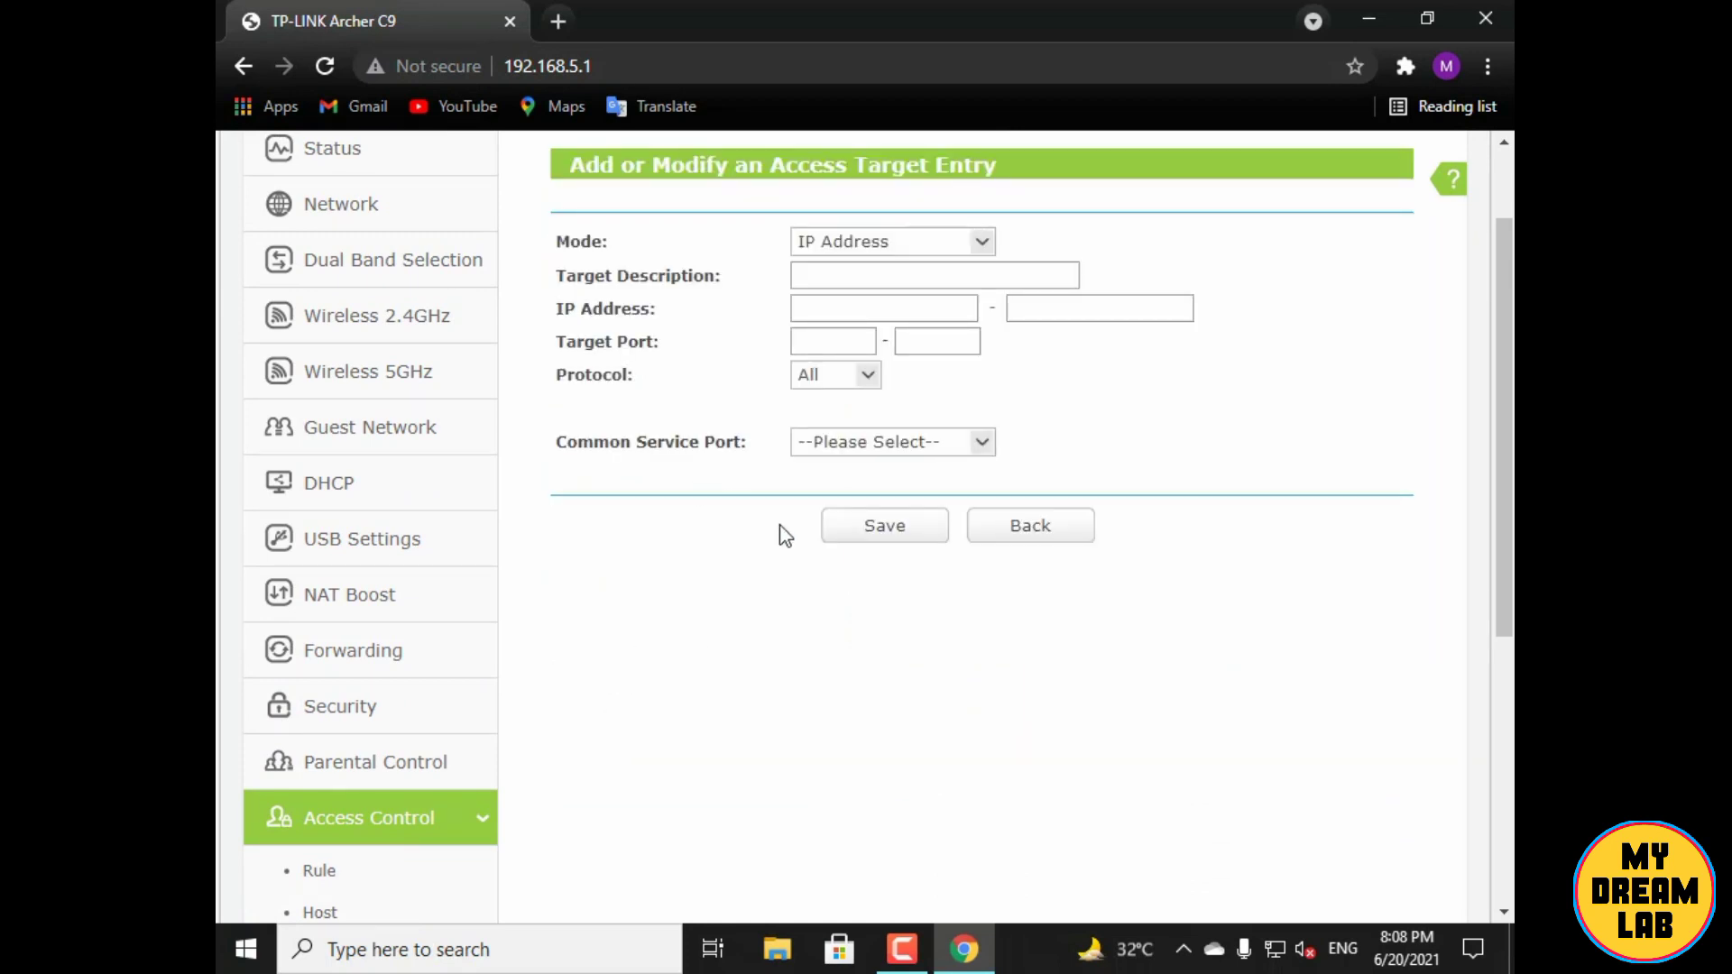
left_click(974, 251)
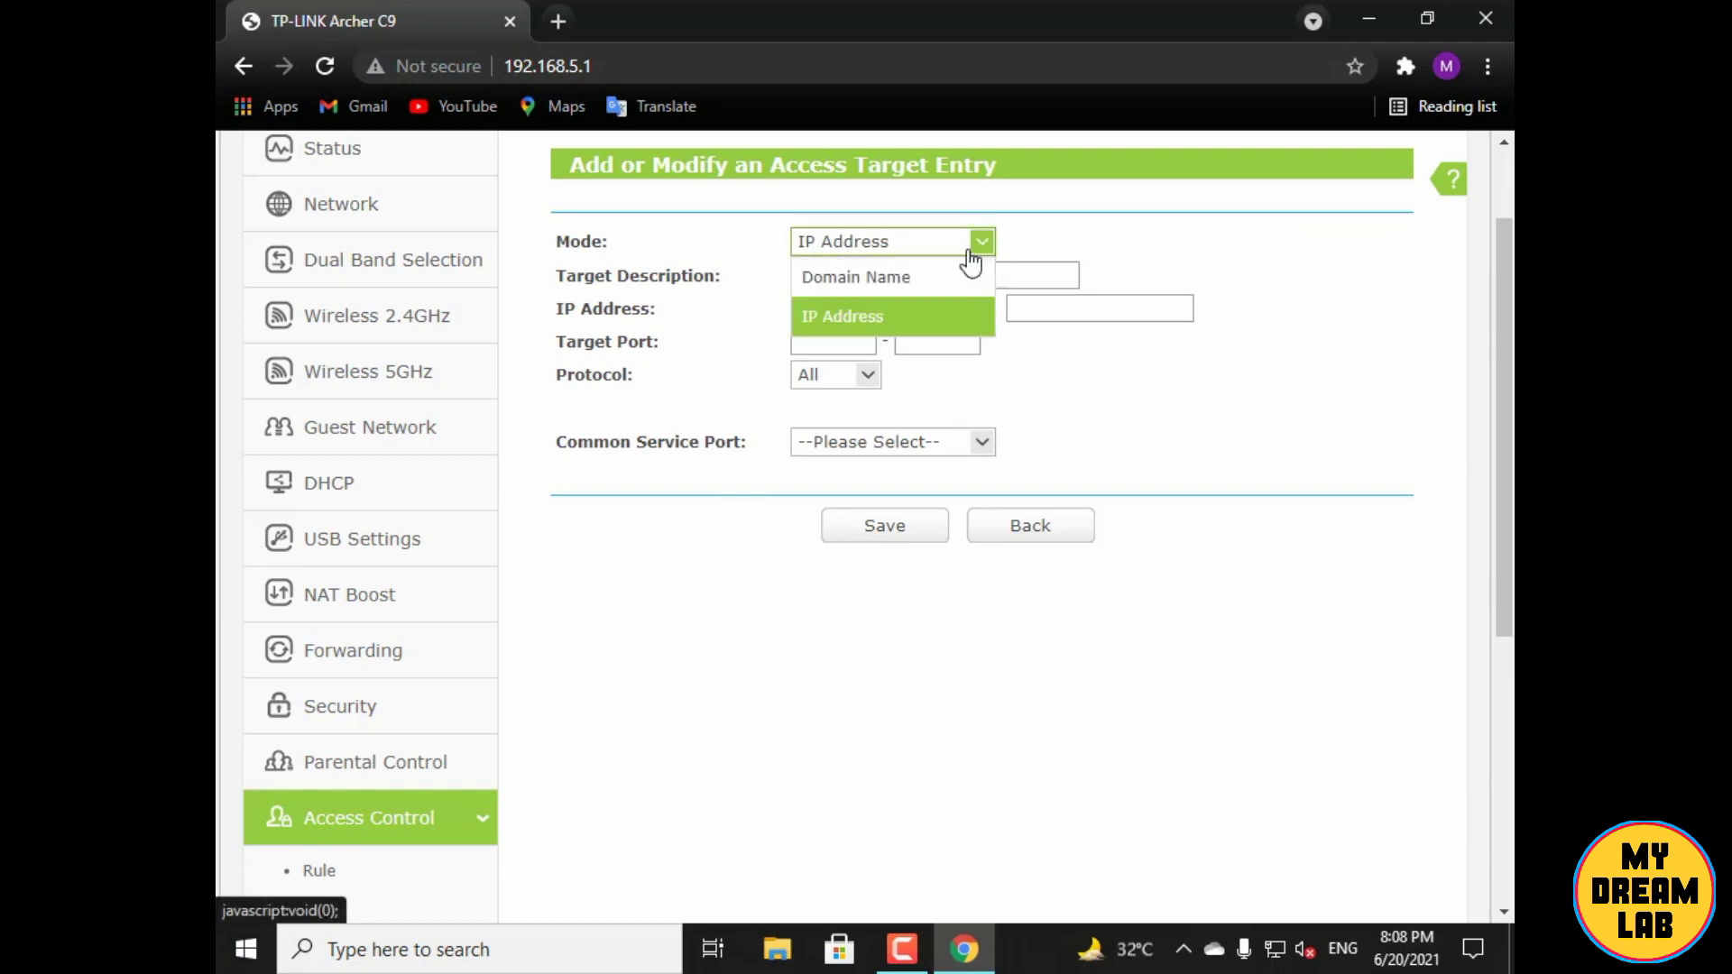
left_click(901, 287)
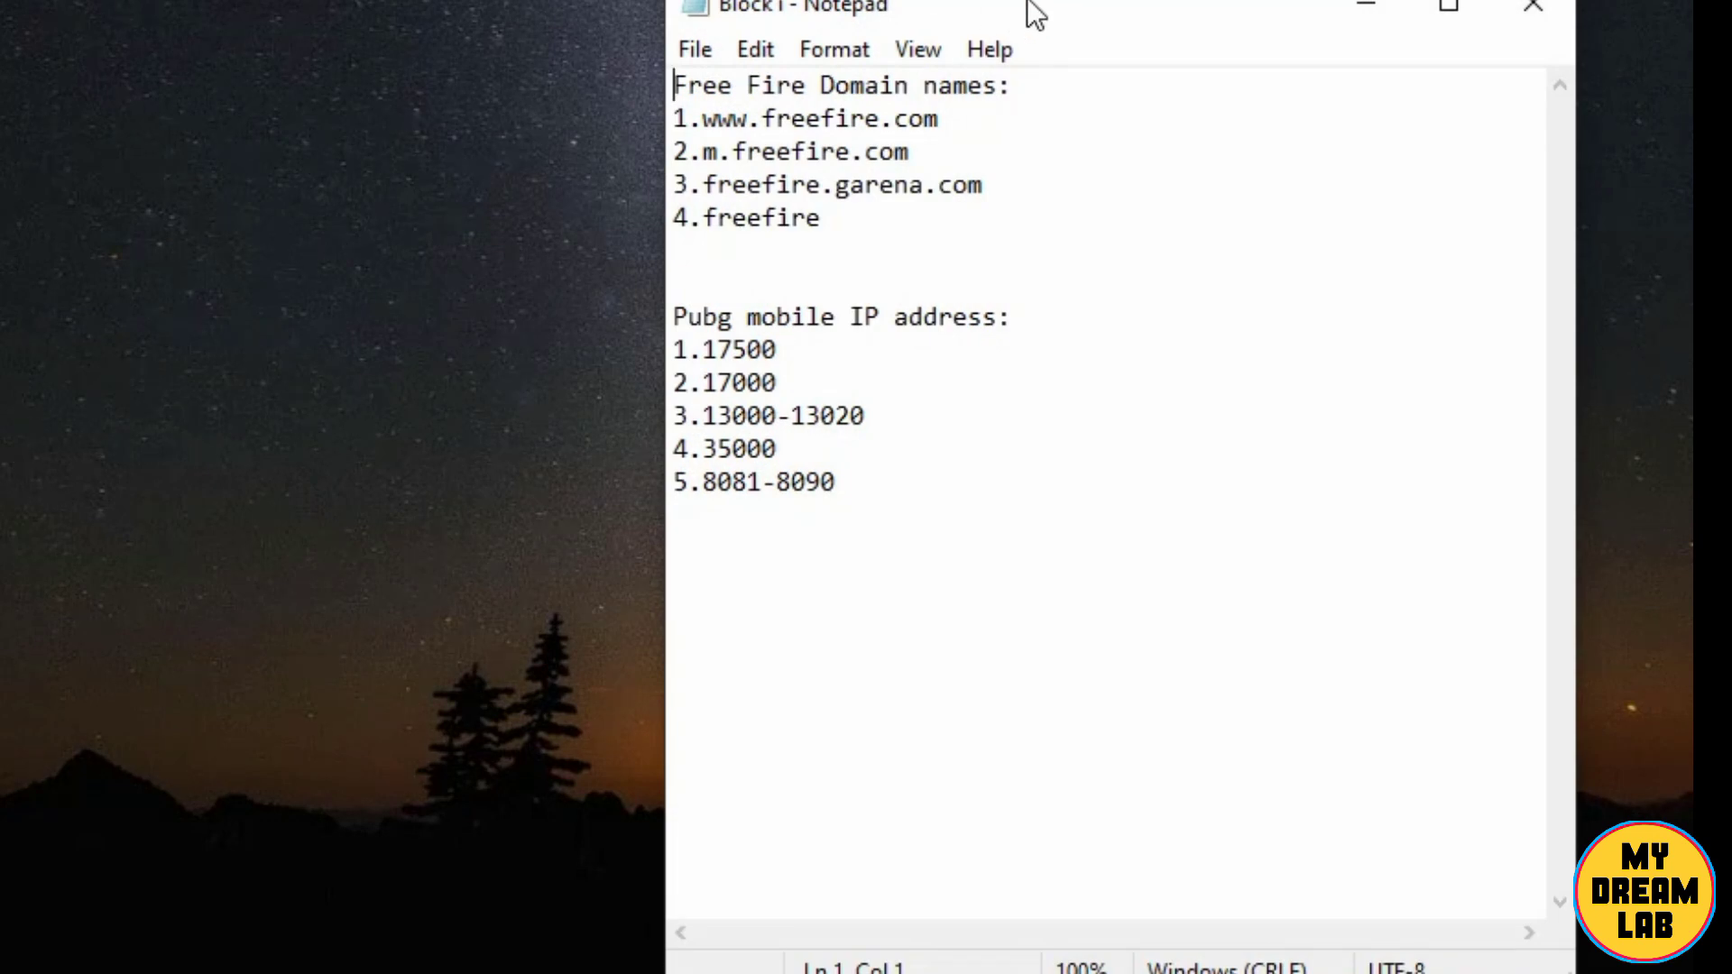
left_click_drag(1059, 32, 1056, 77)
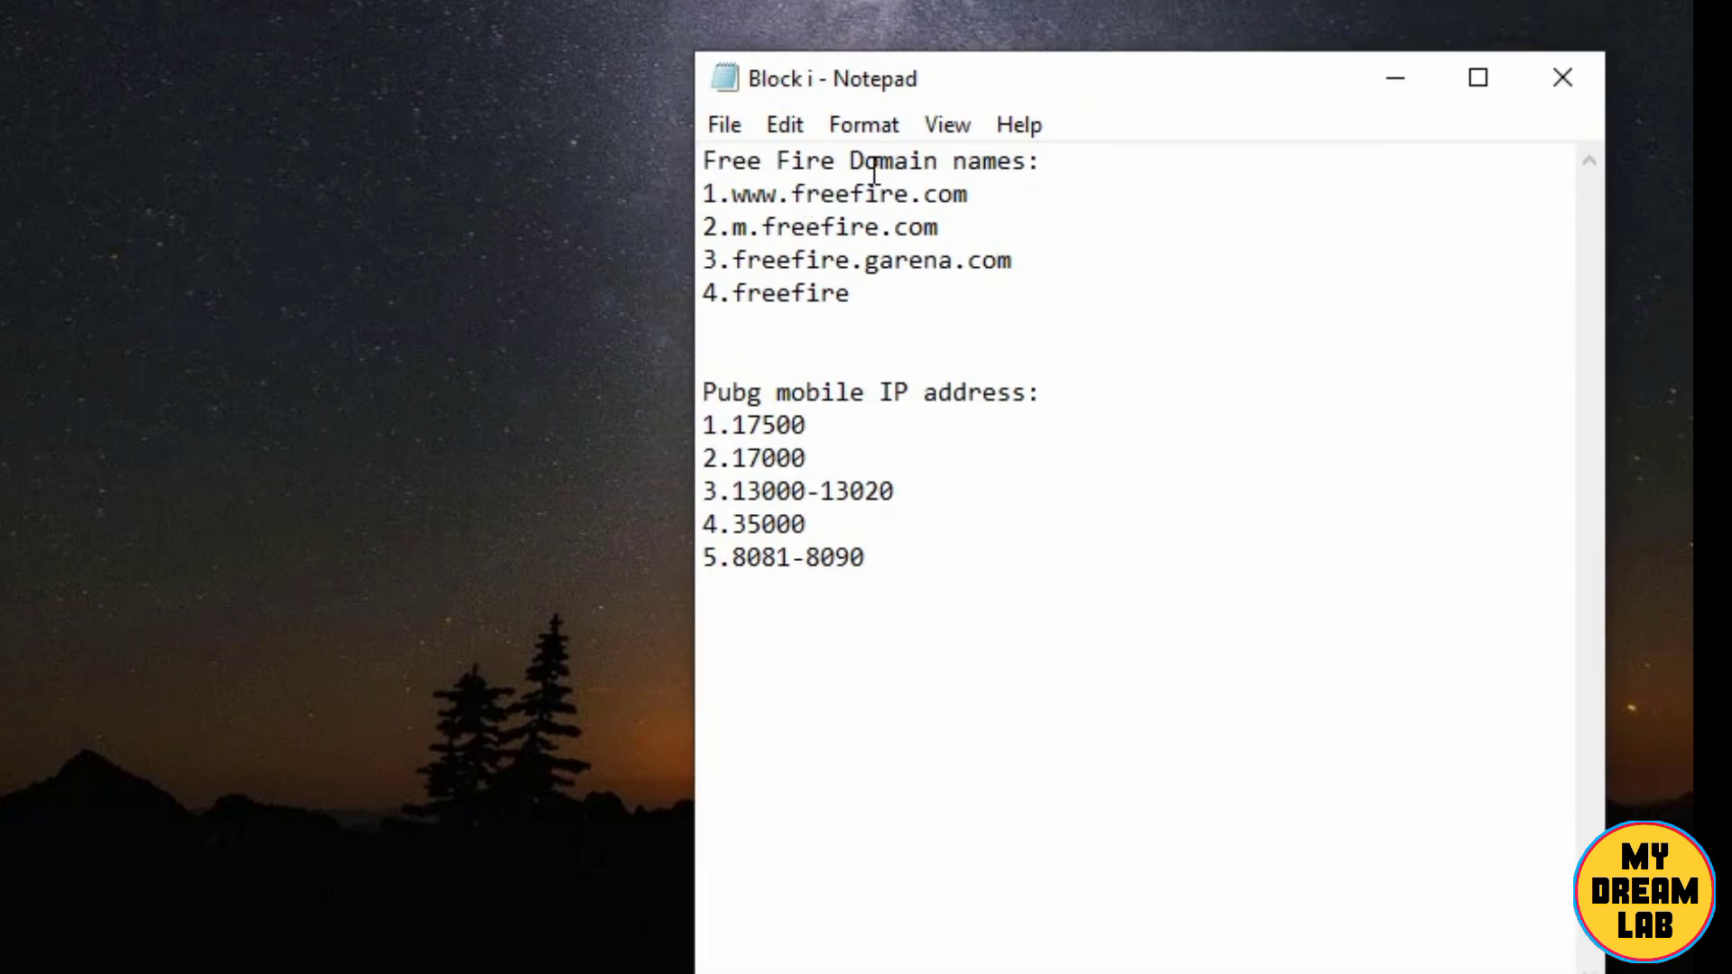
left_click_drag(966, 194, 732, 199)
key("ctrl+c")
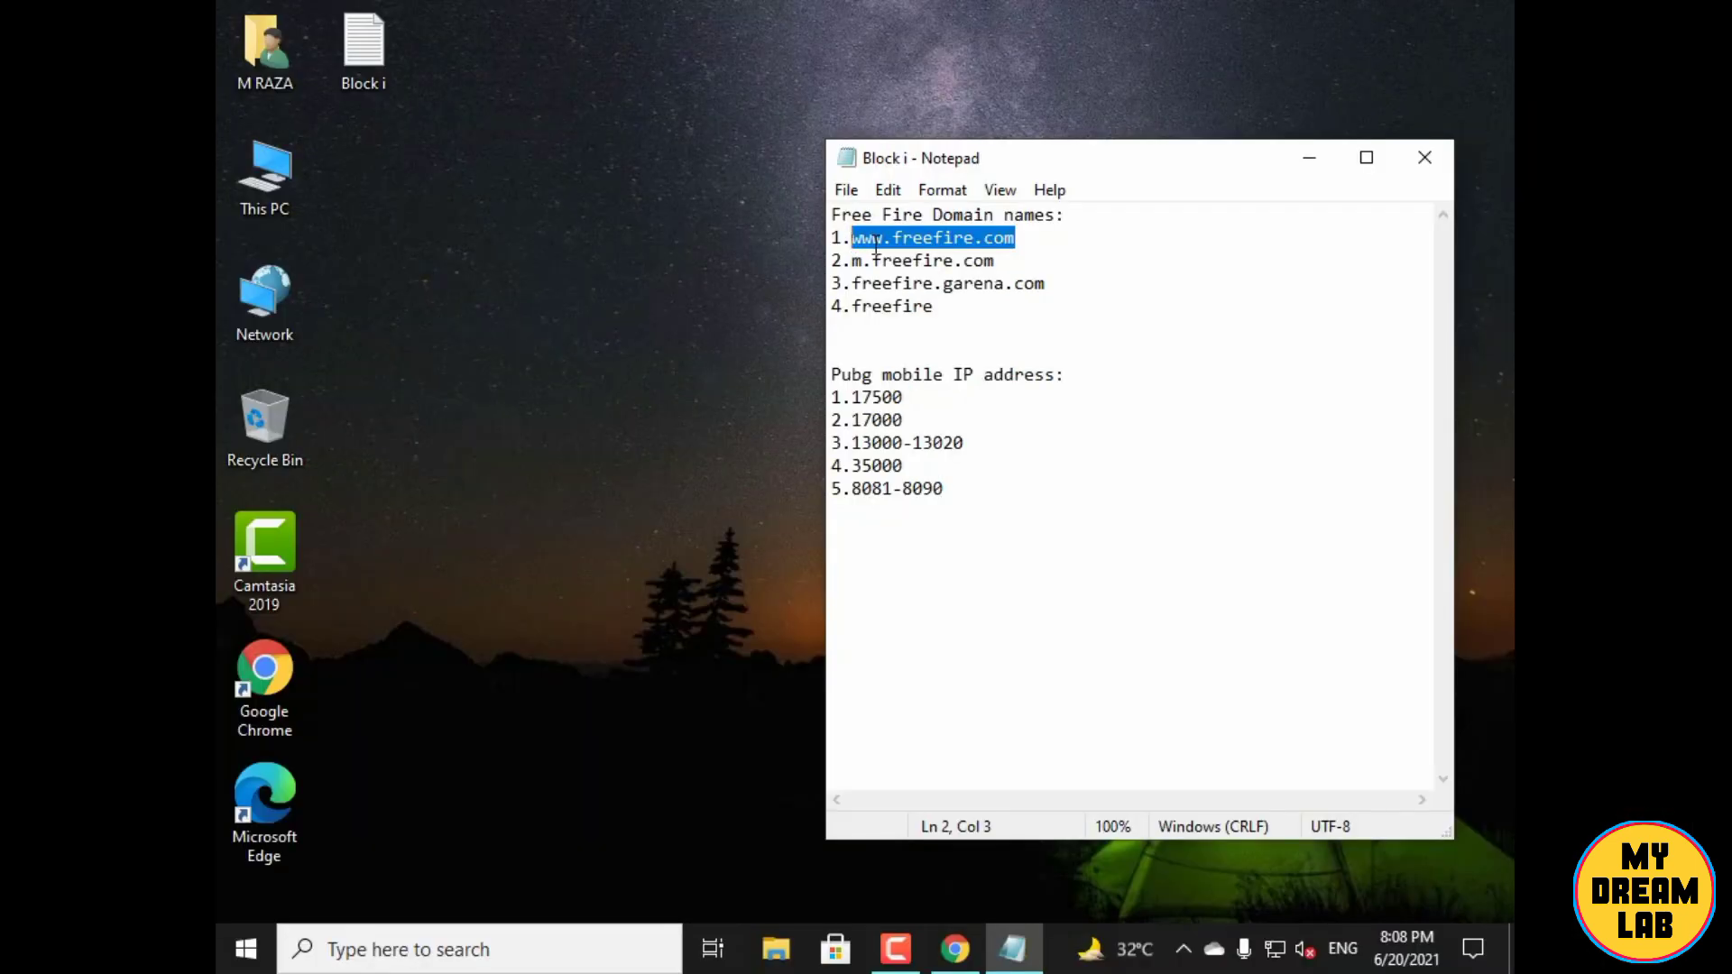
left_click(955, 950)
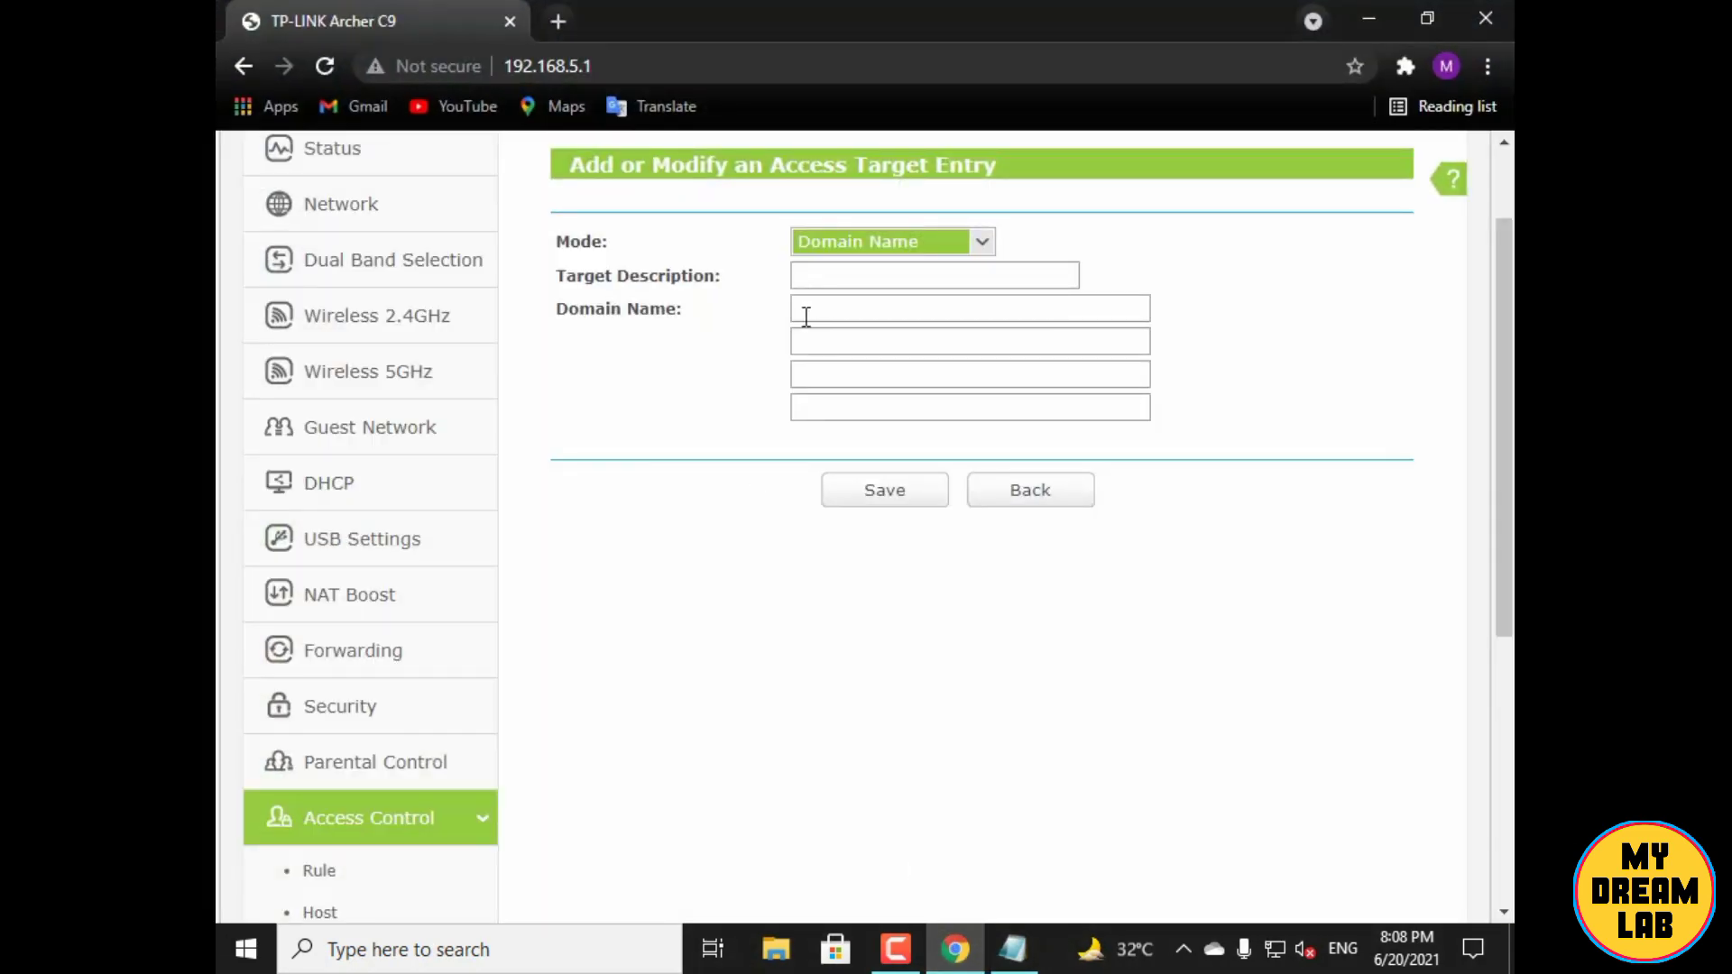
left_click(806, 316)
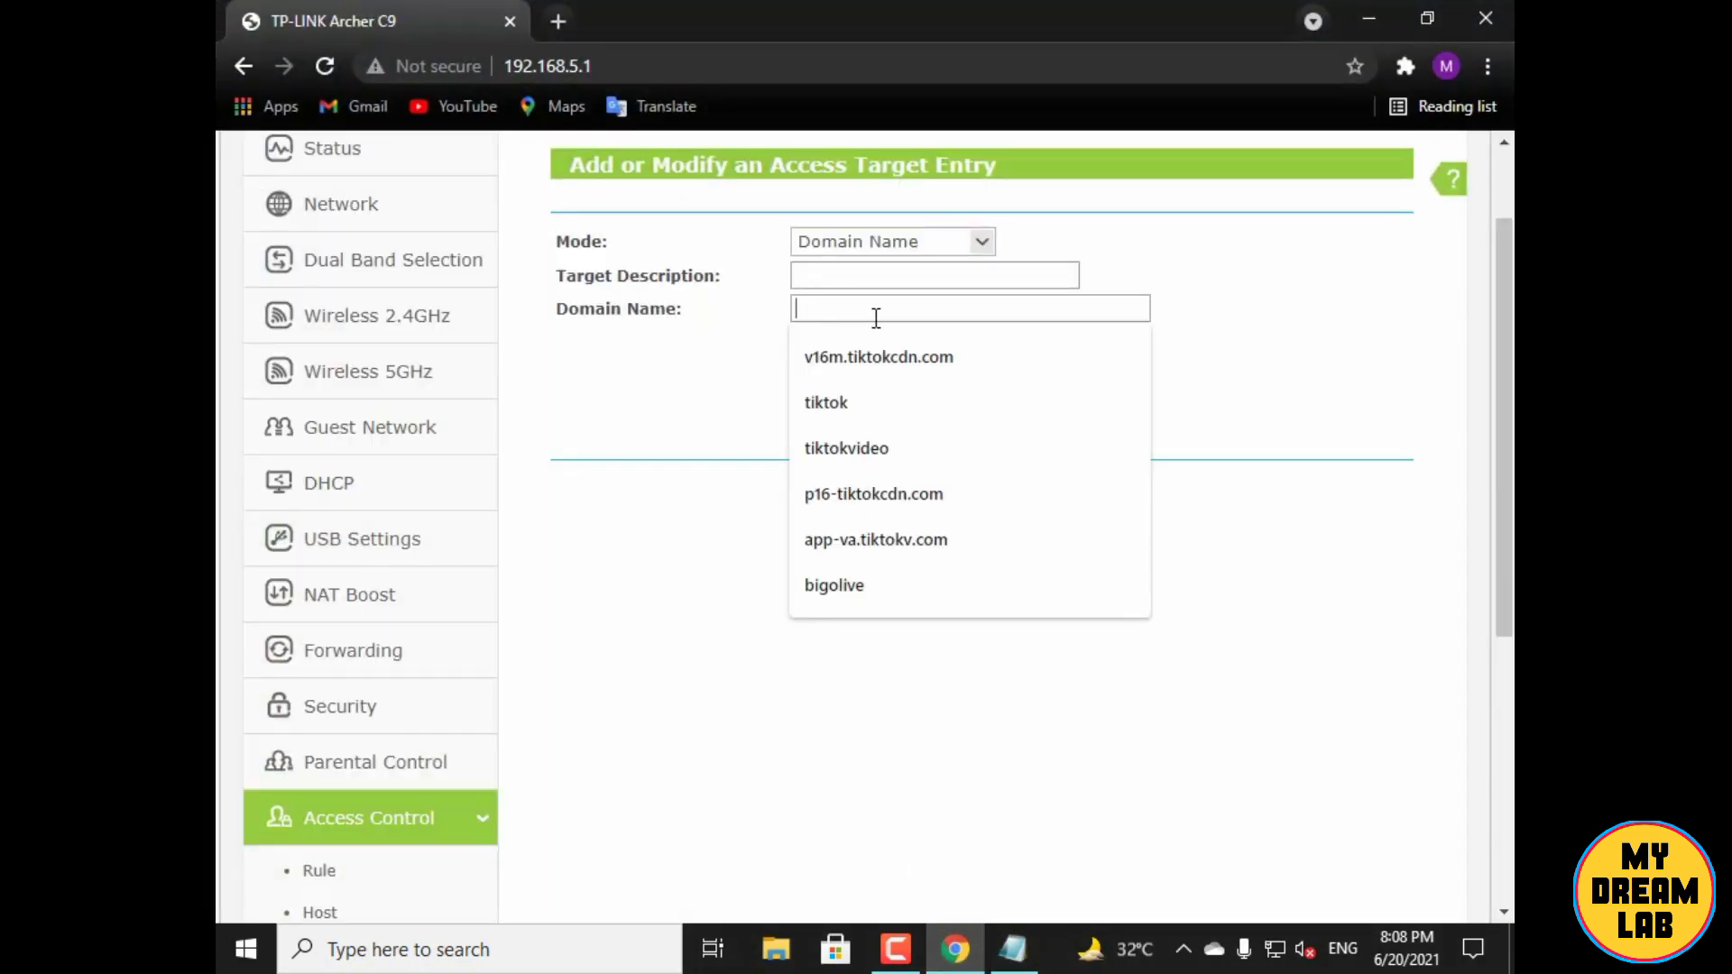
key("ctrl+v")
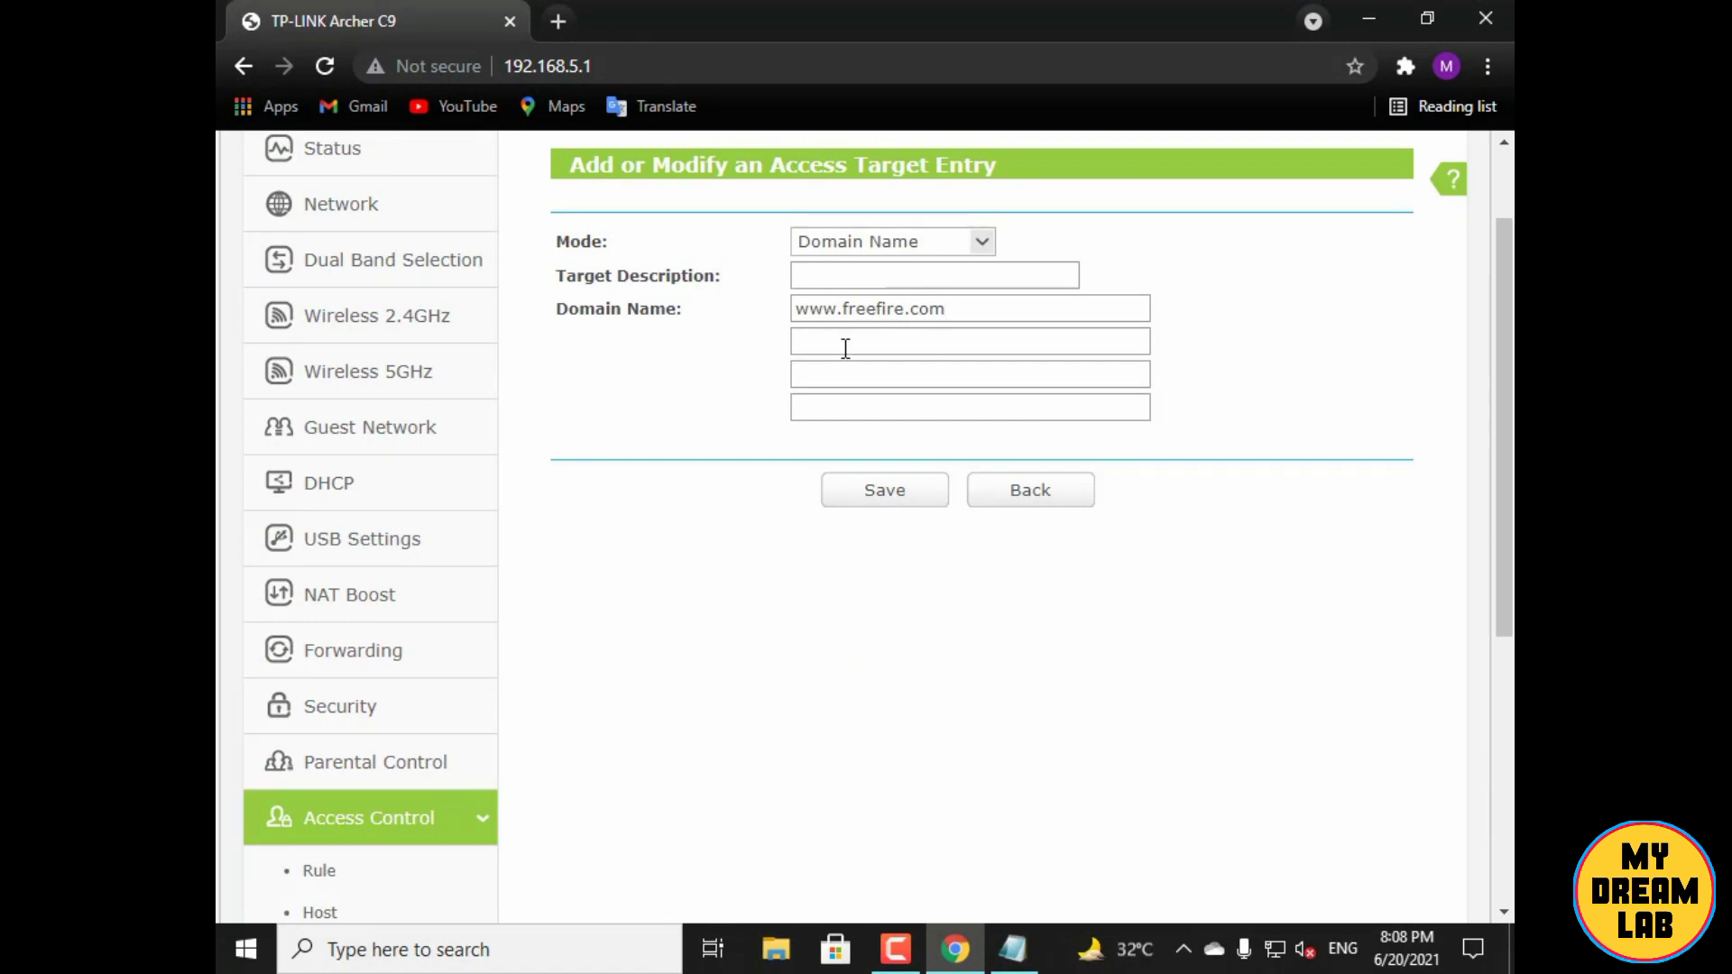
Enter block freefire as the target description of the new domain name entry
left_click(838, 275)
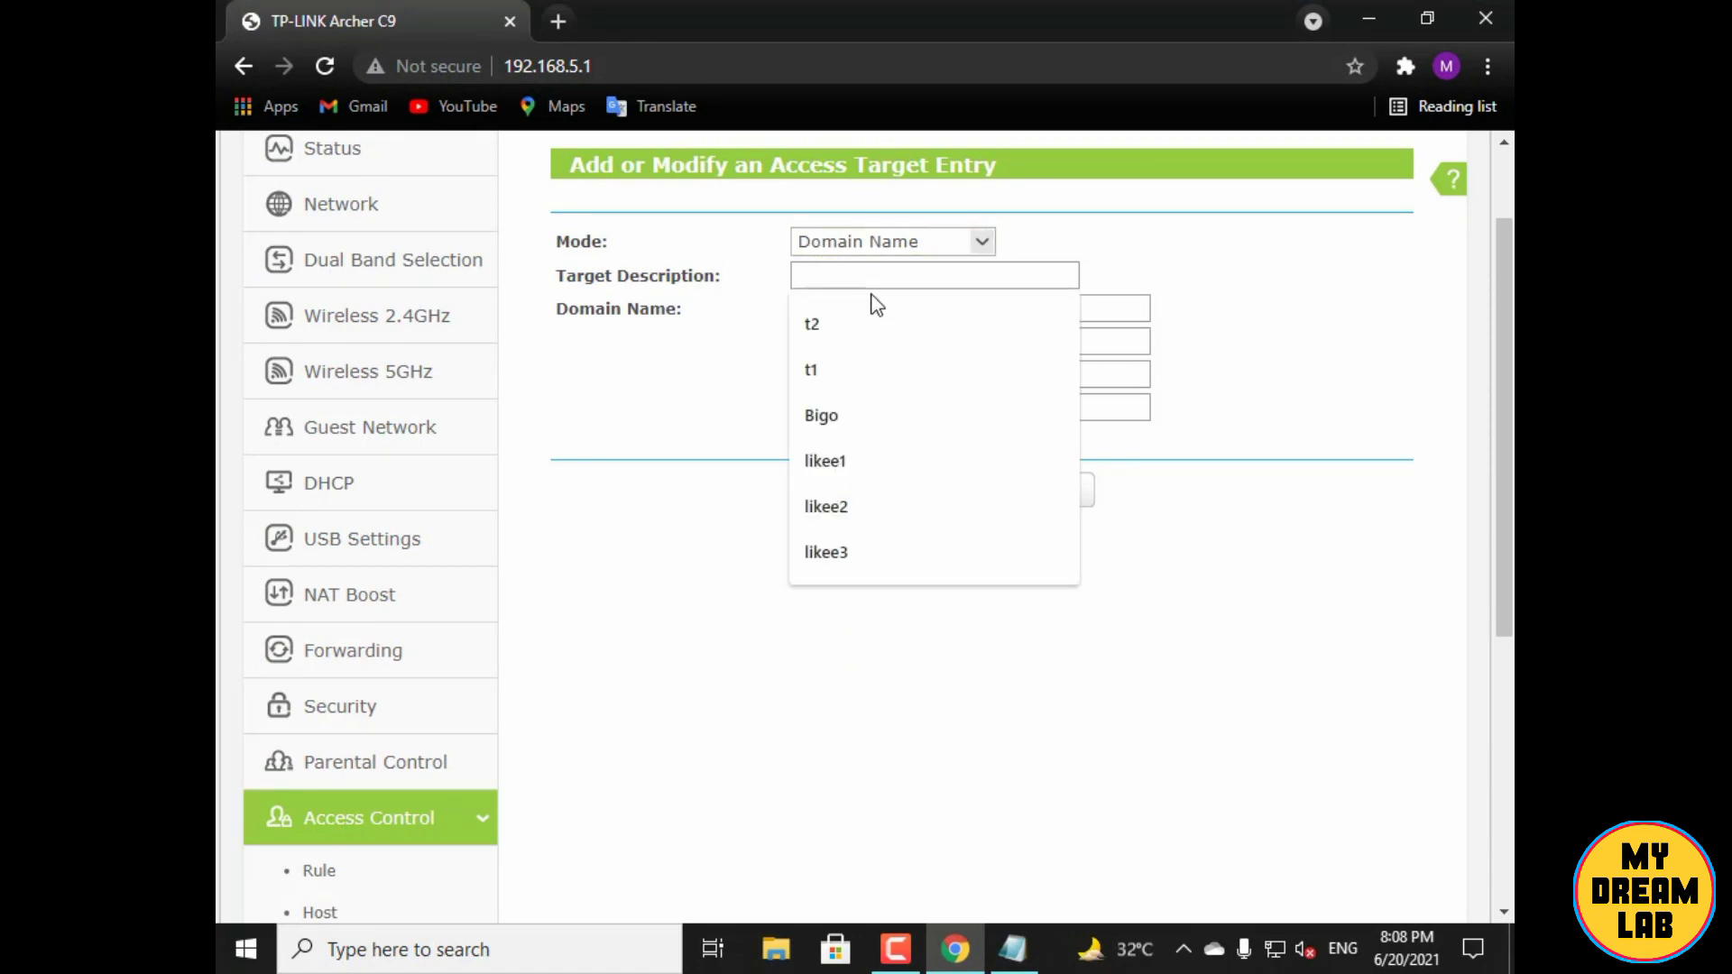
type("blo")
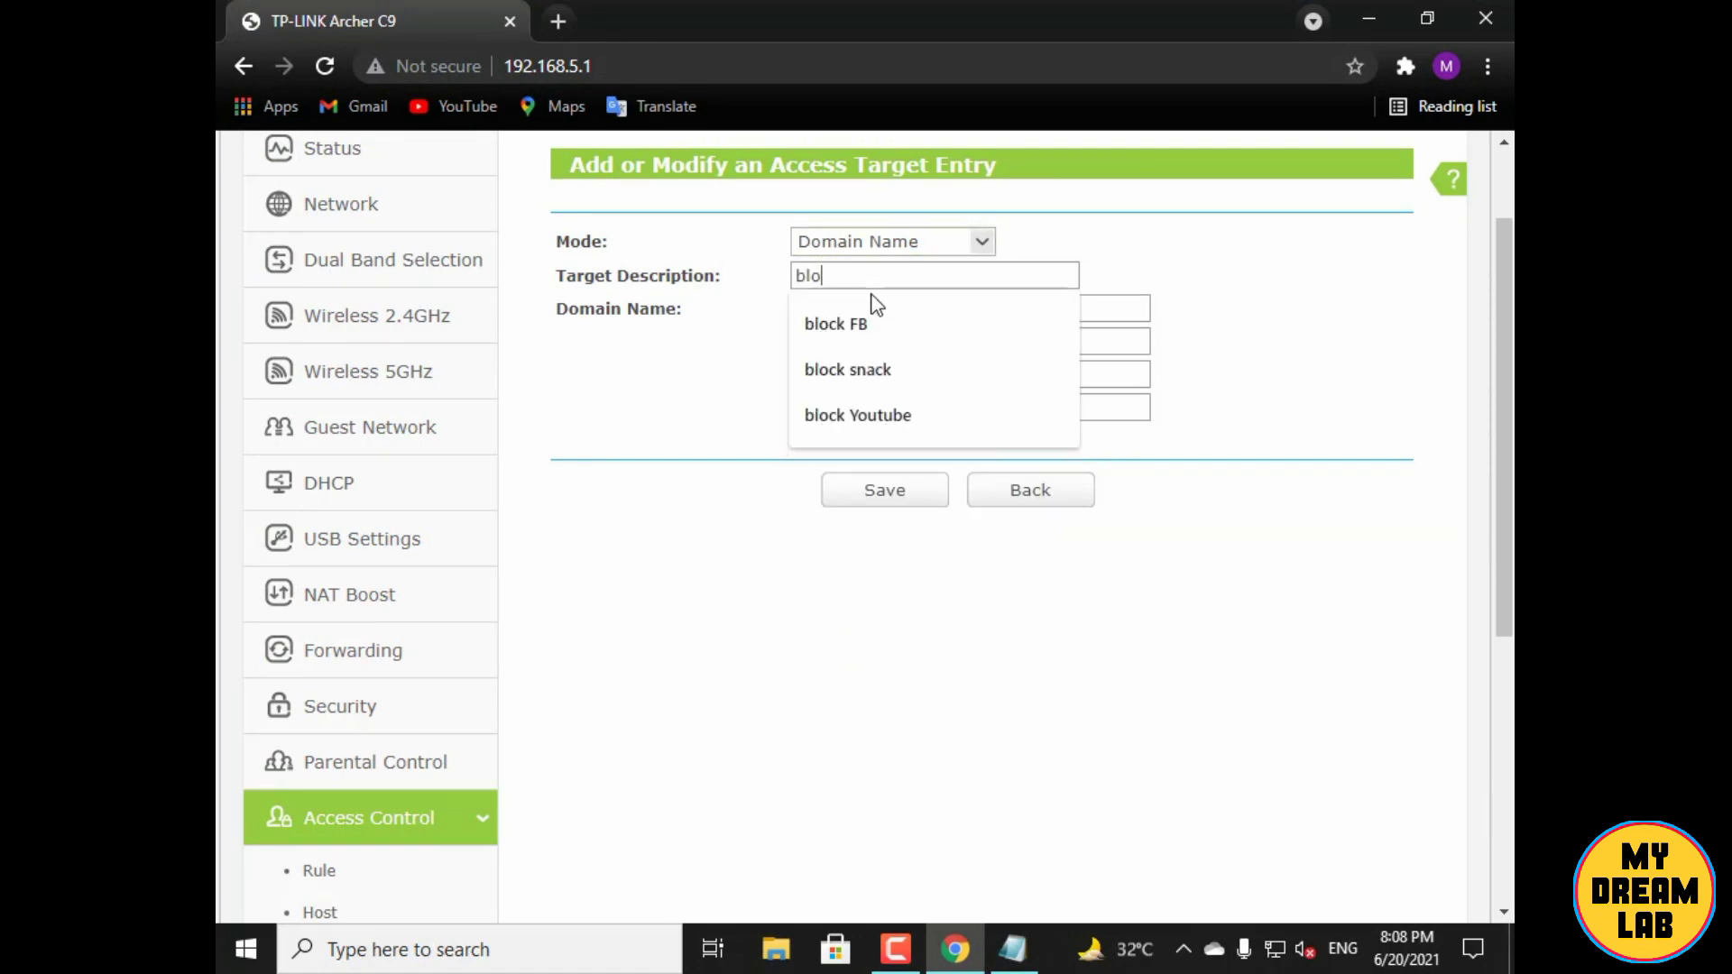
type("ck freef")
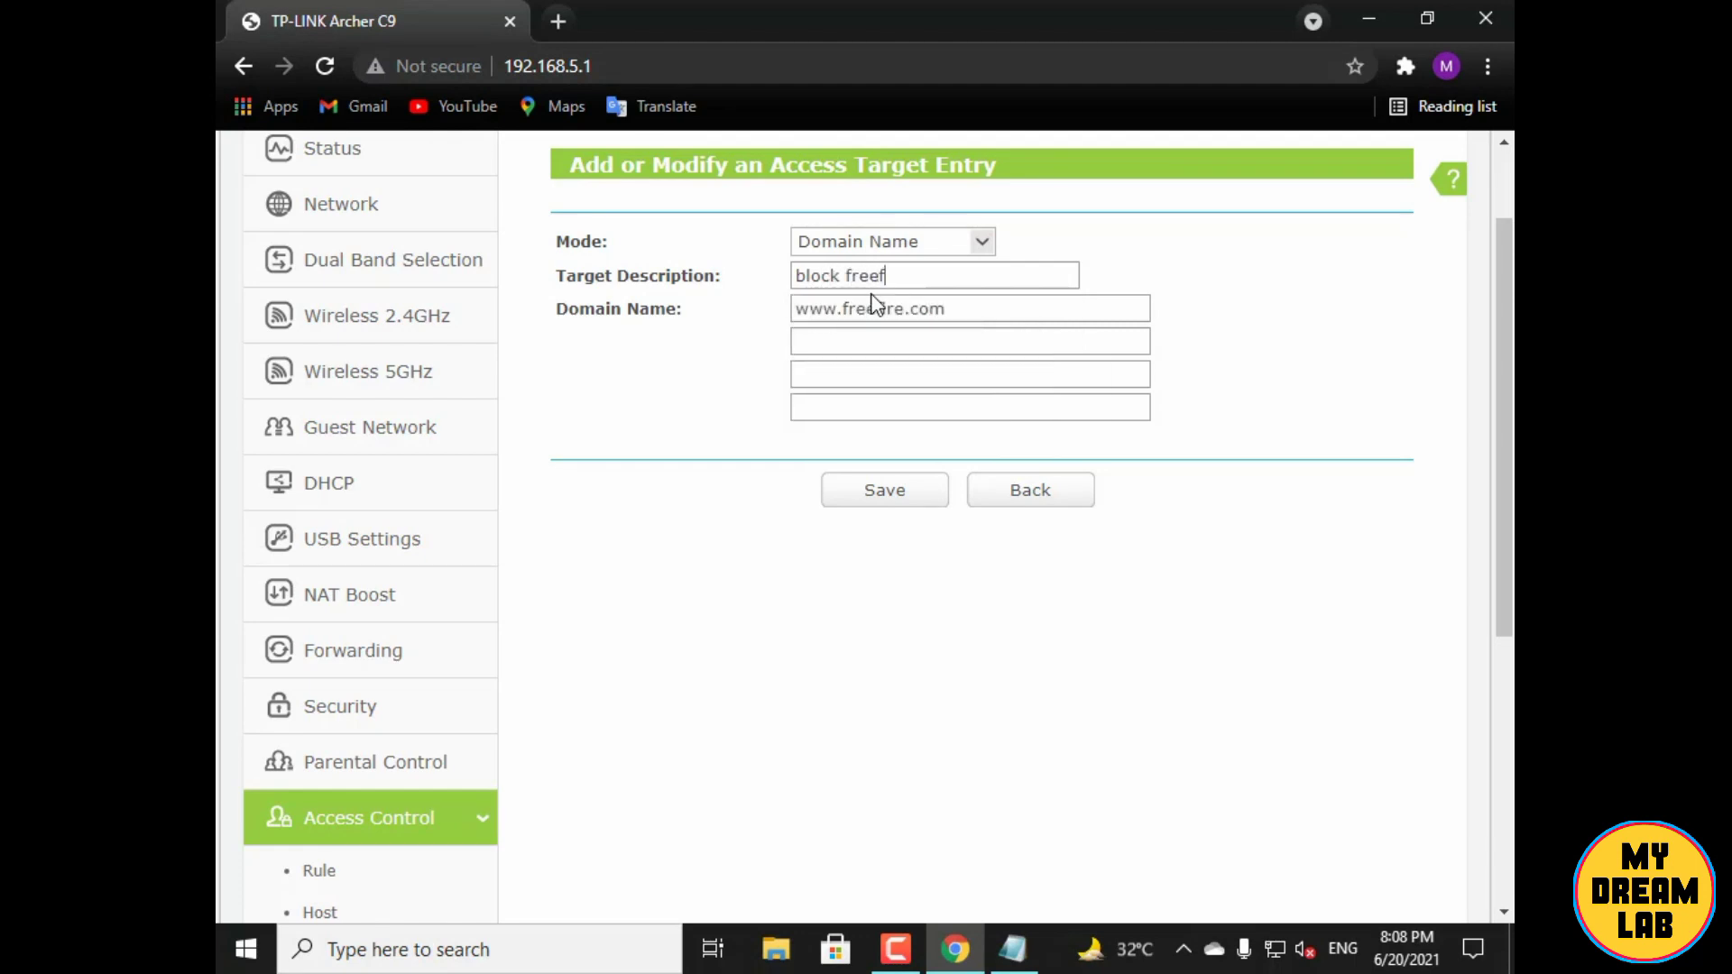
type("ire")
Copy m.freefire.com from the Block i note in Notepad into the second domain name of the target entry in Chrome
left_click(847, 330)
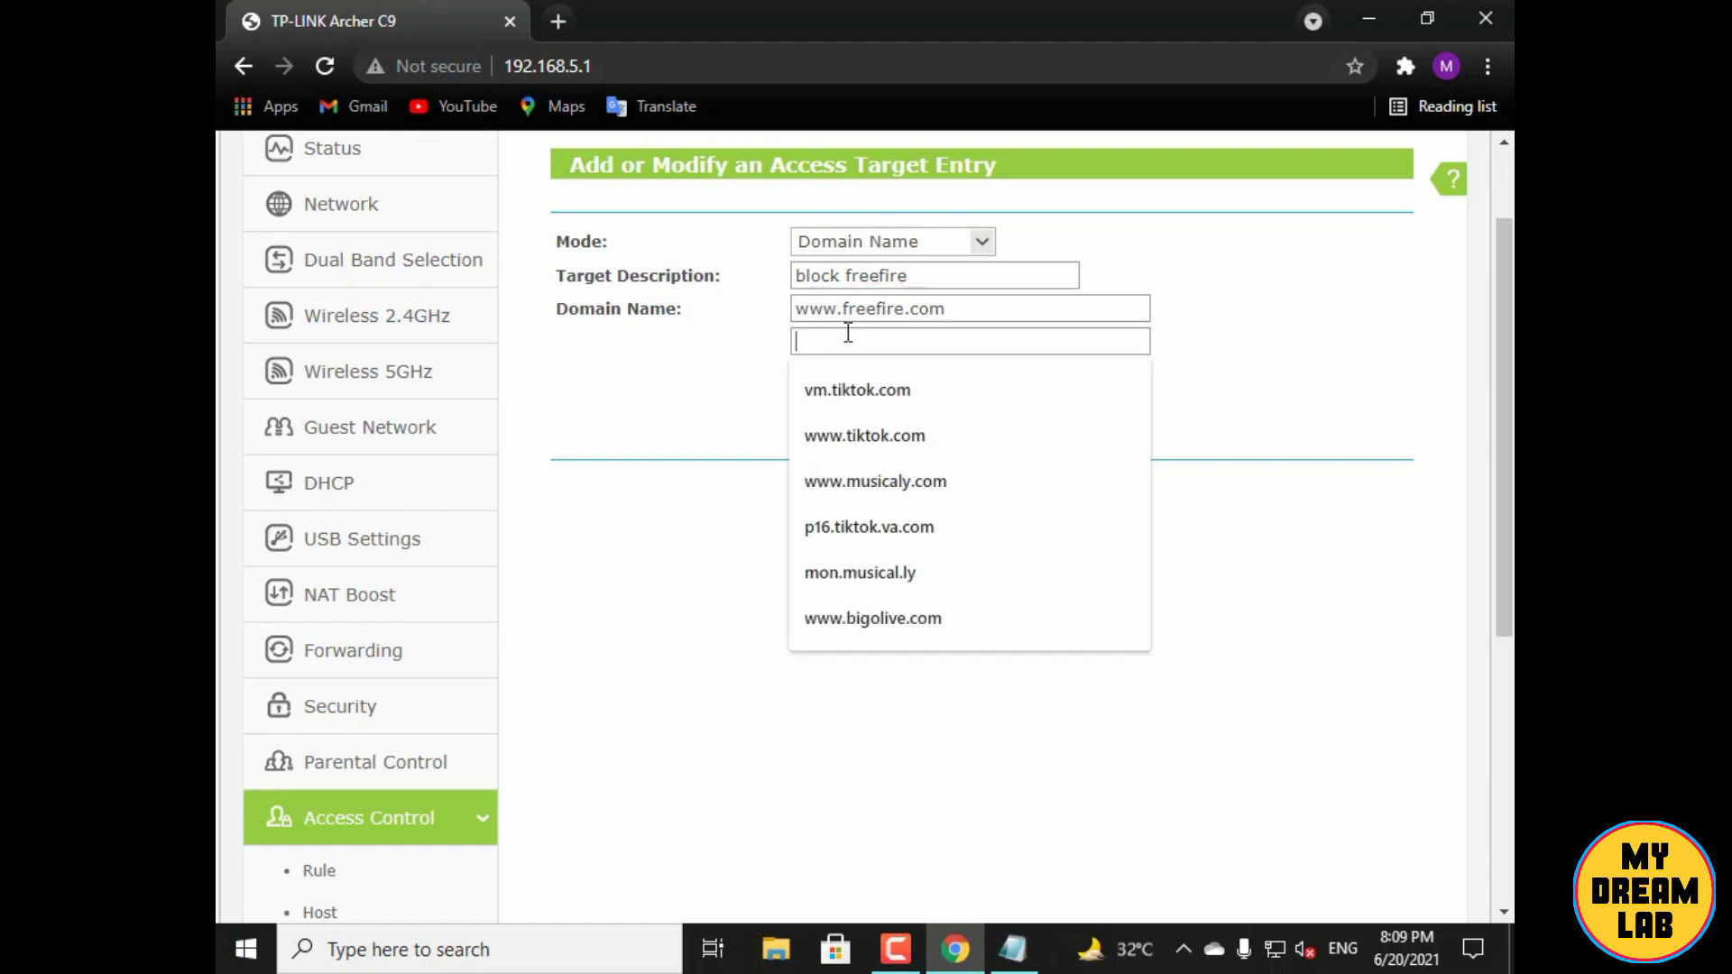
left_click(1014, 949)
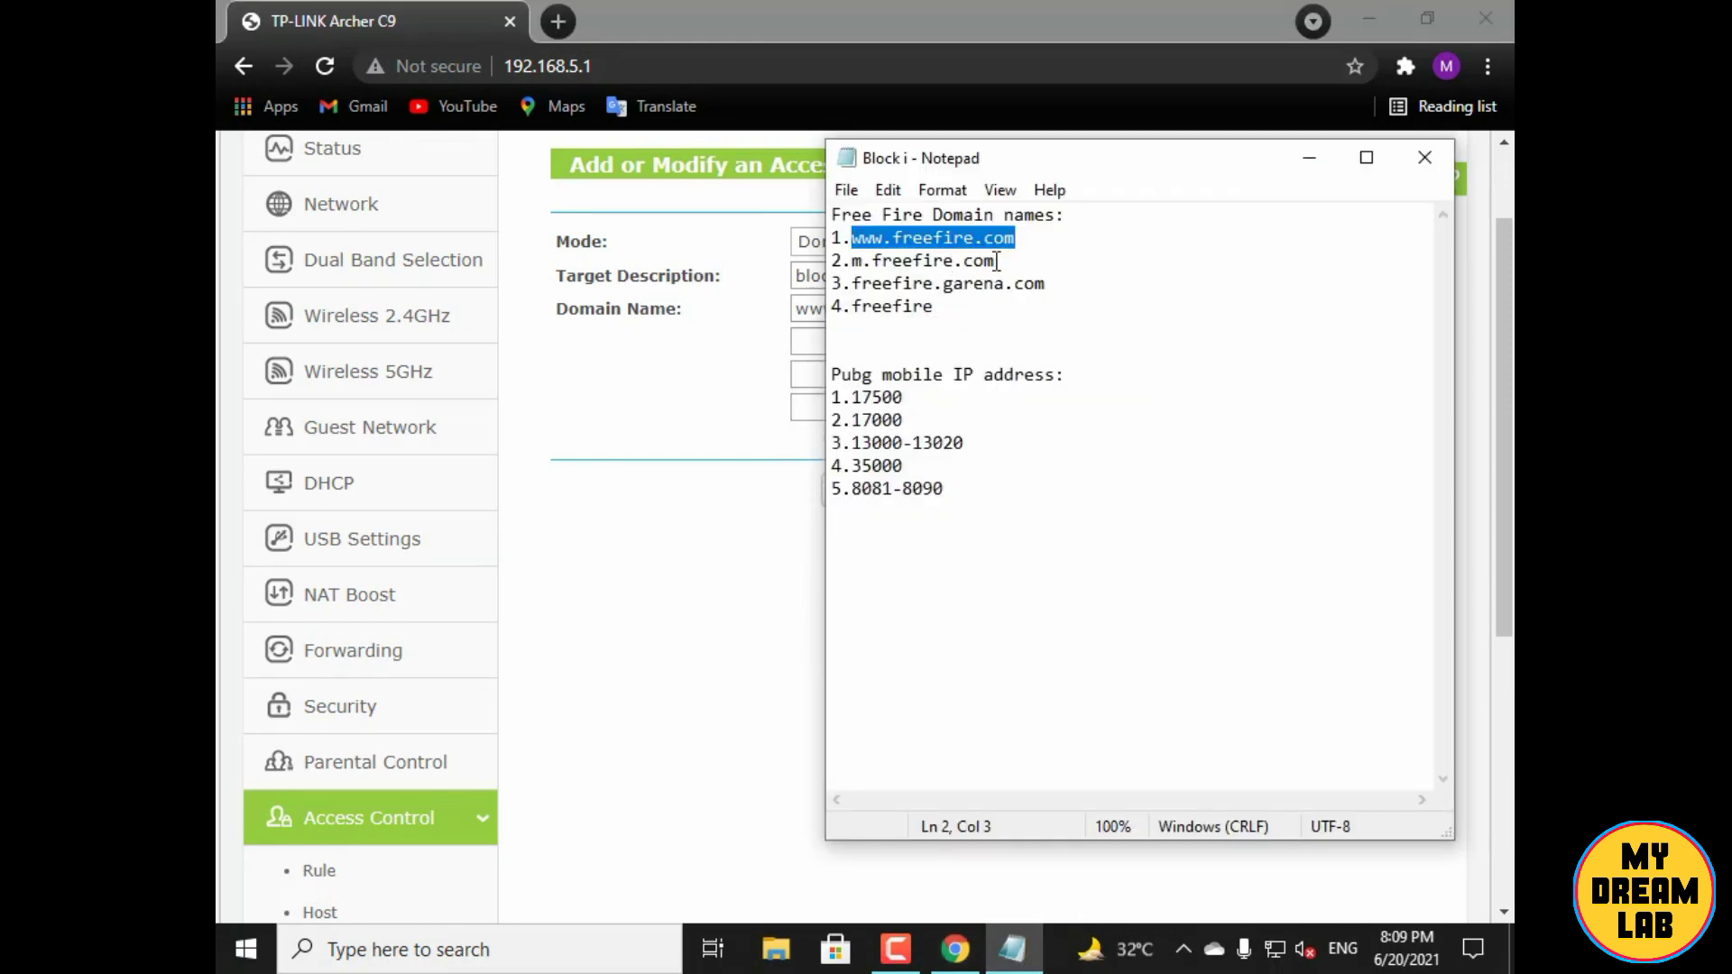
left_click_drag(996, 262, 853, 264)
key("ctrl+c")
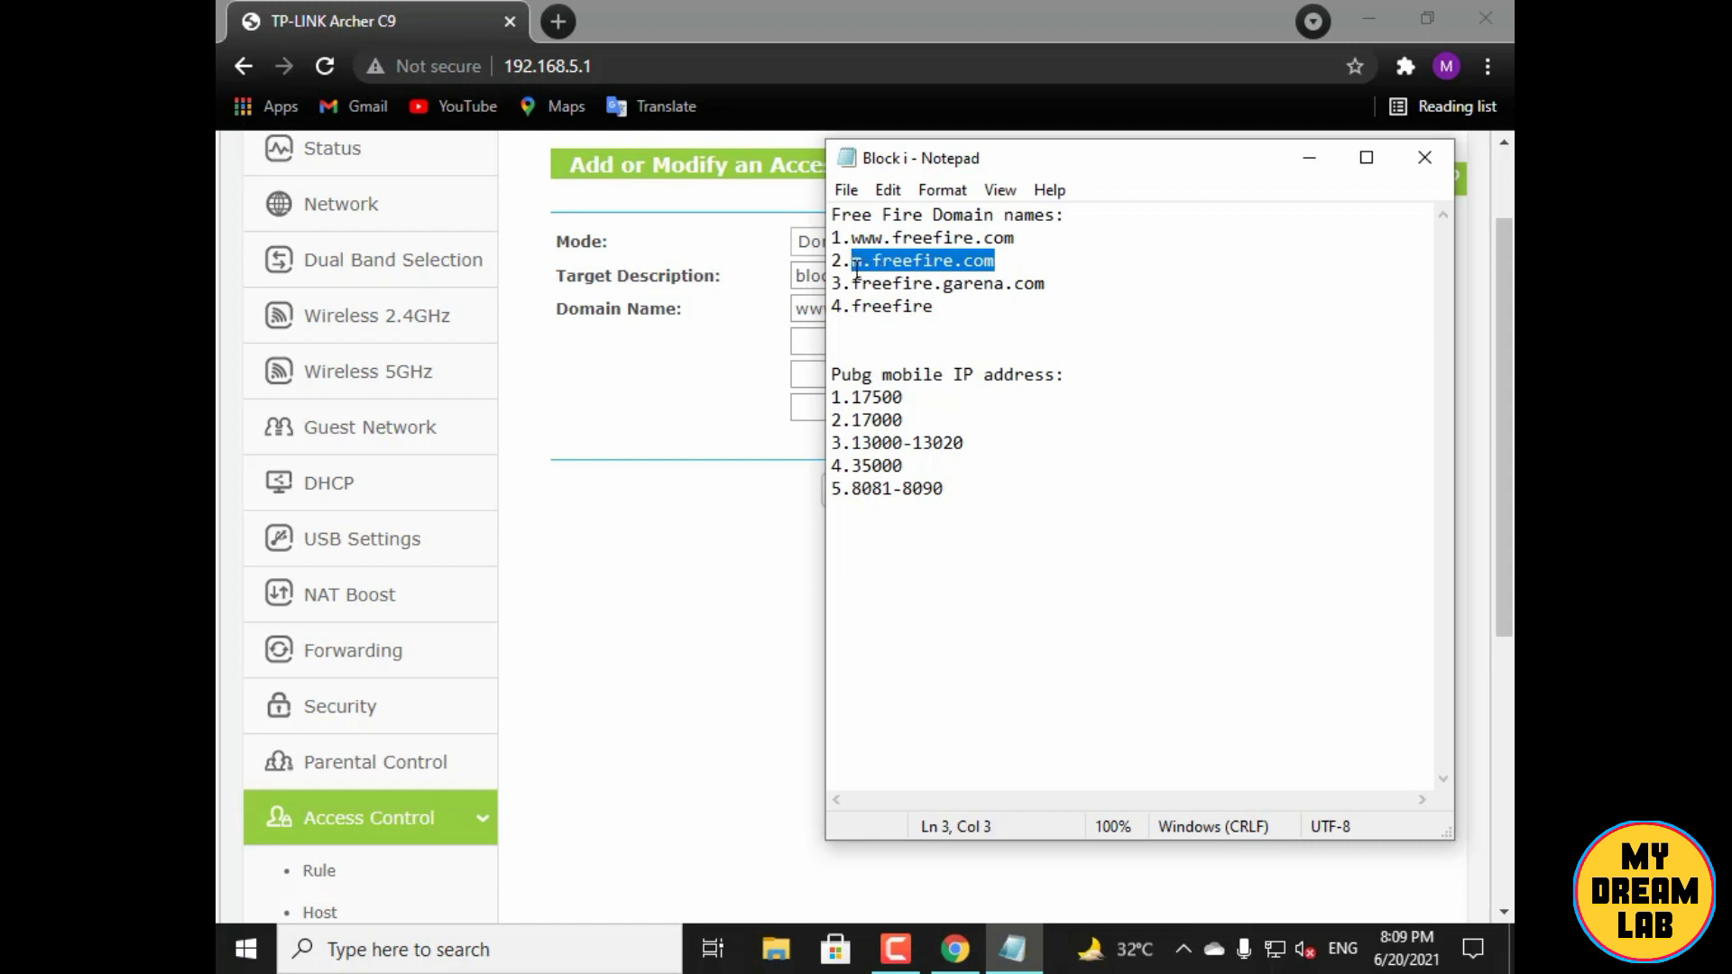
left_click(772, 462)
left_click(854, 343)
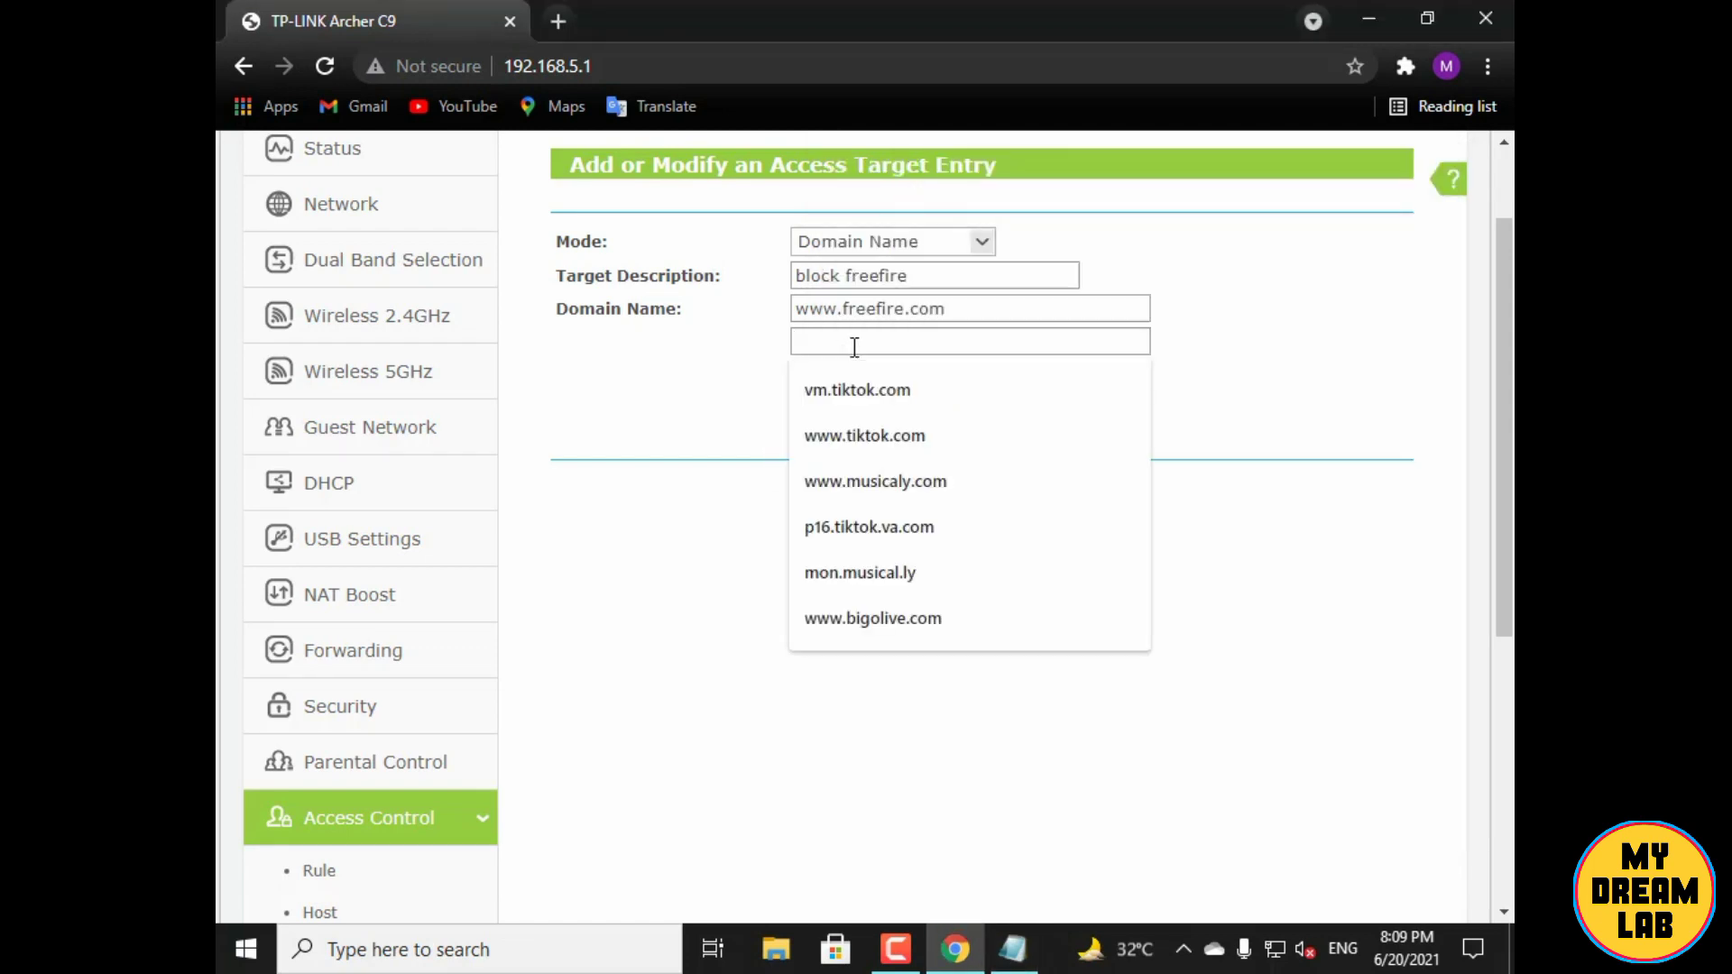
key("ctrl+v")
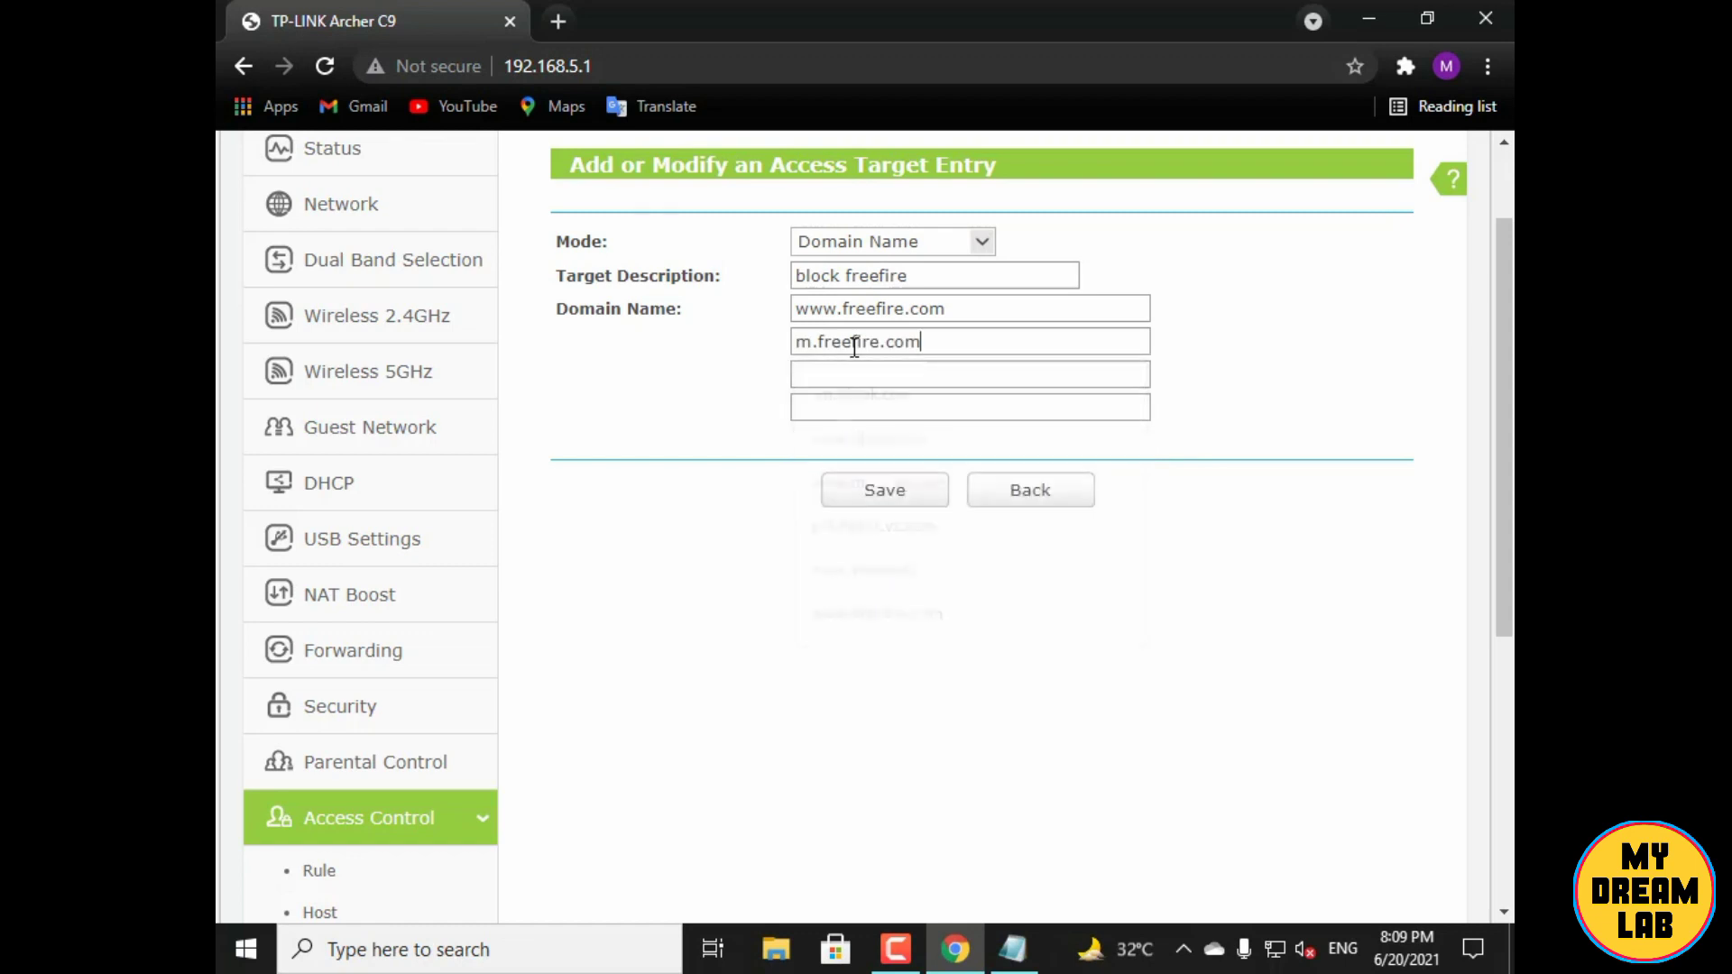
Copy freefire.garena.com from the Notepad note into the third domain name of the target entry in Chrome
left_click(1013, 948)
left_click_drag(1047, 285, 868, 292)
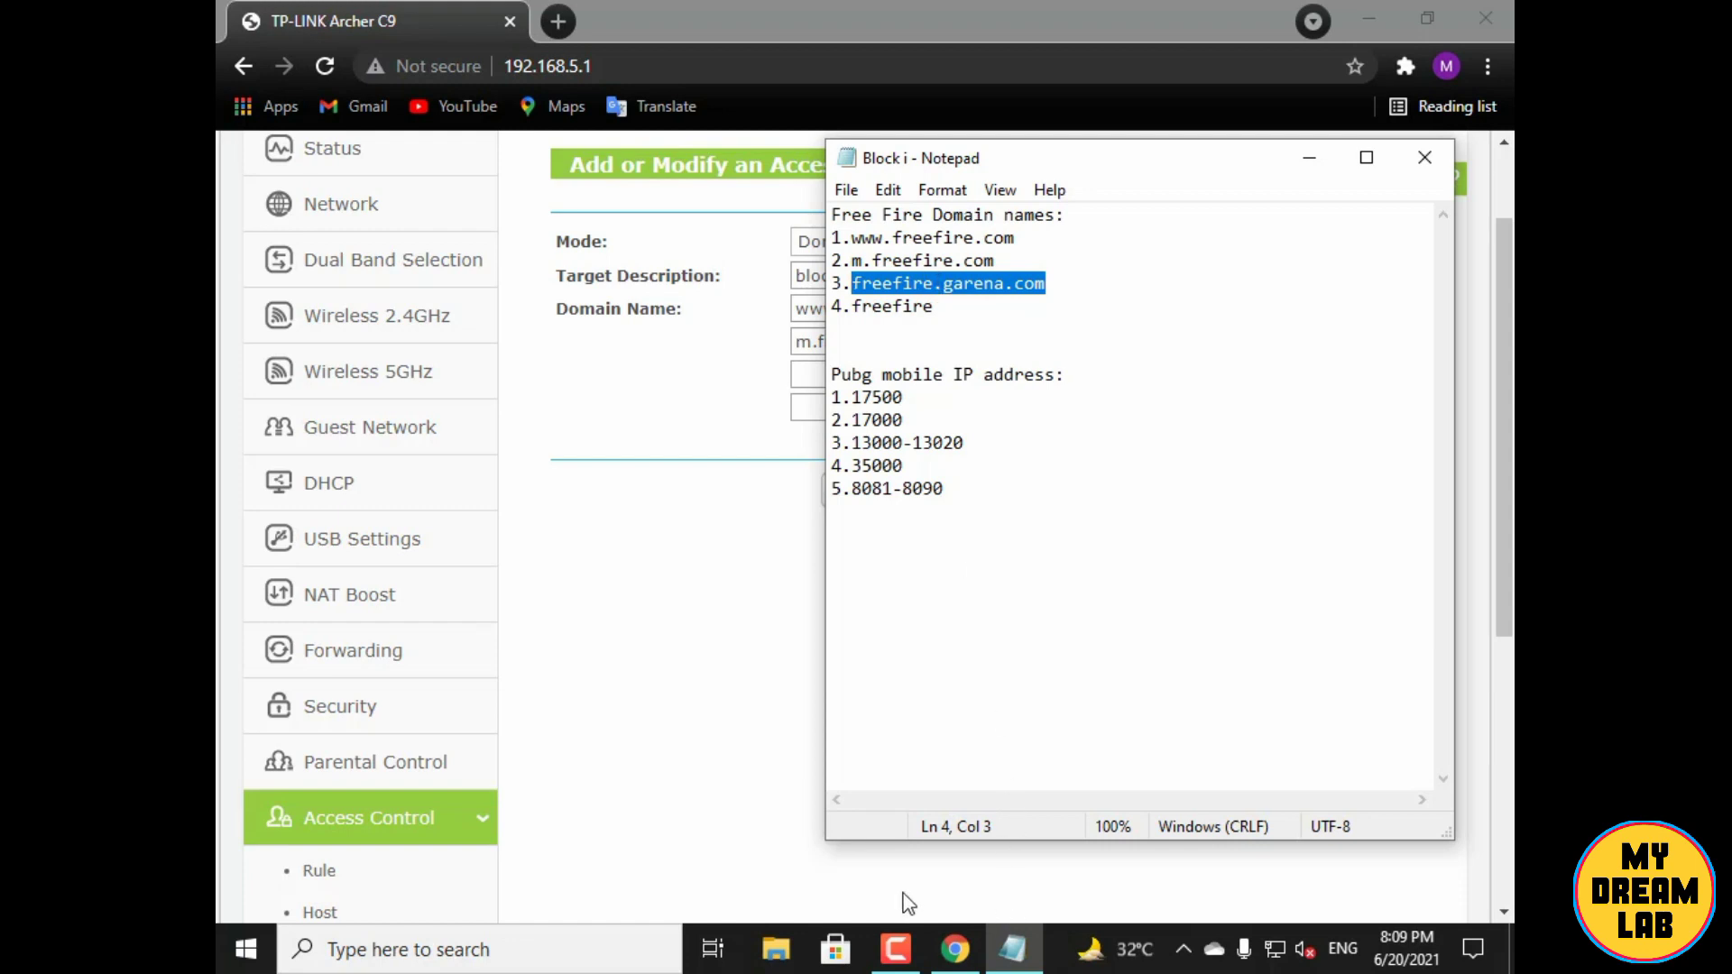
left_click(596, 627)
left_click(855, 372)
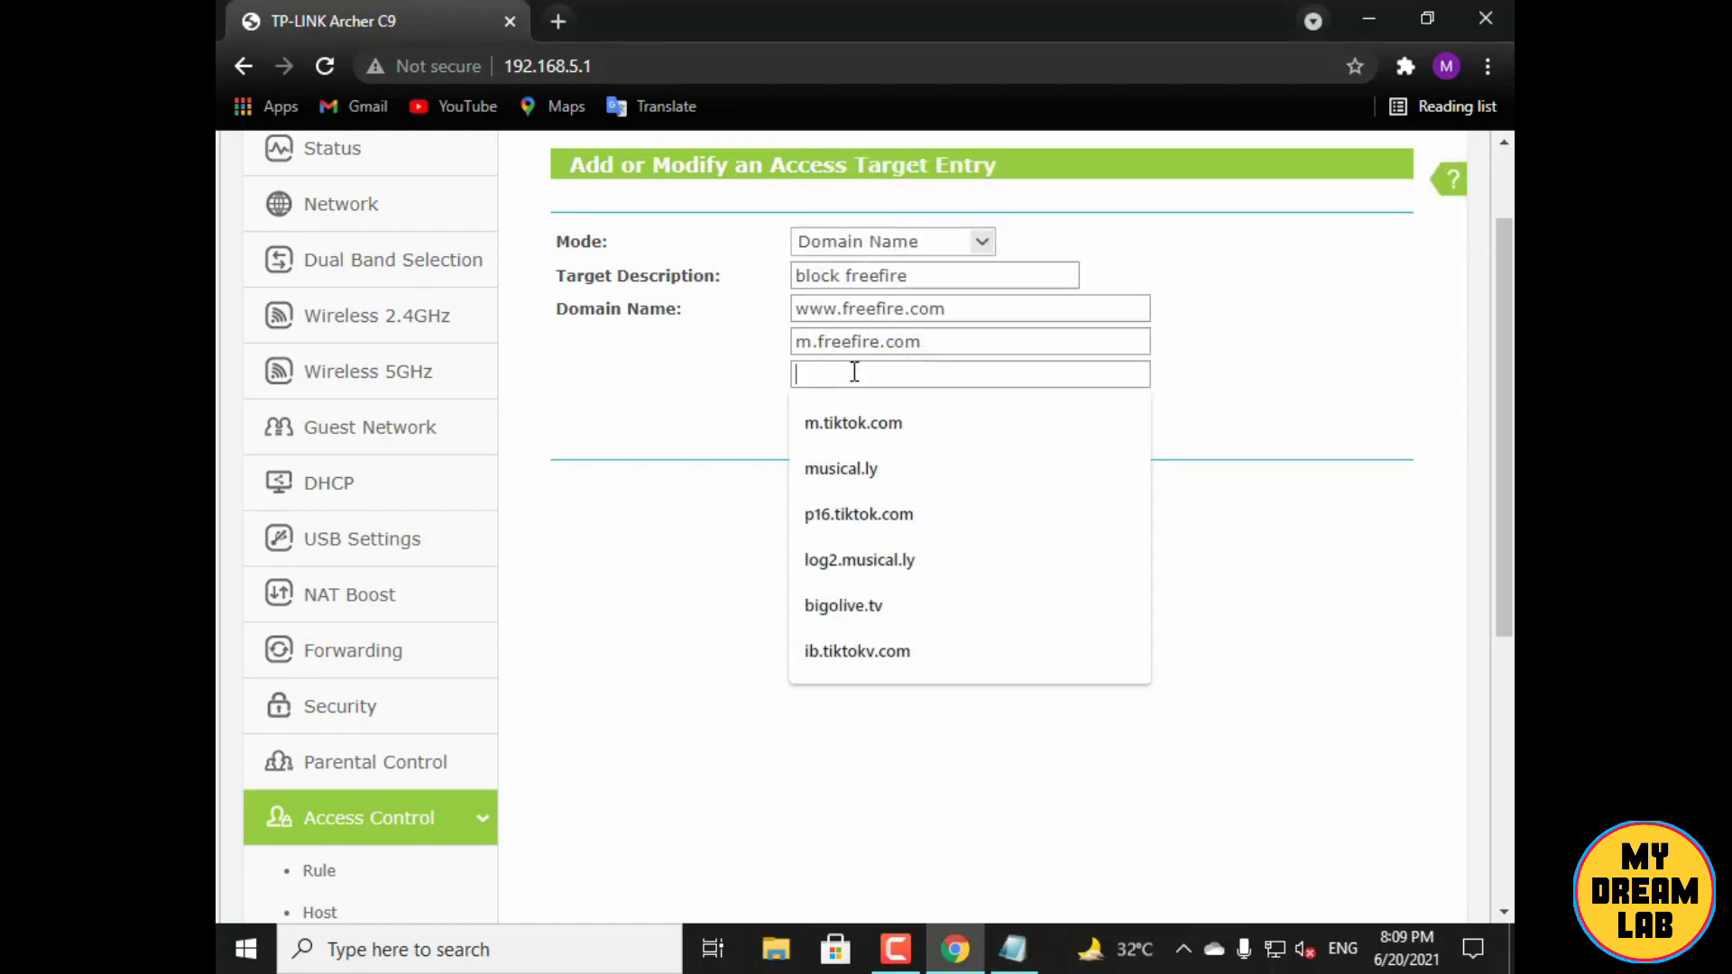
type("freefire.garena.com")
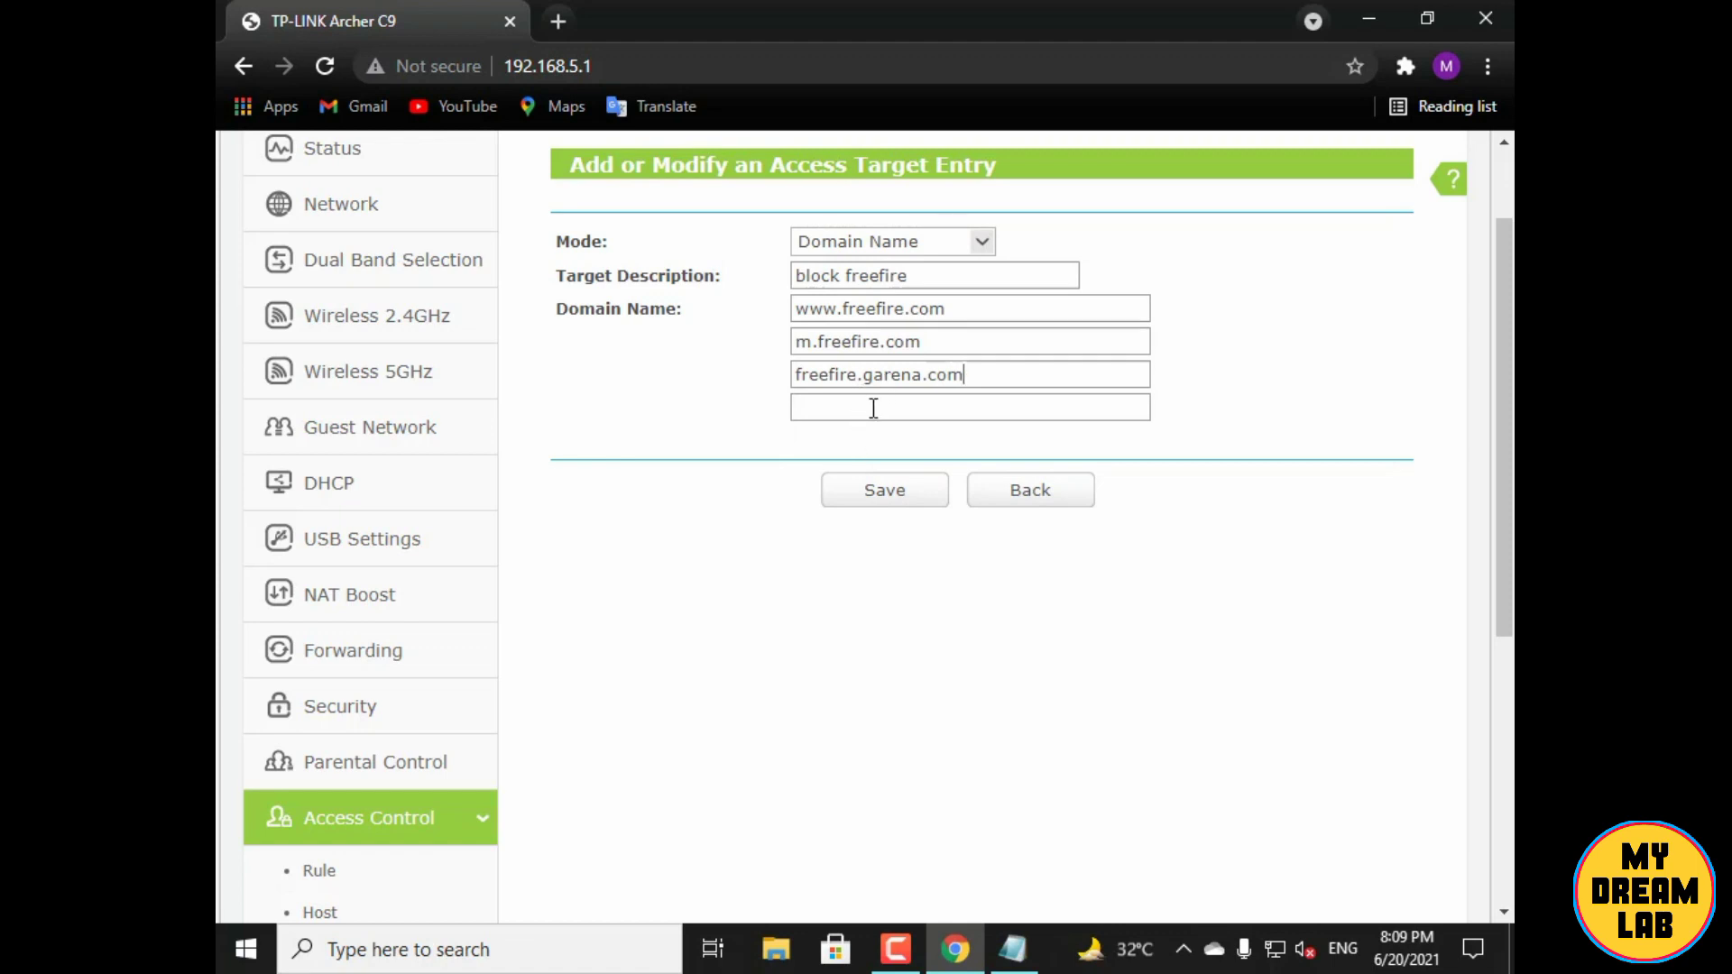
Copy freefire from the Notepad note into the fourth domain name of the target entry in Chrome
left_click(874, 408)
left_click(1014, 949)
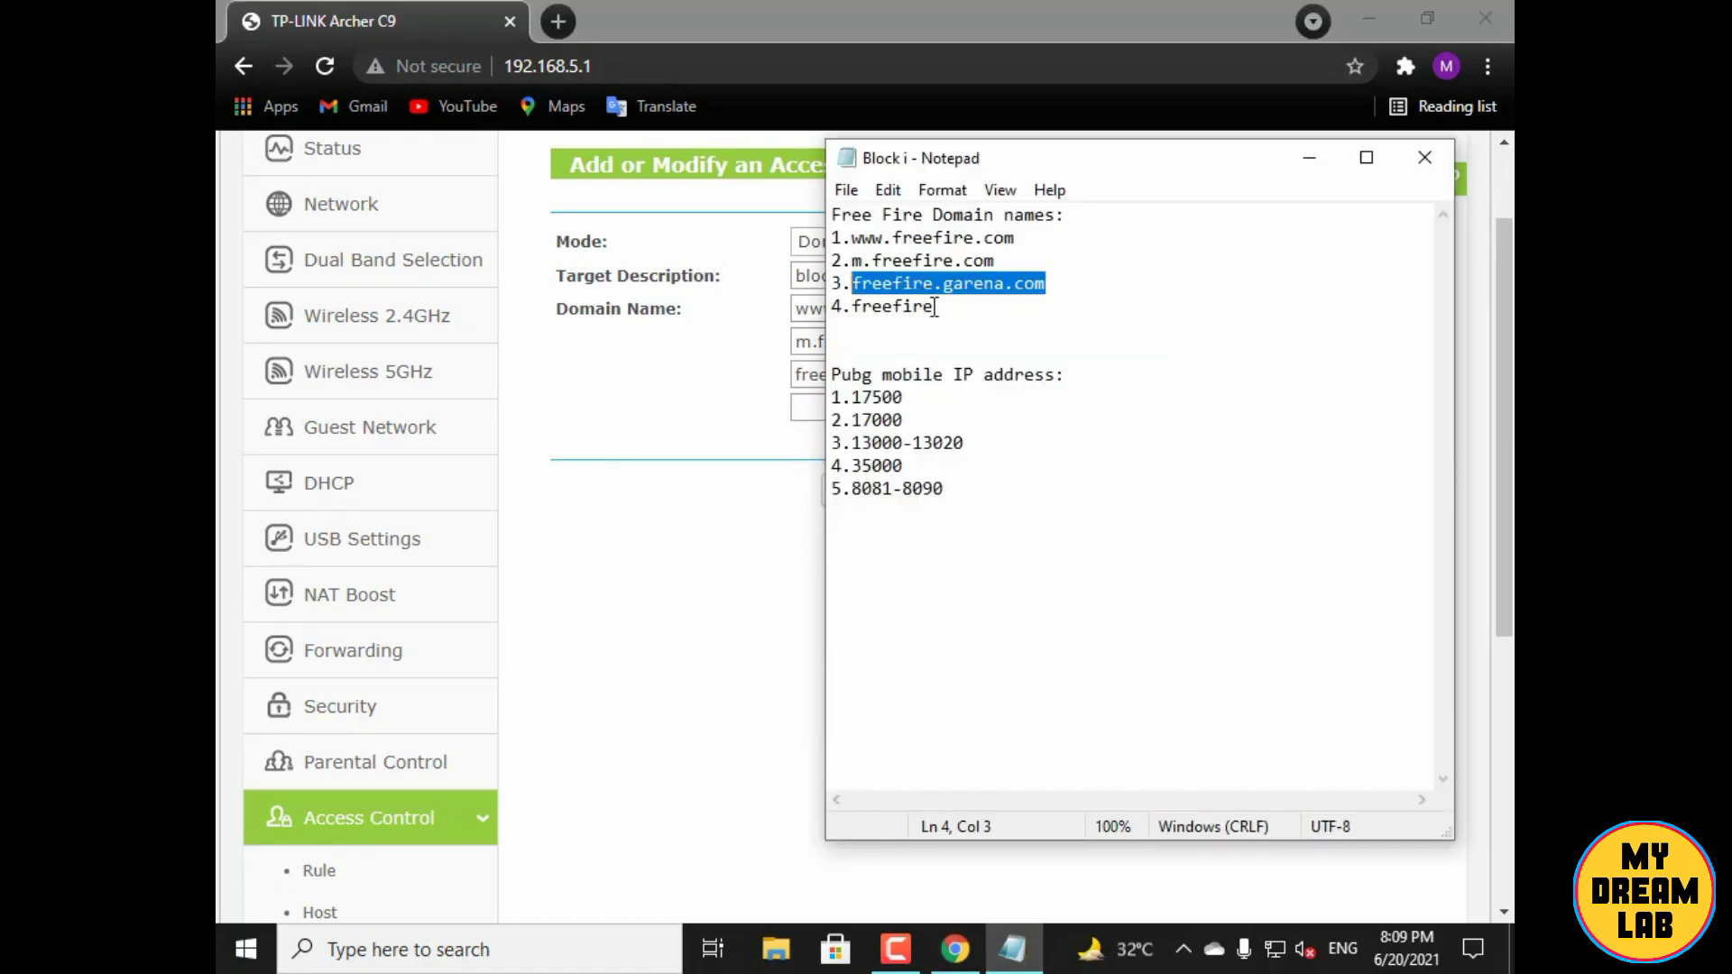
left_click_drag(934, 308, 864, 312)
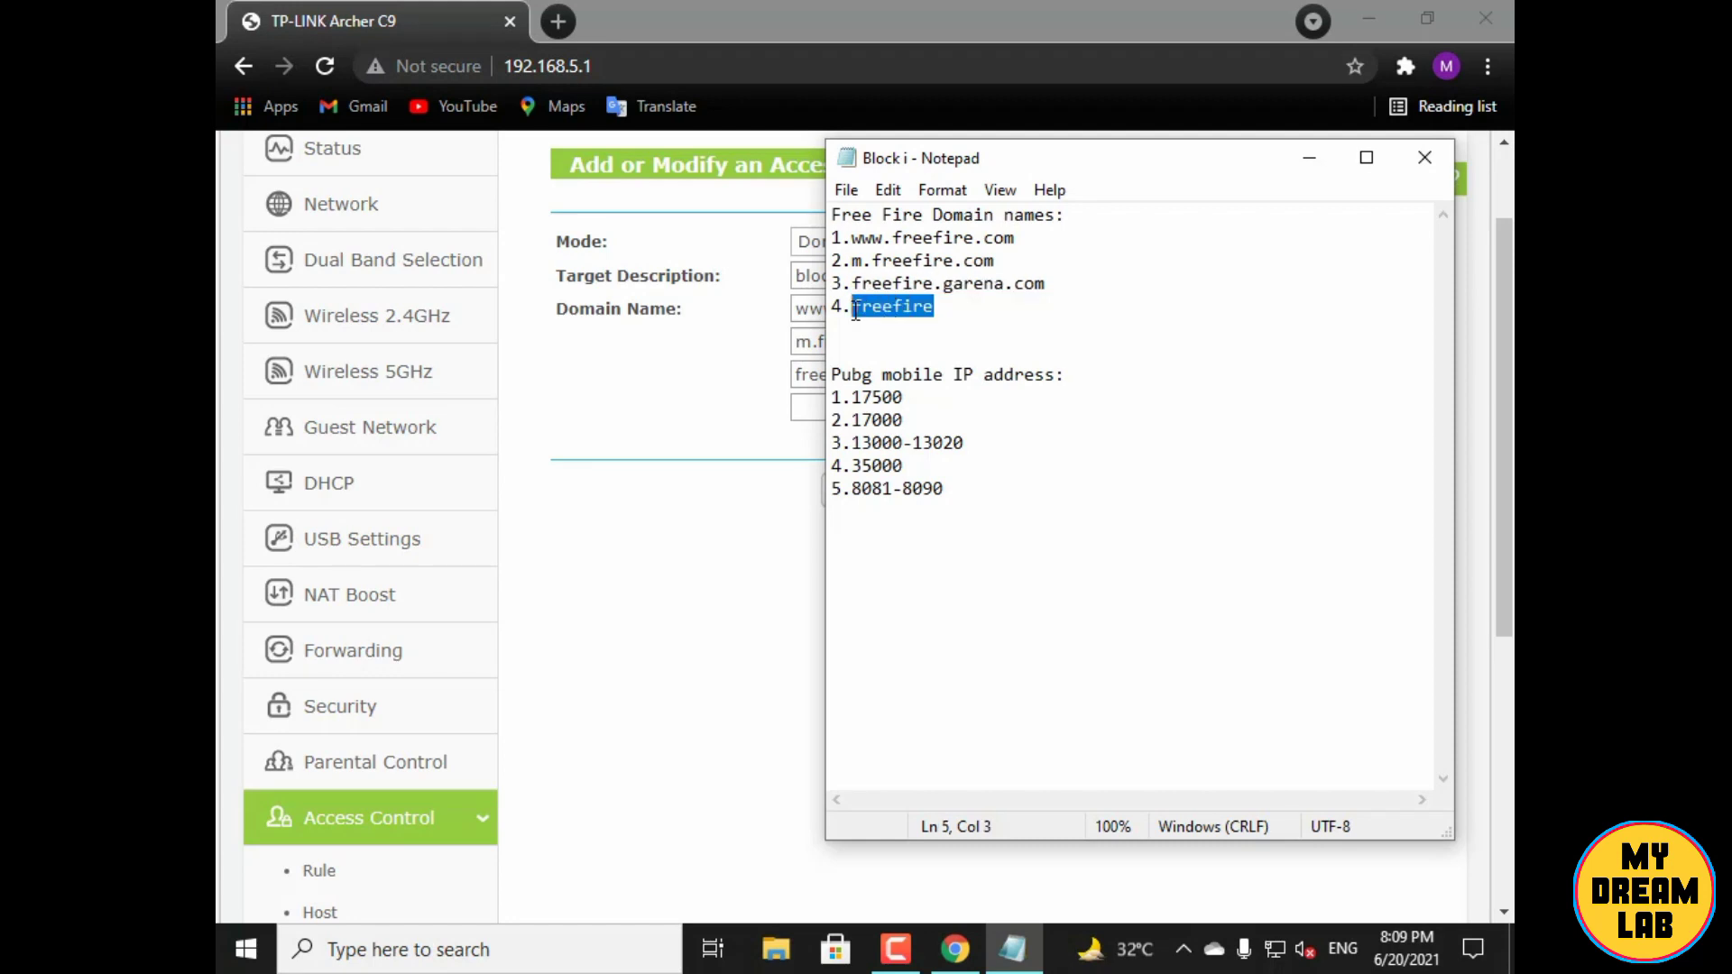
left_click(780, 454)
left_click(834, 409)
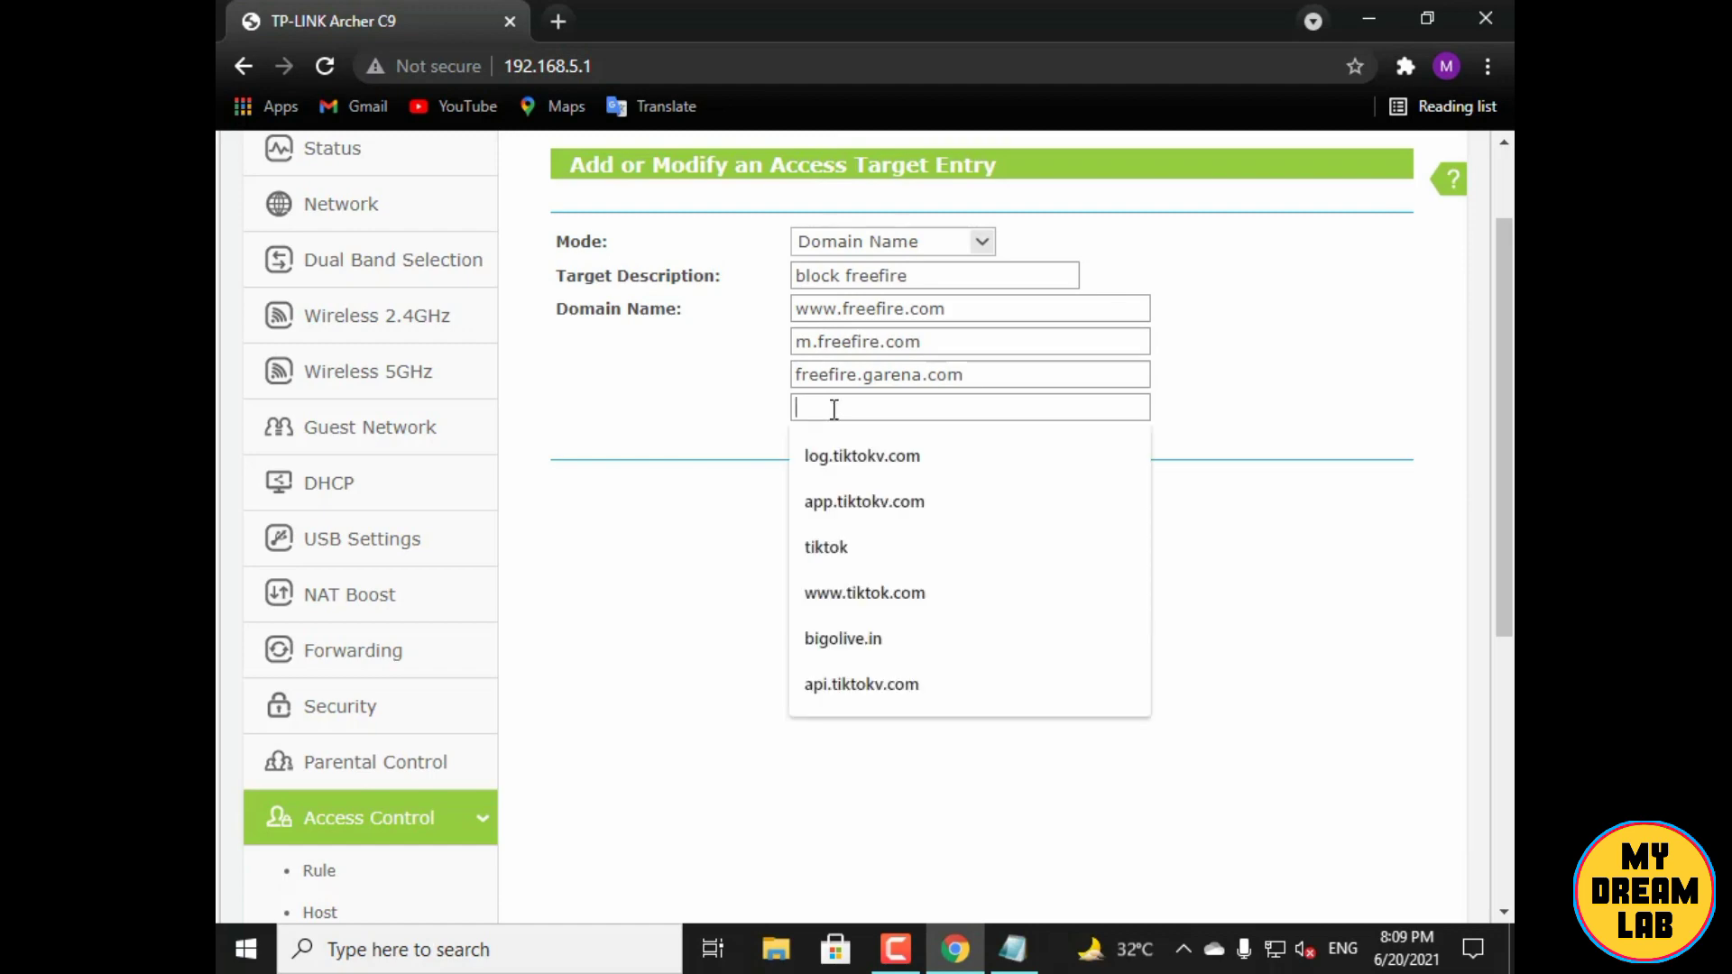
type("freefire")
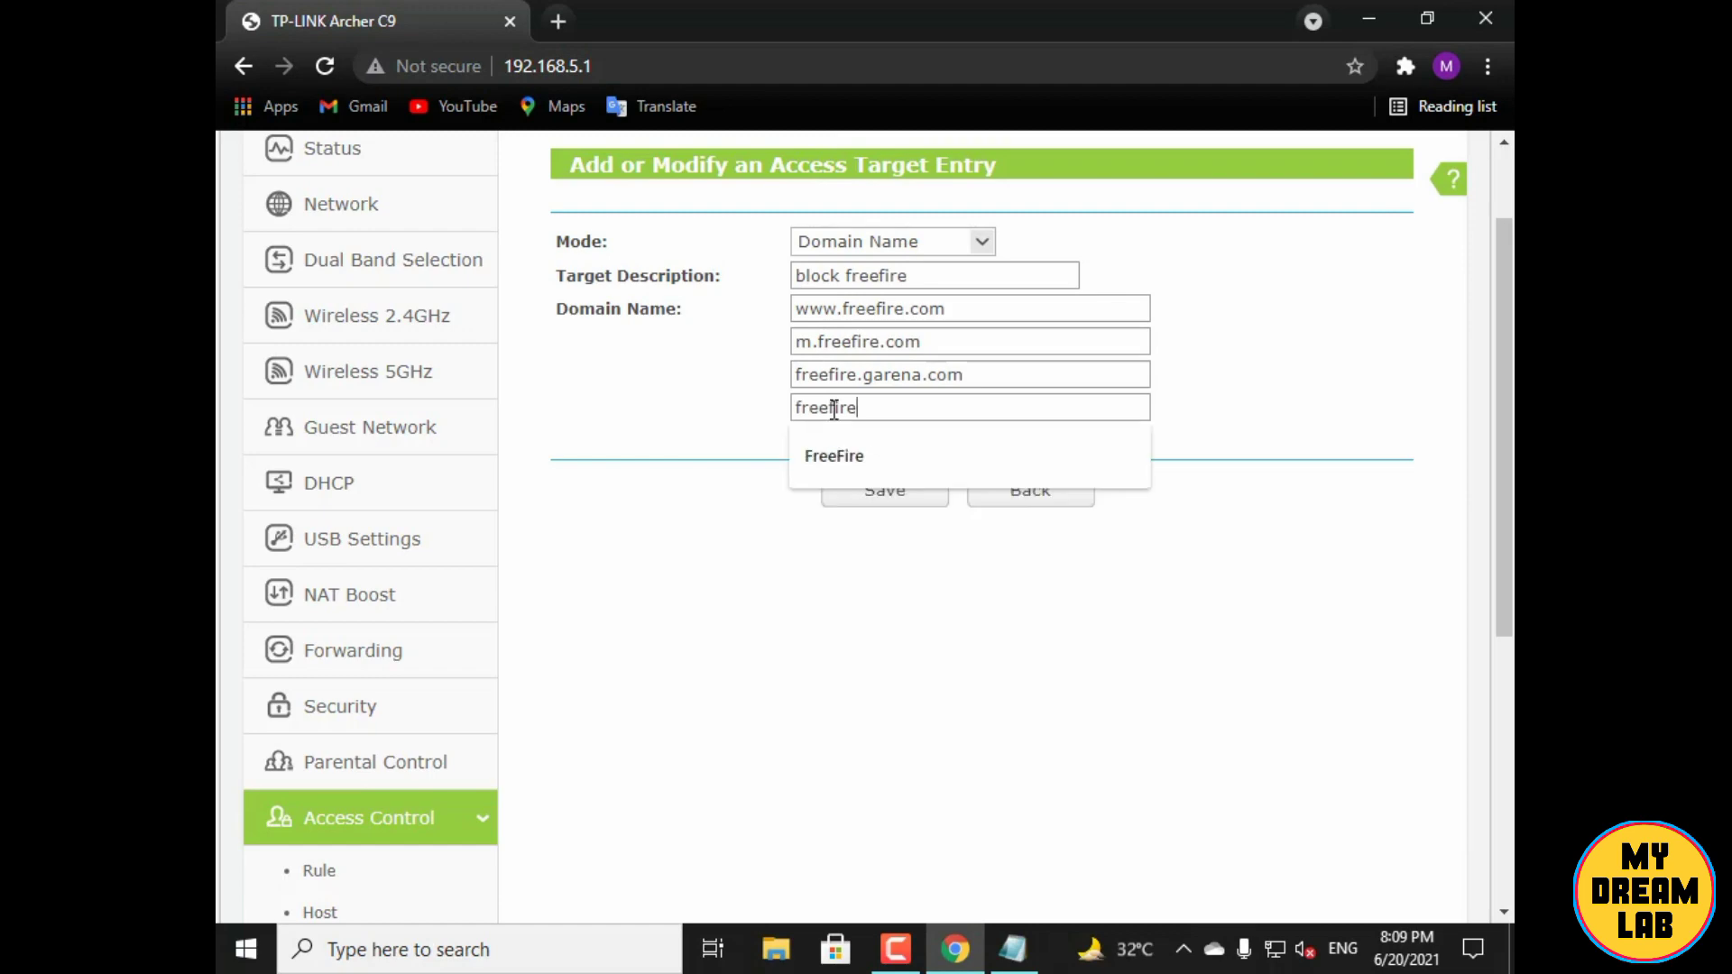
left_click(772, 490)
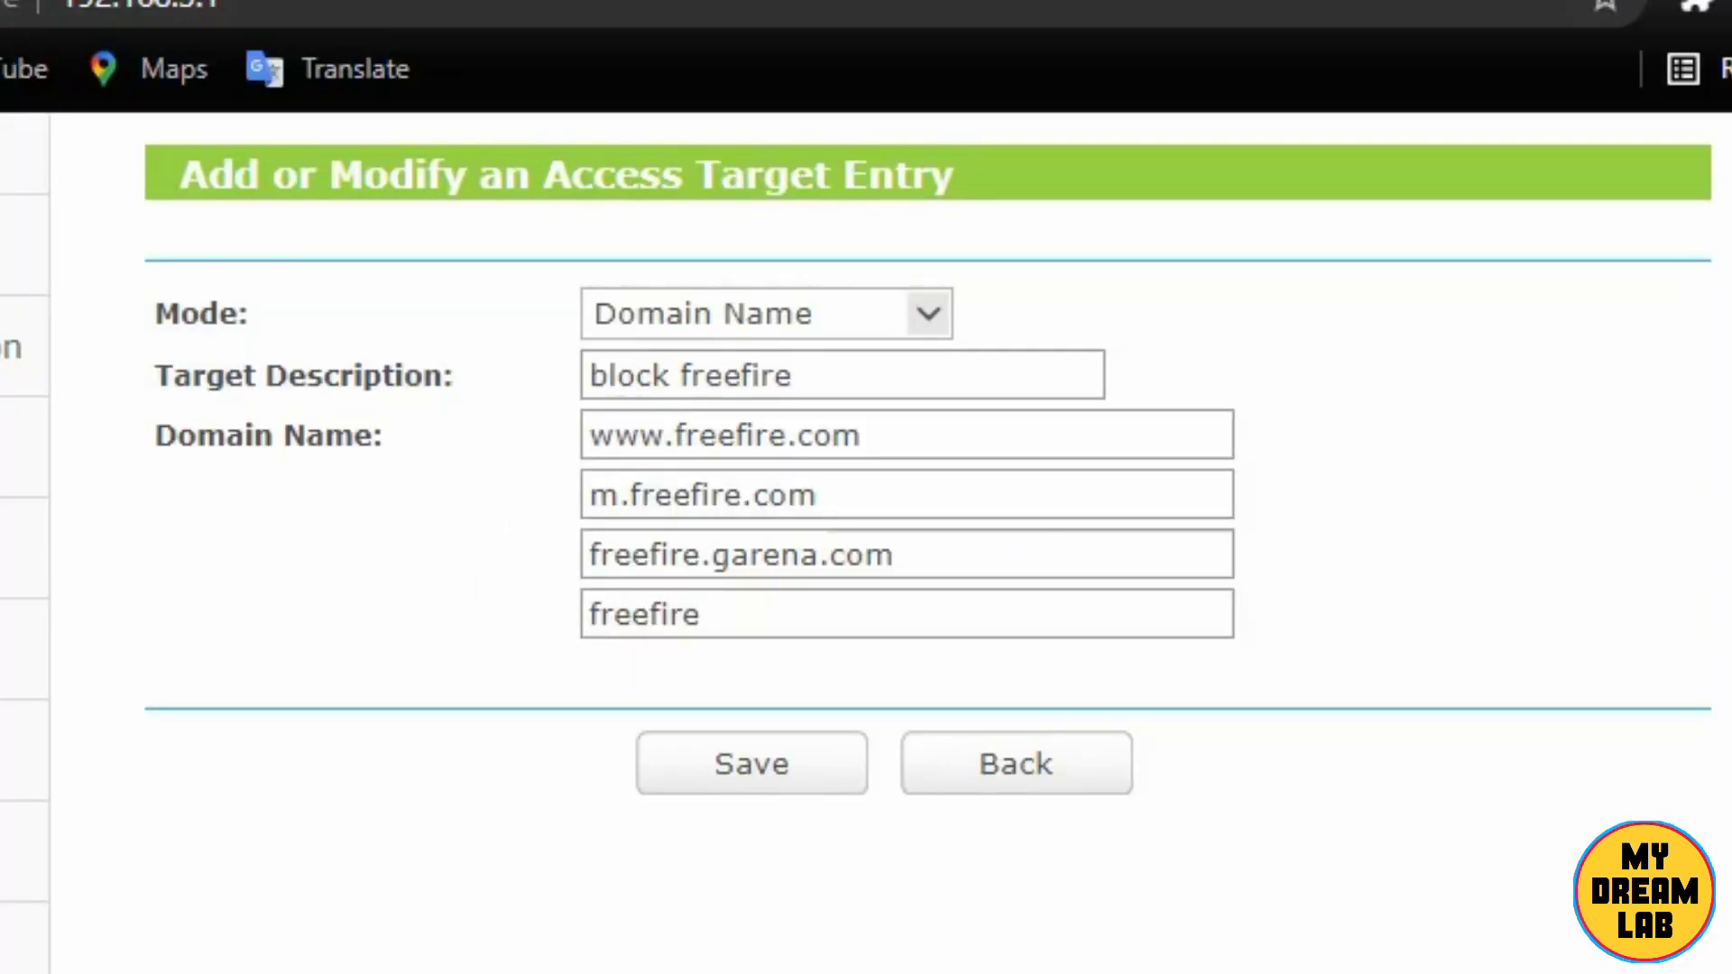
Check the completed block freefire target entry and save it
scroll(800, 495, "down", 2)
scroll(800, 496, "up", 2)
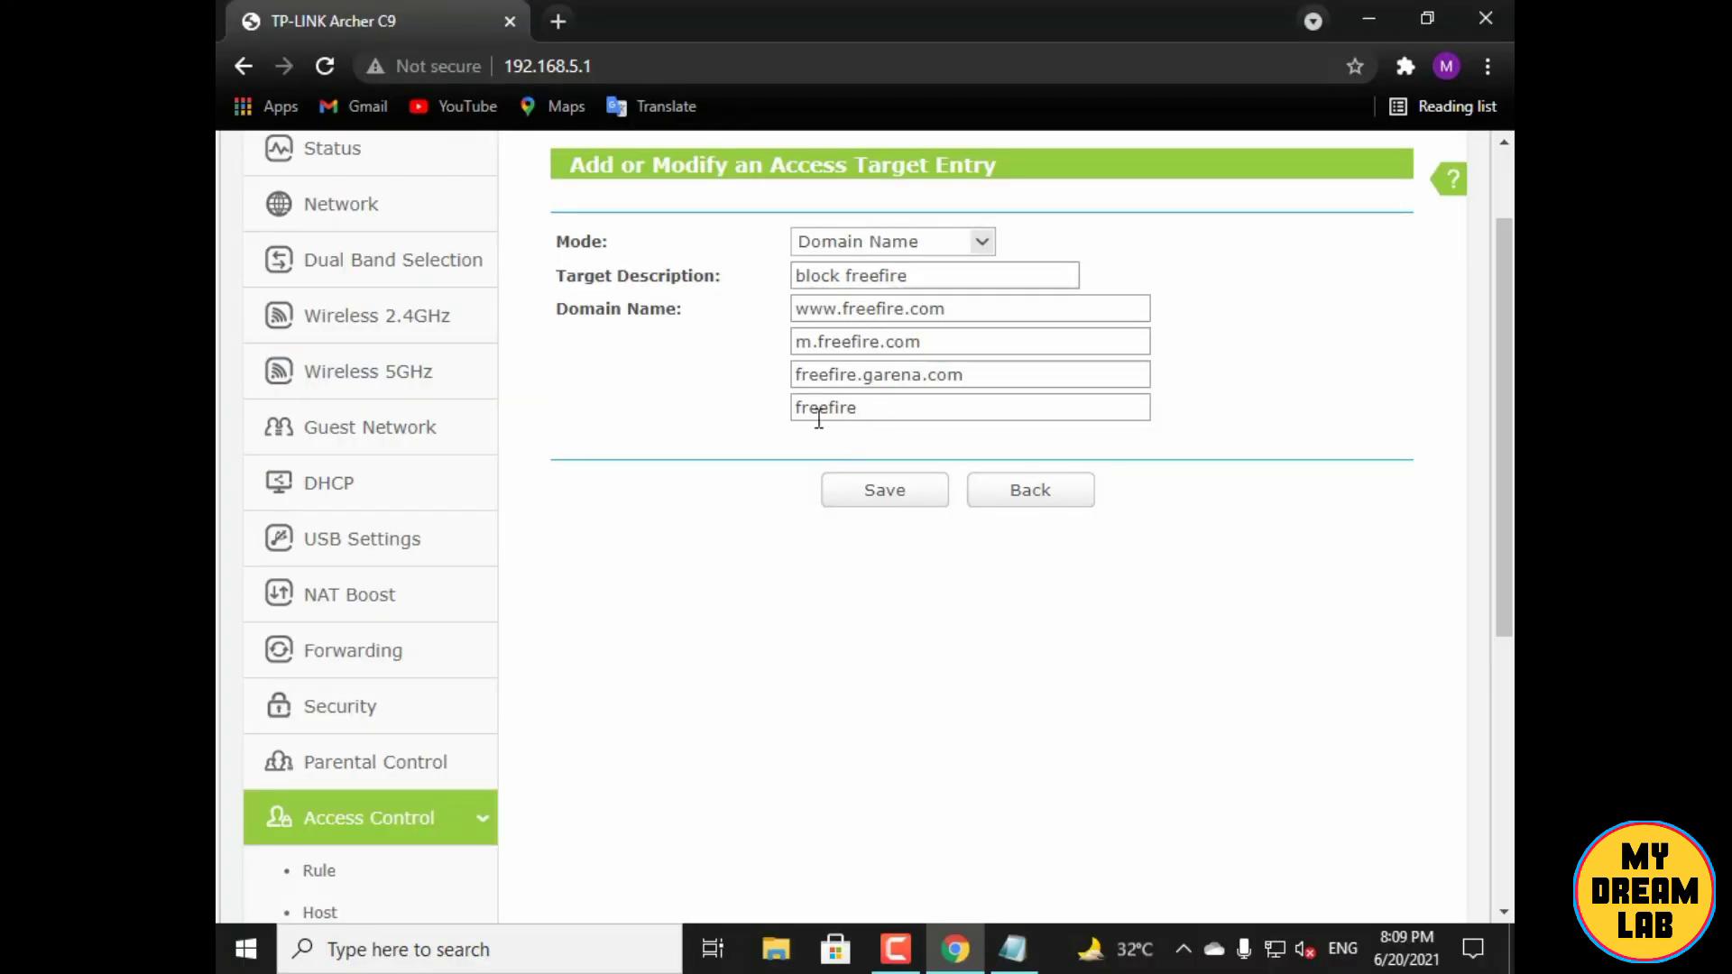
left_click(878, 502)
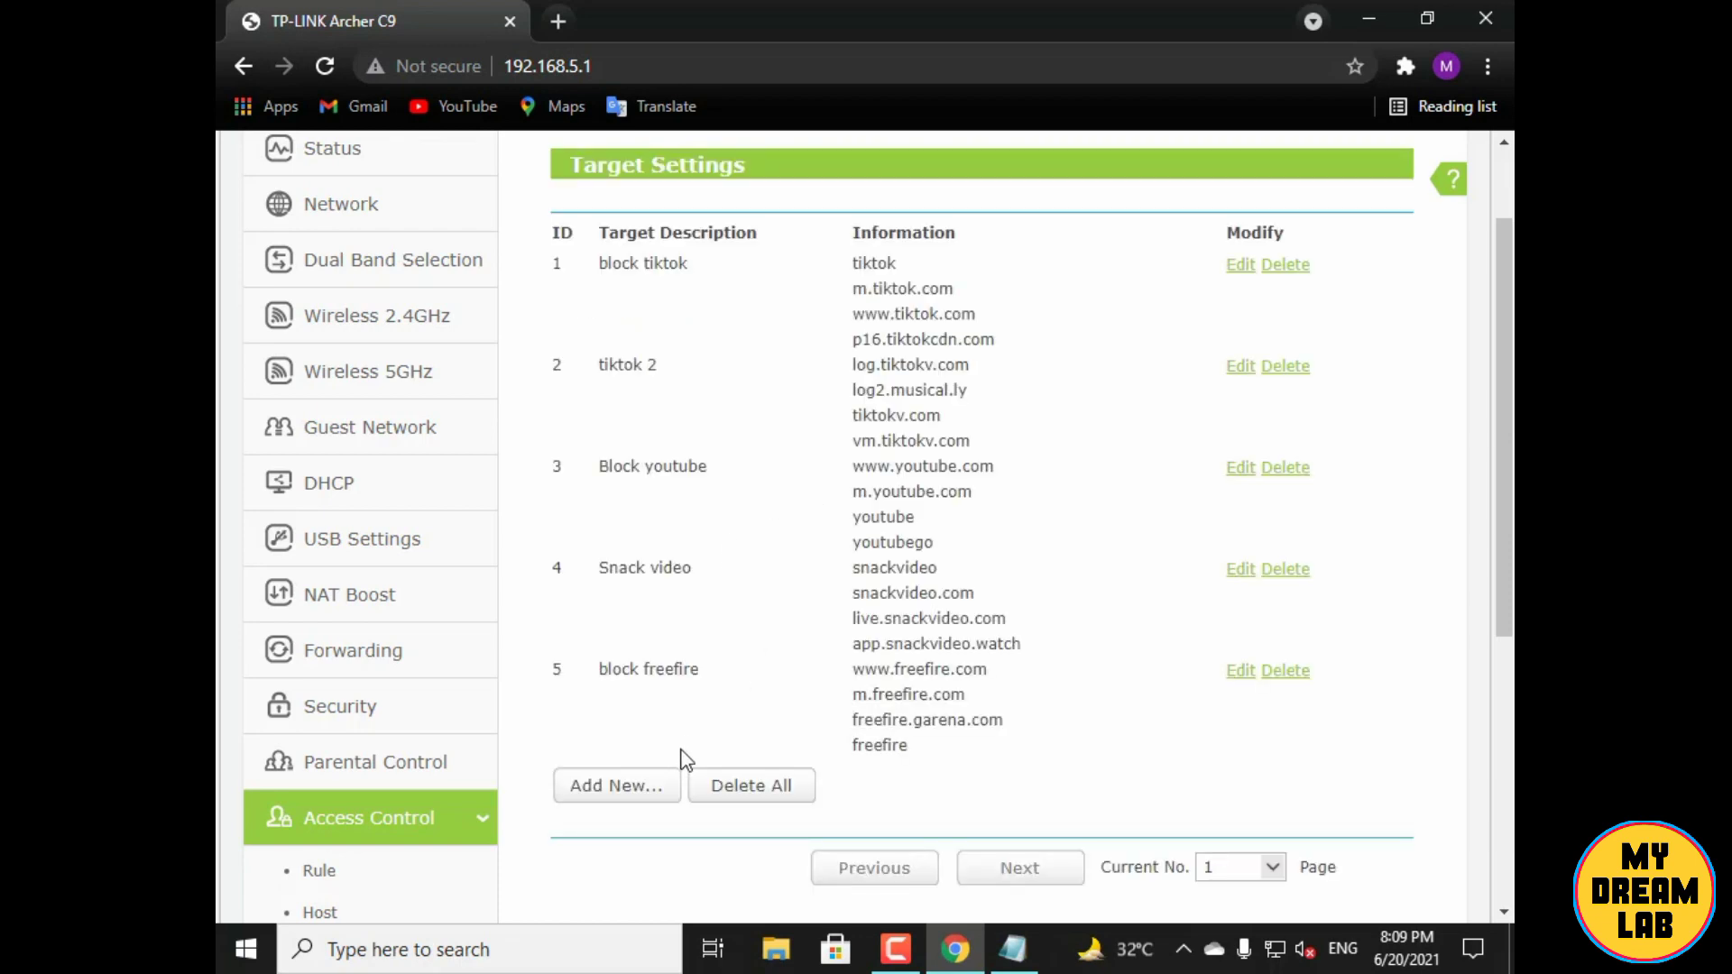
Review the block freefire entry in the target list and the Pubg mobile values in the Block i note in Notepad
scroll(684, 753, "down", 2)
scroll(684, 745, "down", 1)
scroll(680, 593, "up", 3)
scroll(762, 695, "up", 3)
scroll(762, 707, "down", 3)
left_click_drag(853, 670, 995, 750)
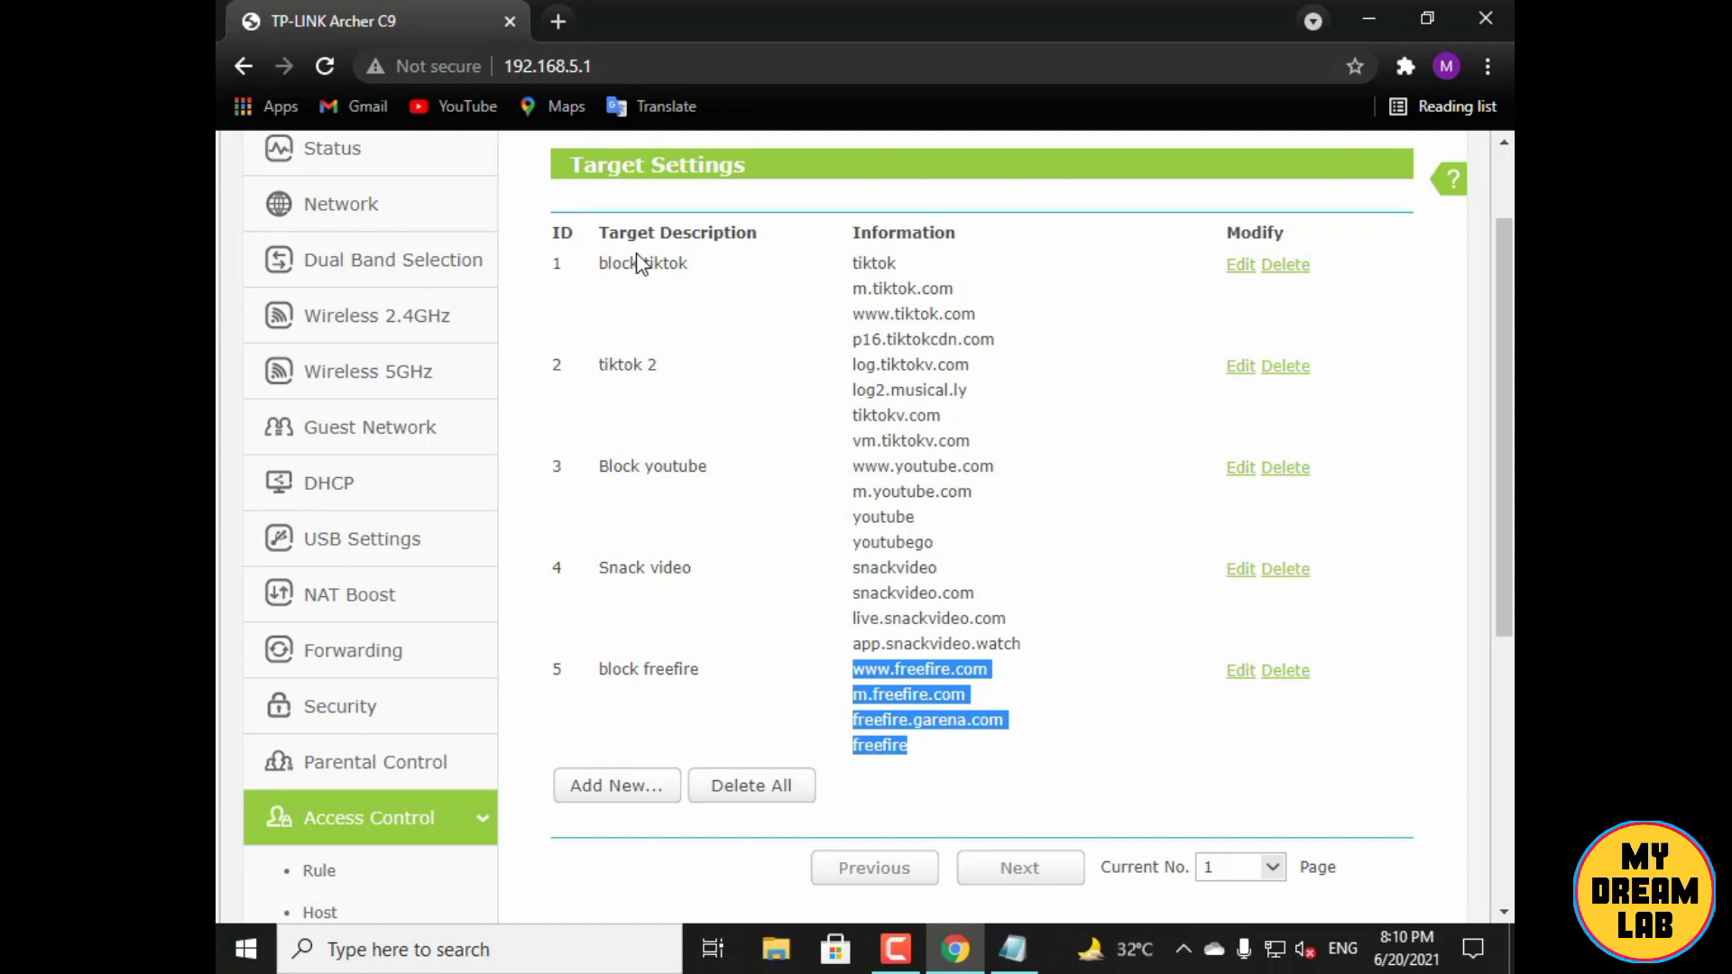
scroll(663, 701, "down", 1)
left_click(645, 724)
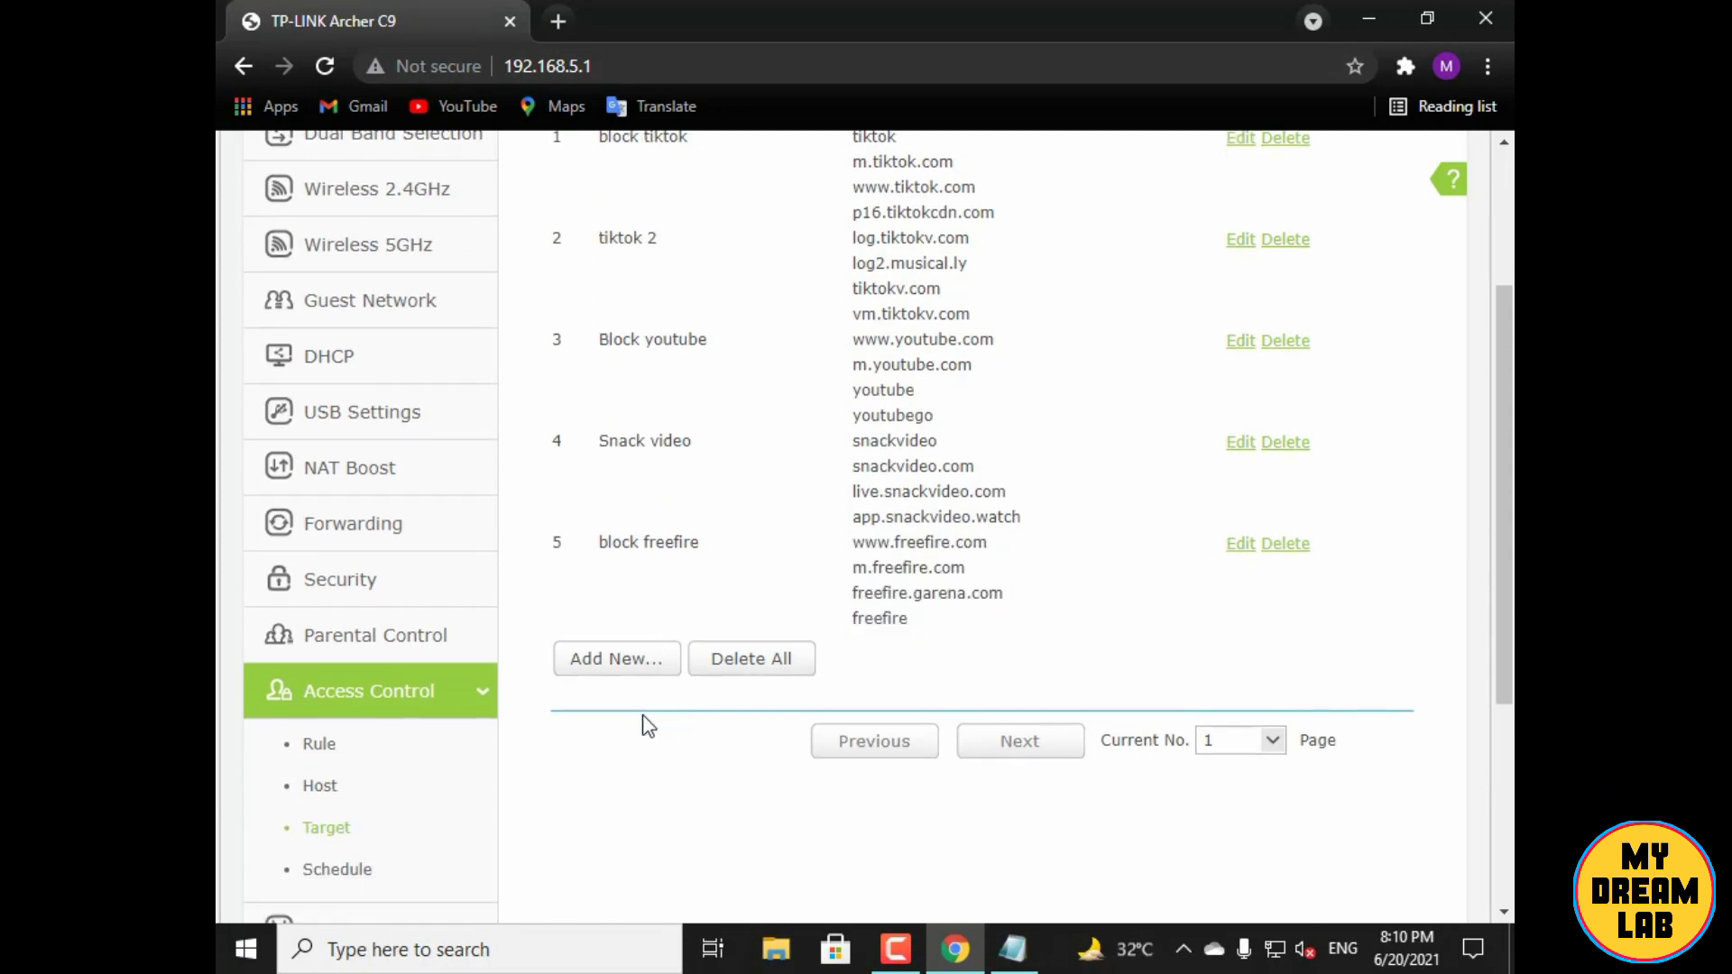
scroll(464, 831, "down", 1)
scroll(668, 740, "up", 2)
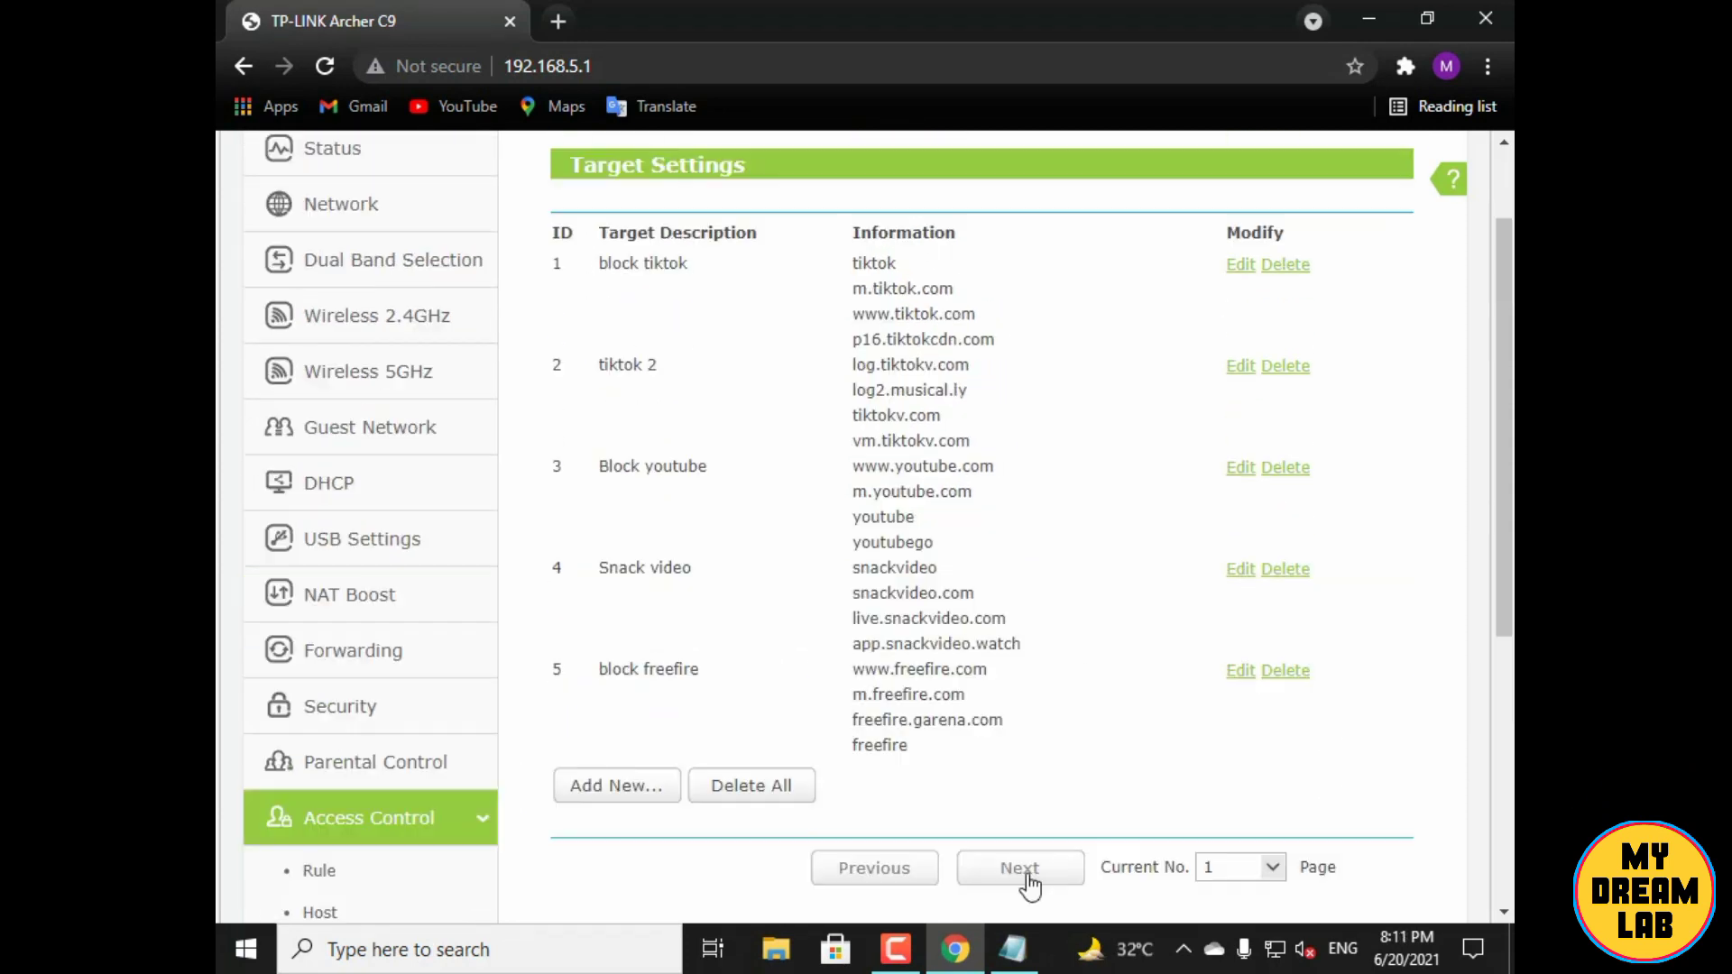
left_click(1011, 957)
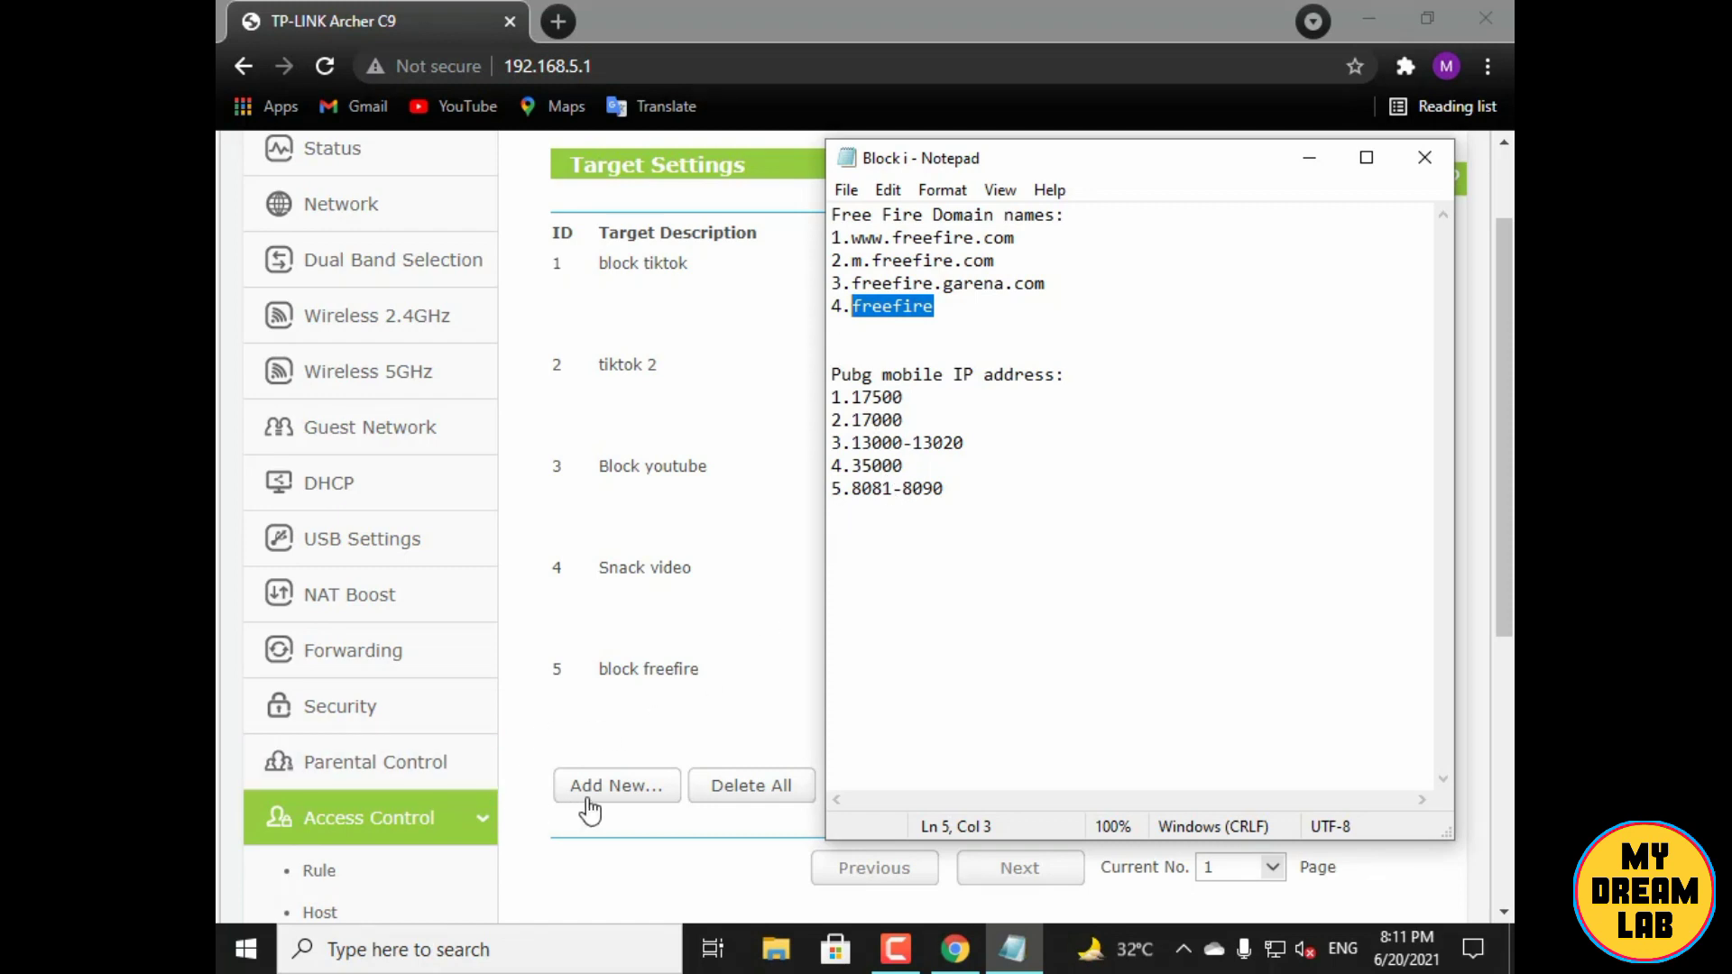
left_click(940, 550)
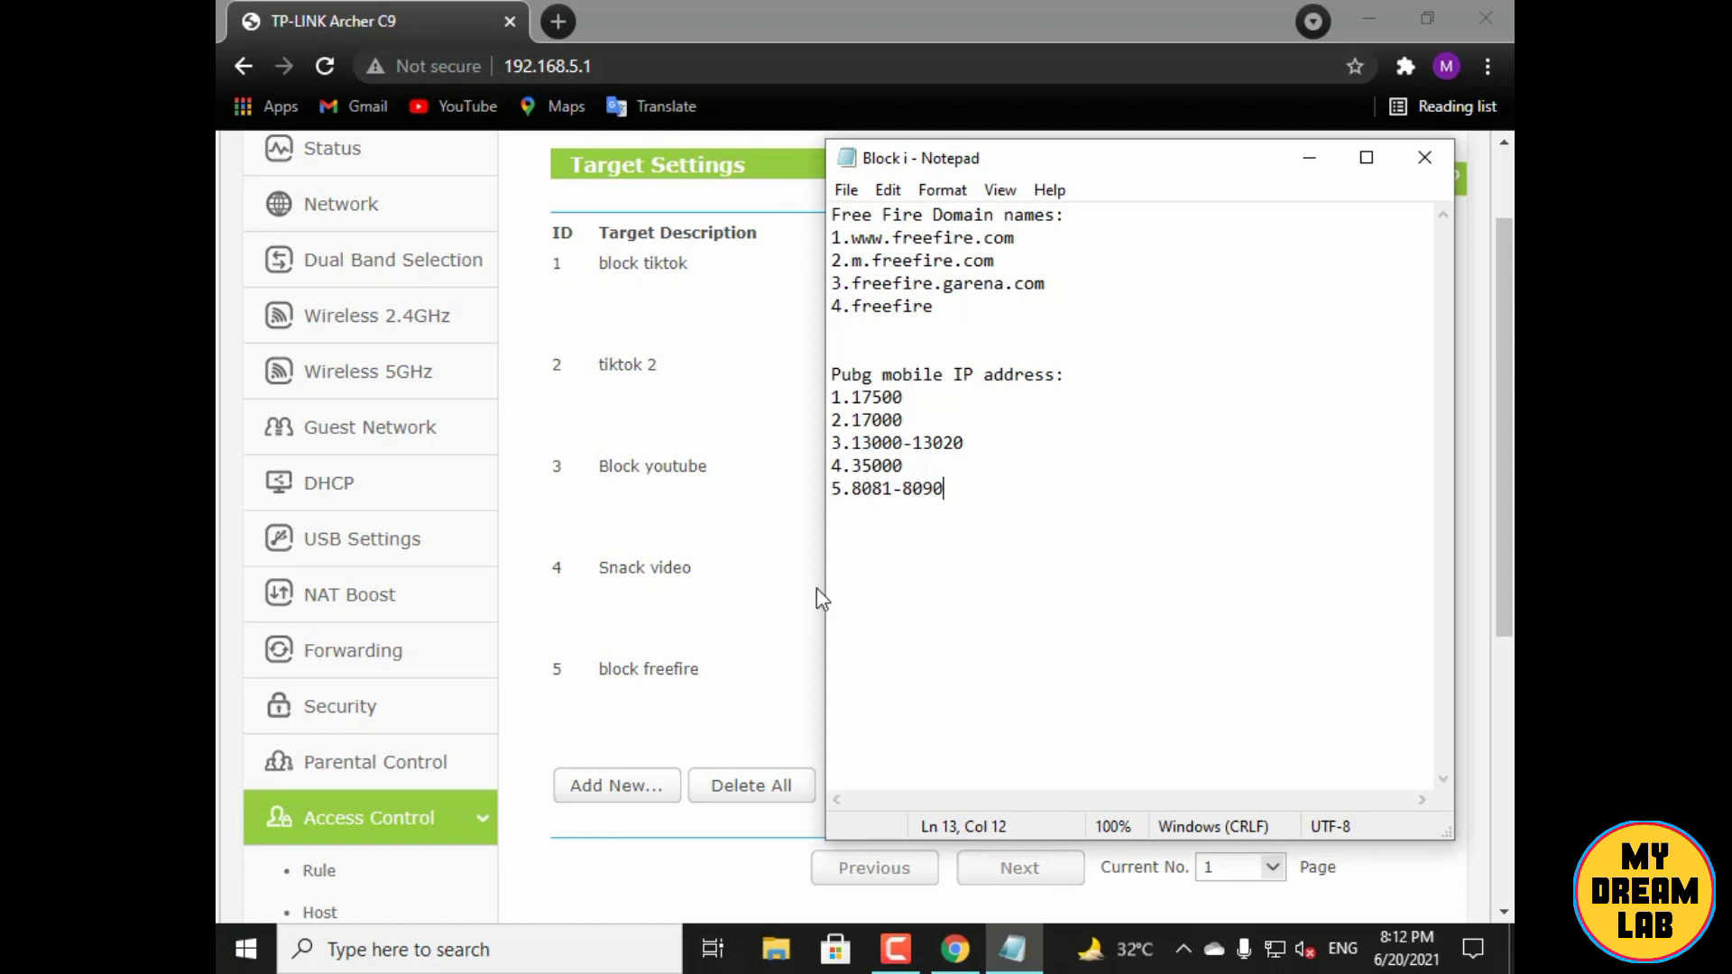
Start a new target entry in Chrome with its mode set to IP Address
left_click(658, 790)
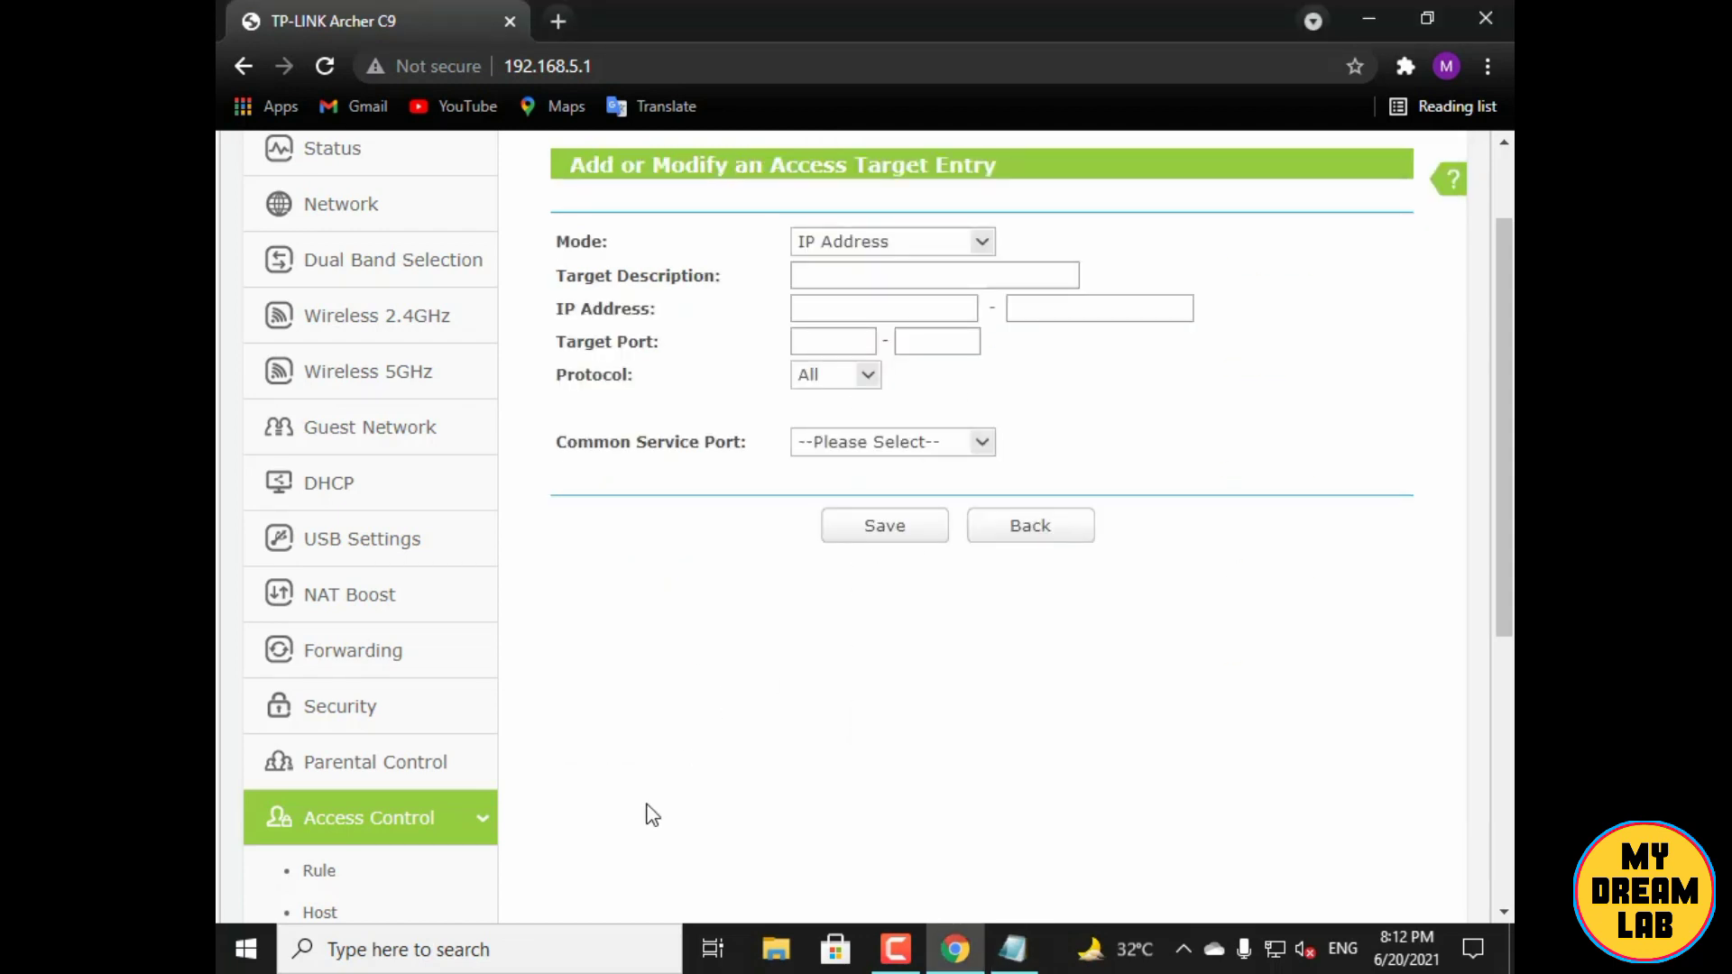
left_click(982, 241)
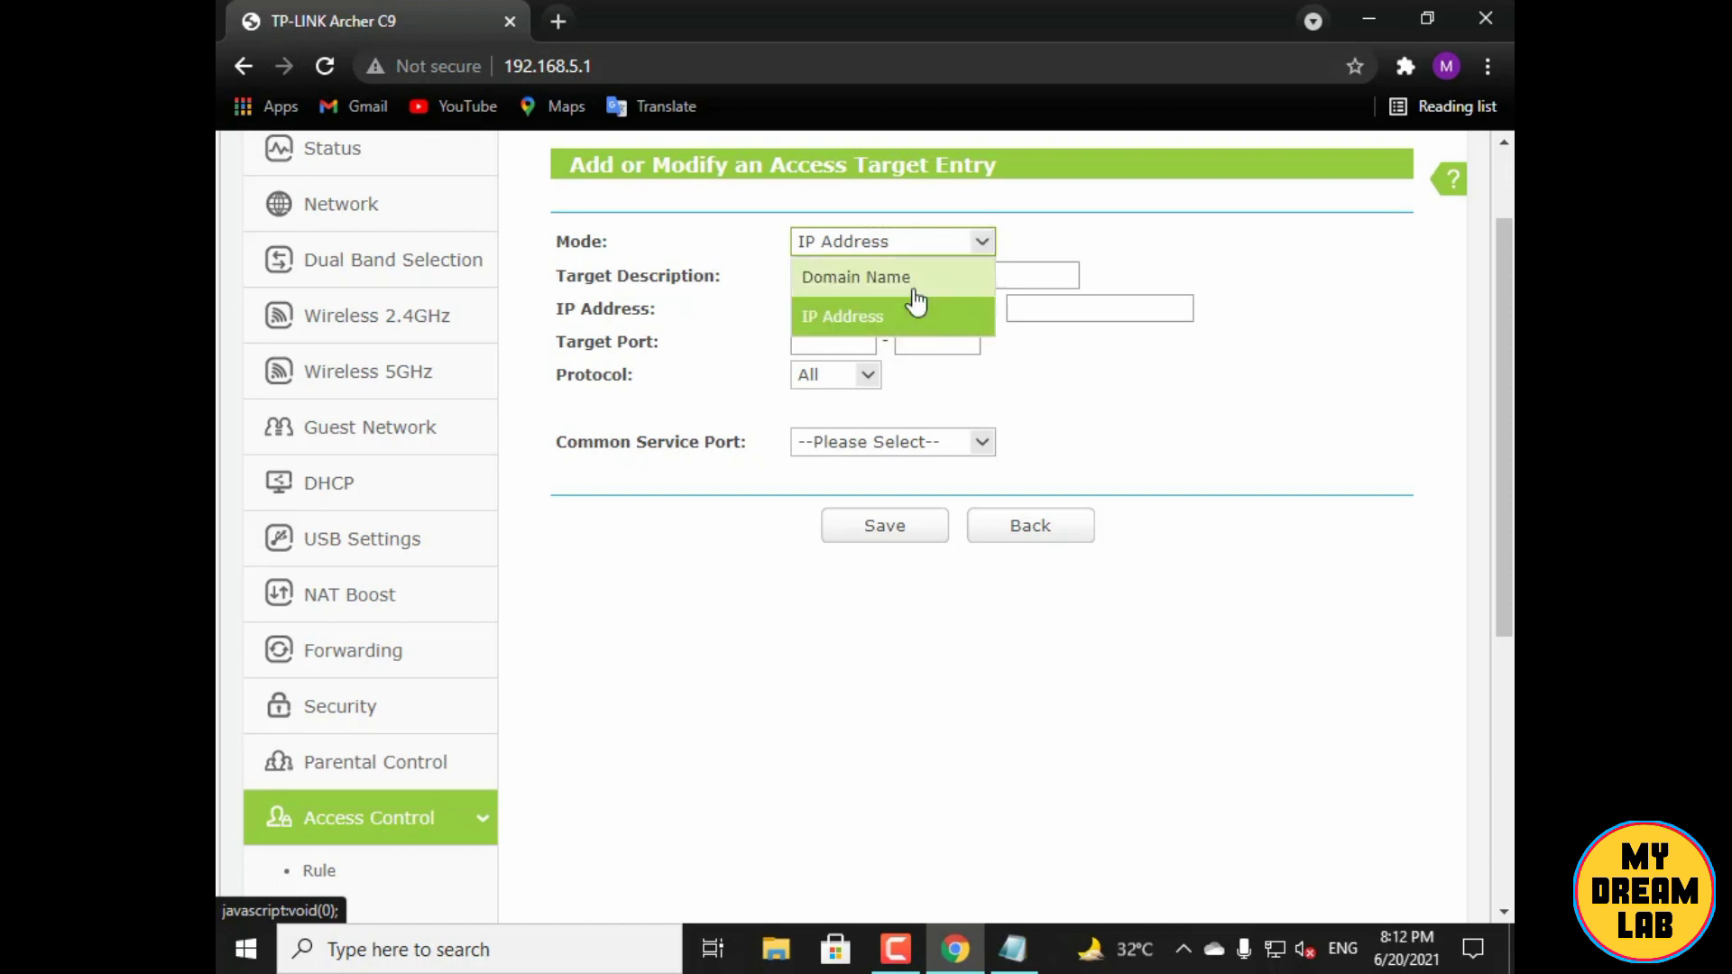
left_click(857, 318)
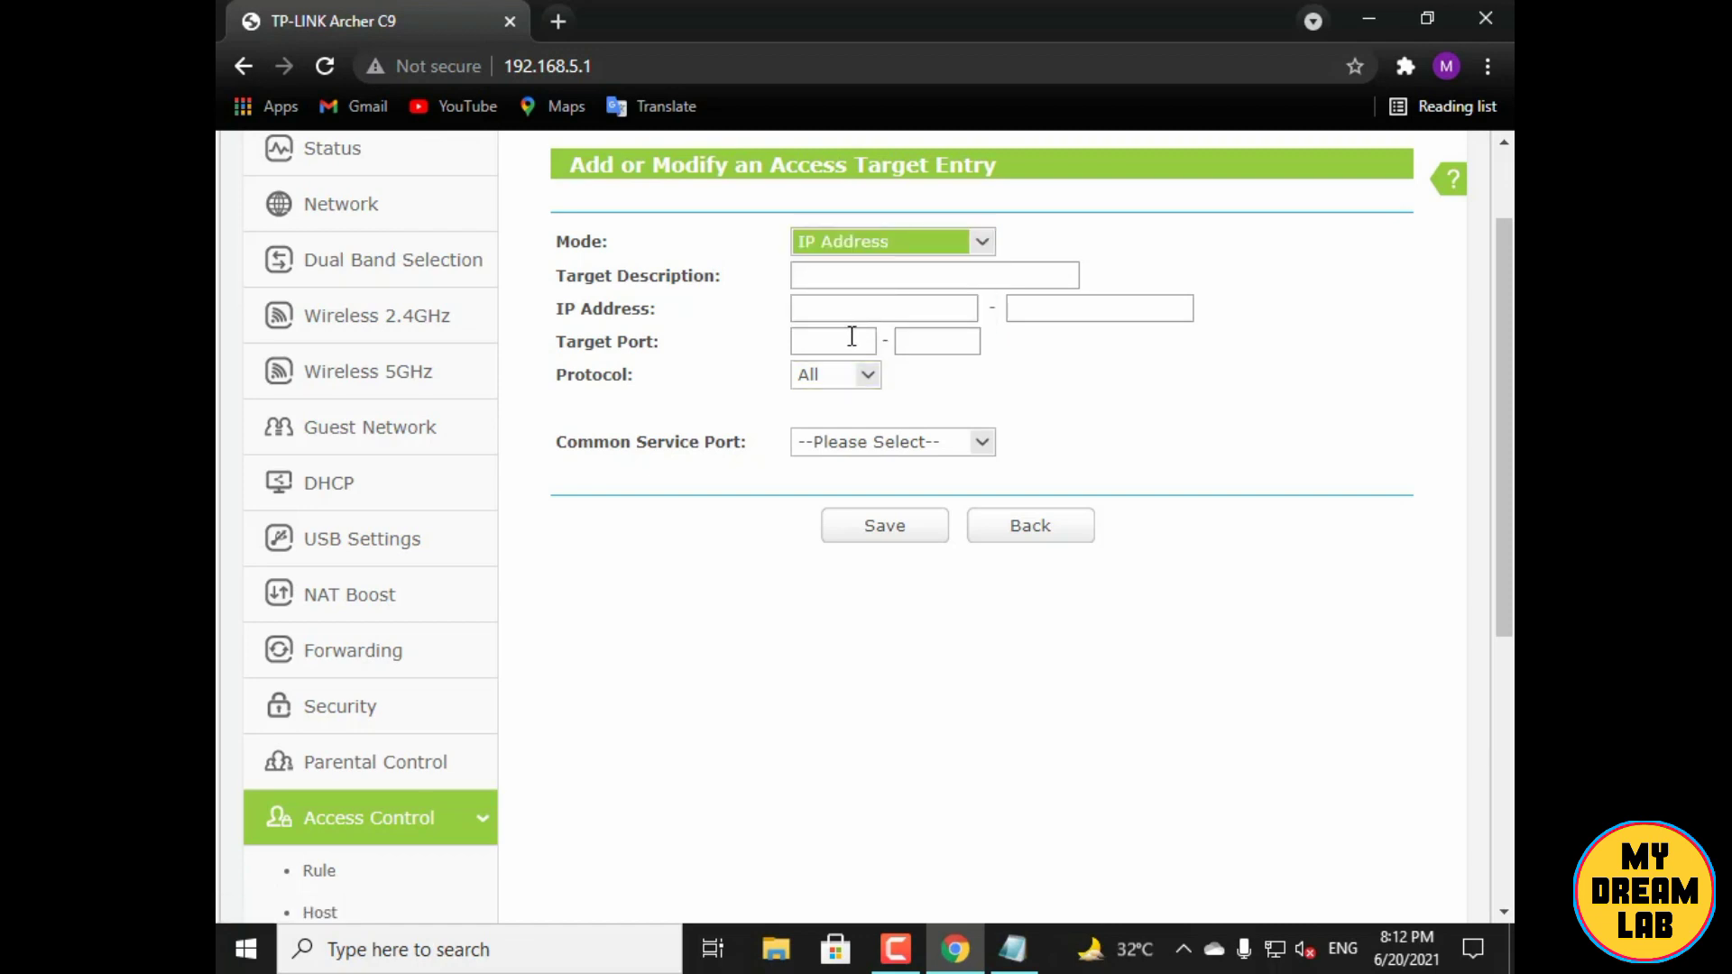
Copy the first Pubg mobile value, 17500, from the Notepad note into the starting target port of the entry in Chrome
left_click(862, 345)
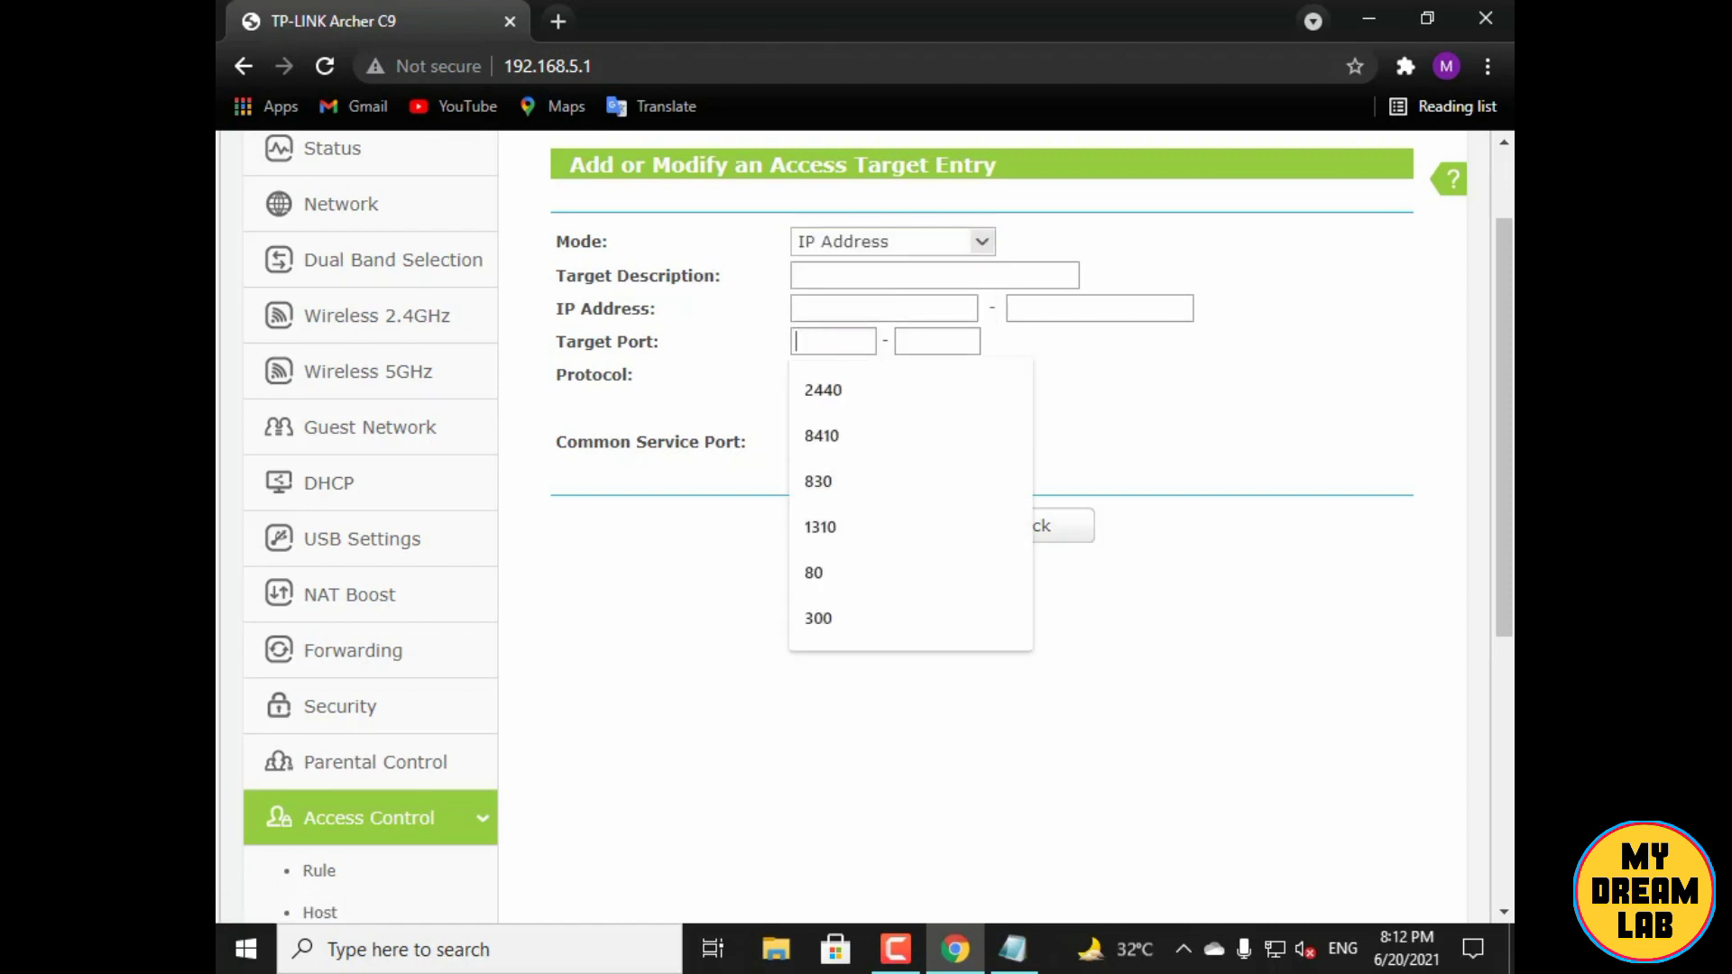
left_click(1013, 949)
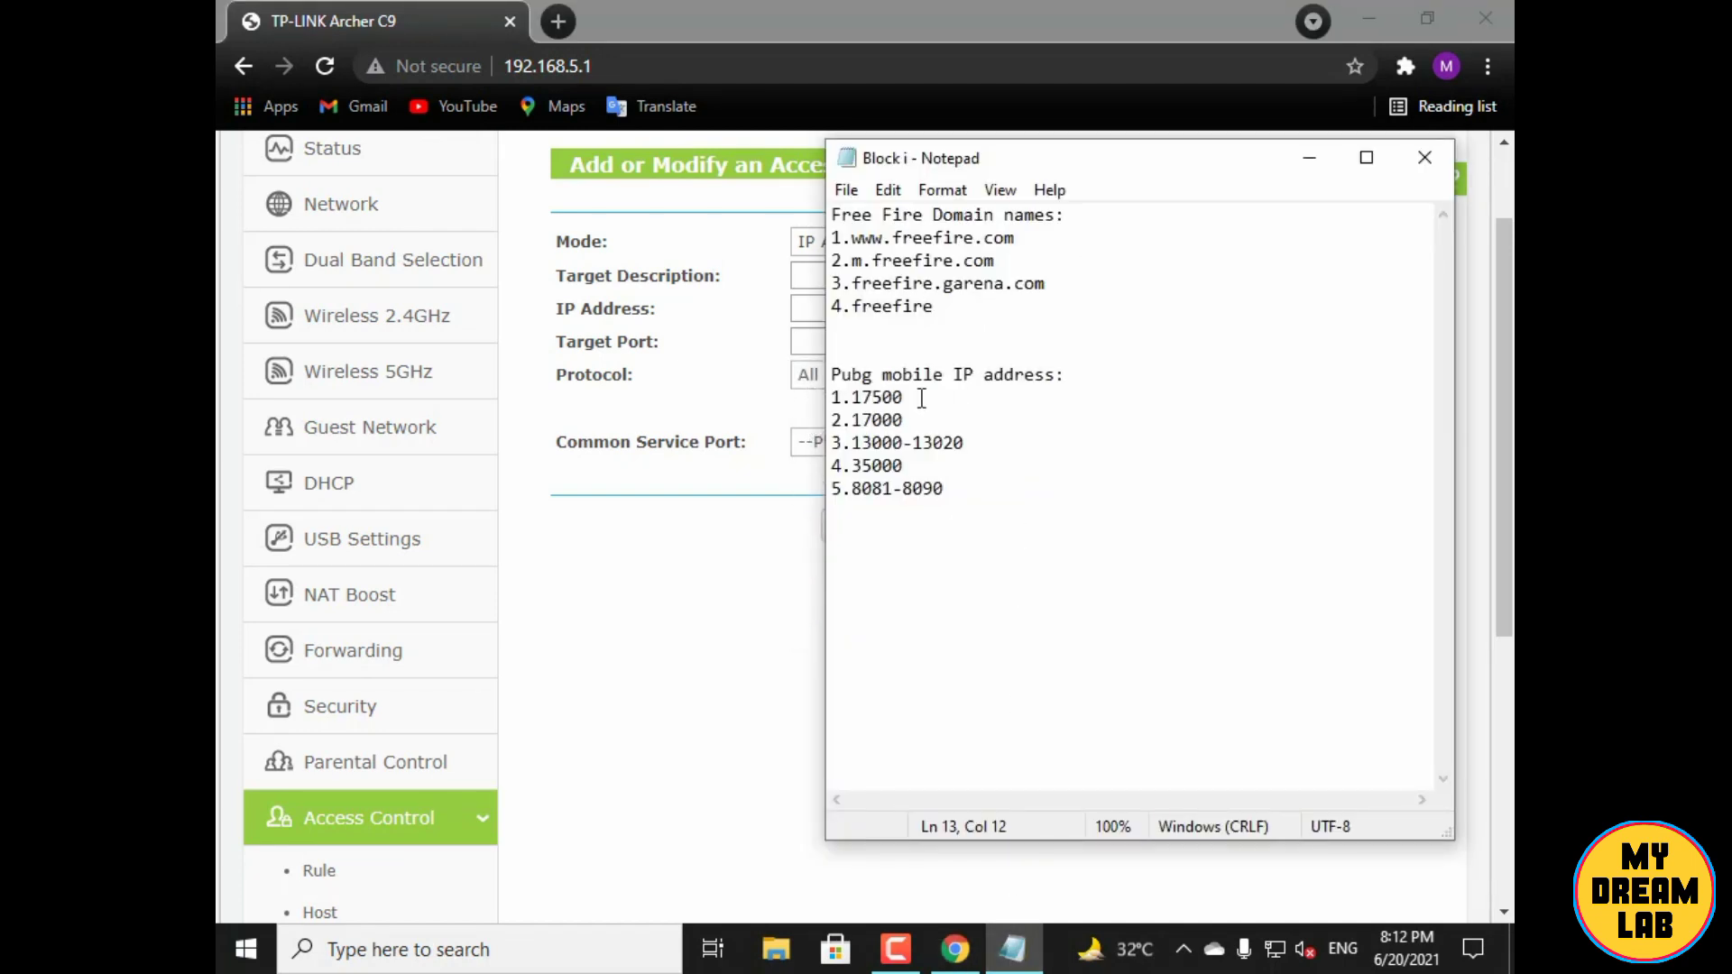
left_click_drag(903, 397, 850, 403)
key("ctrl+c")
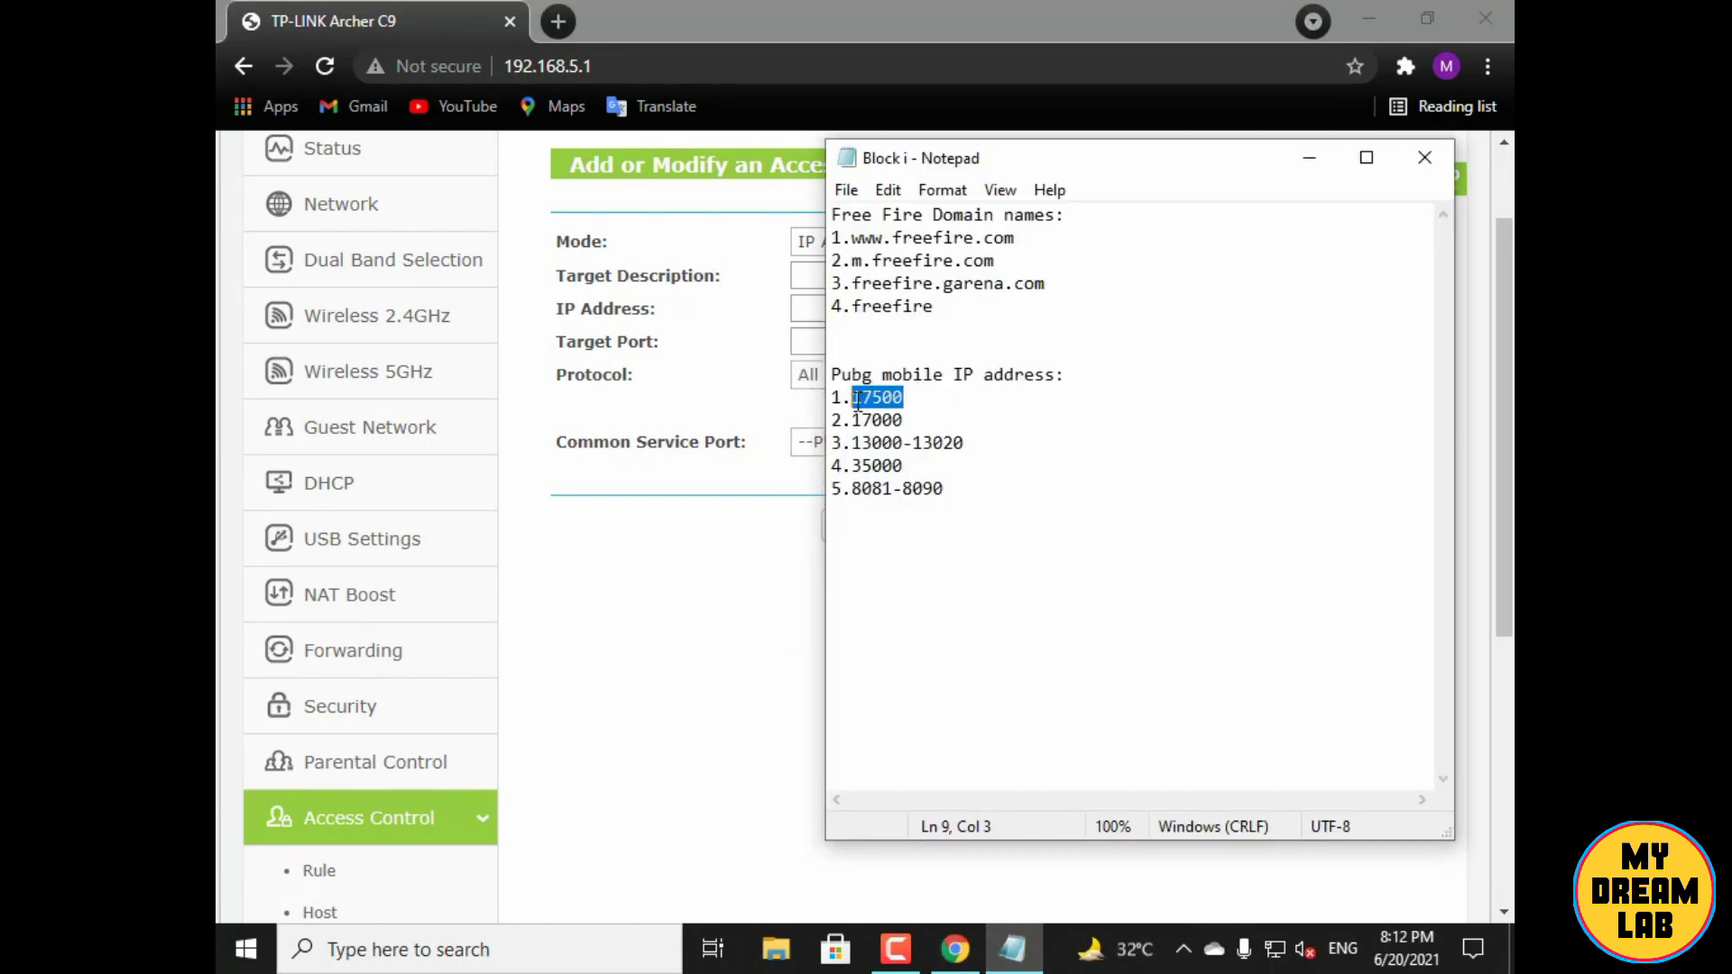
left_click(797, 539)
left_click(824, 343)
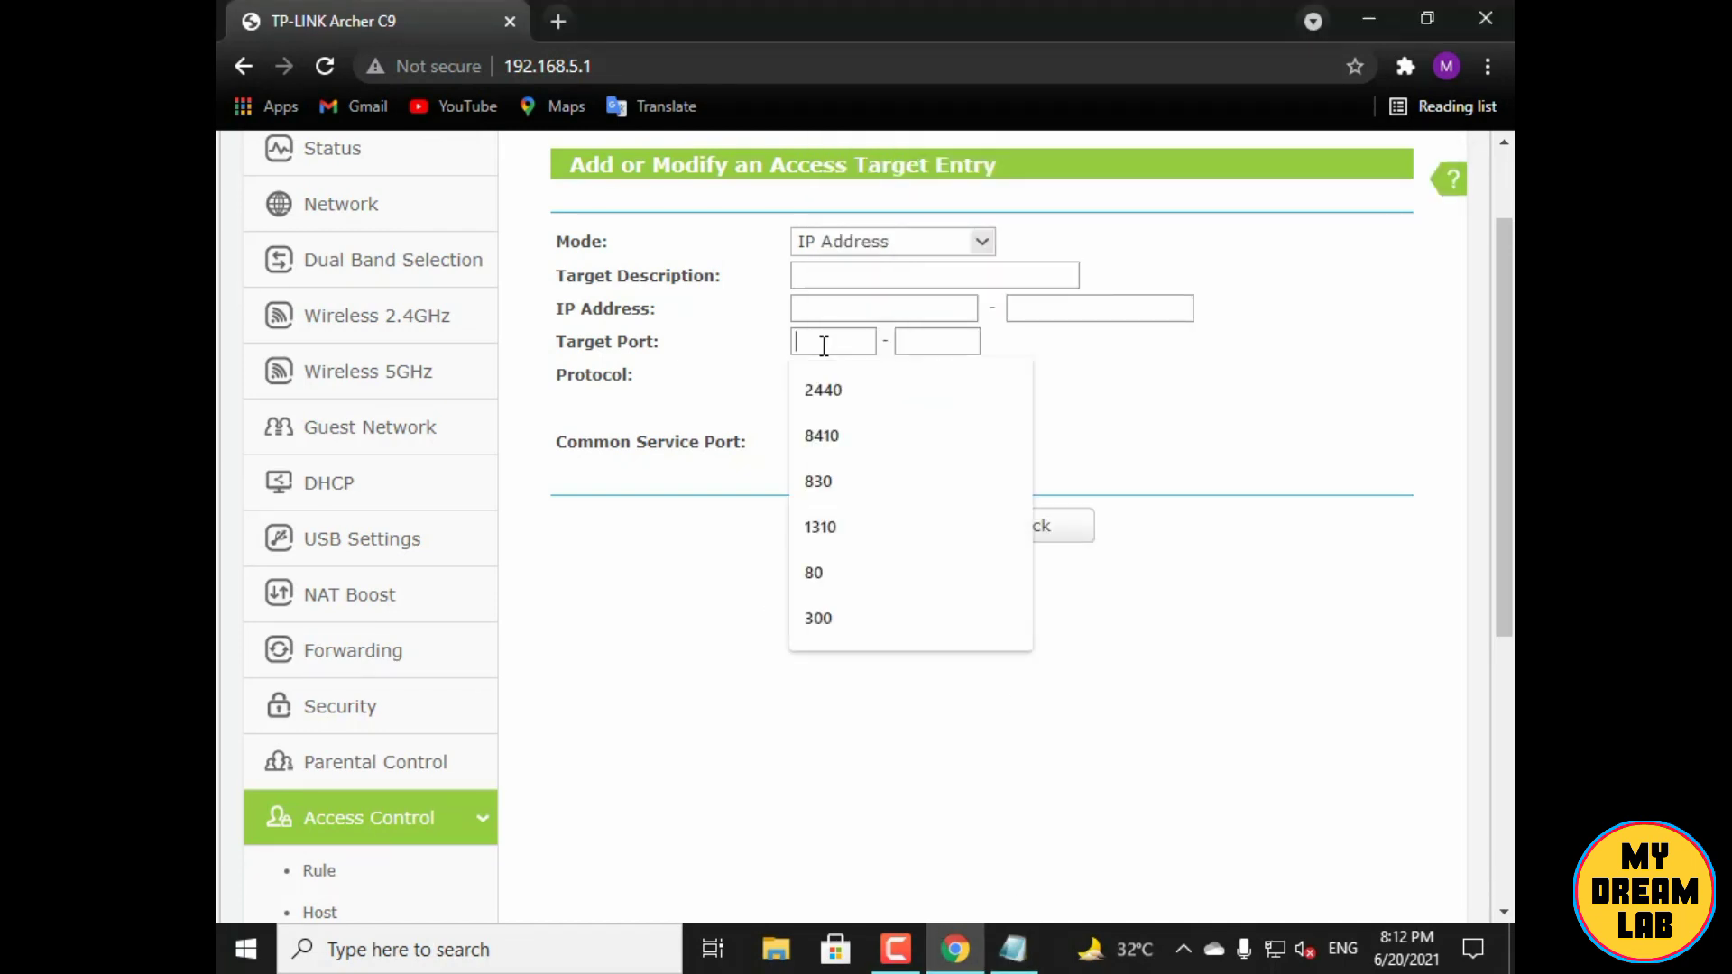
key("ctrl+v")
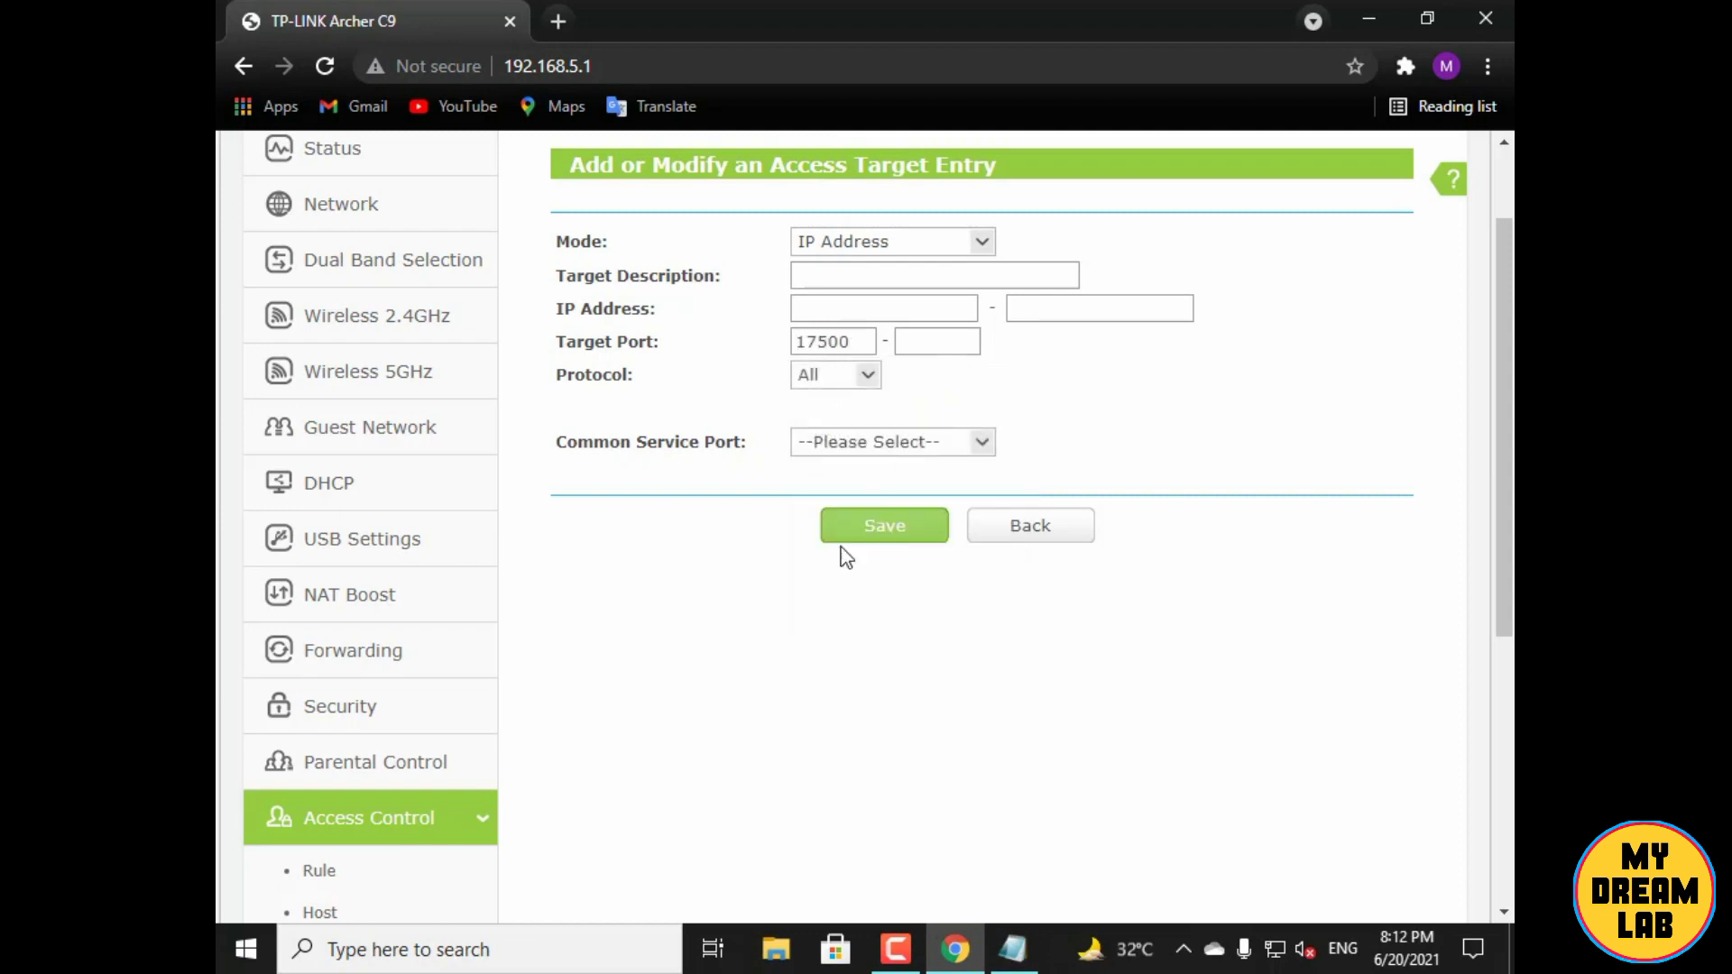
Describe the port 17500 target entry as p1 and save it
left_click(866, 275)
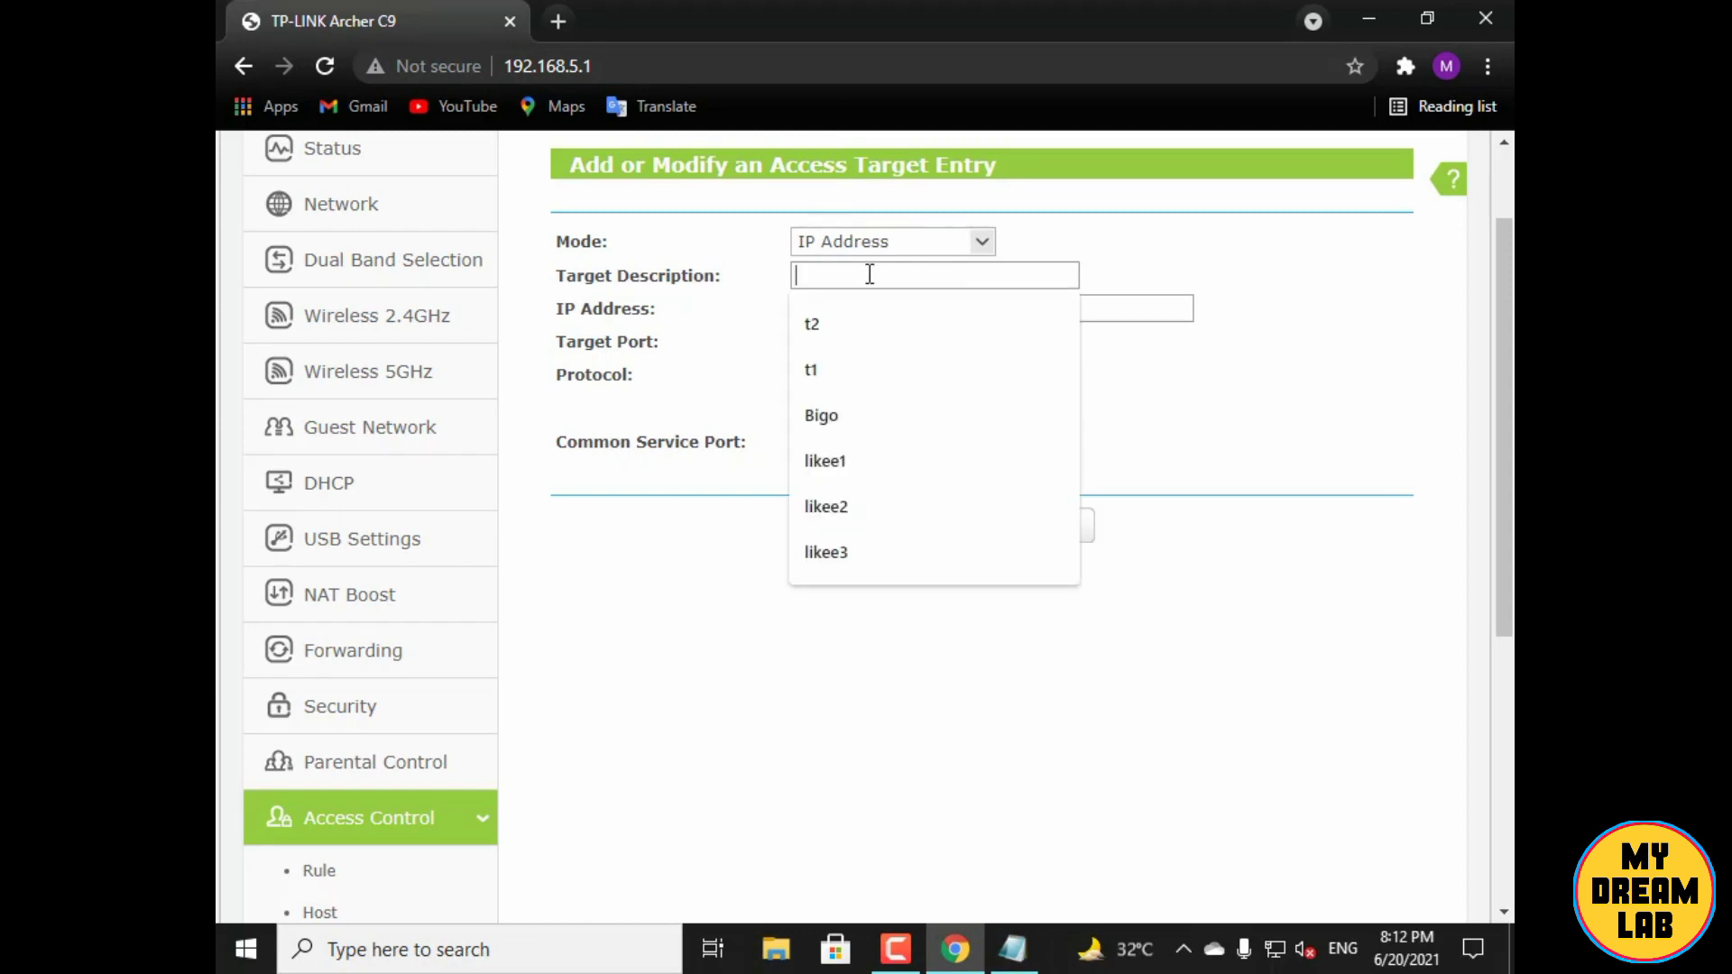
type("p1")
left_click(882, 320)
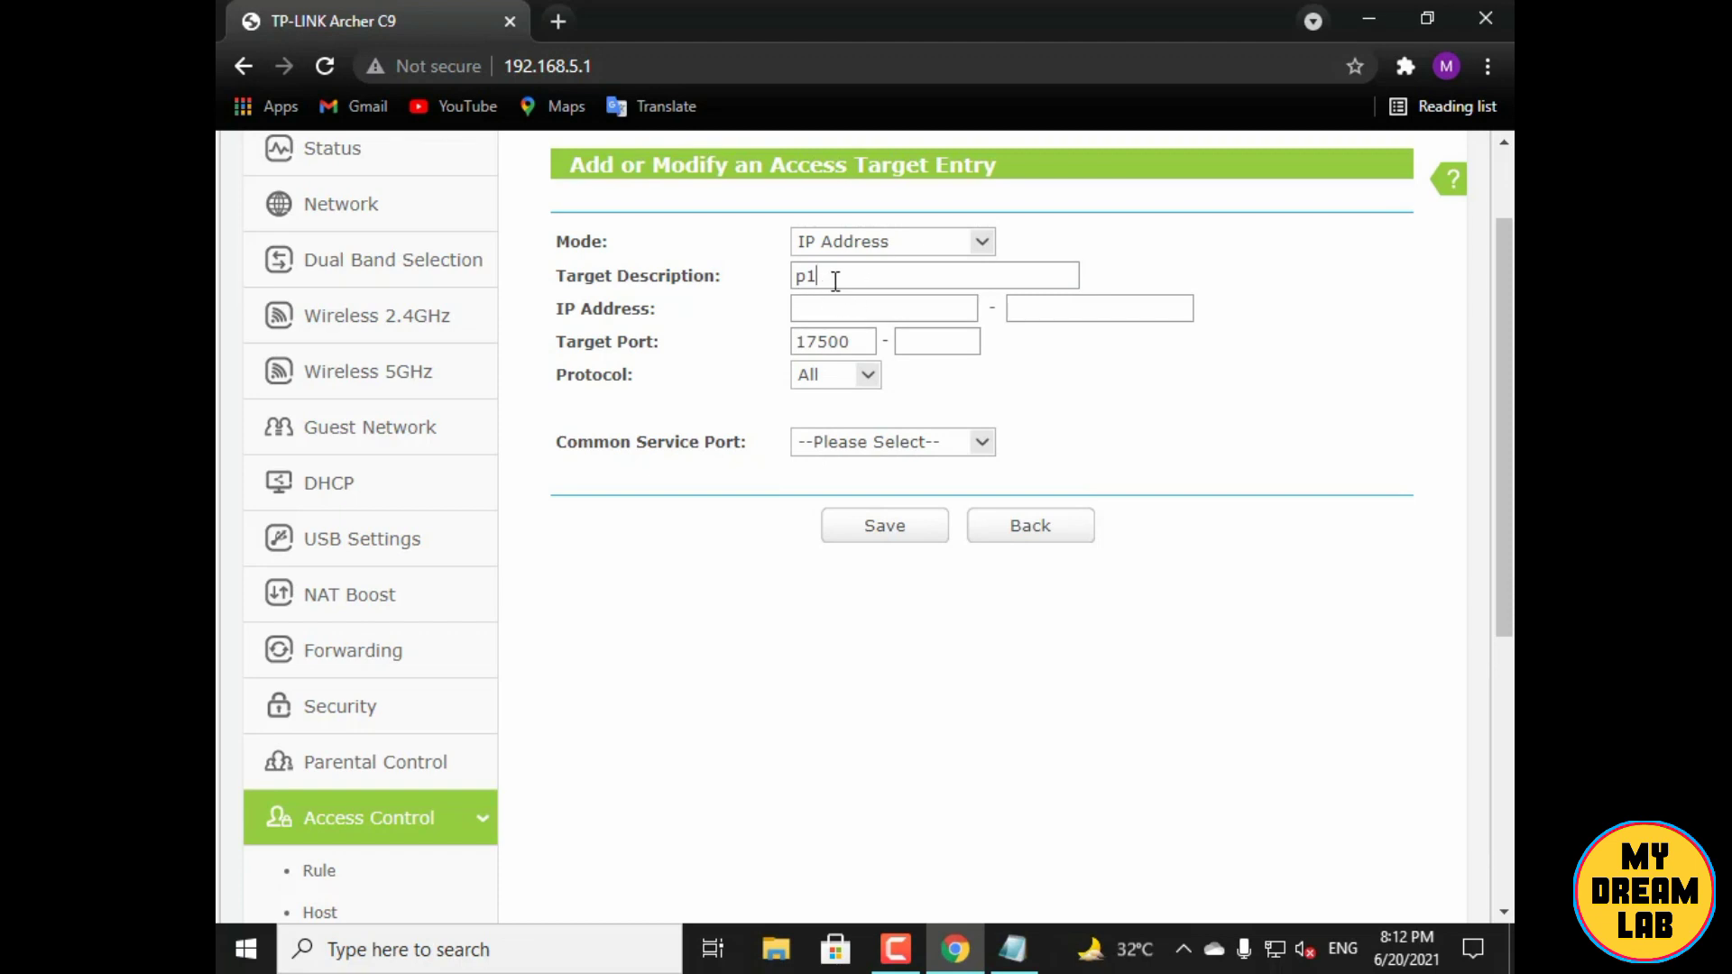
left_click(885, 527)
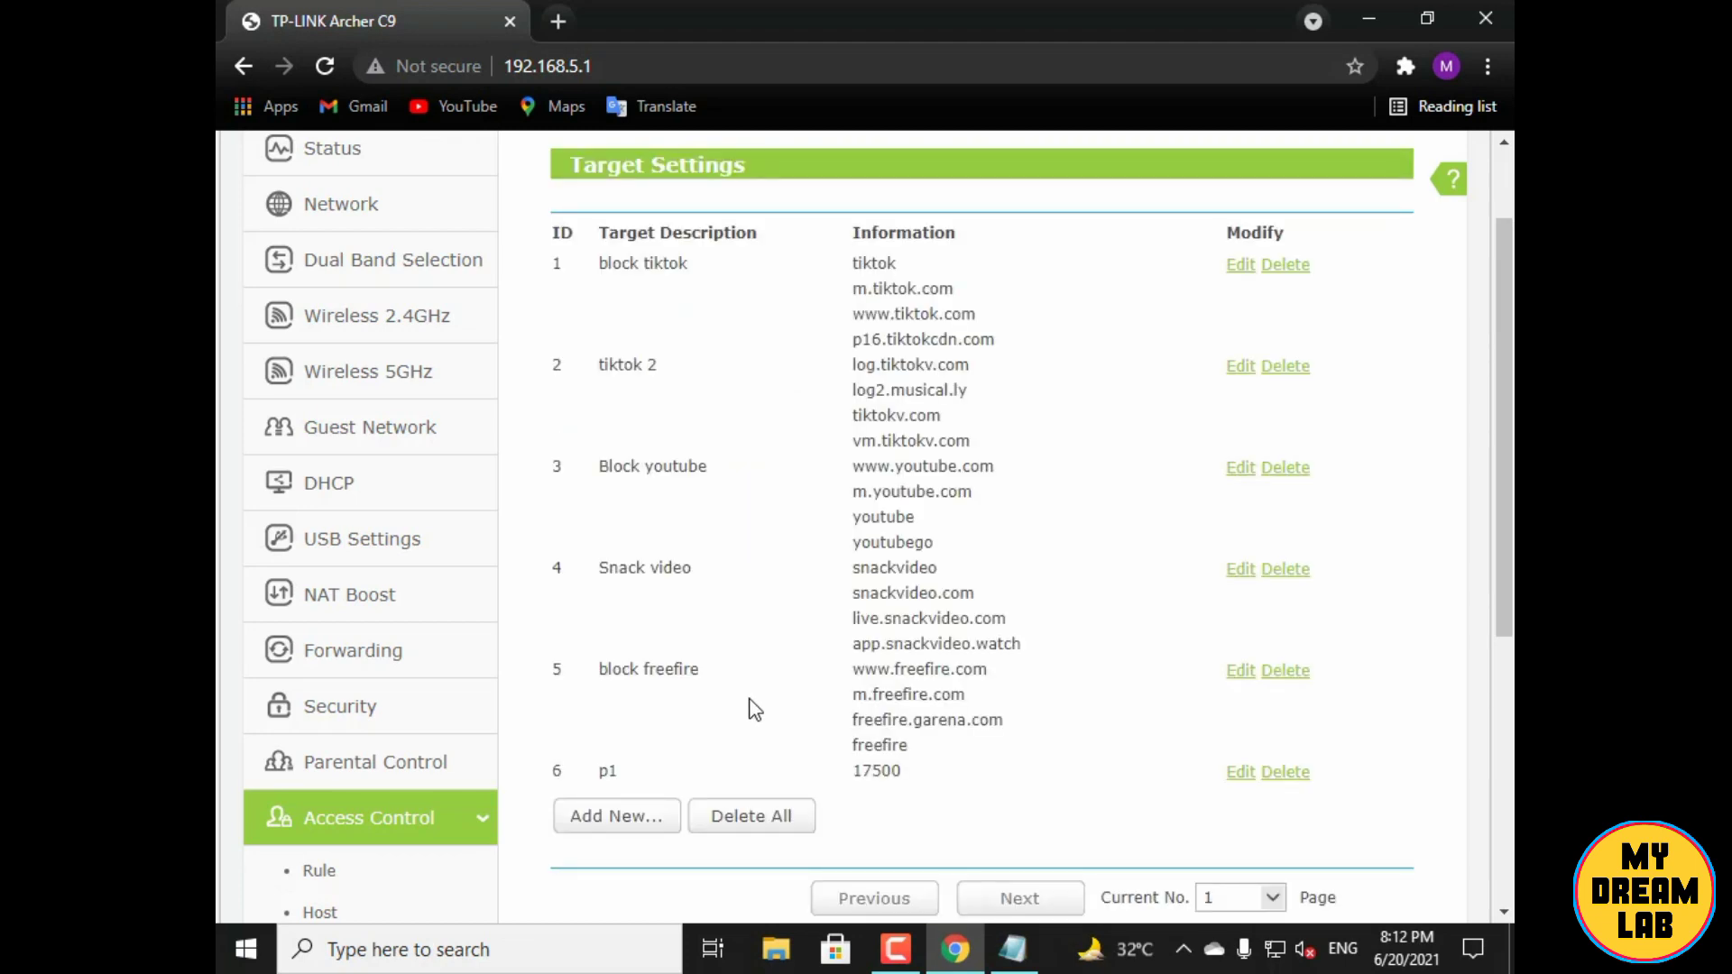
Start a new IP Address target entry and describe it as p2
left_click(617, 818)
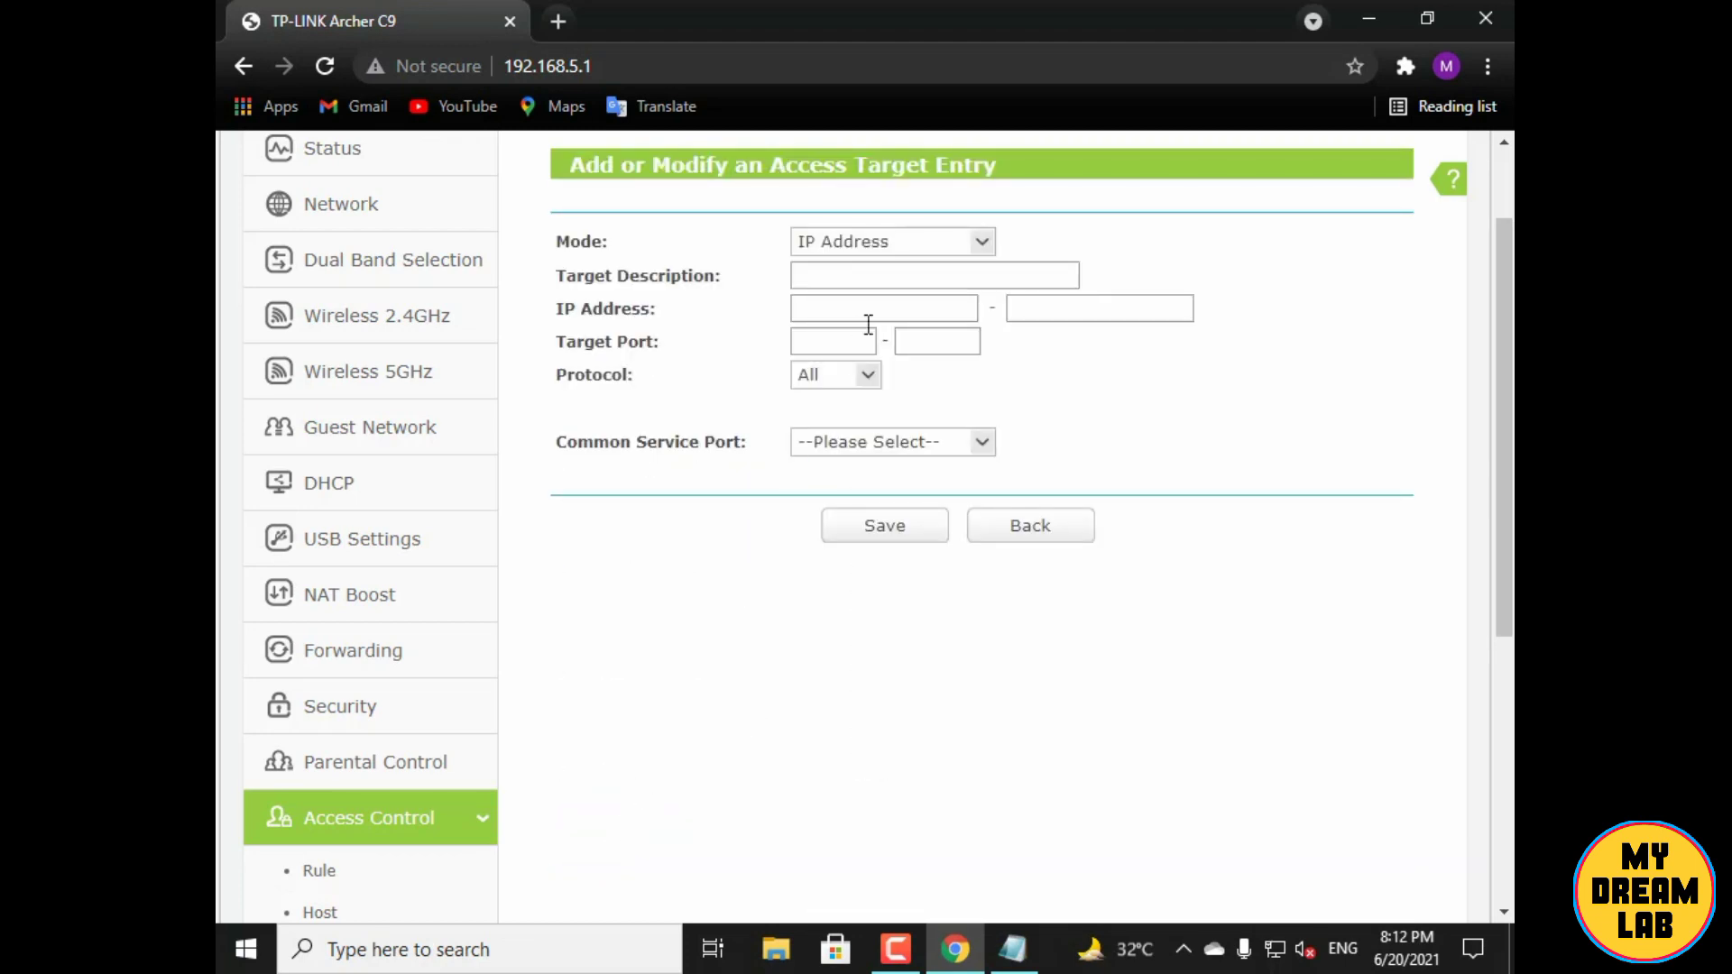
left_click(853, 275)
type("p2")
left_click(831, 340)
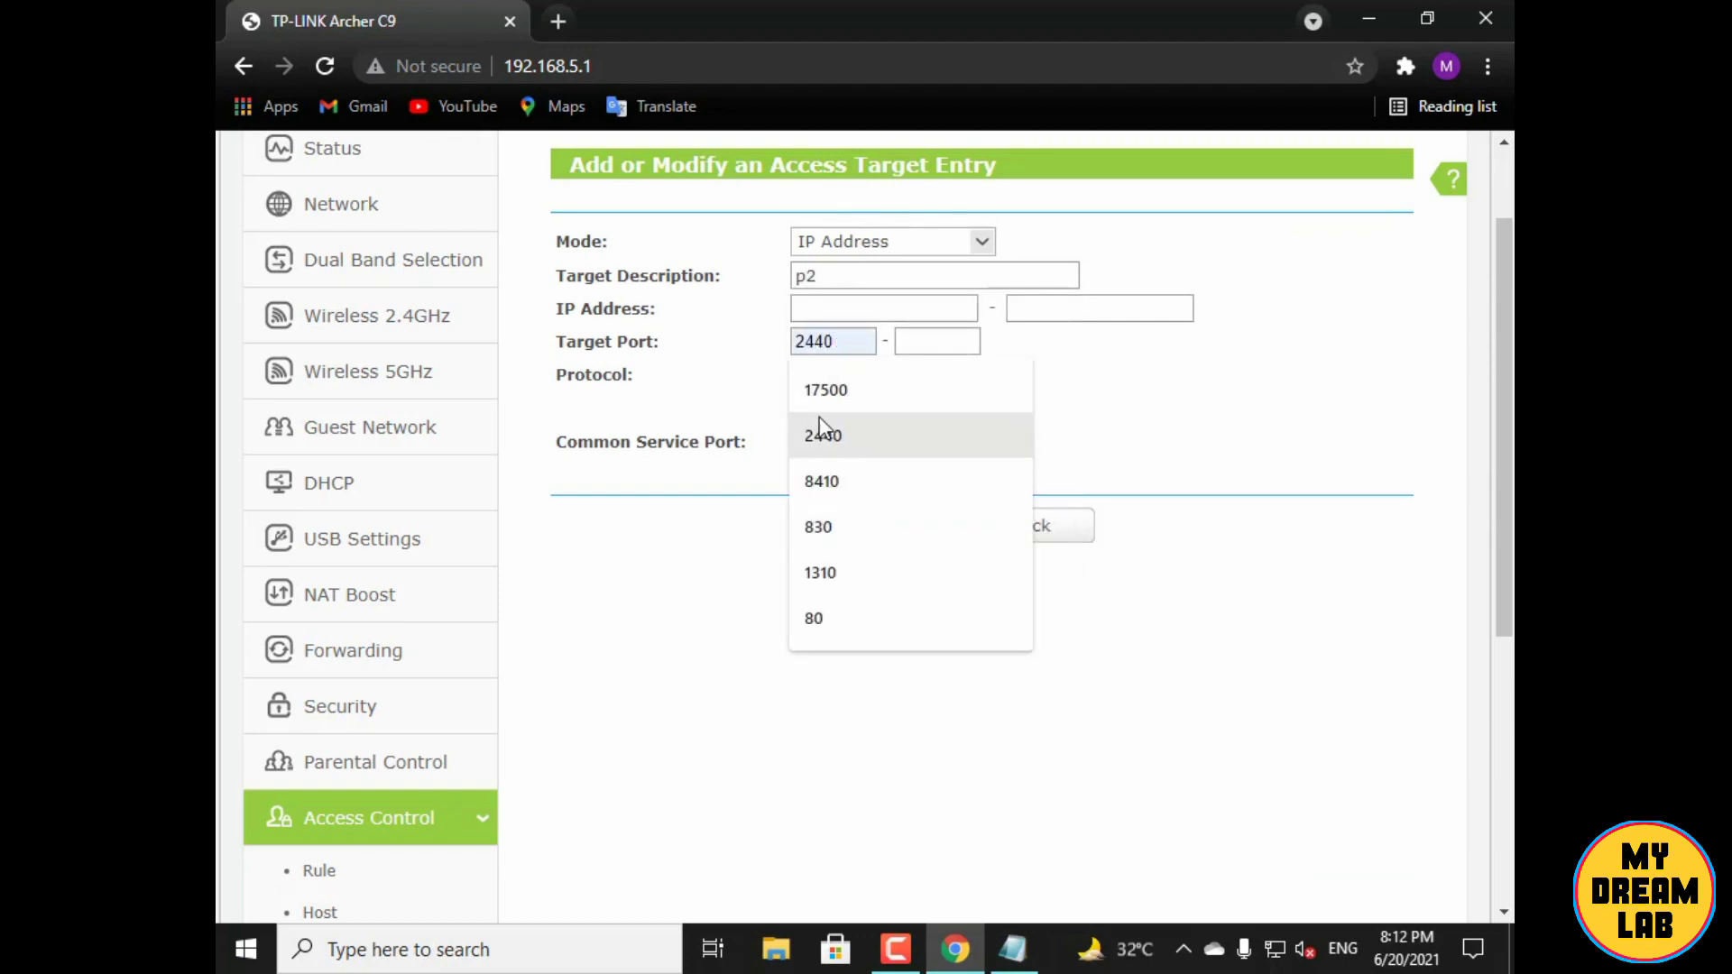
Copy the second Pubg mobile value, 17000, from the Notepad note into the p2 entry's starting target port in Chrome and save the entry
left_click(1012, 949)
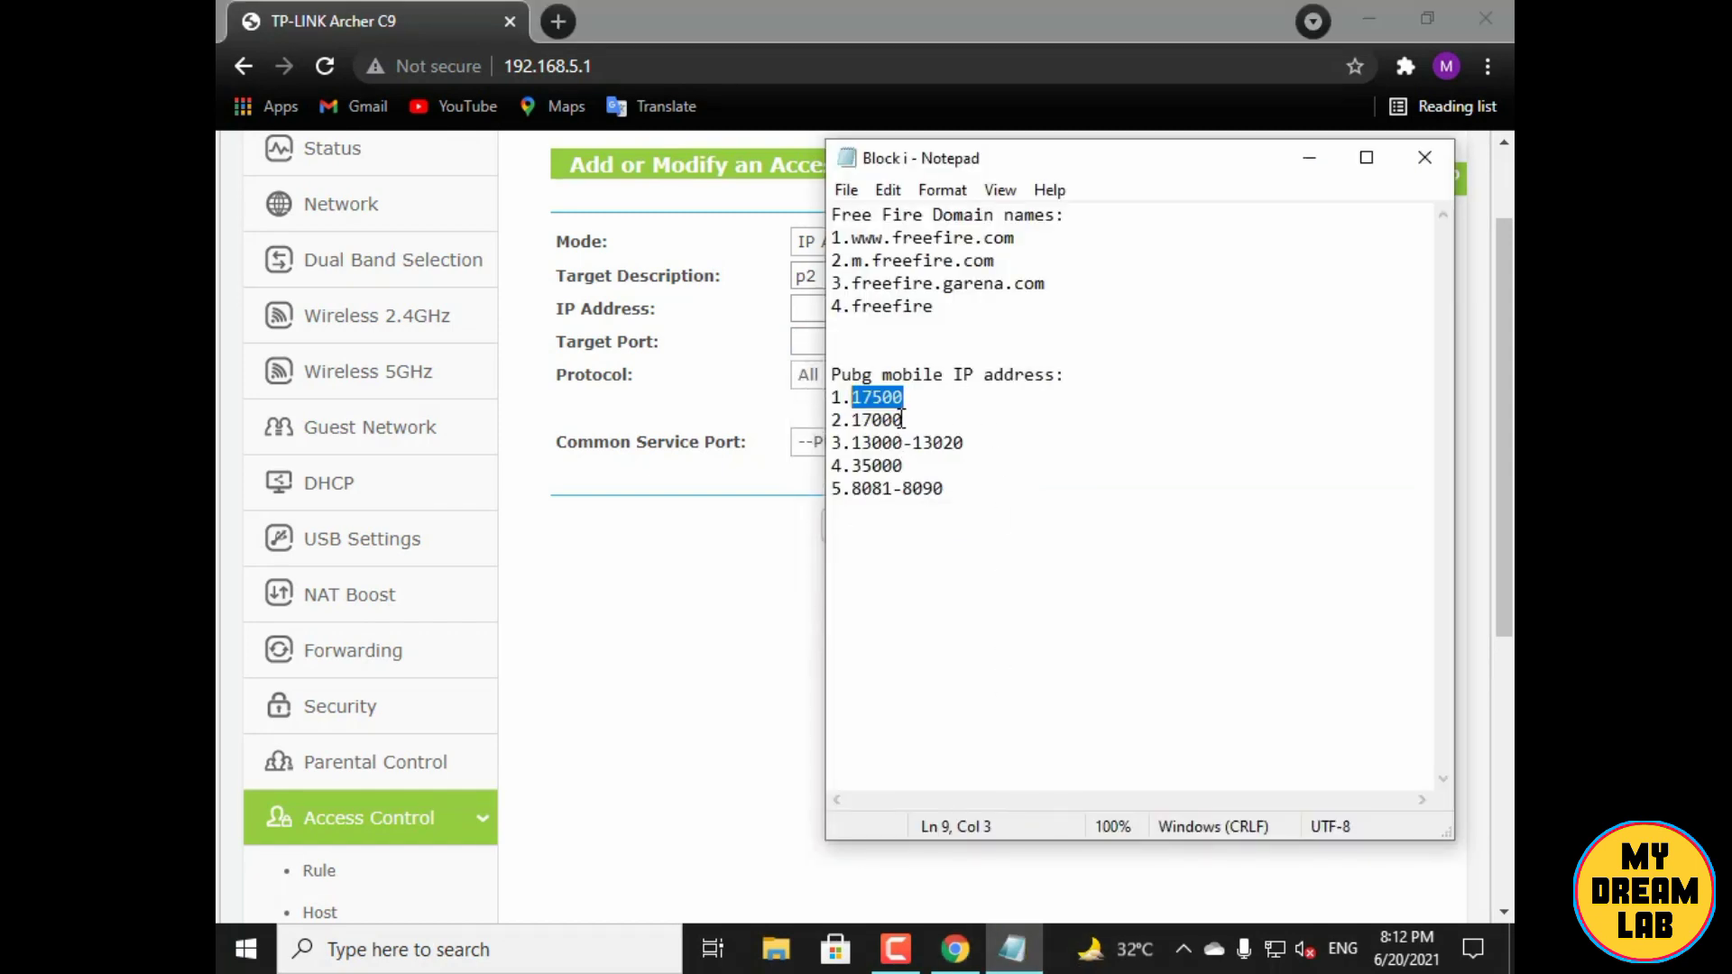
left_click_drag(903, 420, 855, 421)
key("ctrl+c")
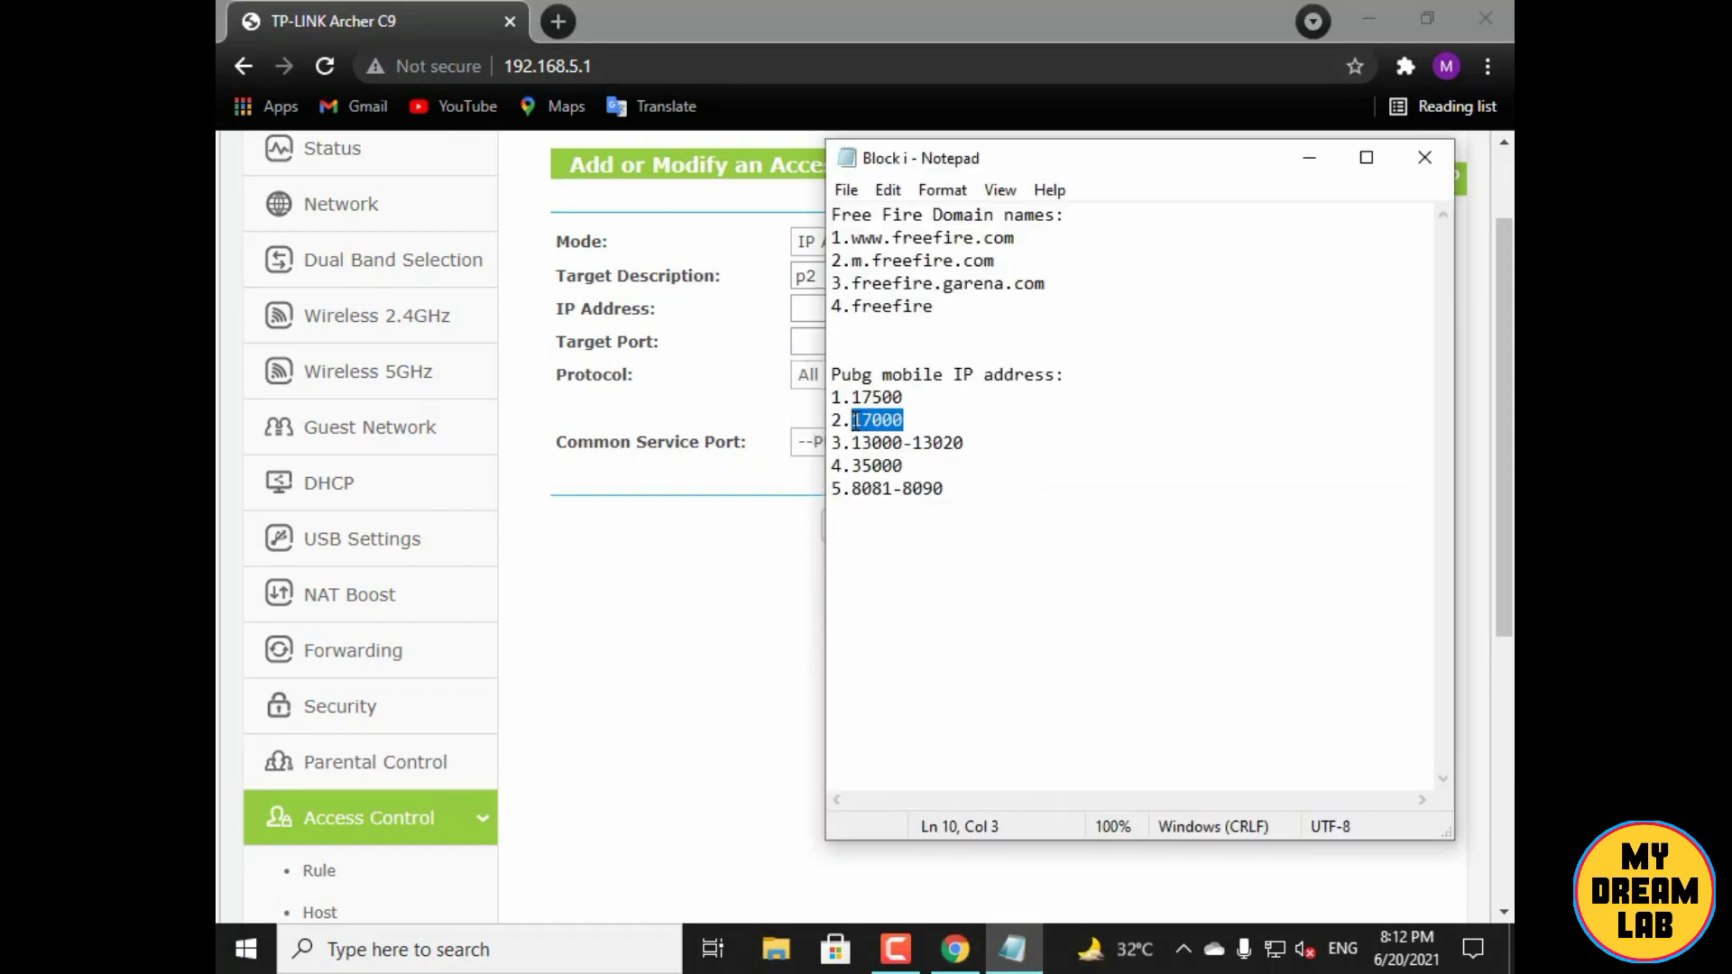
left_click(748, 566)
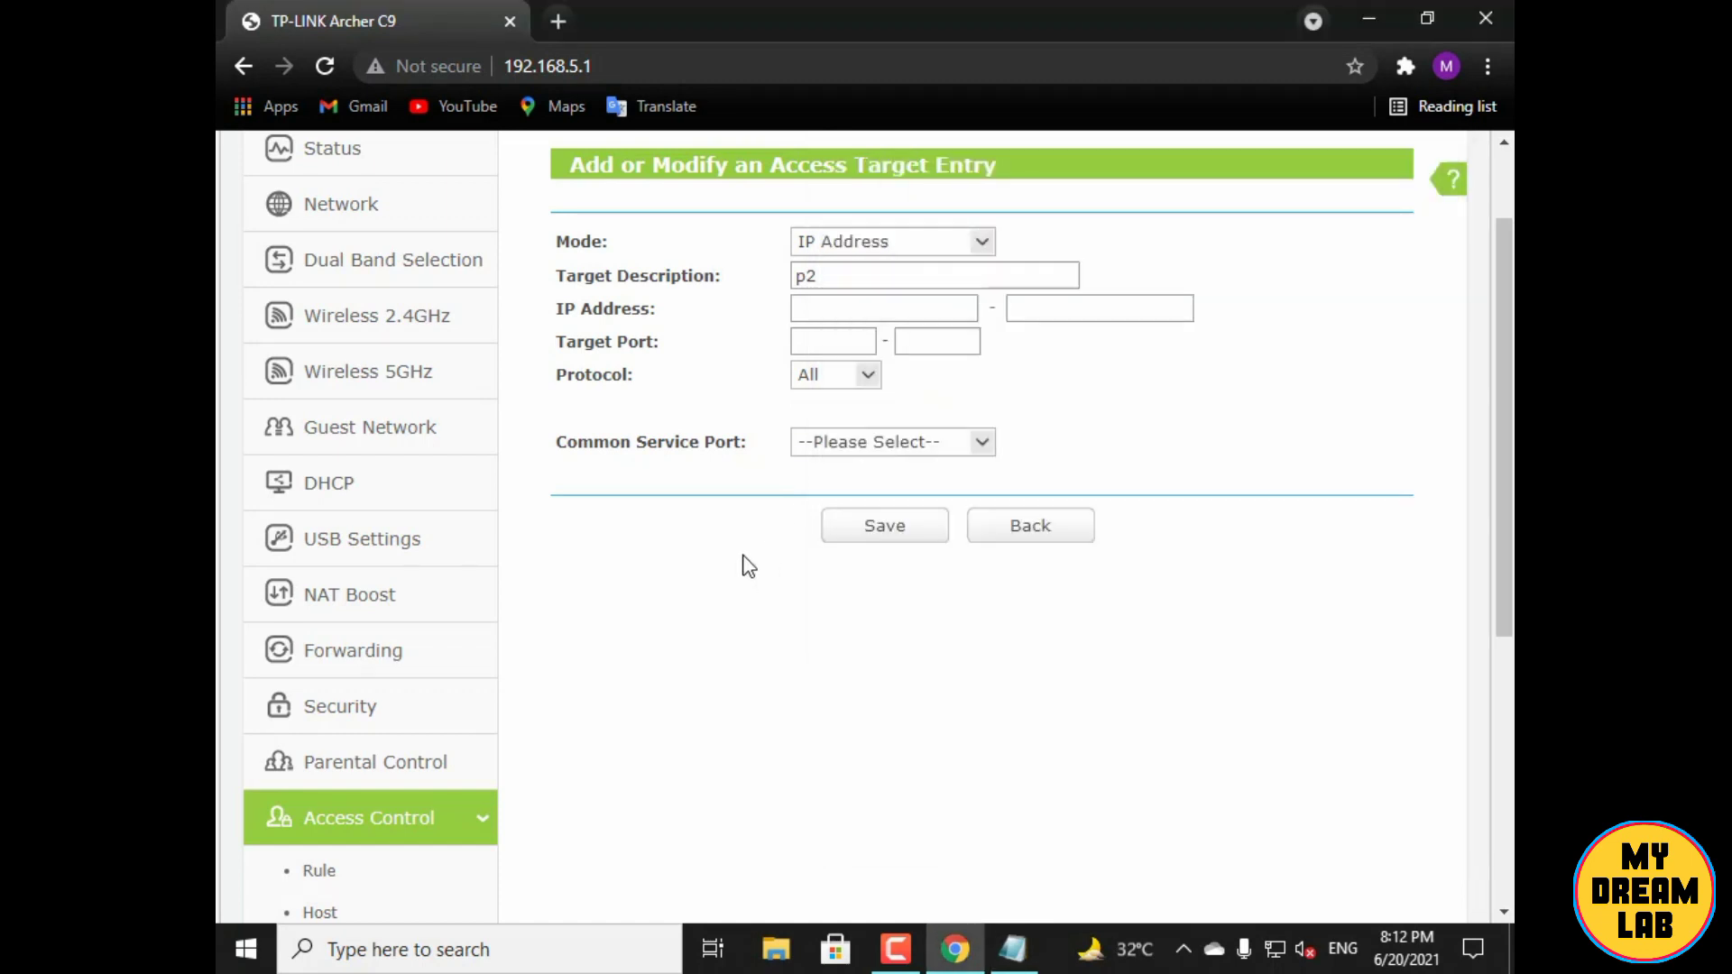
left_click(827, 343)
key("ctrl+v")
left_click(848, 532)
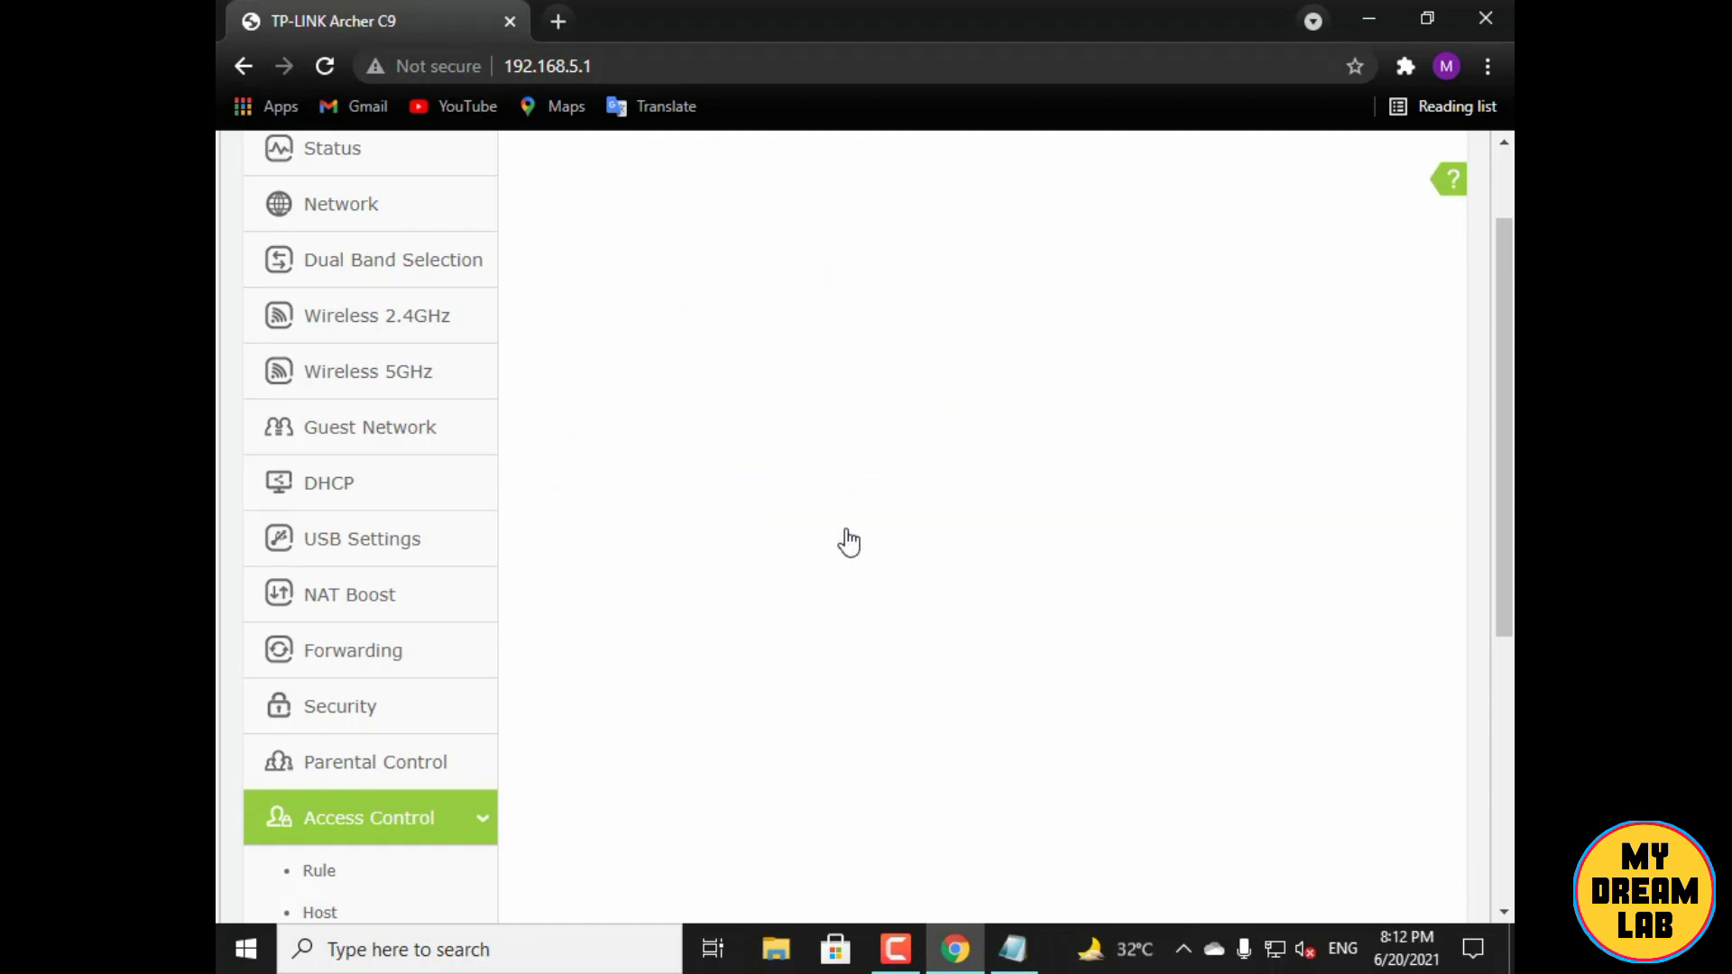
Start another IP Address target entry and describe it as p3
left_click(619, 838)
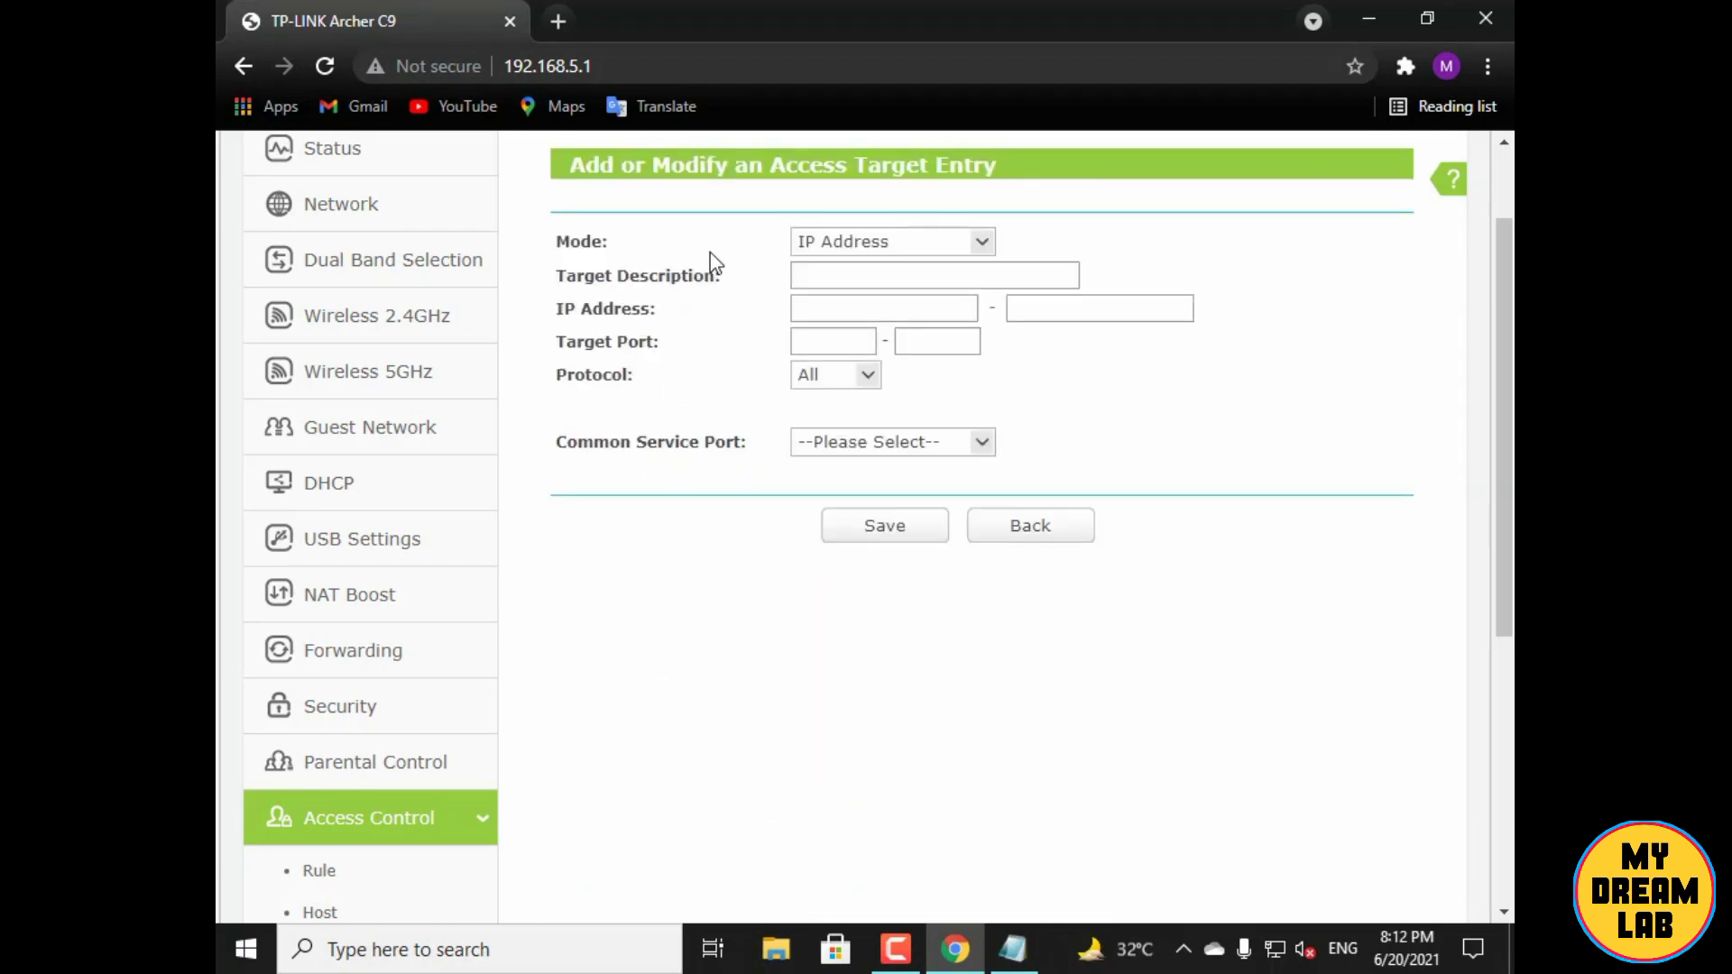
left_click(810, 273)
type("p3")
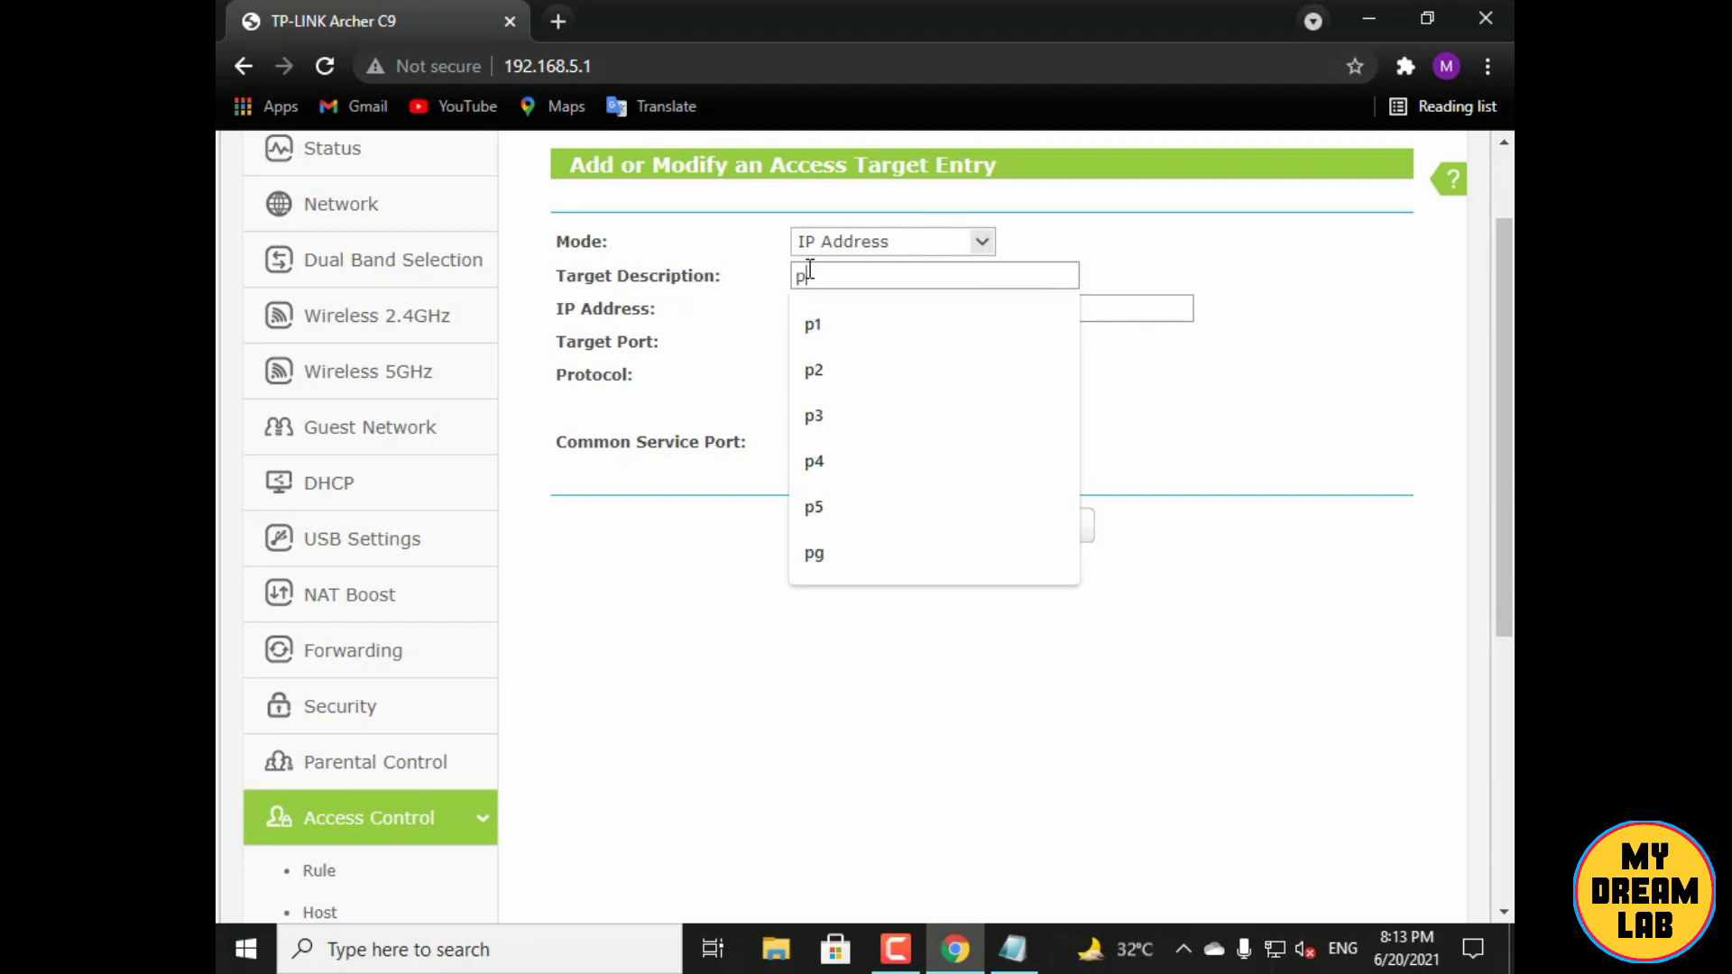
left_click(815, 344)
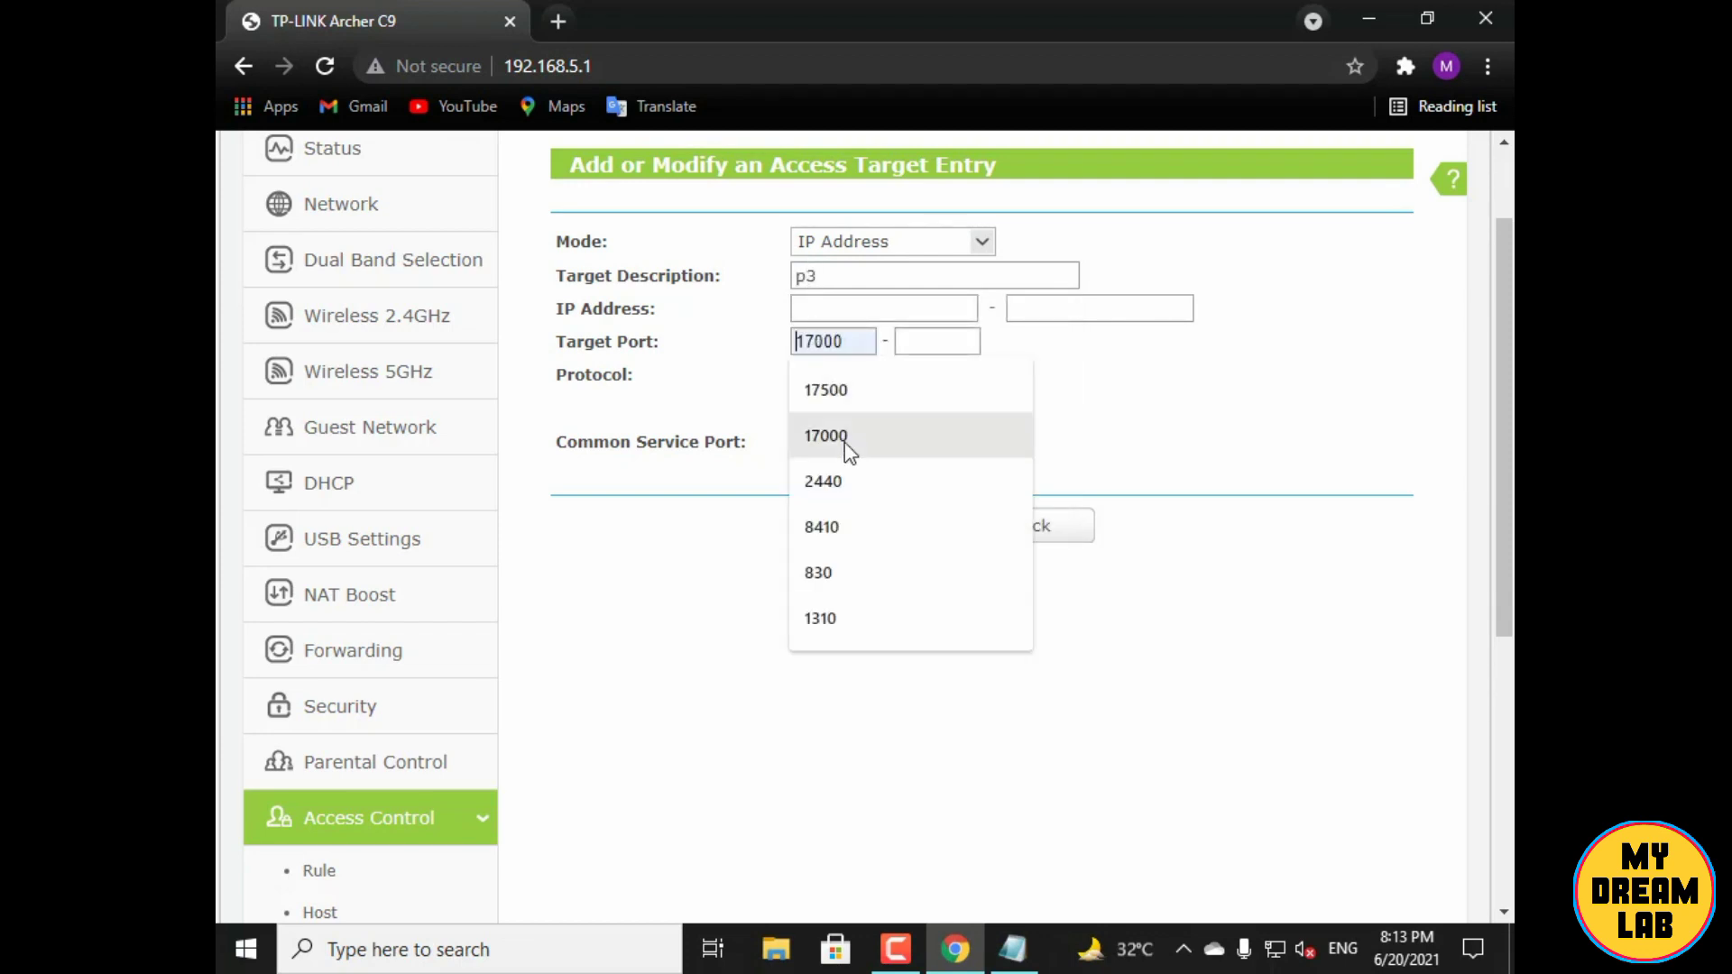
Copy 13000, the start of the third Pubg mobile range, from the Notepad note into the p3 entry's starting target port in Chrome
left_click(1014, 951)
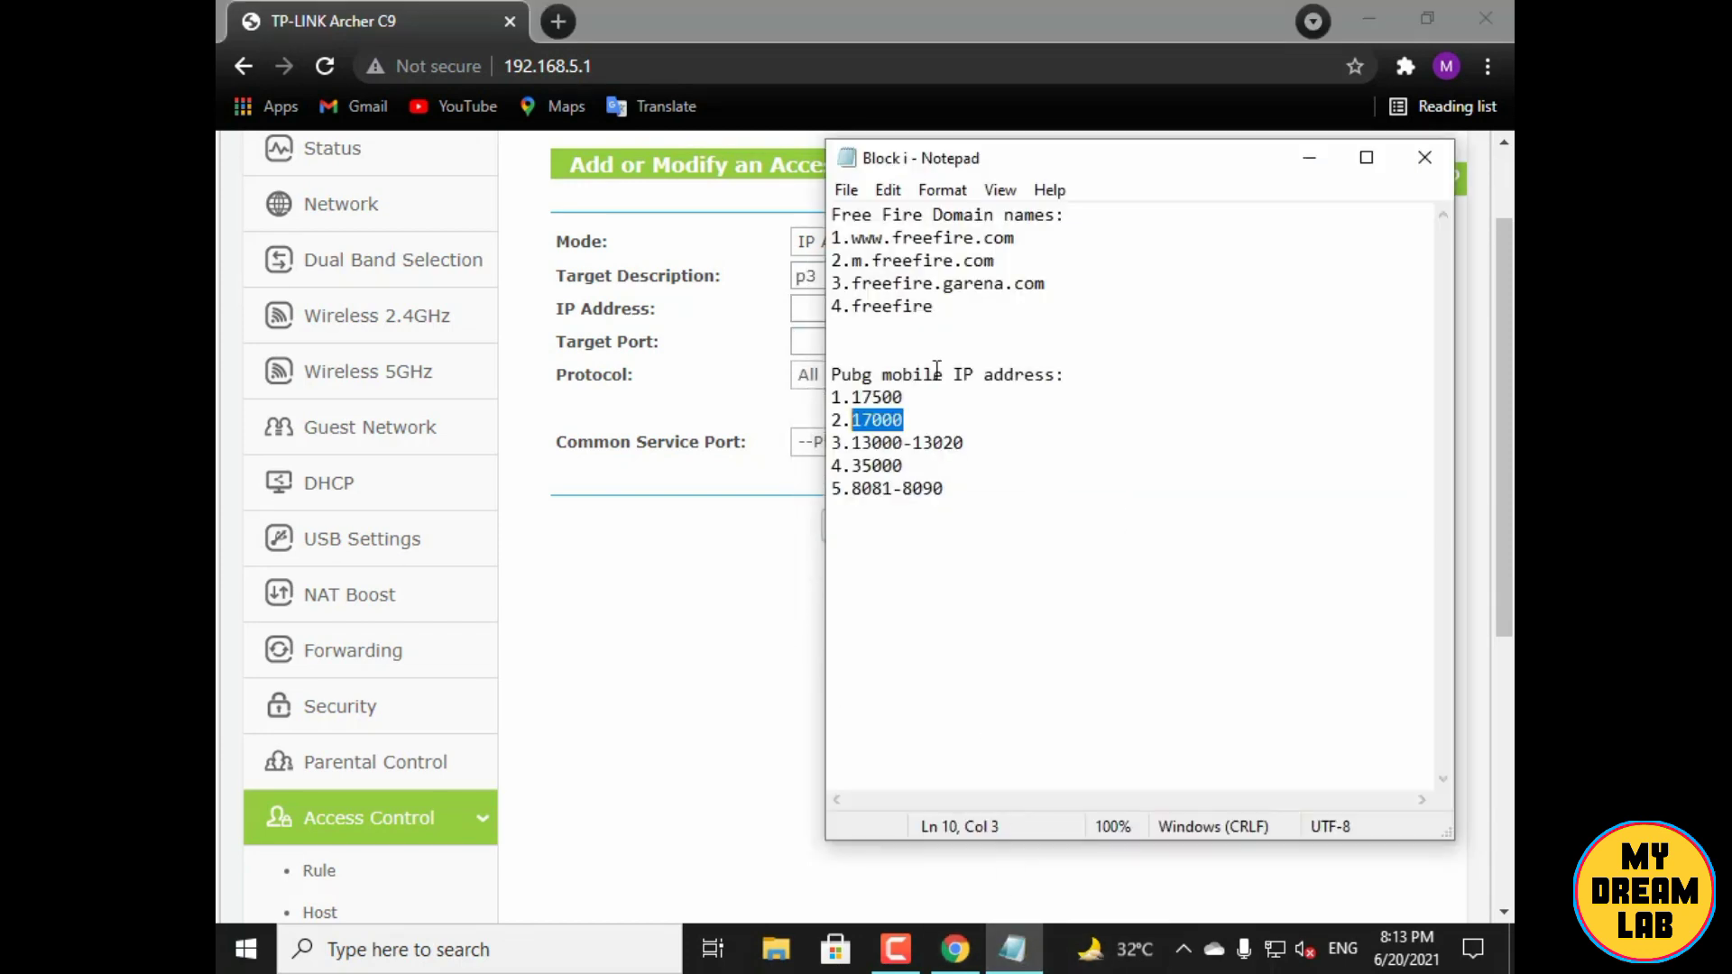
left_click_drag(903, 443, 854, 443)
key("ctrl+c")
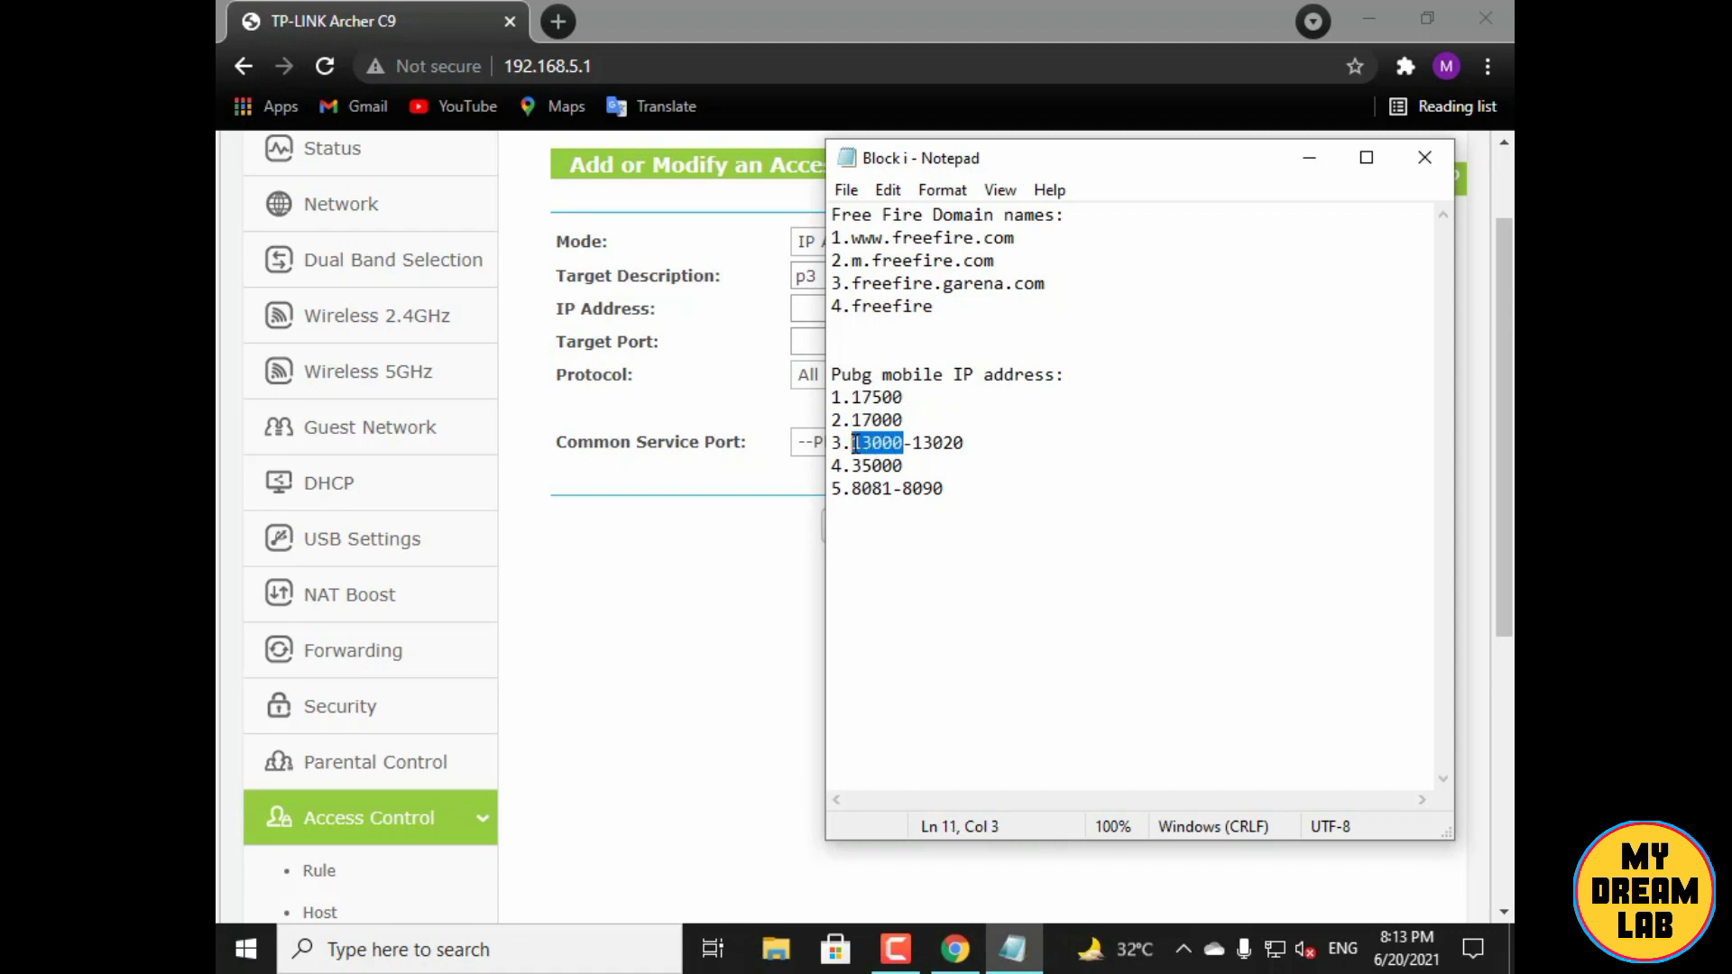
left_click(817, 343)
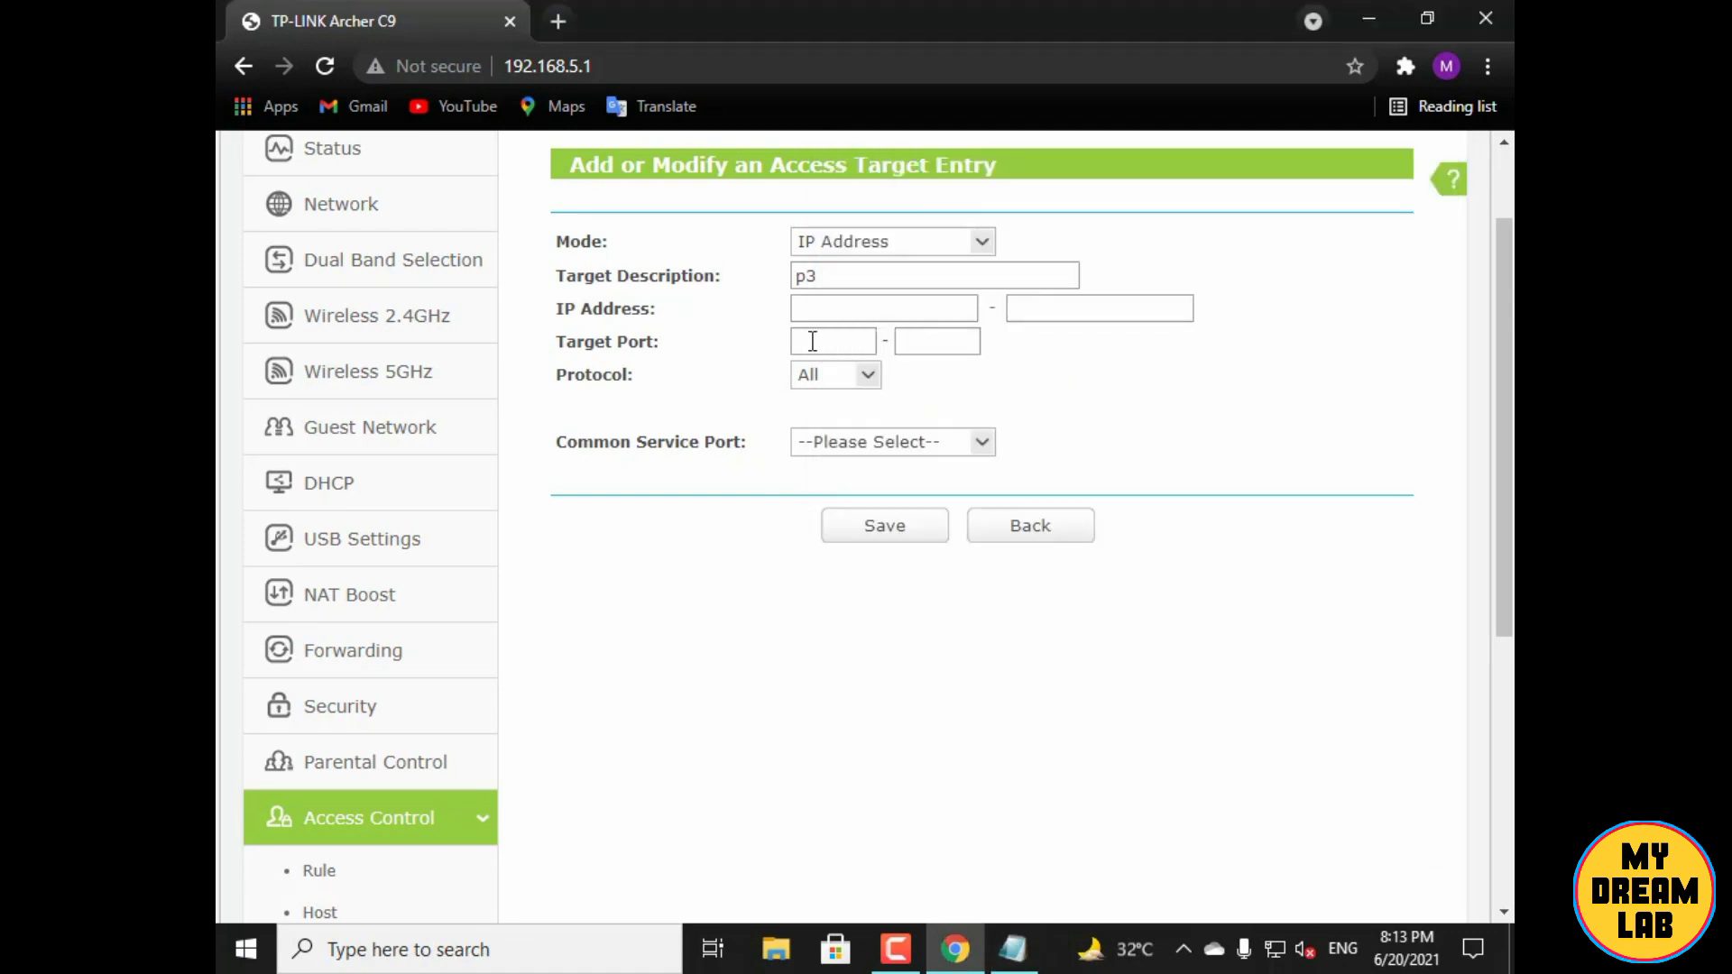
key("ctrl+v")
Check the range in the Notepad note, set the p3 entry's ending target port to 13020 in Chrome, and save the entry
left_click(927, 340)
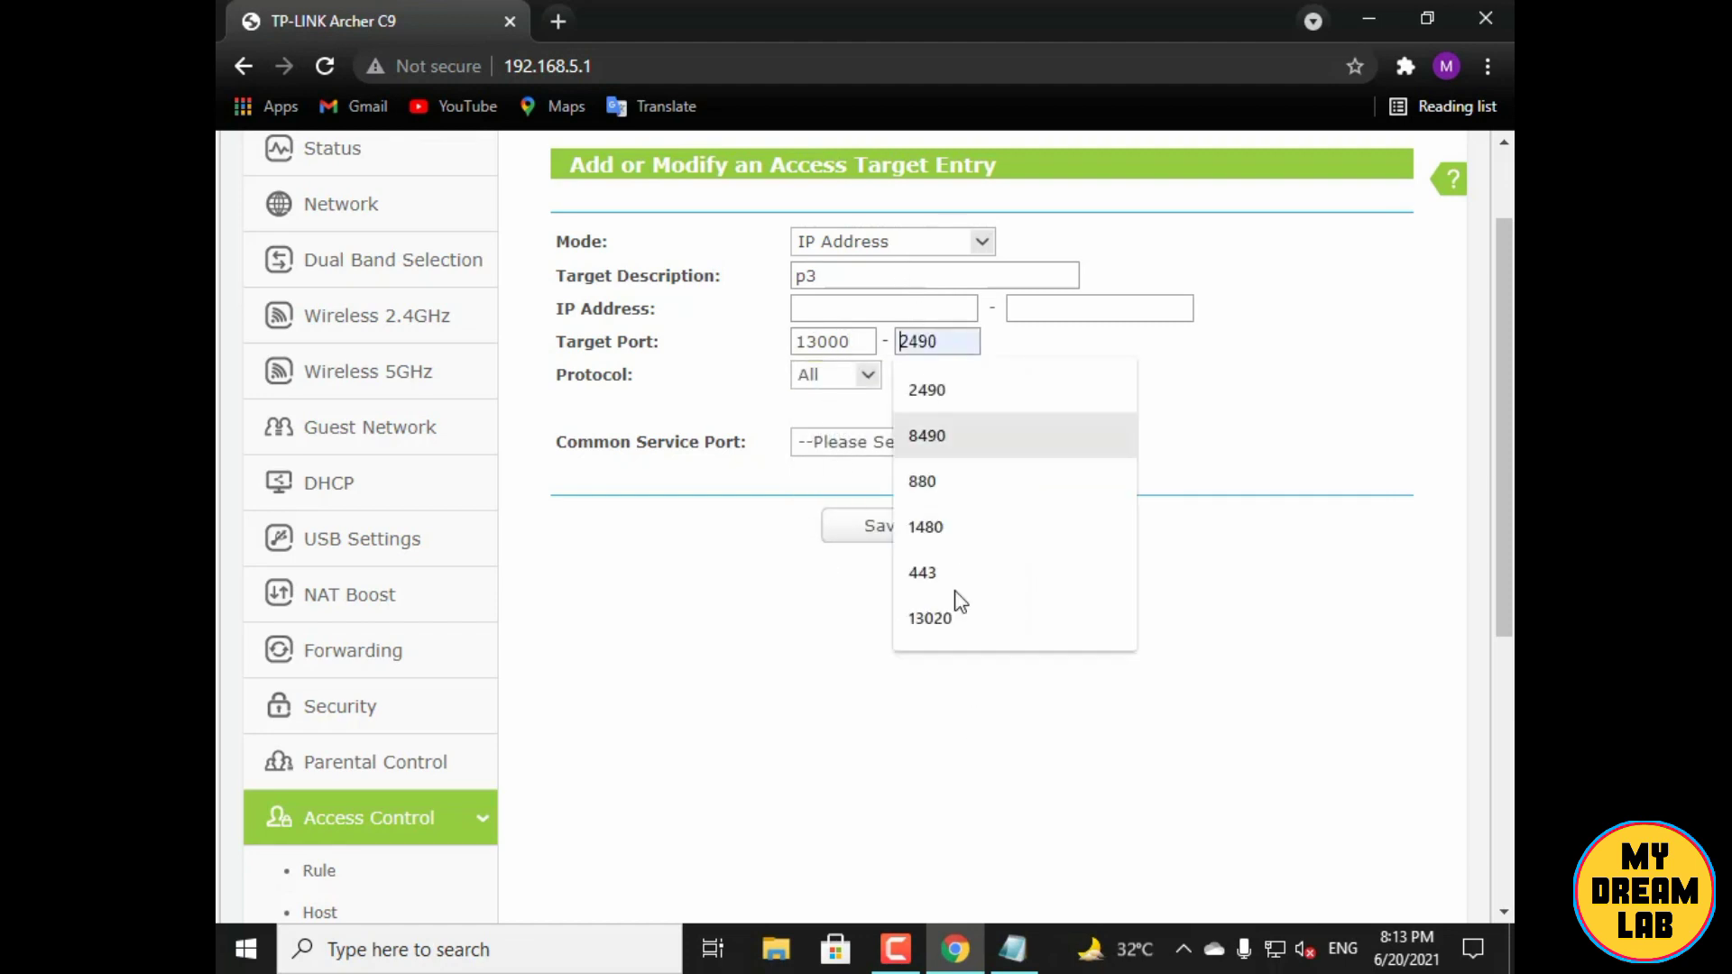
left_click(1013, 949)
left_click(722, 659)
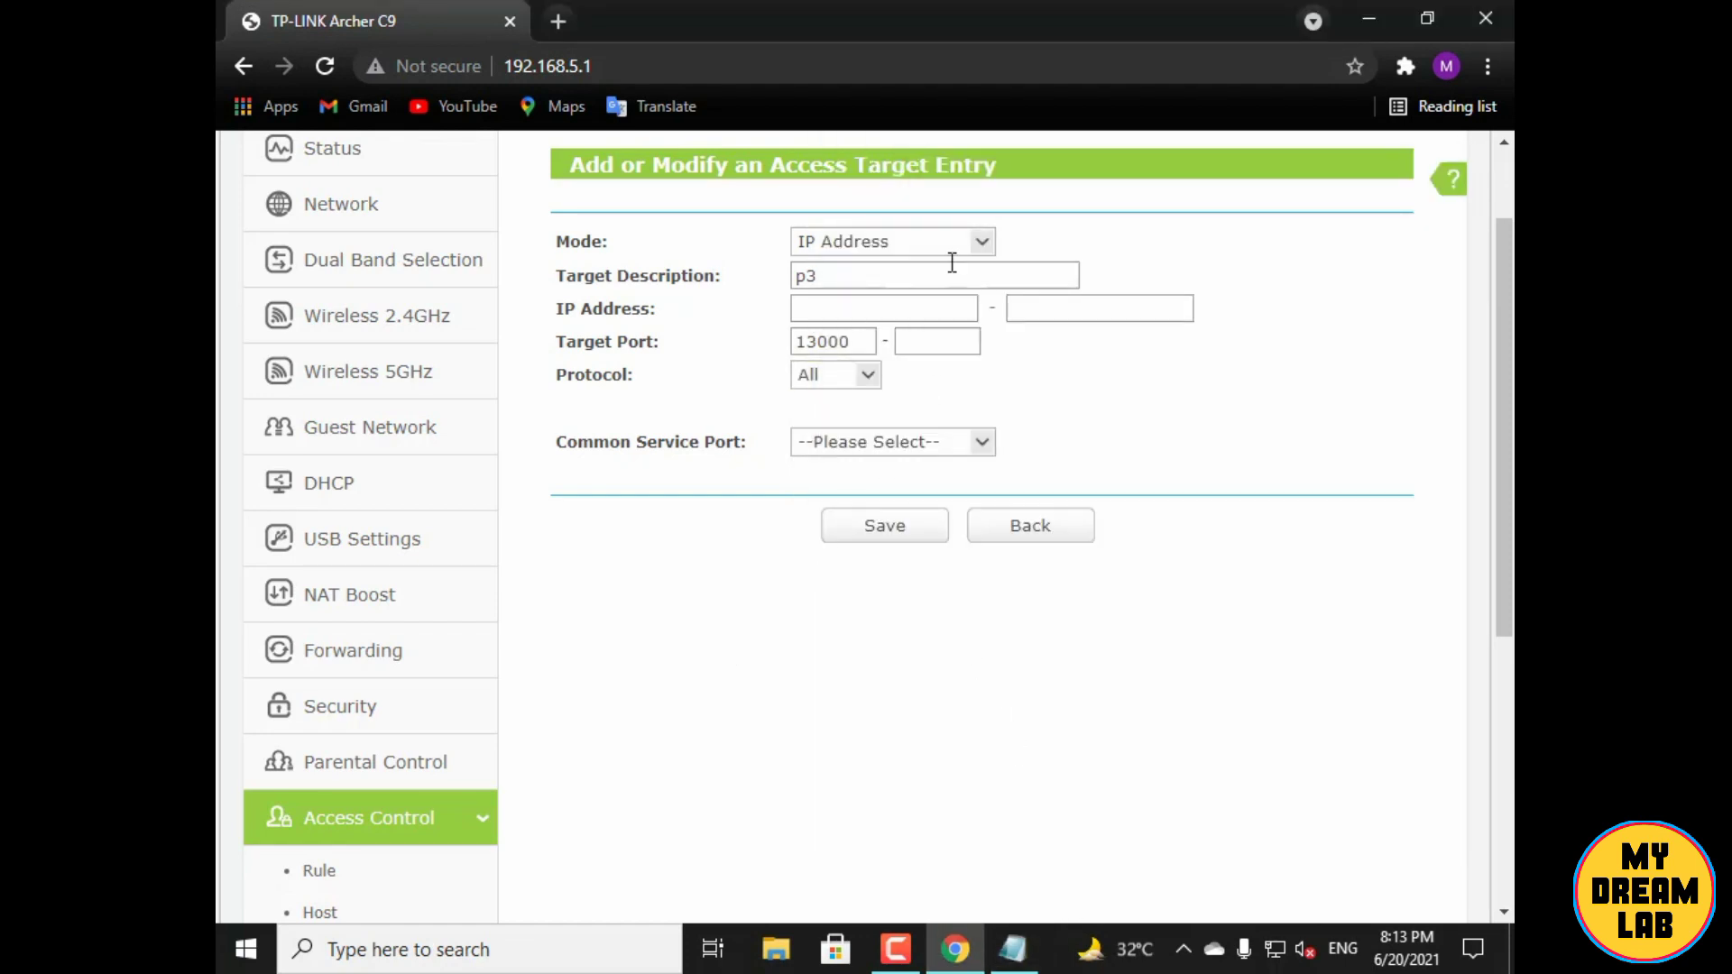
left_click(963, 337)
type("132")
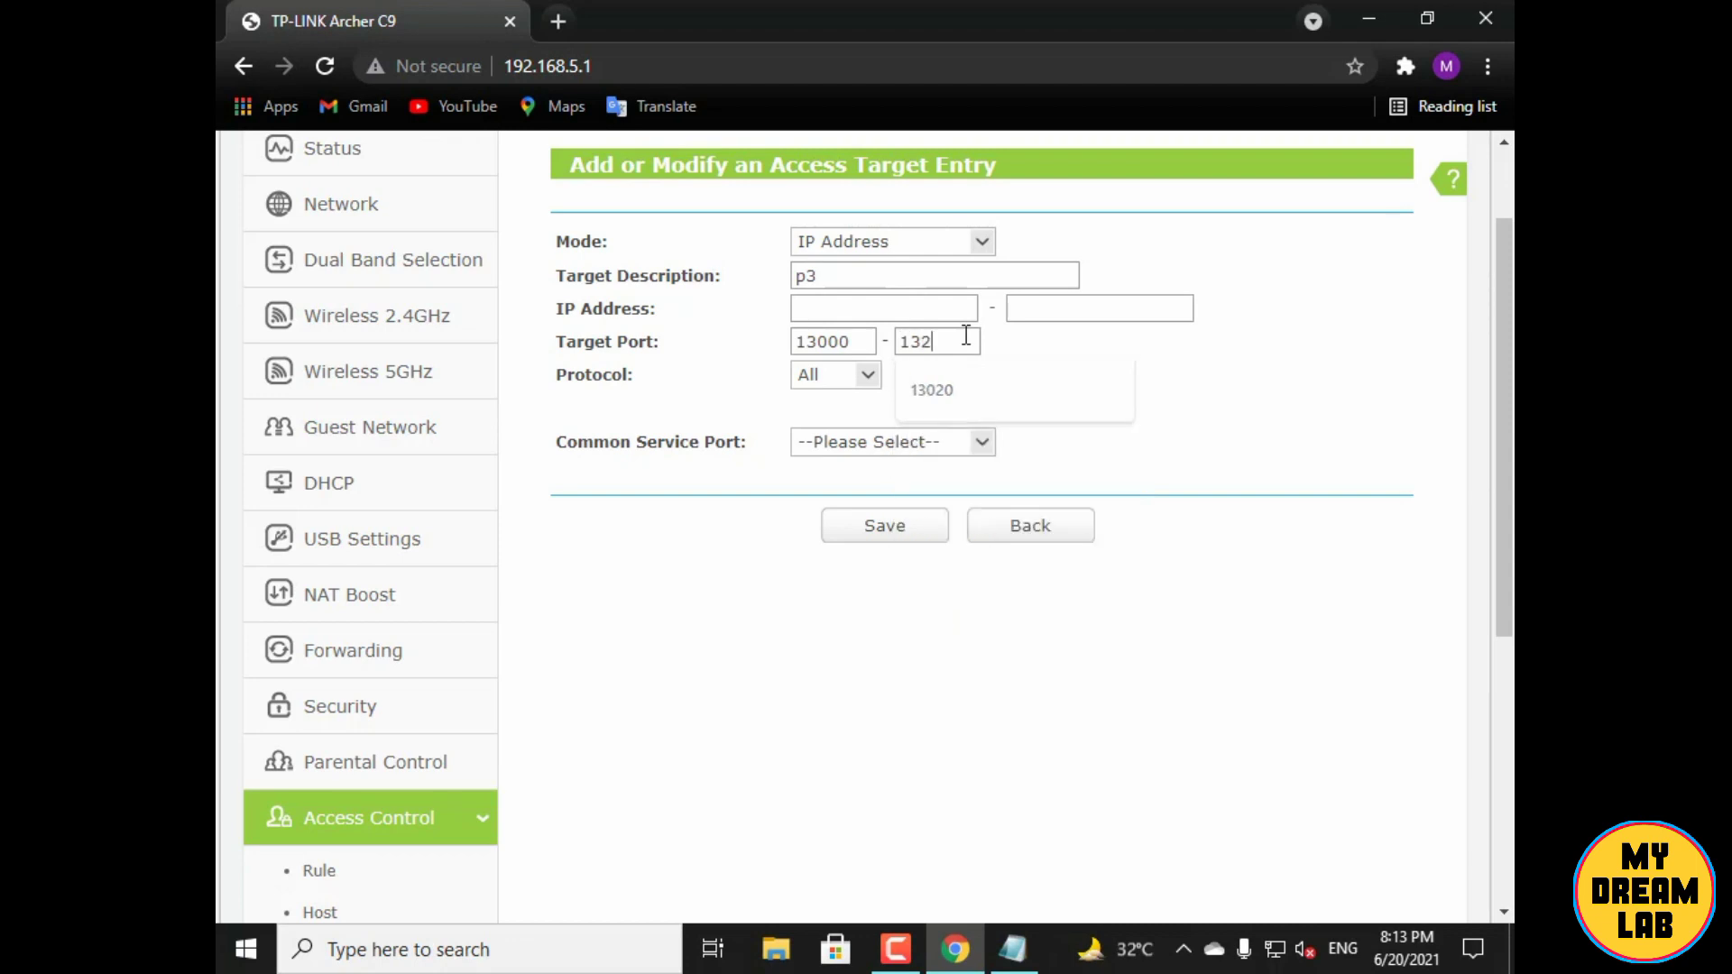
key("BackSpace")
type("0")
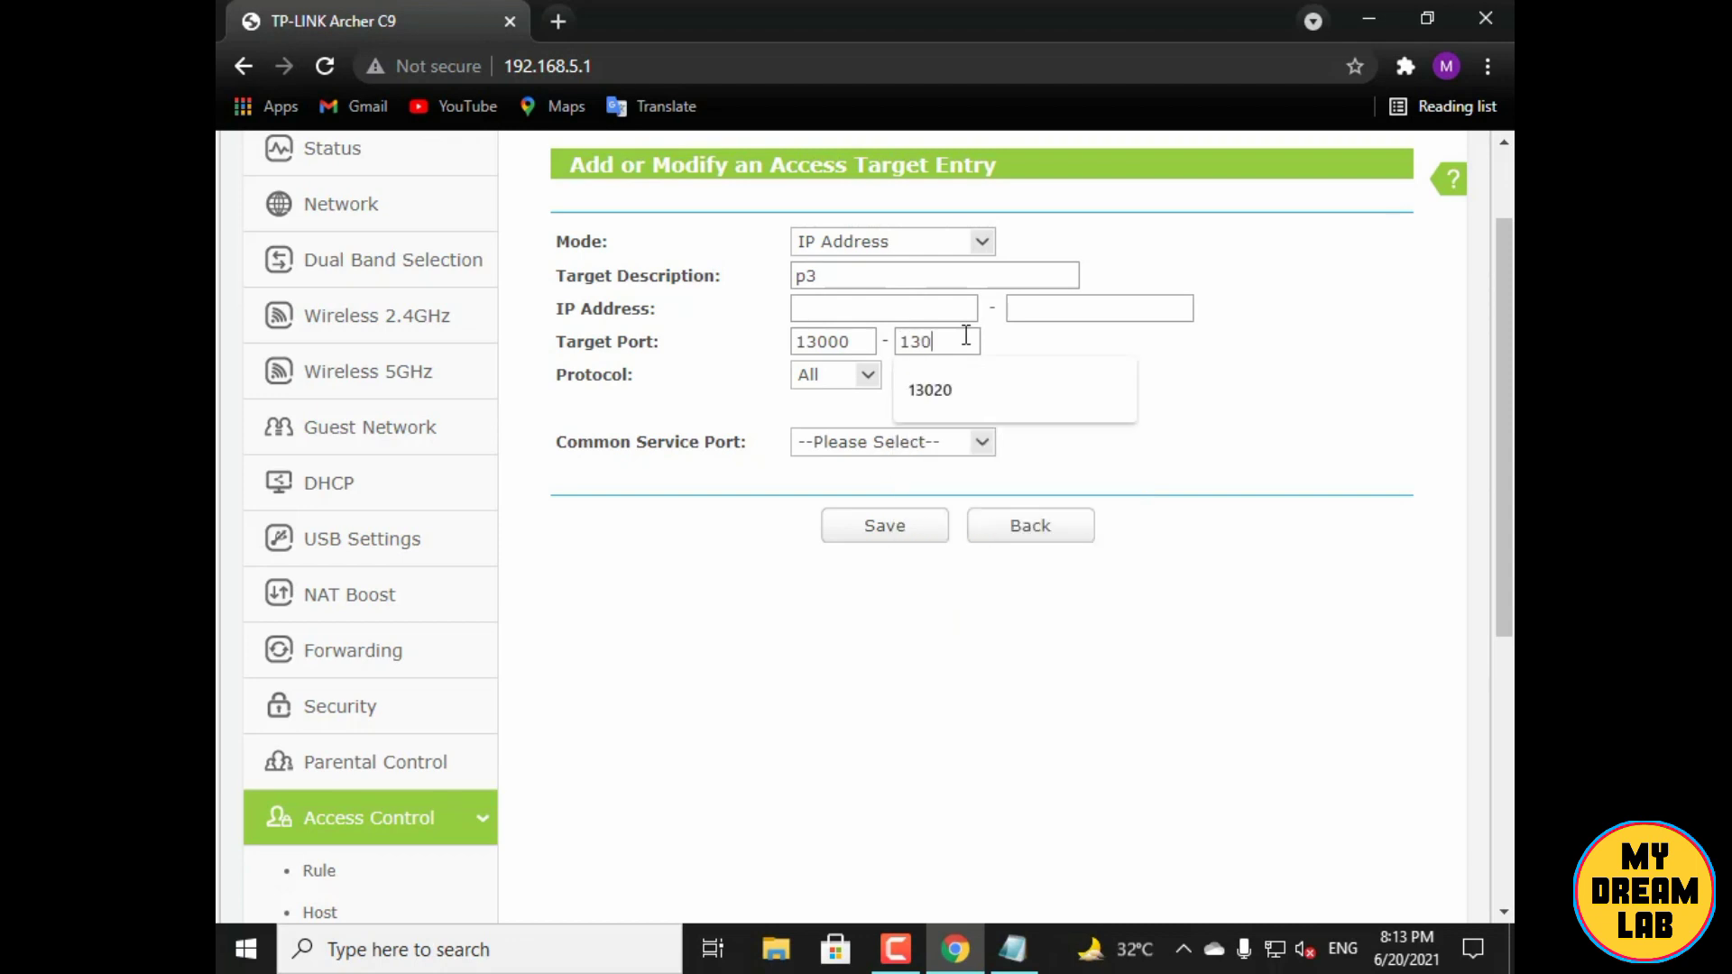
type("20")
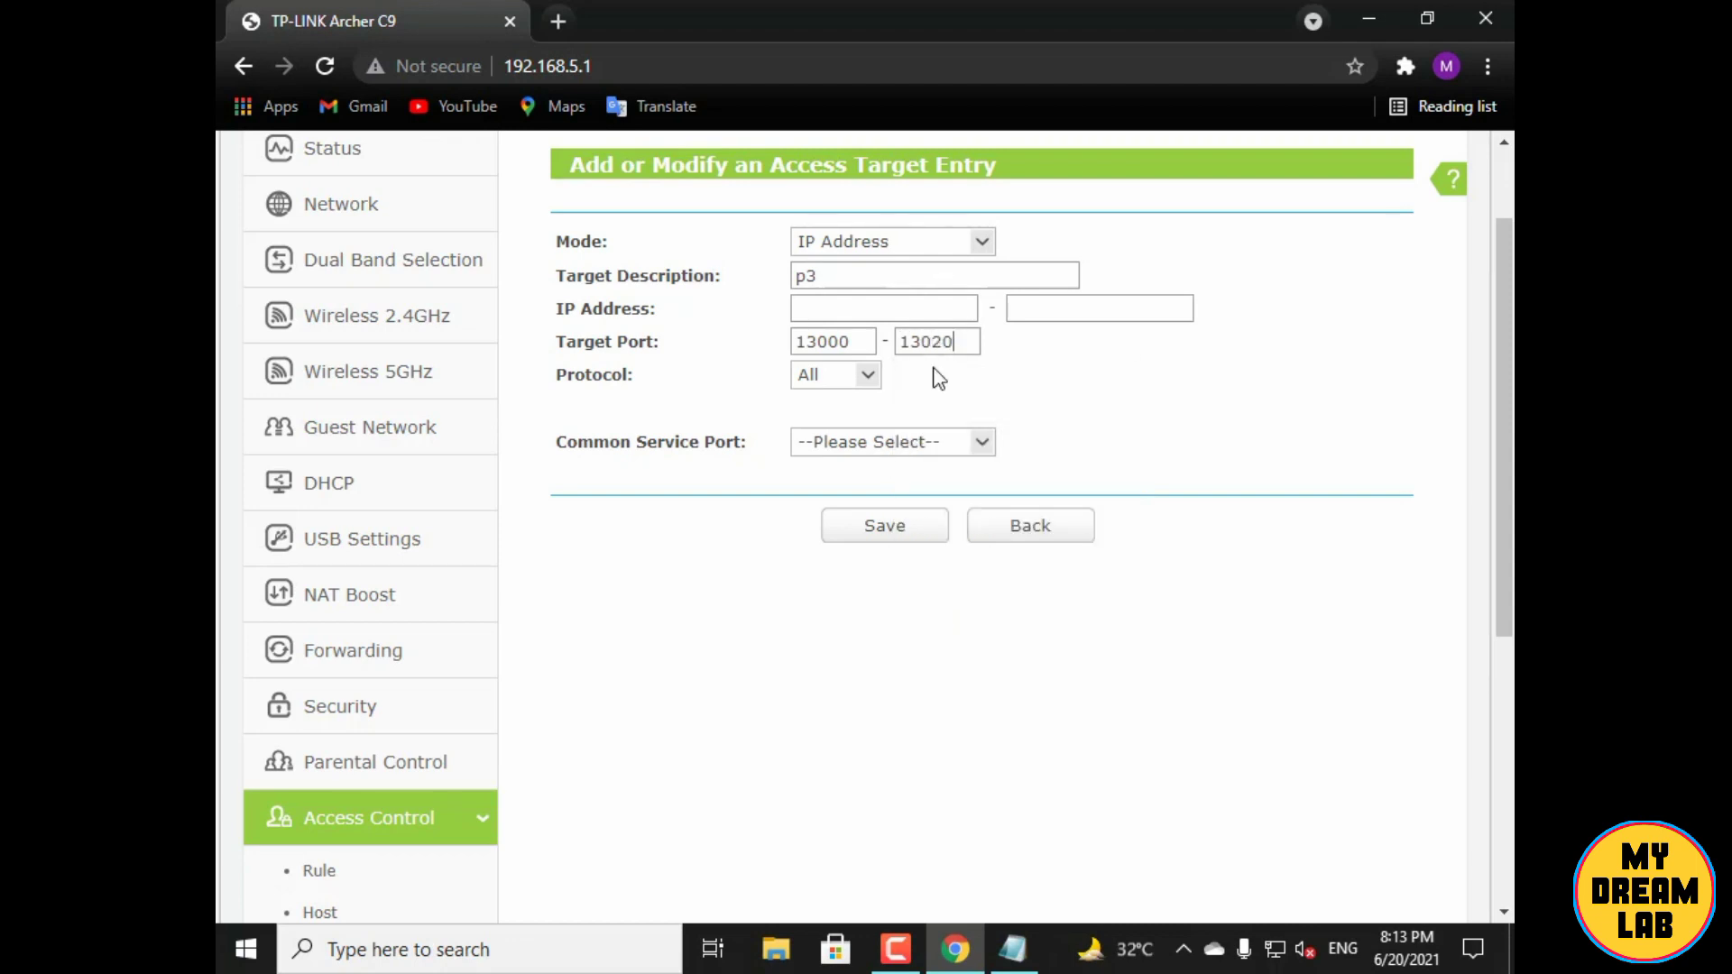
left_click(862, 530)
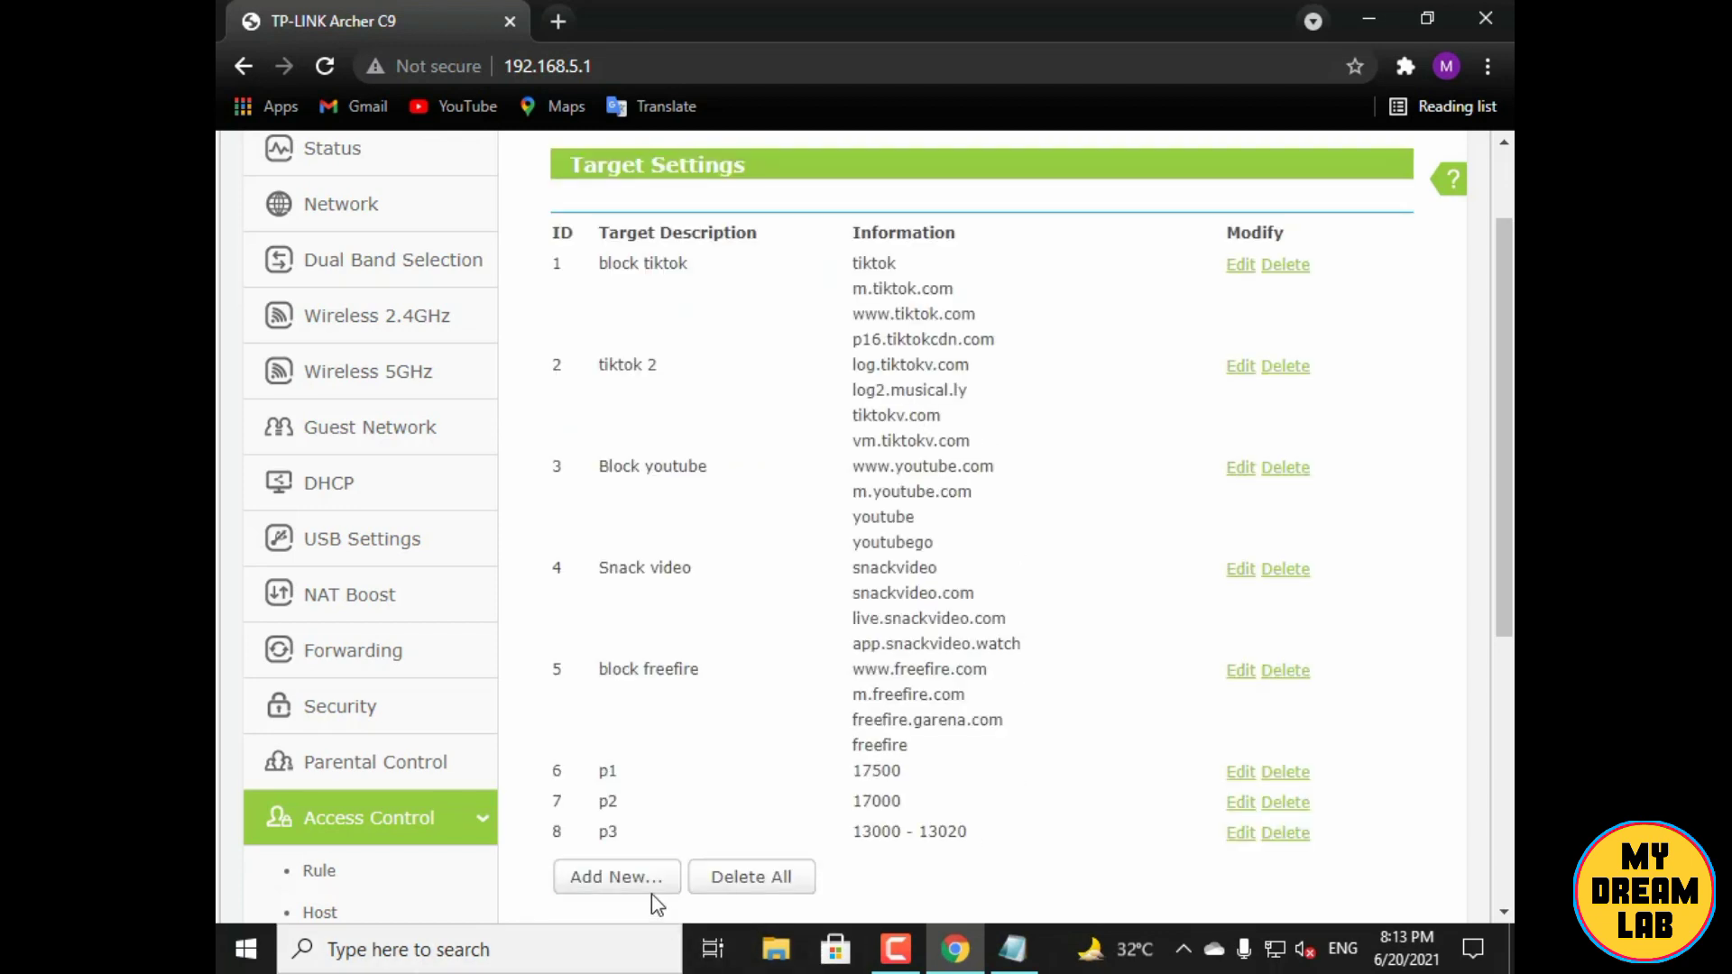
Start another IP Address target entry and describe it as p4
left_click(616, 877)
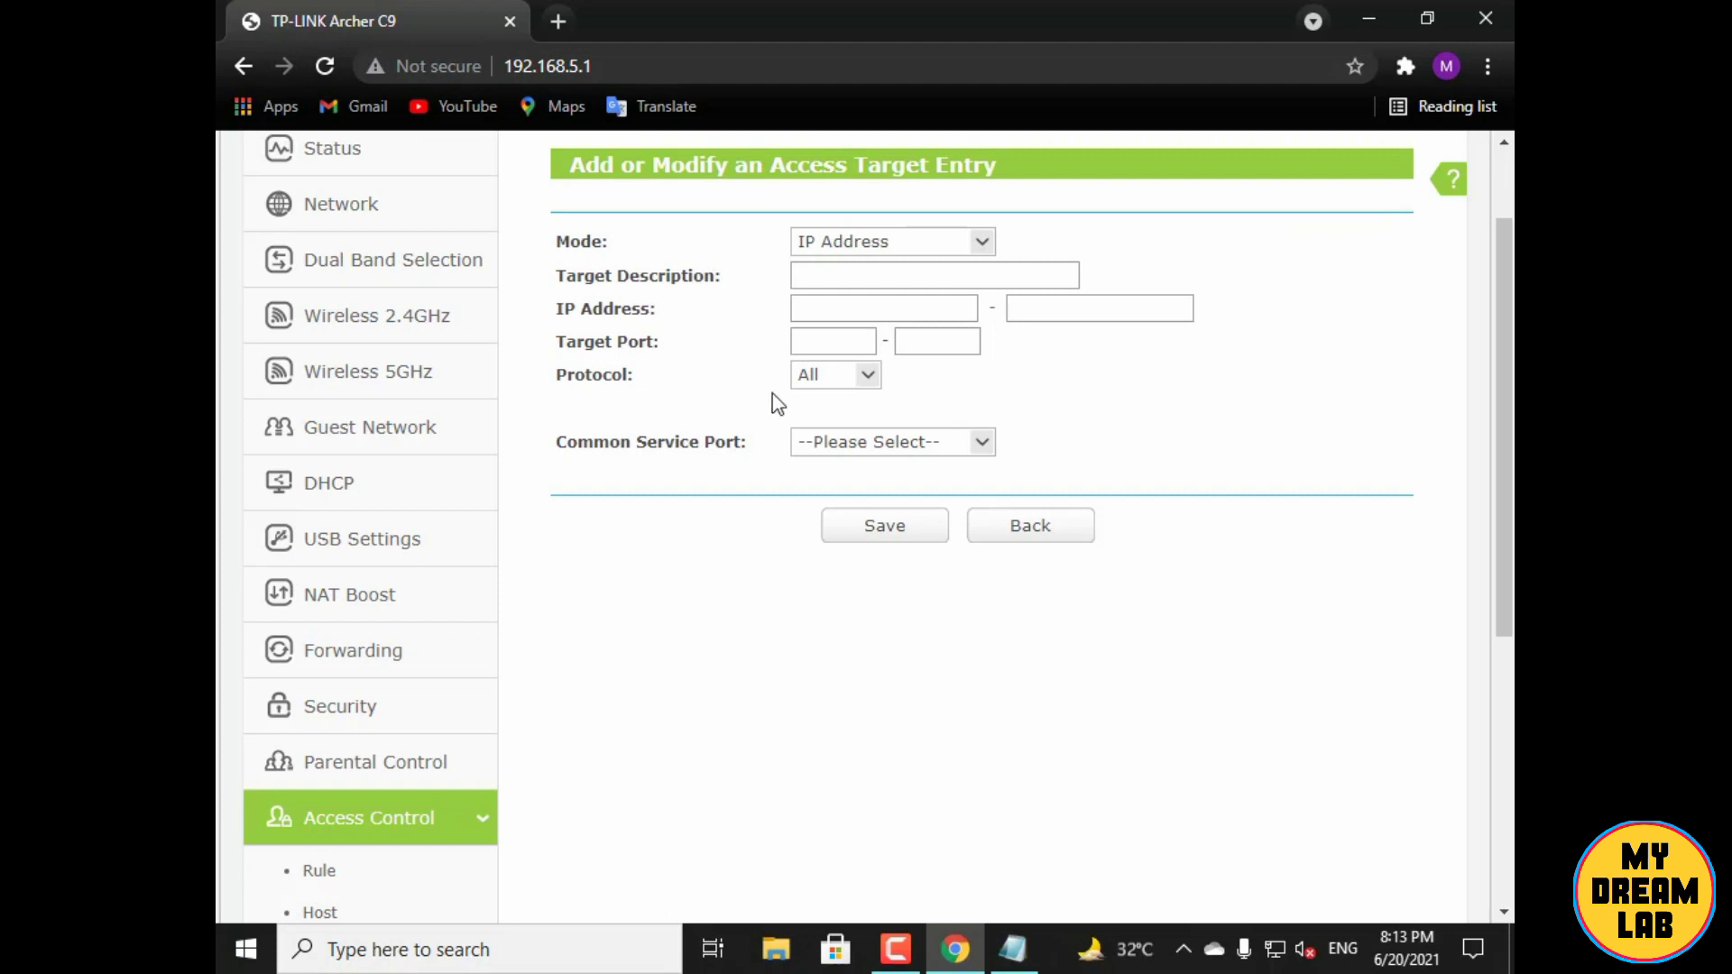
left_click(818, 281)
type("p")
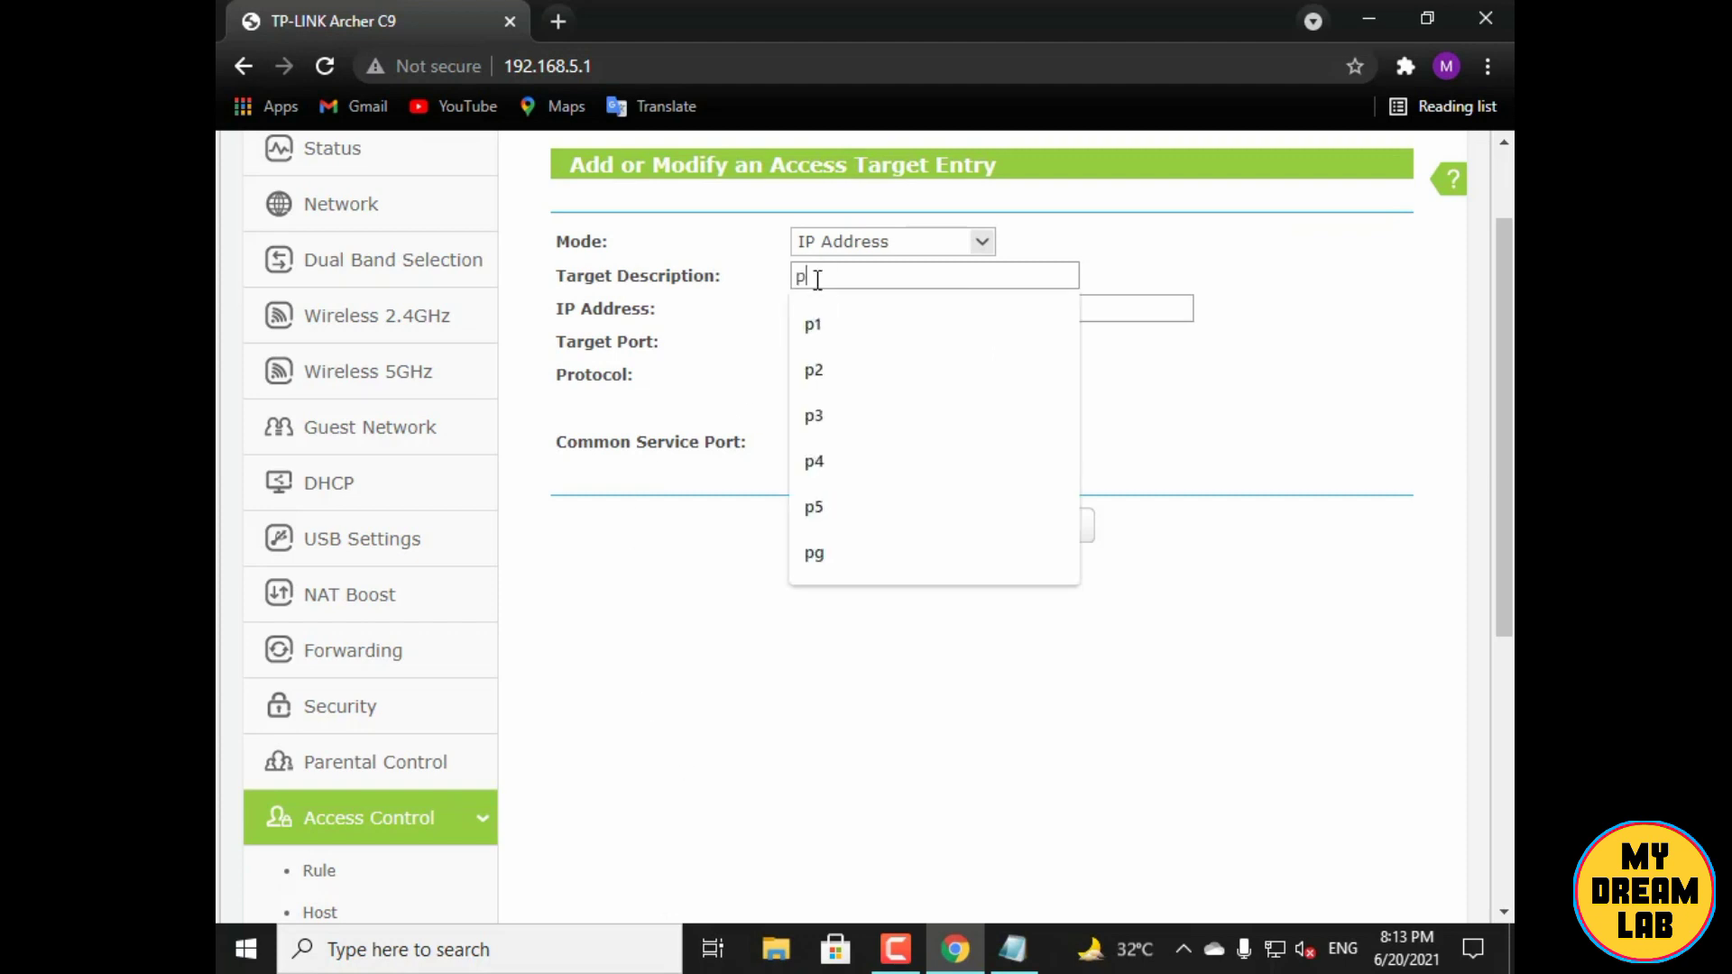
type("4")
left_click(808, 343)
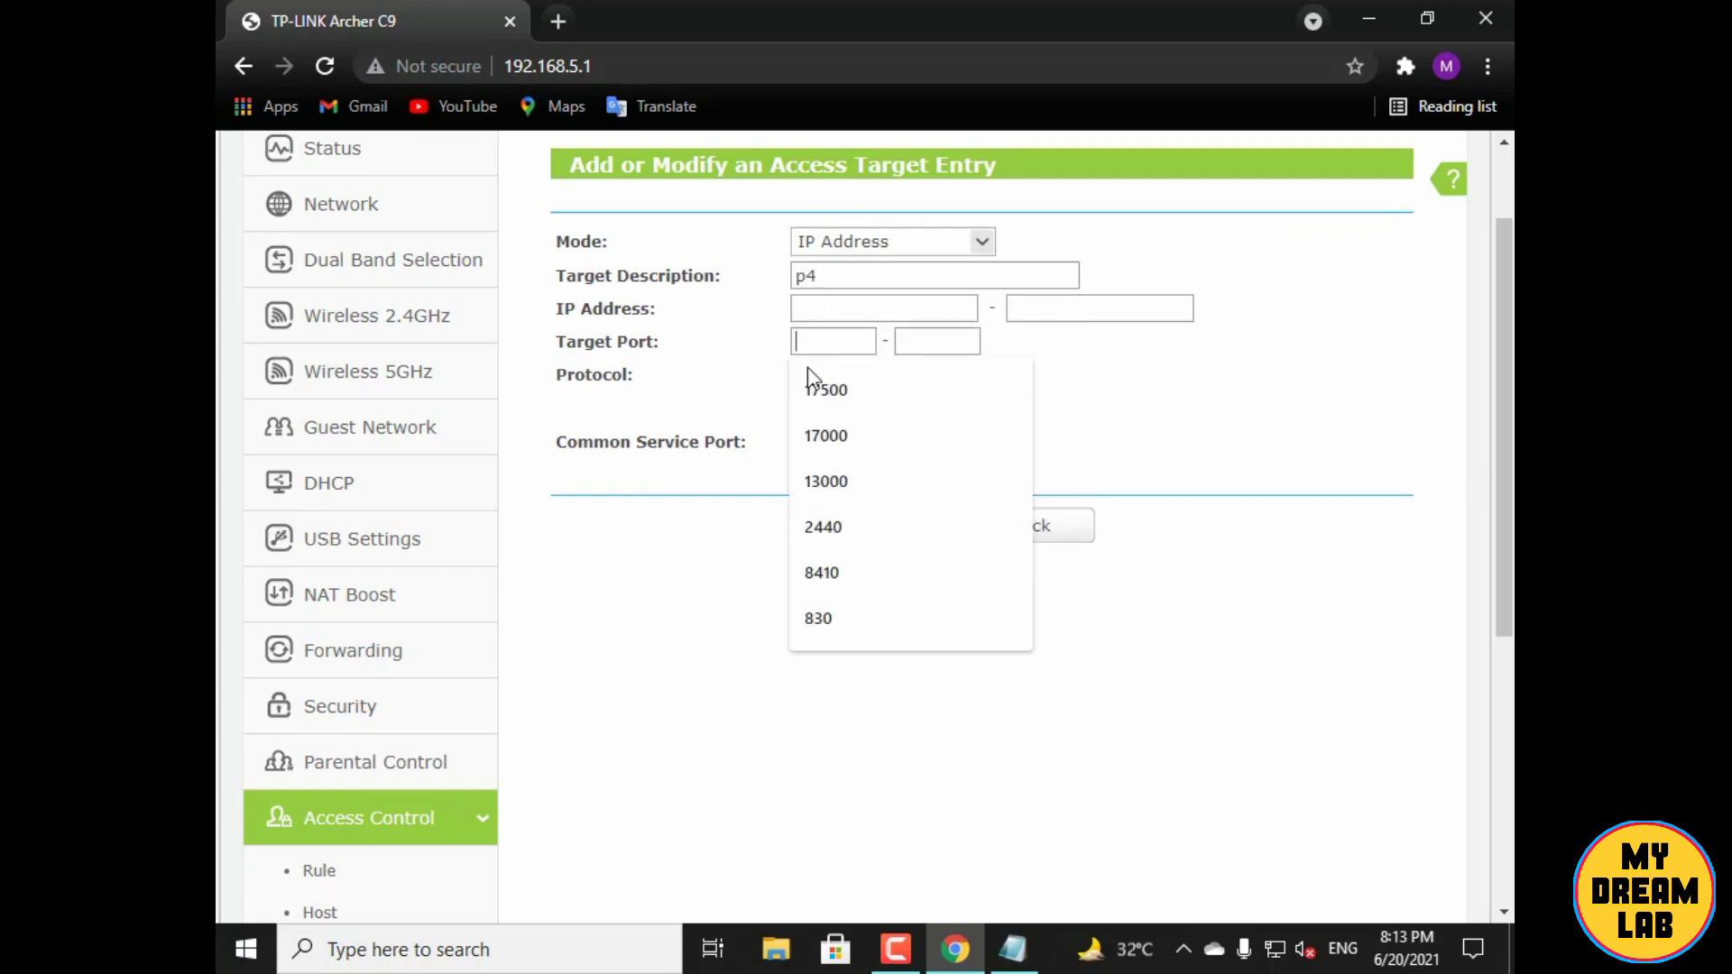
Copy the fourth Pubg mobile value, 35000, from the Notepad note into the p4 entry's starting target port in Chrome and save the entry
left_click(1012, 948)
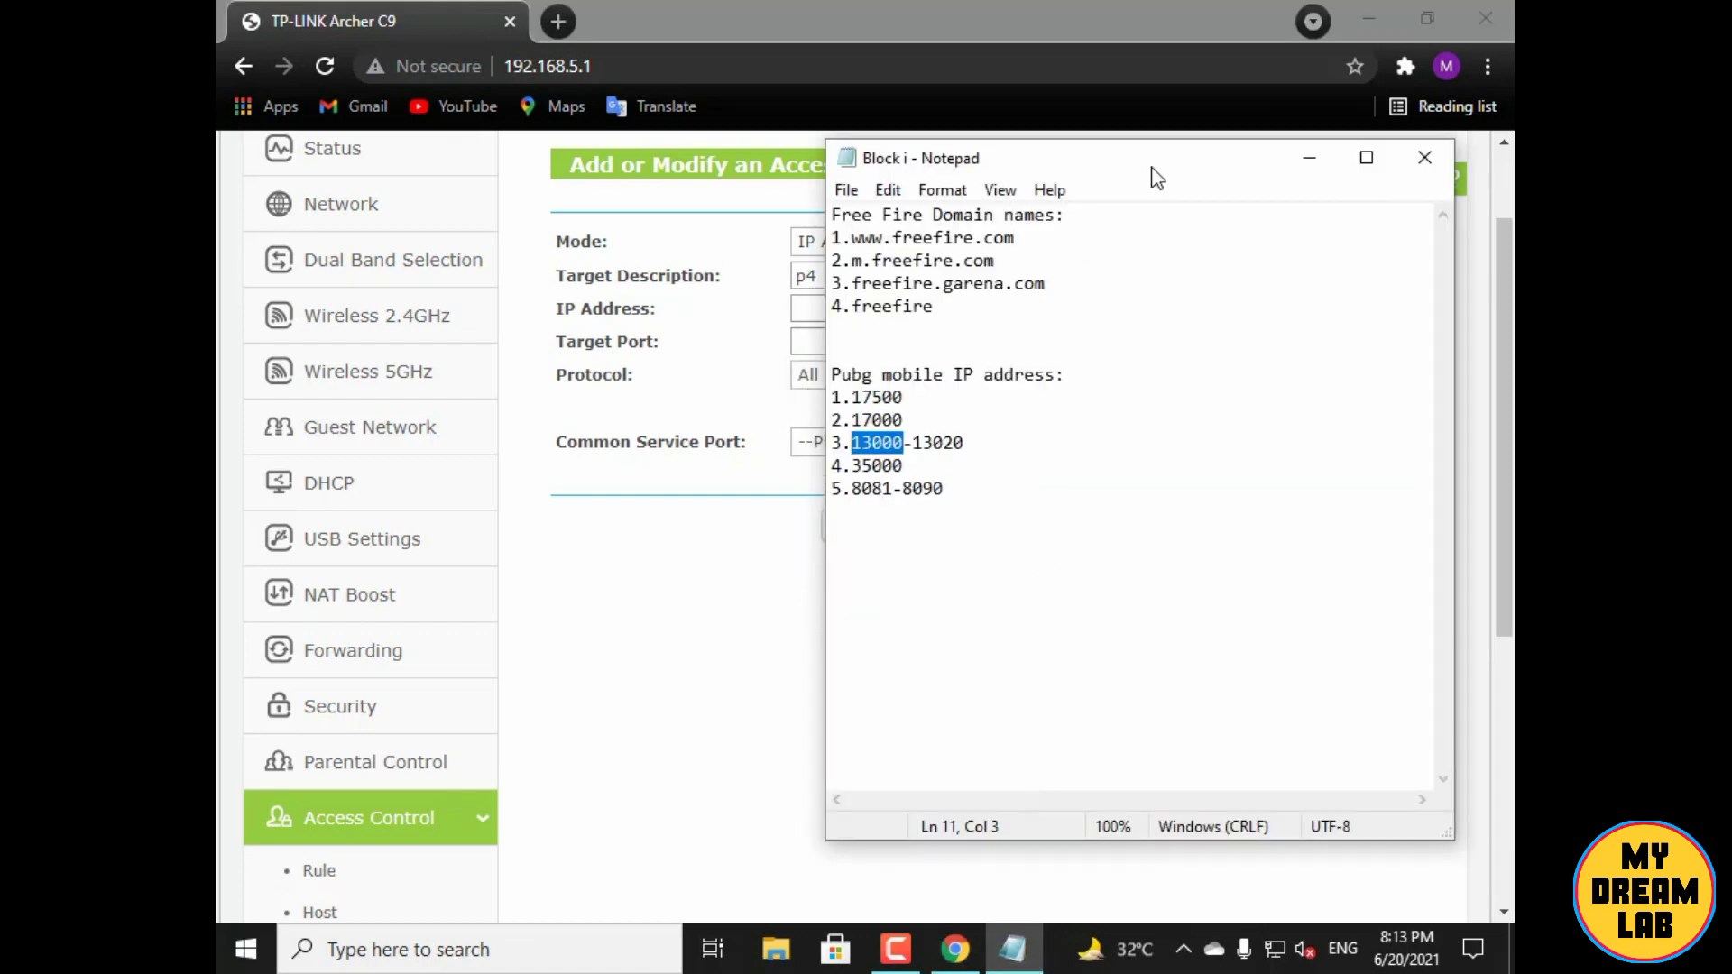
left_click_drag(1151, 168, 1278, 169)
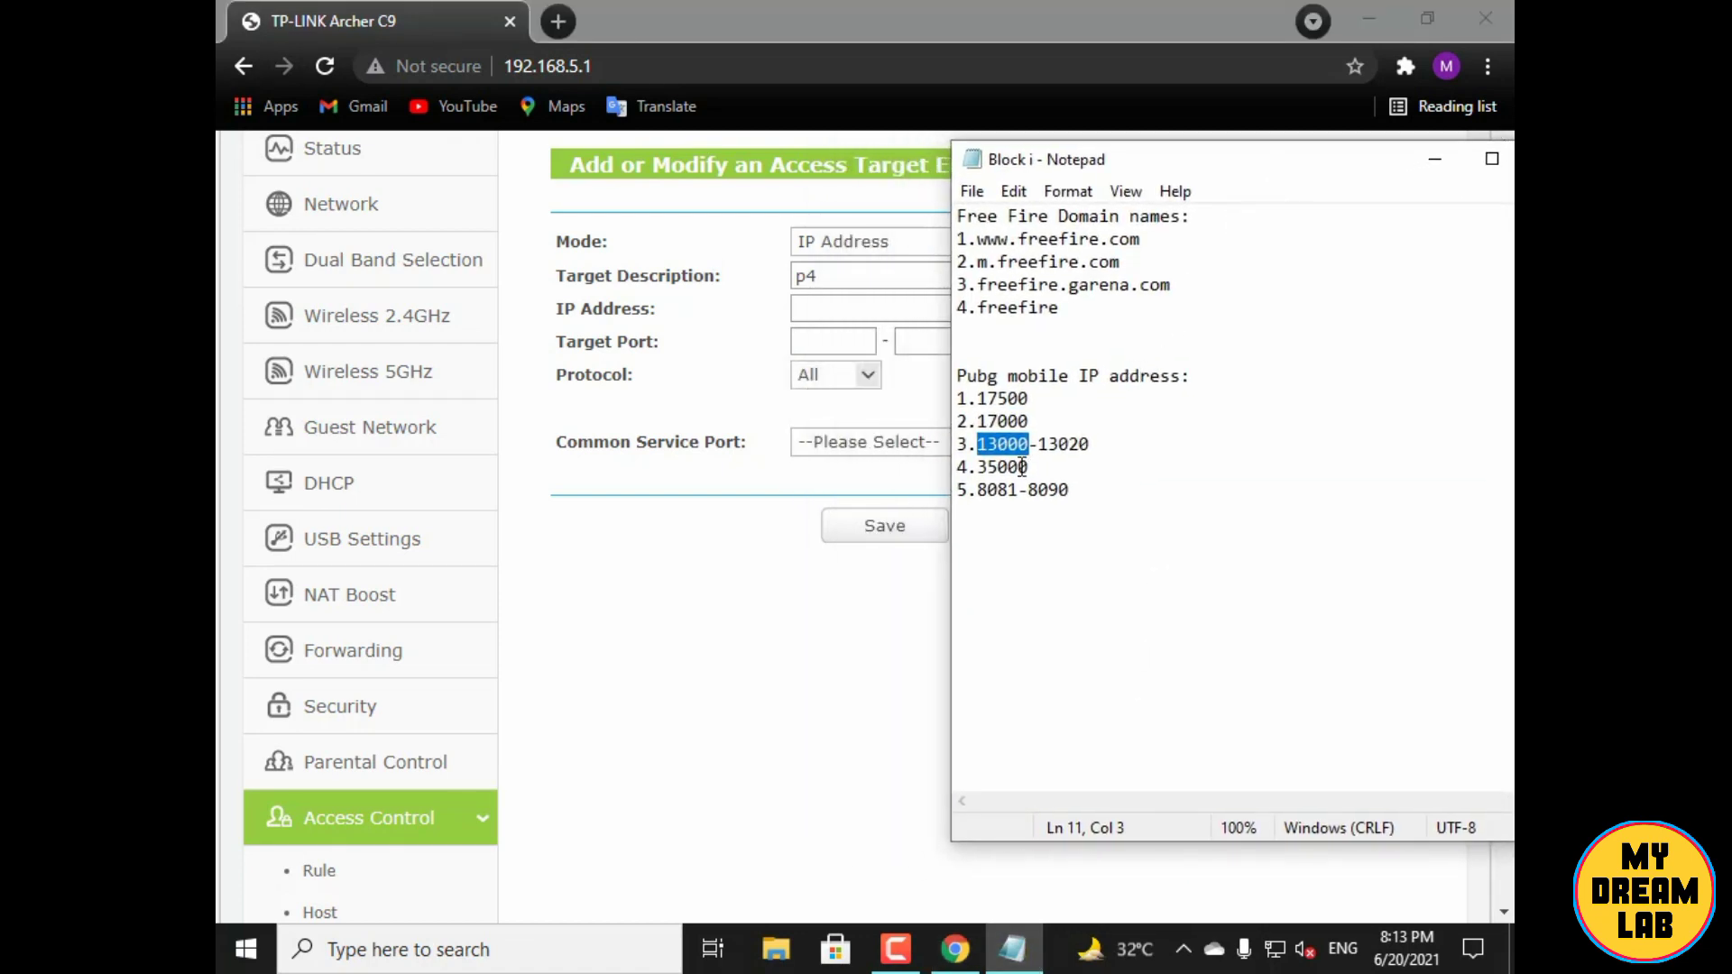
left_click_drag(1029, 468, 981, 471)
key("ctrl+c")
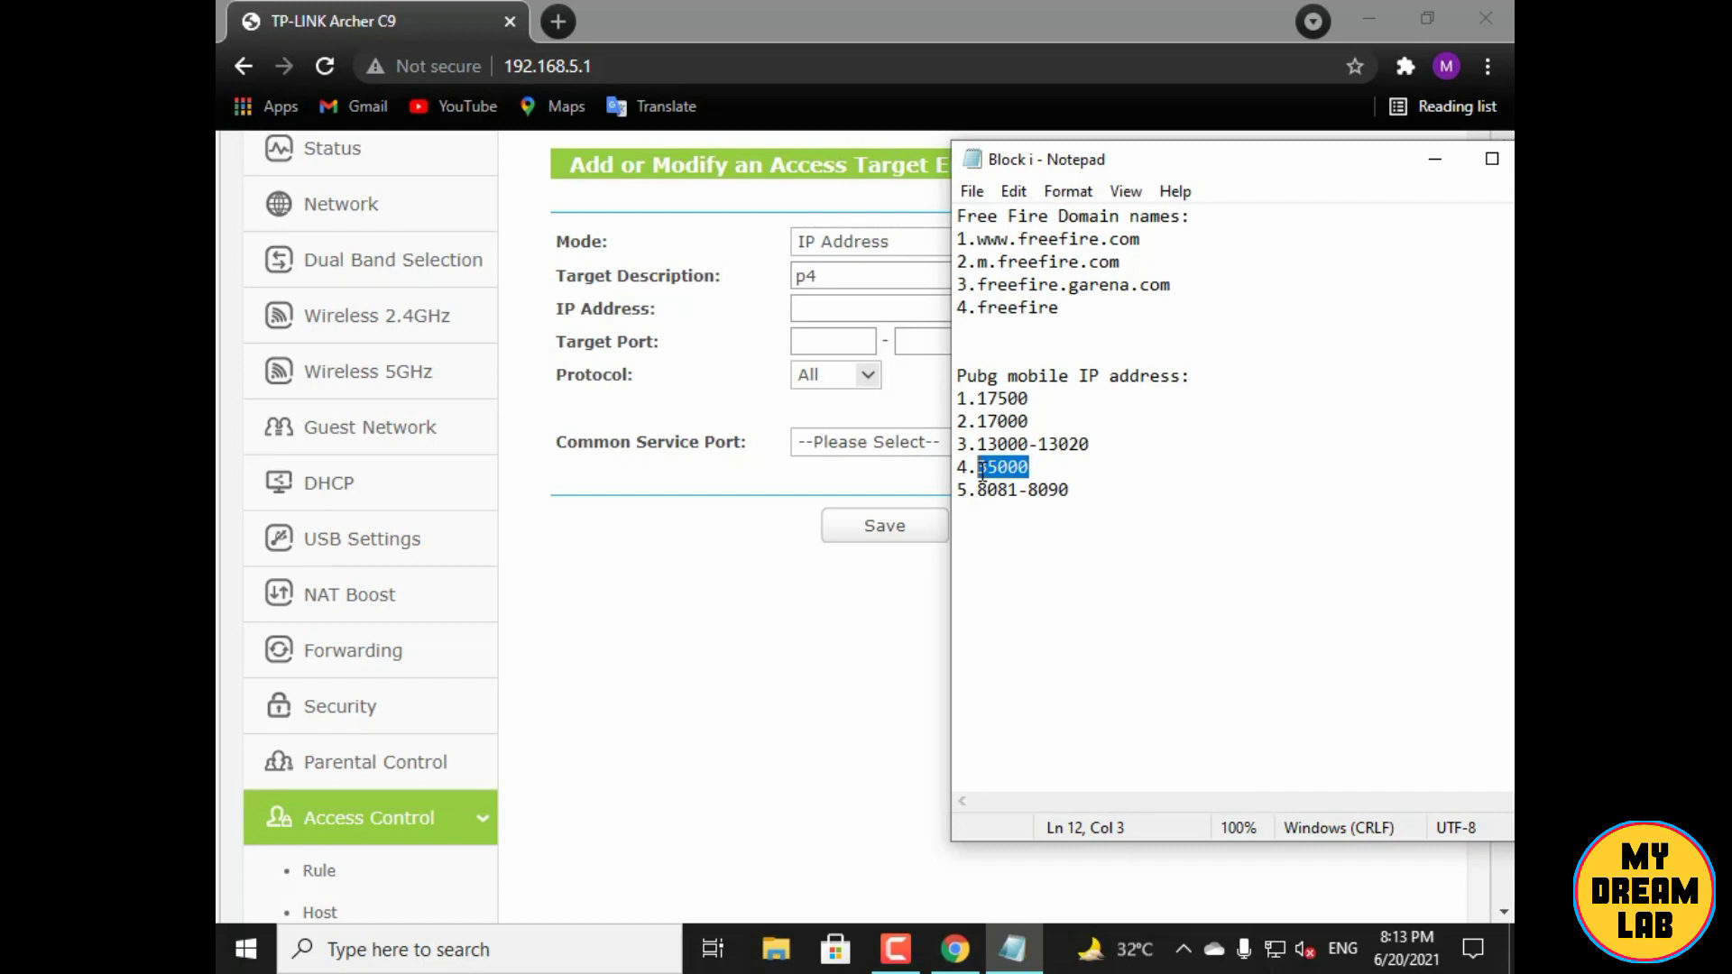
left_click(818, 339)
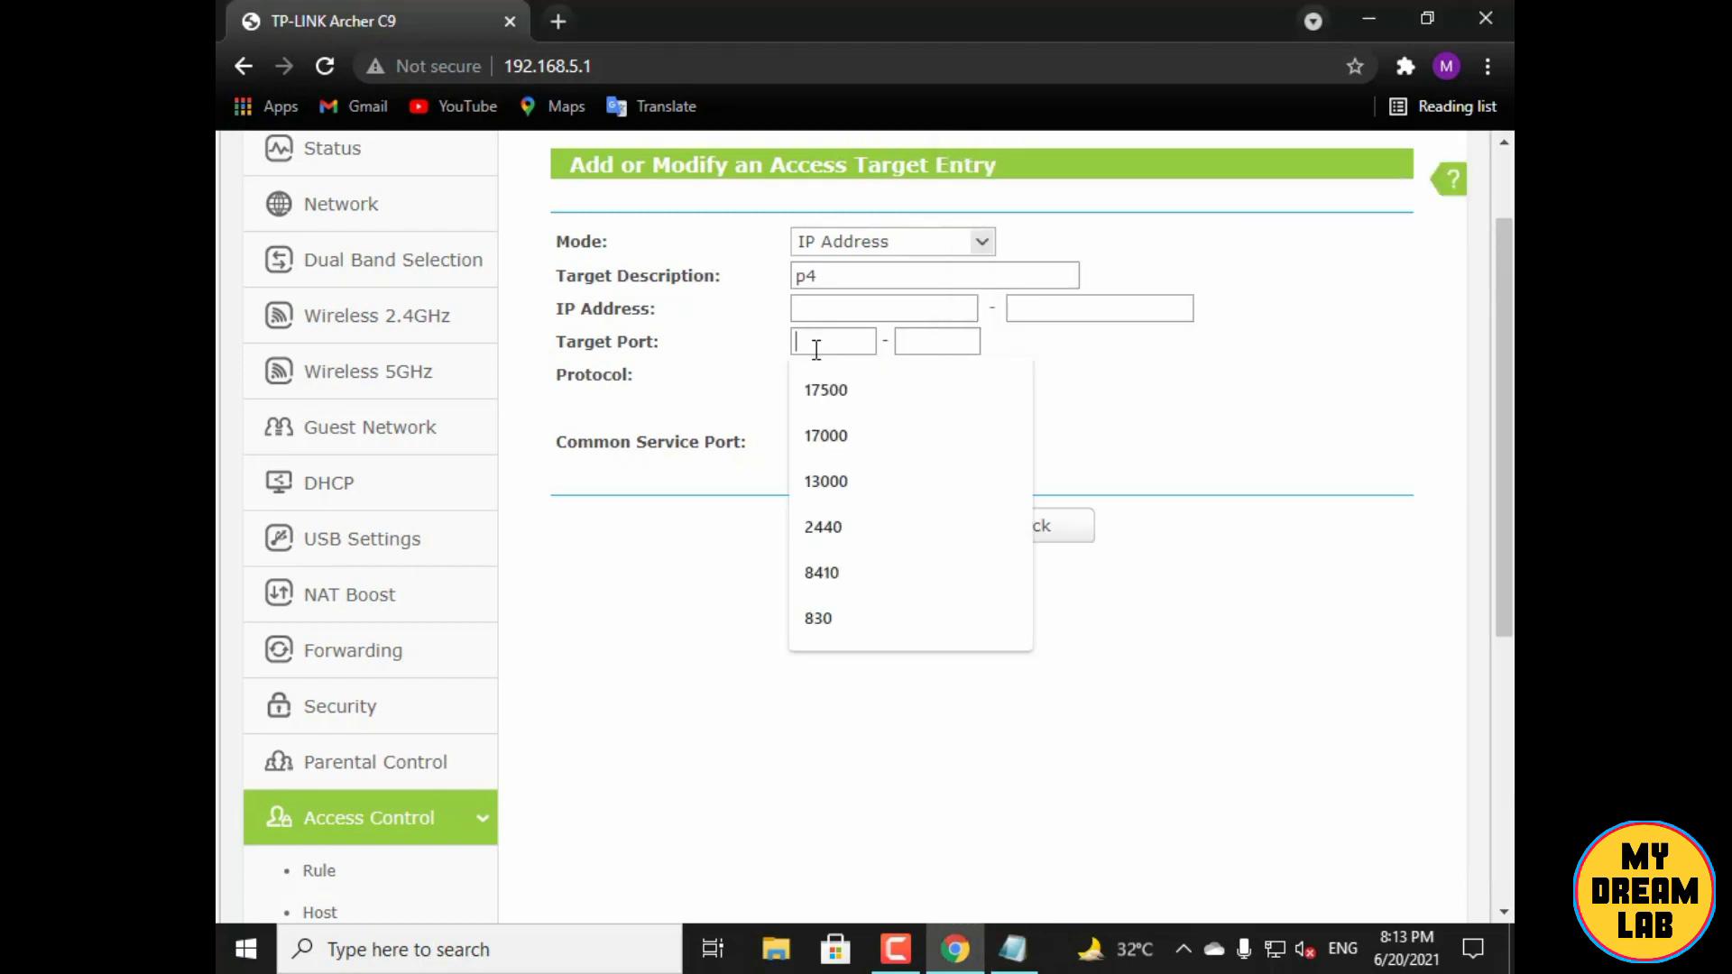
key("ctrl+v")
left_click(852, 532)
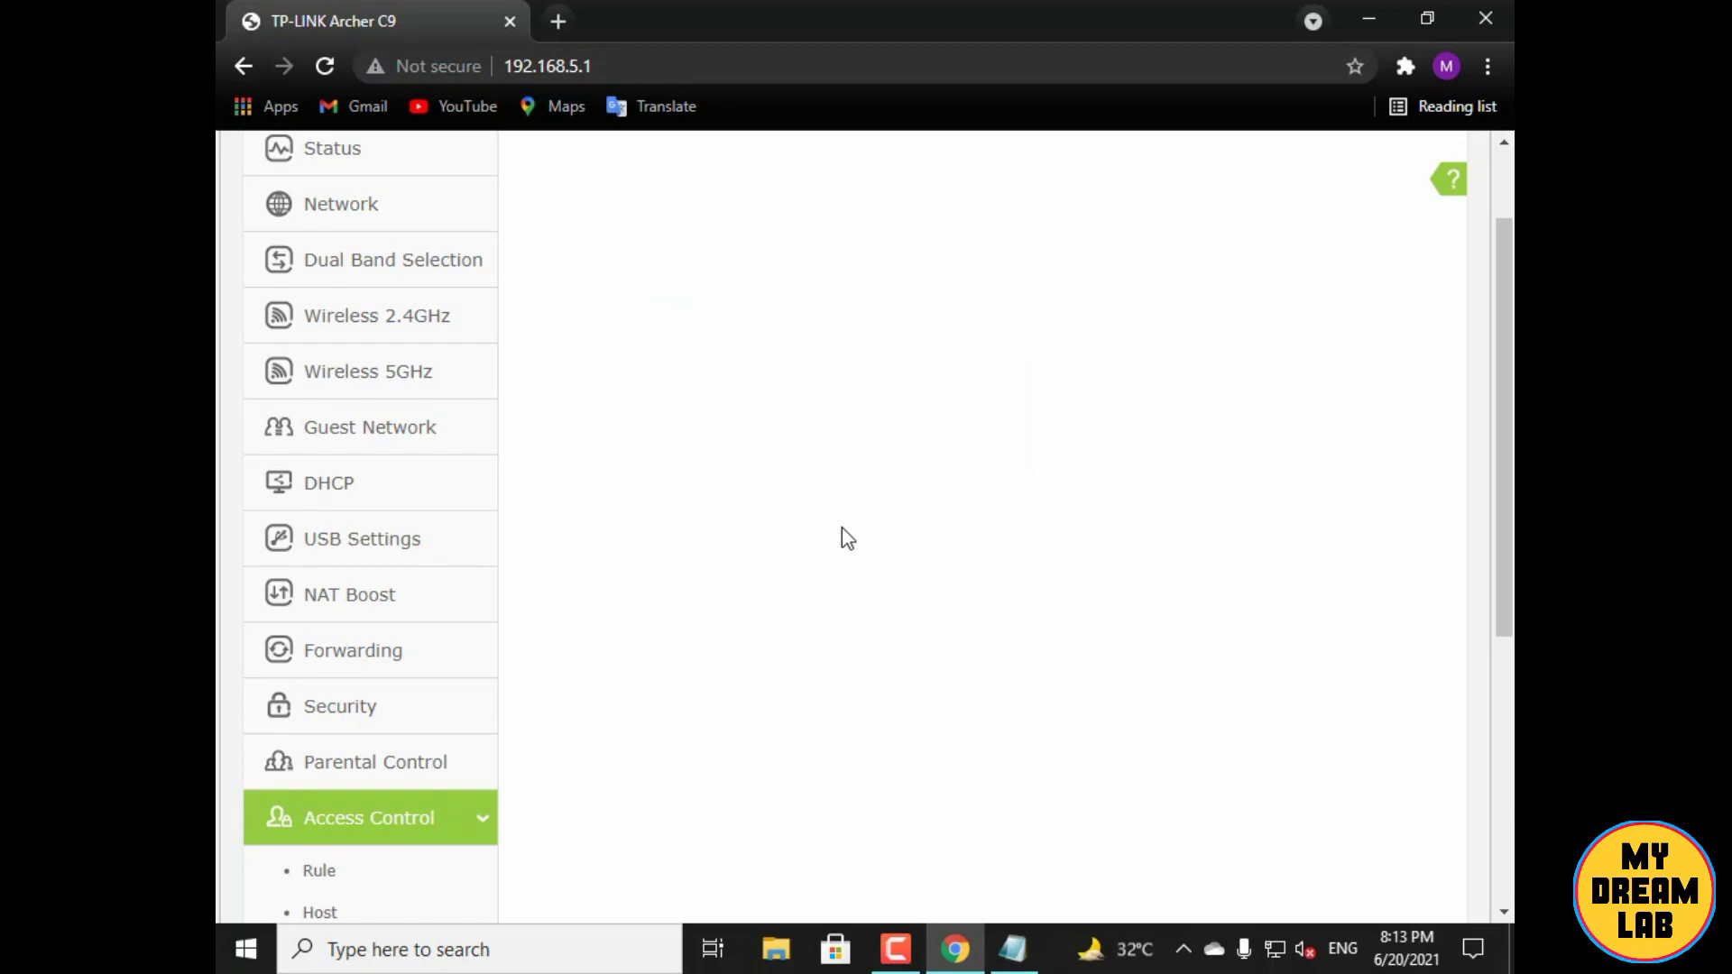
Start another IP Address target entry and describe it as p5
left_click(620, 877)
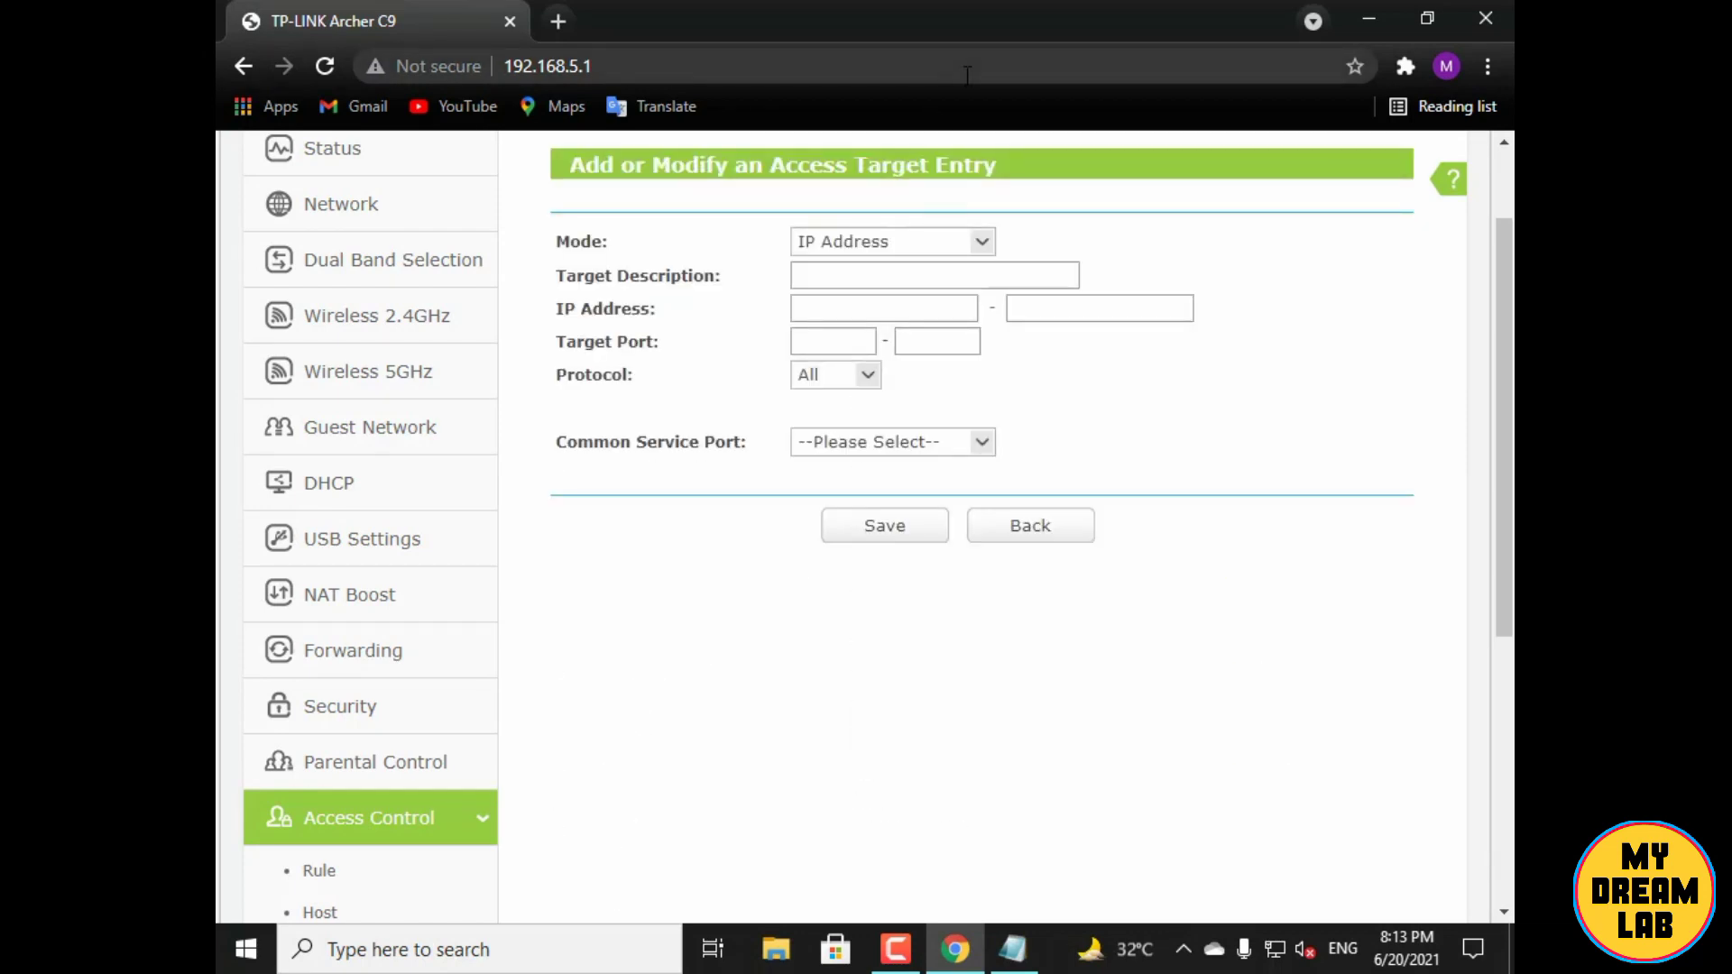
left_click(919, 283)
type("p")
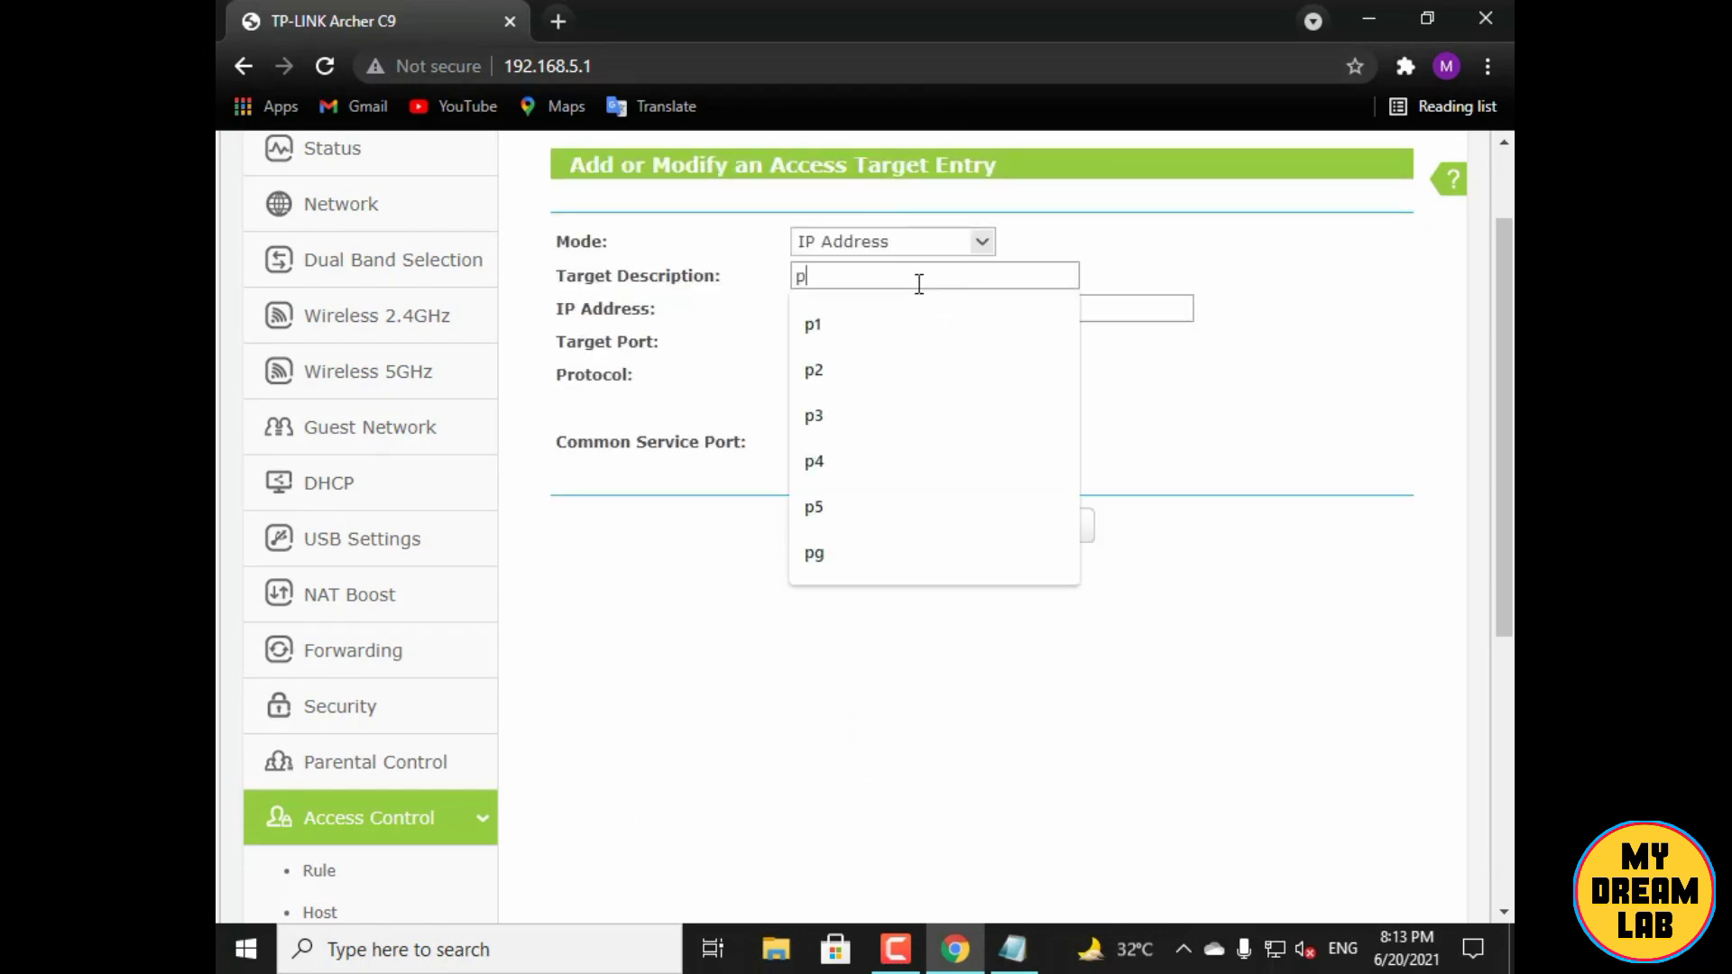
left_click(814, 507)
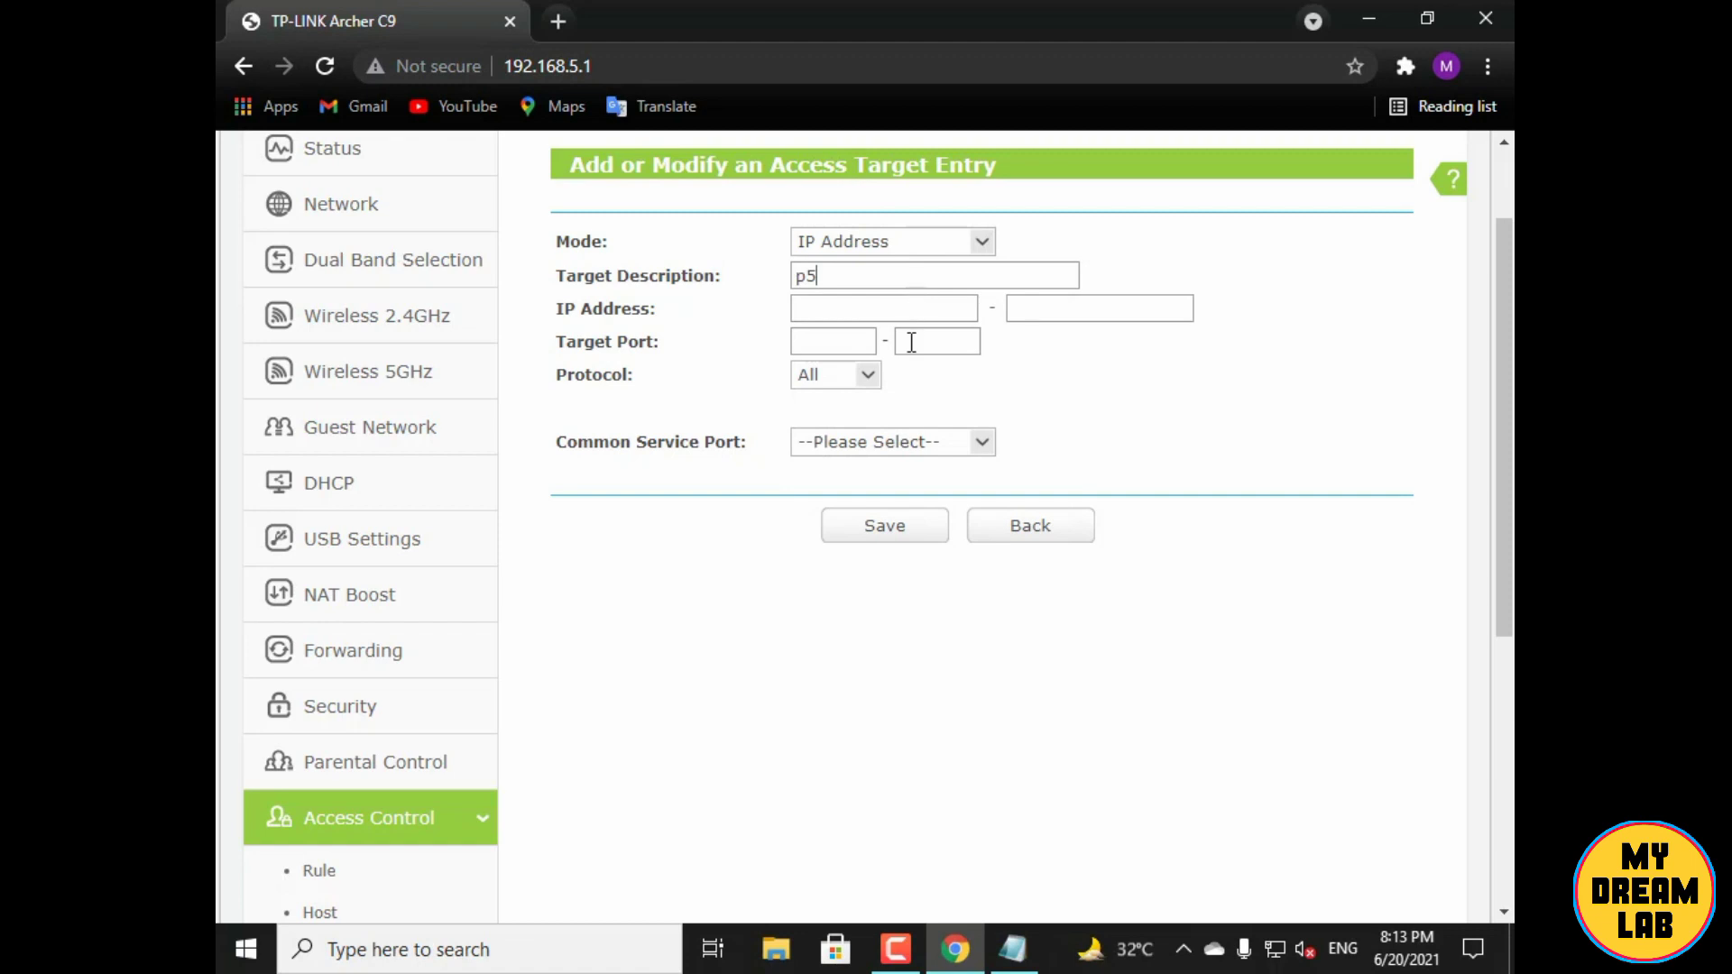
left_click(815, 342)
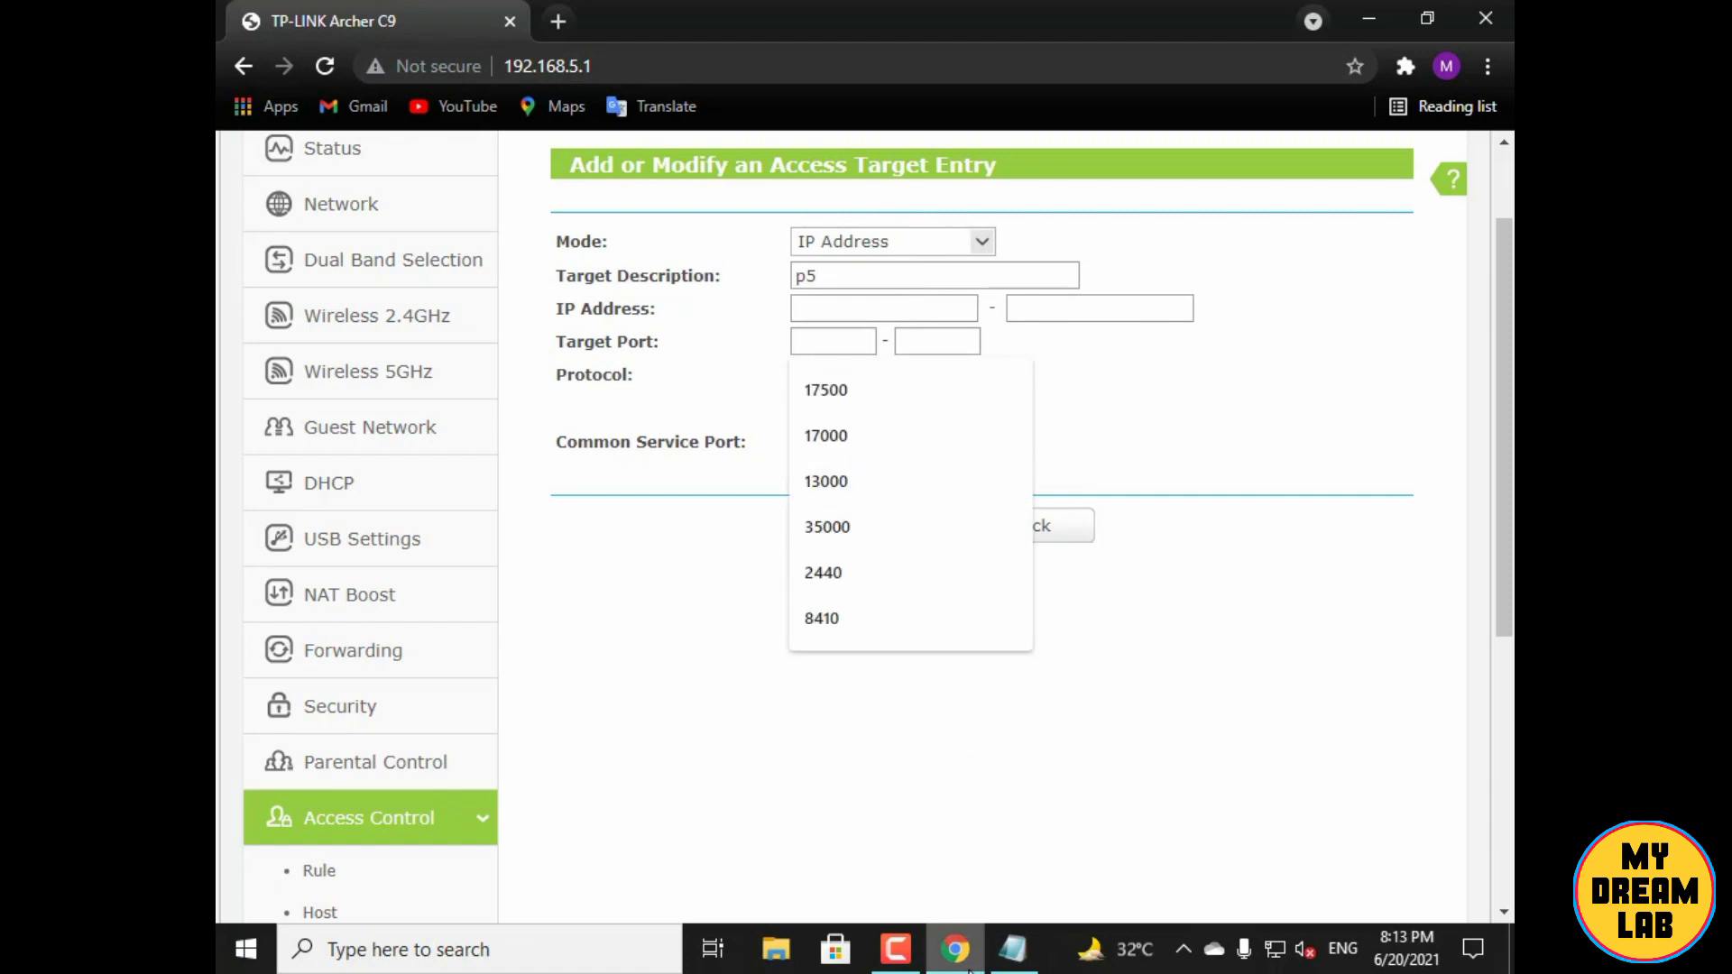
Copy 8081, the start of the fifth Pubg mobile range, from the Notepad note into the p5 entry's starting target port in Chrome
left_click(1006, 958)
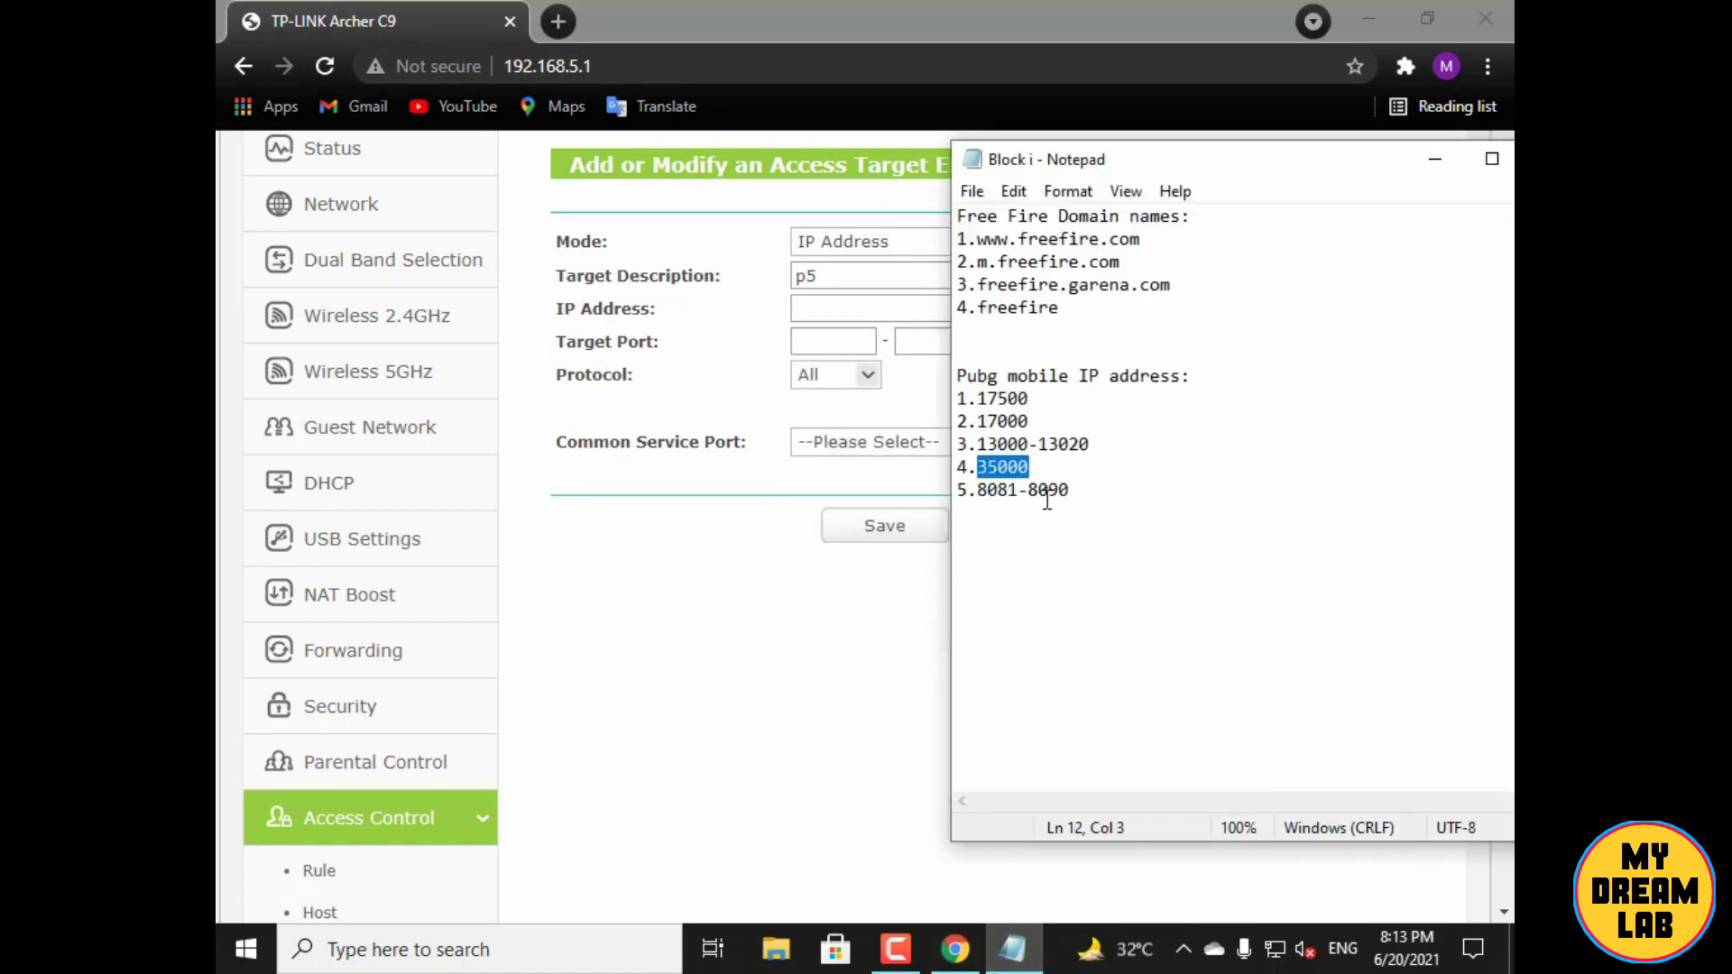
left_click_drag(1015, 490, 985, 492)
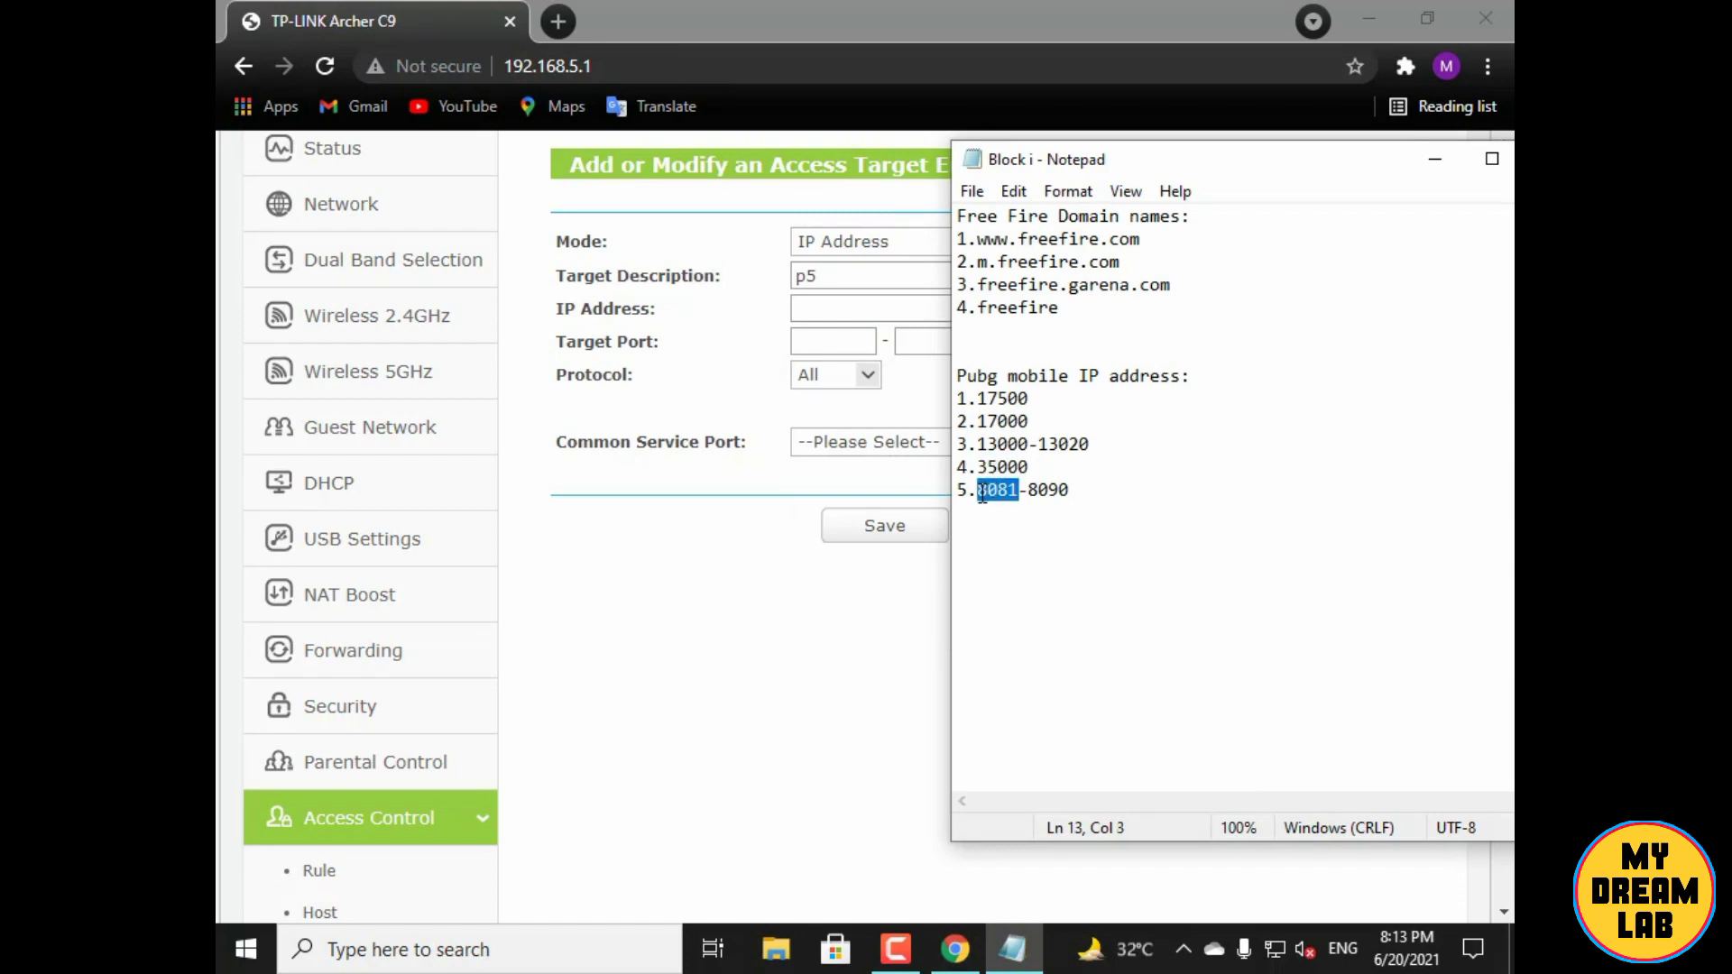
left_click(829, 340)
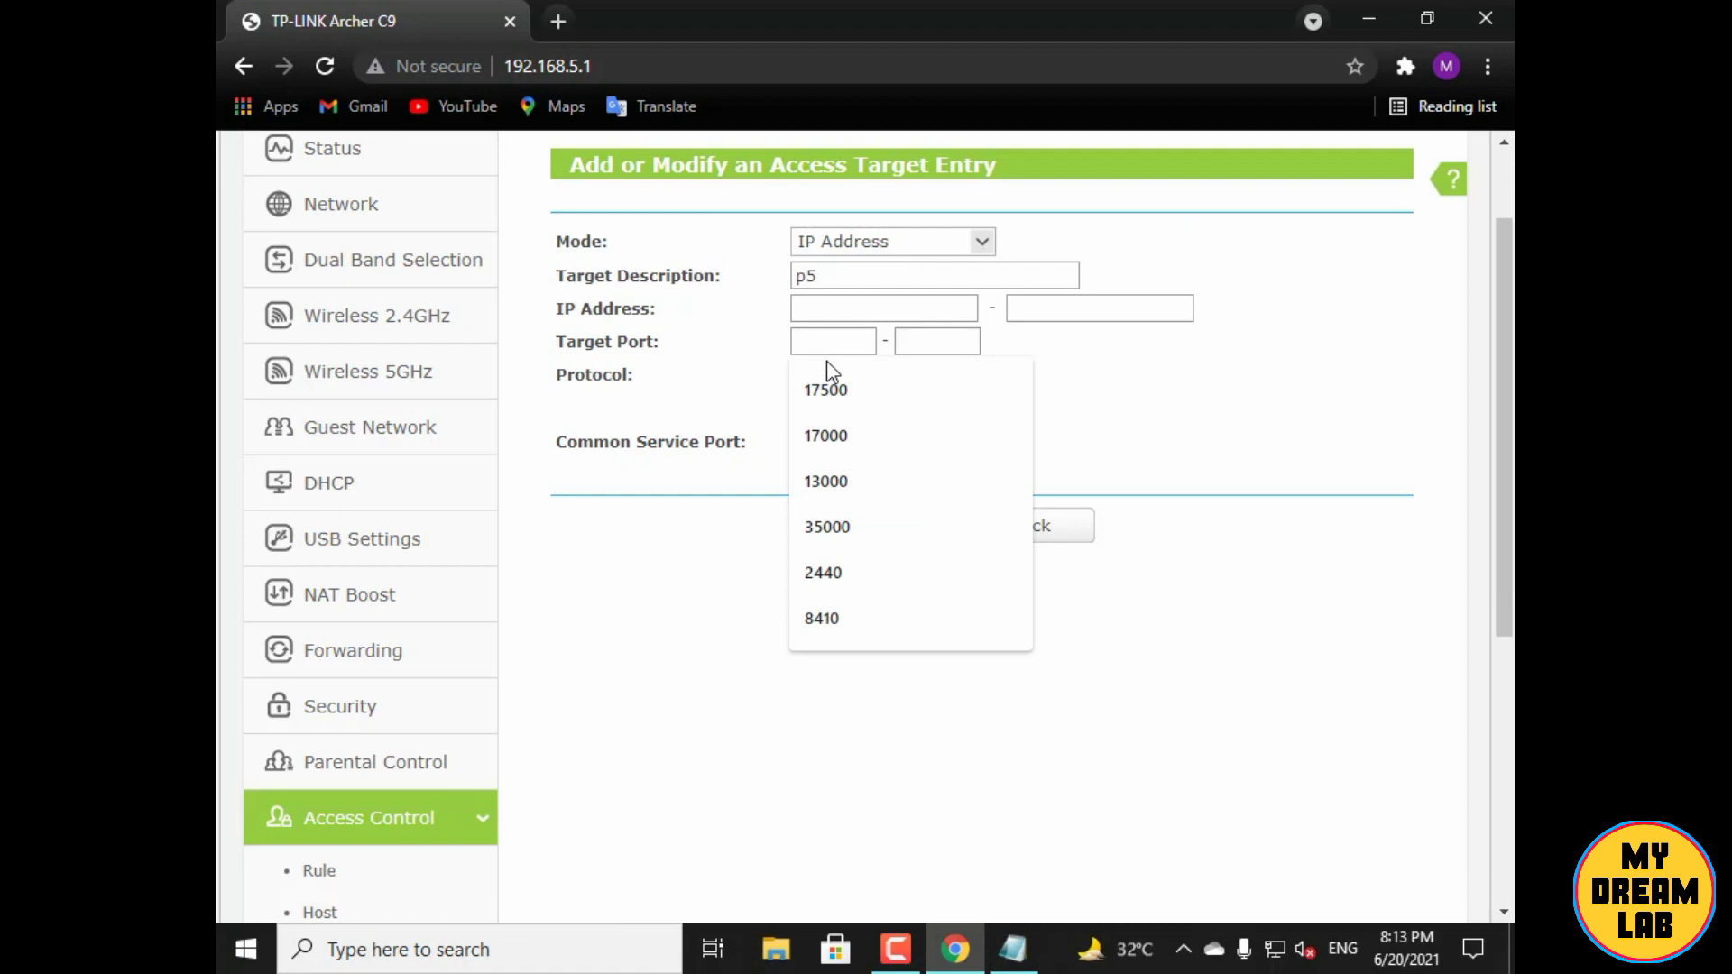
type("8081")
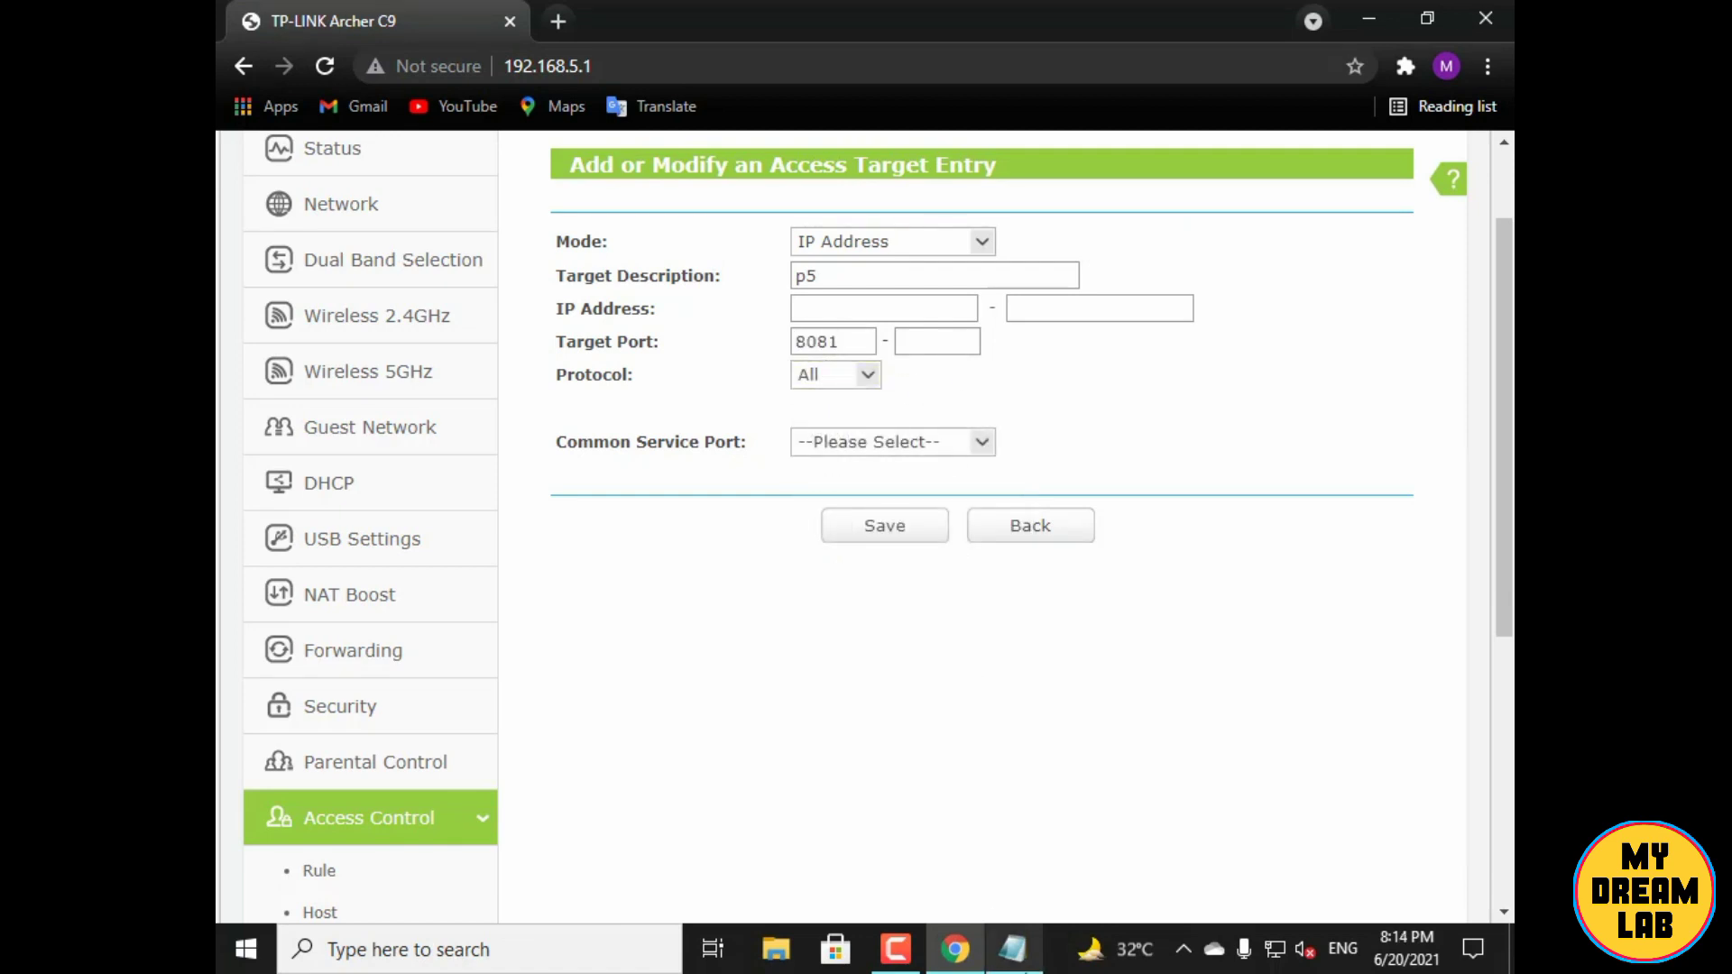
Copy 8090, the end of the fifth Pubg mobile range, from the Notepad note into the p5 entry's ending target port in Chrome and save
left_click(1013, 948)
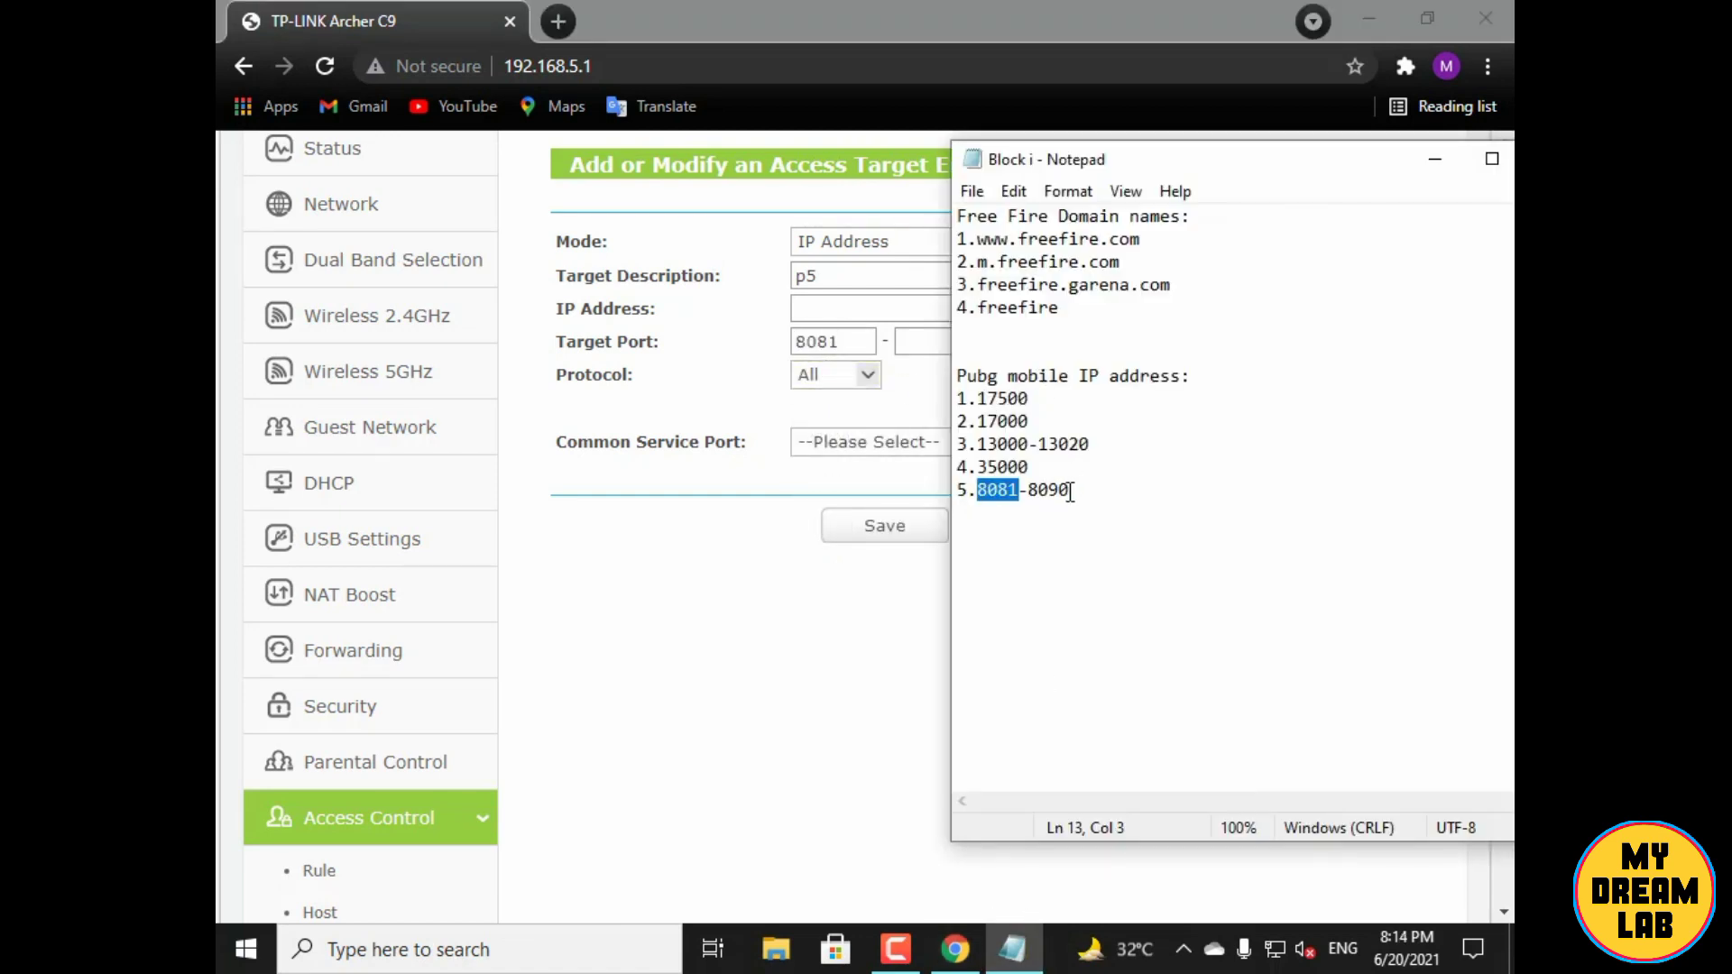
left_click_drag(1071, 492, 1034, 492)
key("ctrl+c")
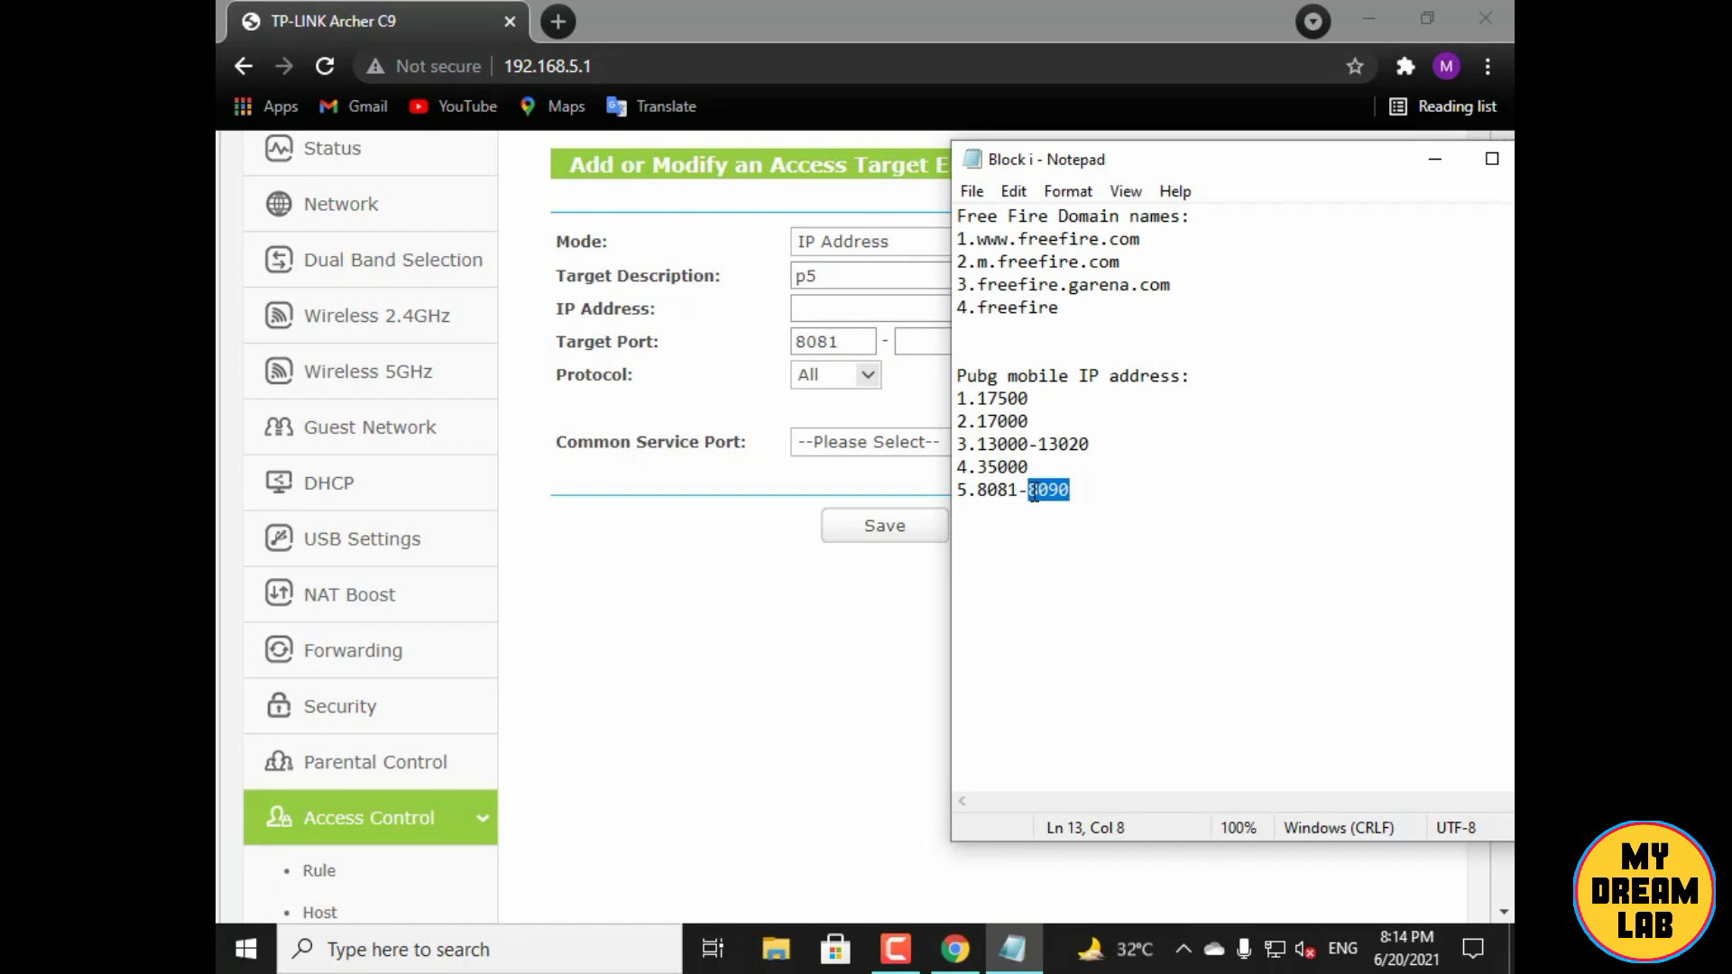
left_click(836, 599)
left_click(925, 347)
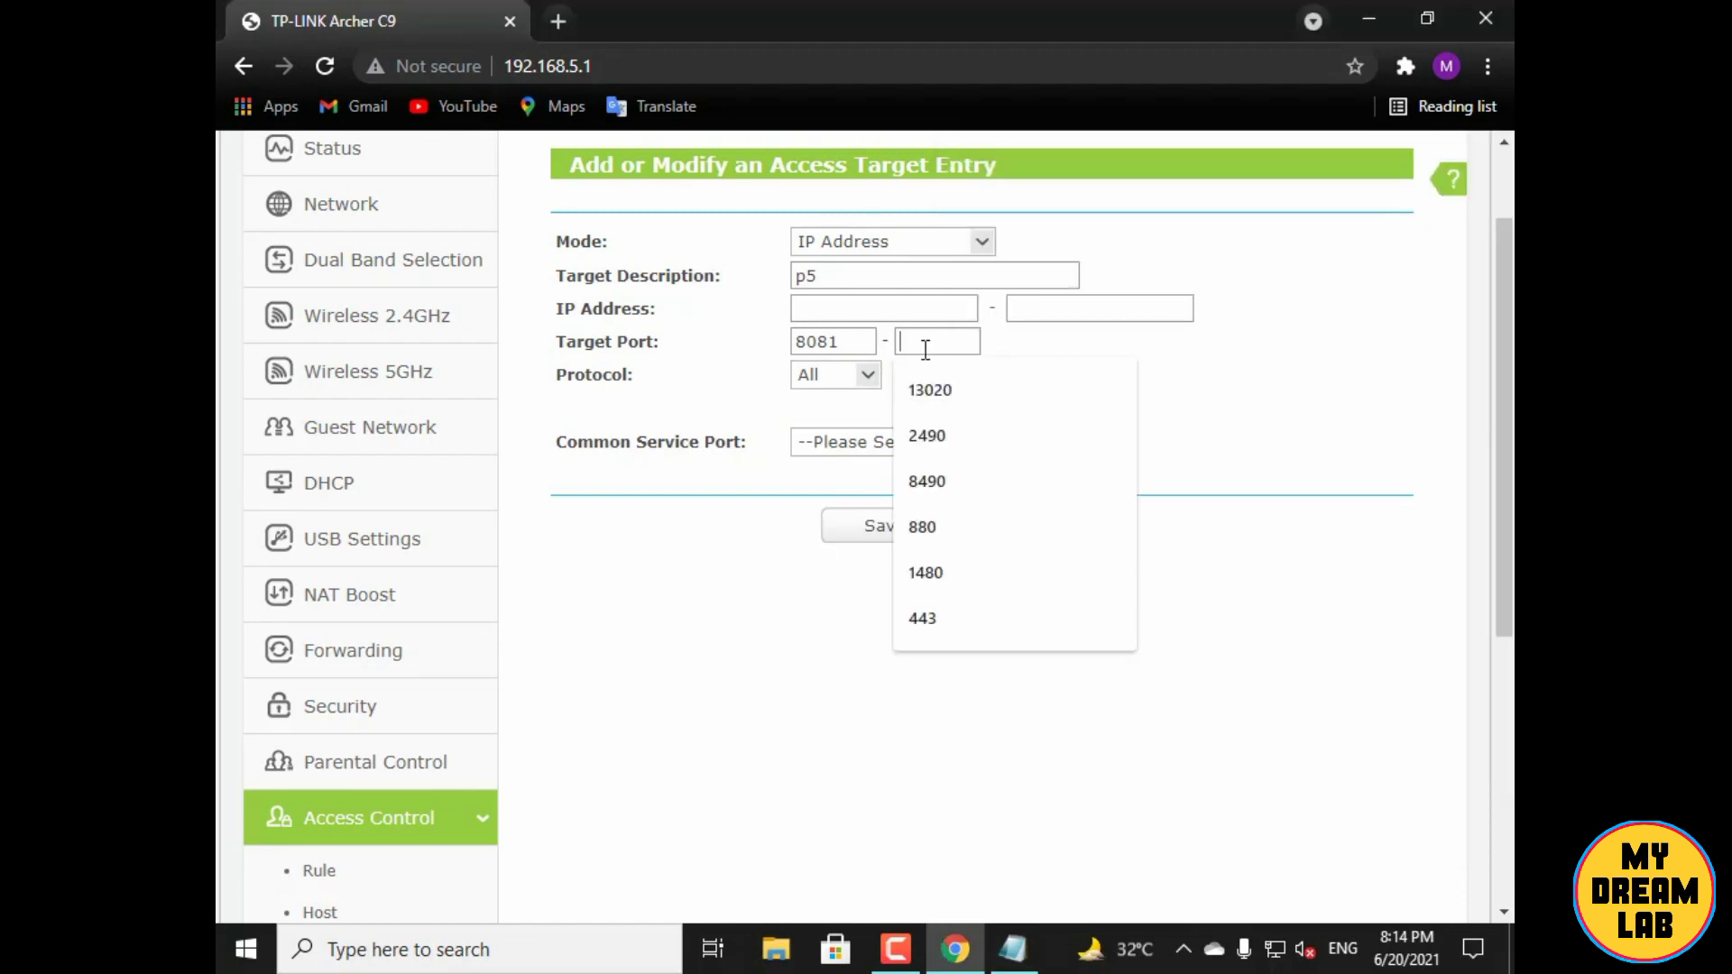
key("ctrl+v")
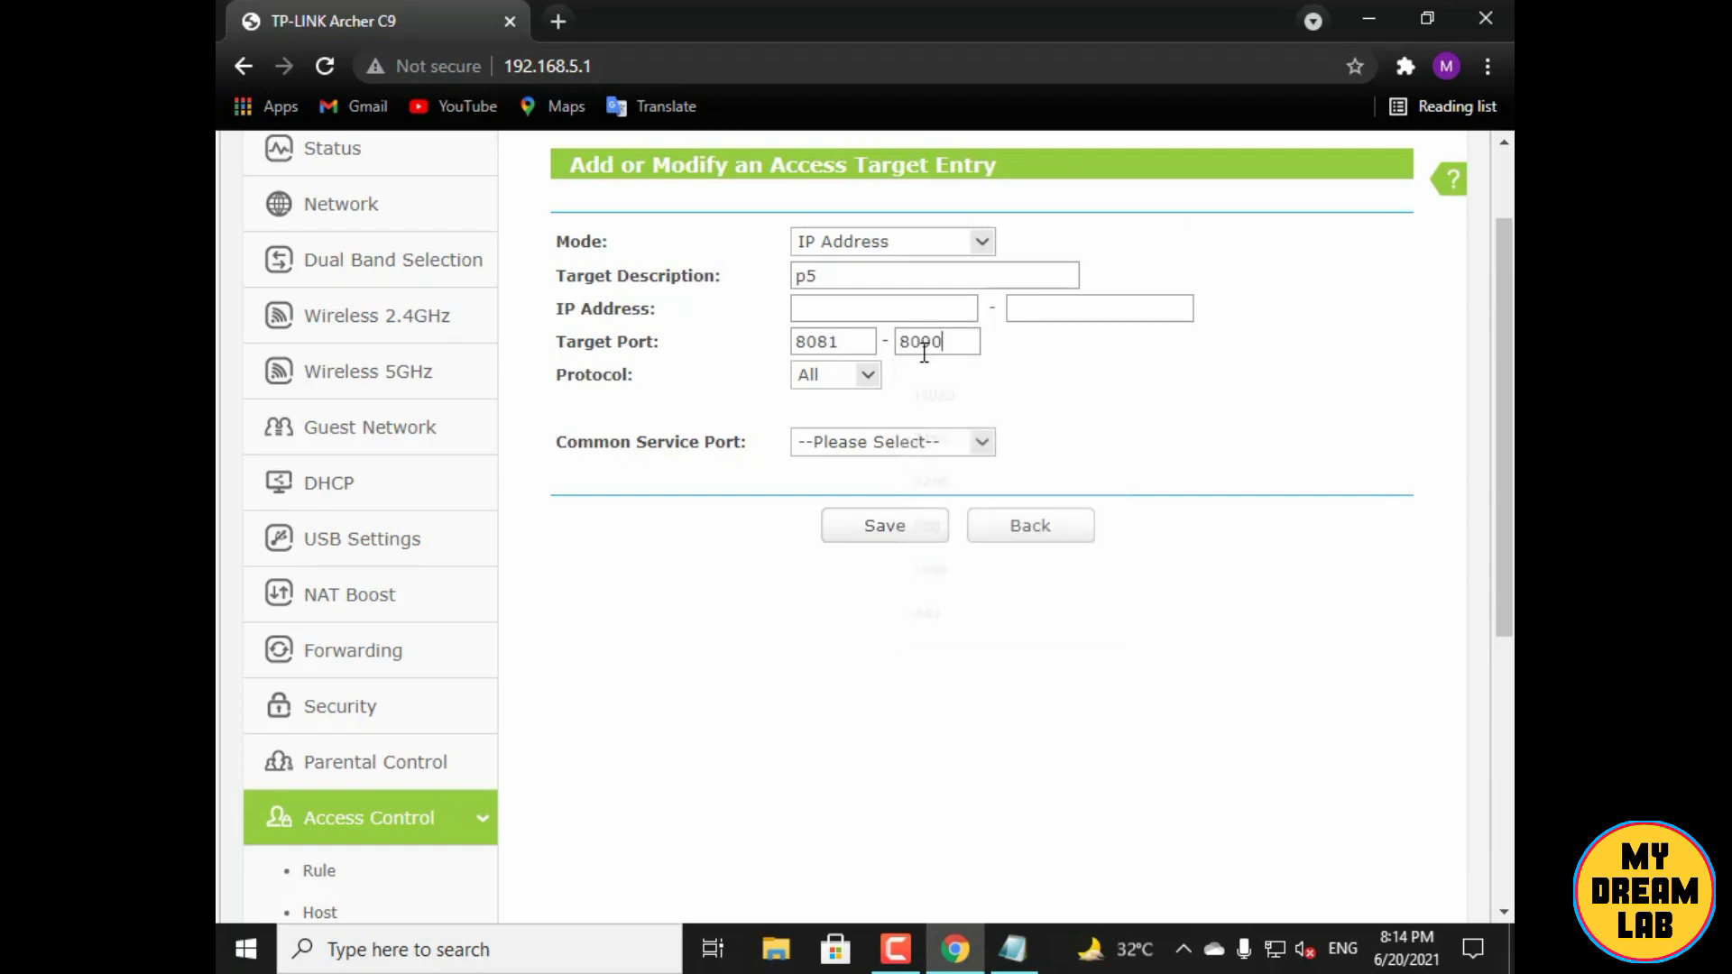
left_click(862, 528)
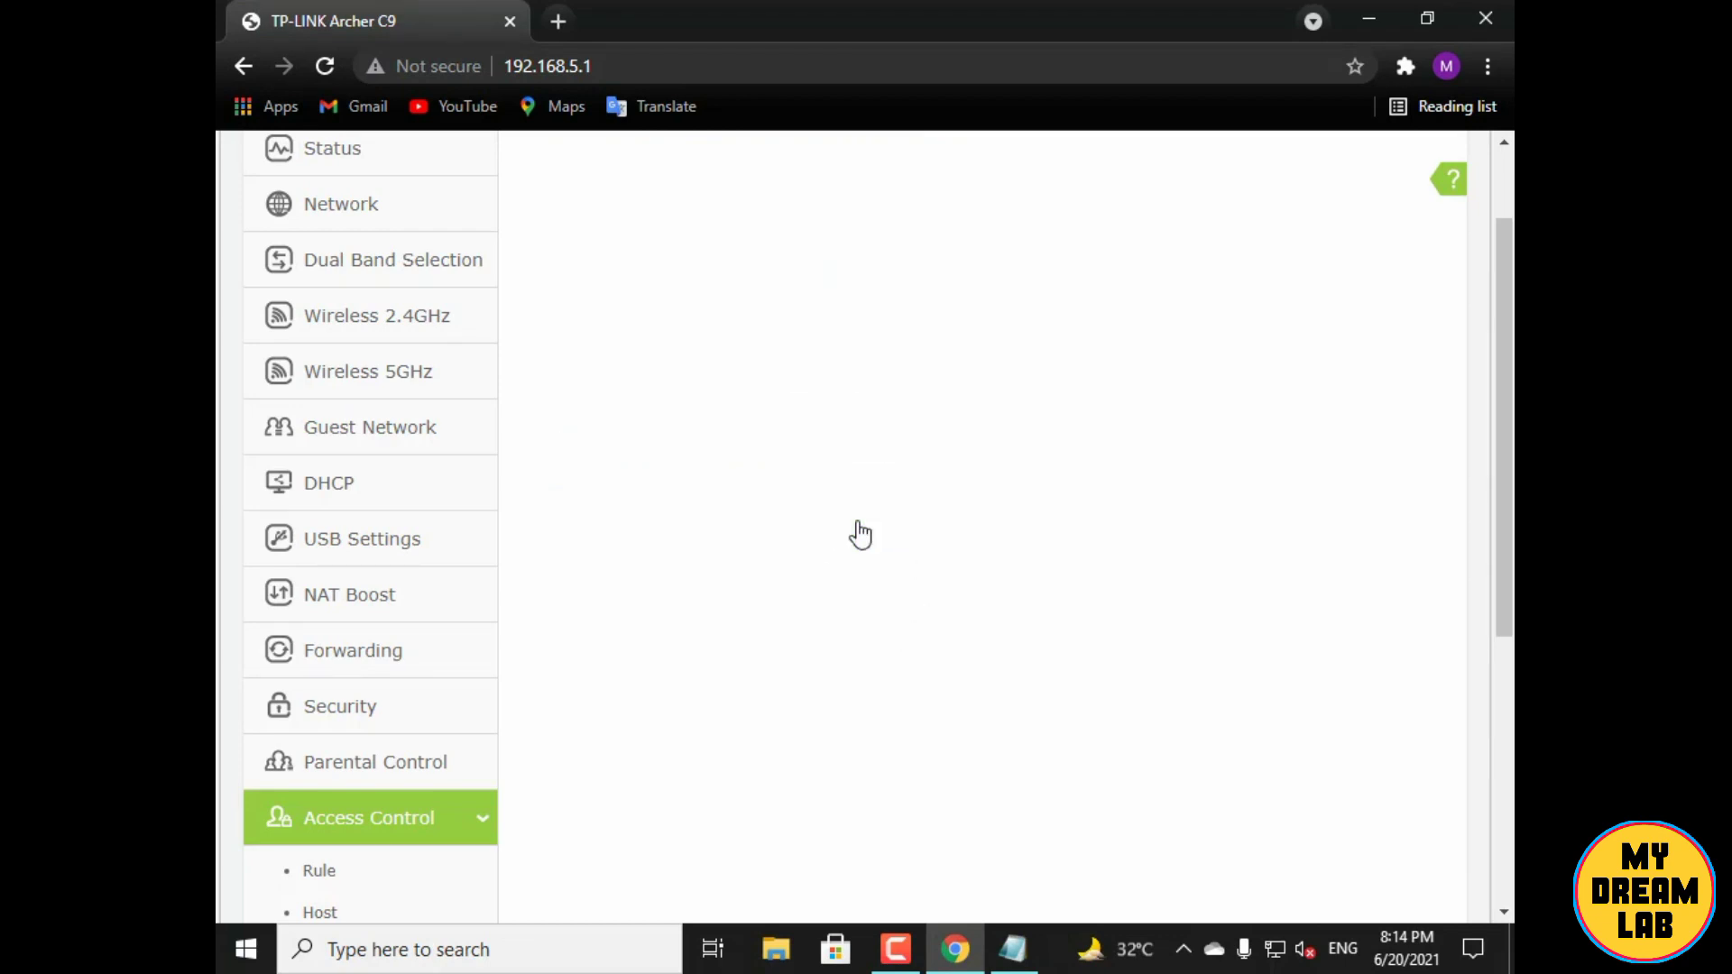
Review the saved target entries on both pages of the target list
scroll(857, 519, "down", 3)
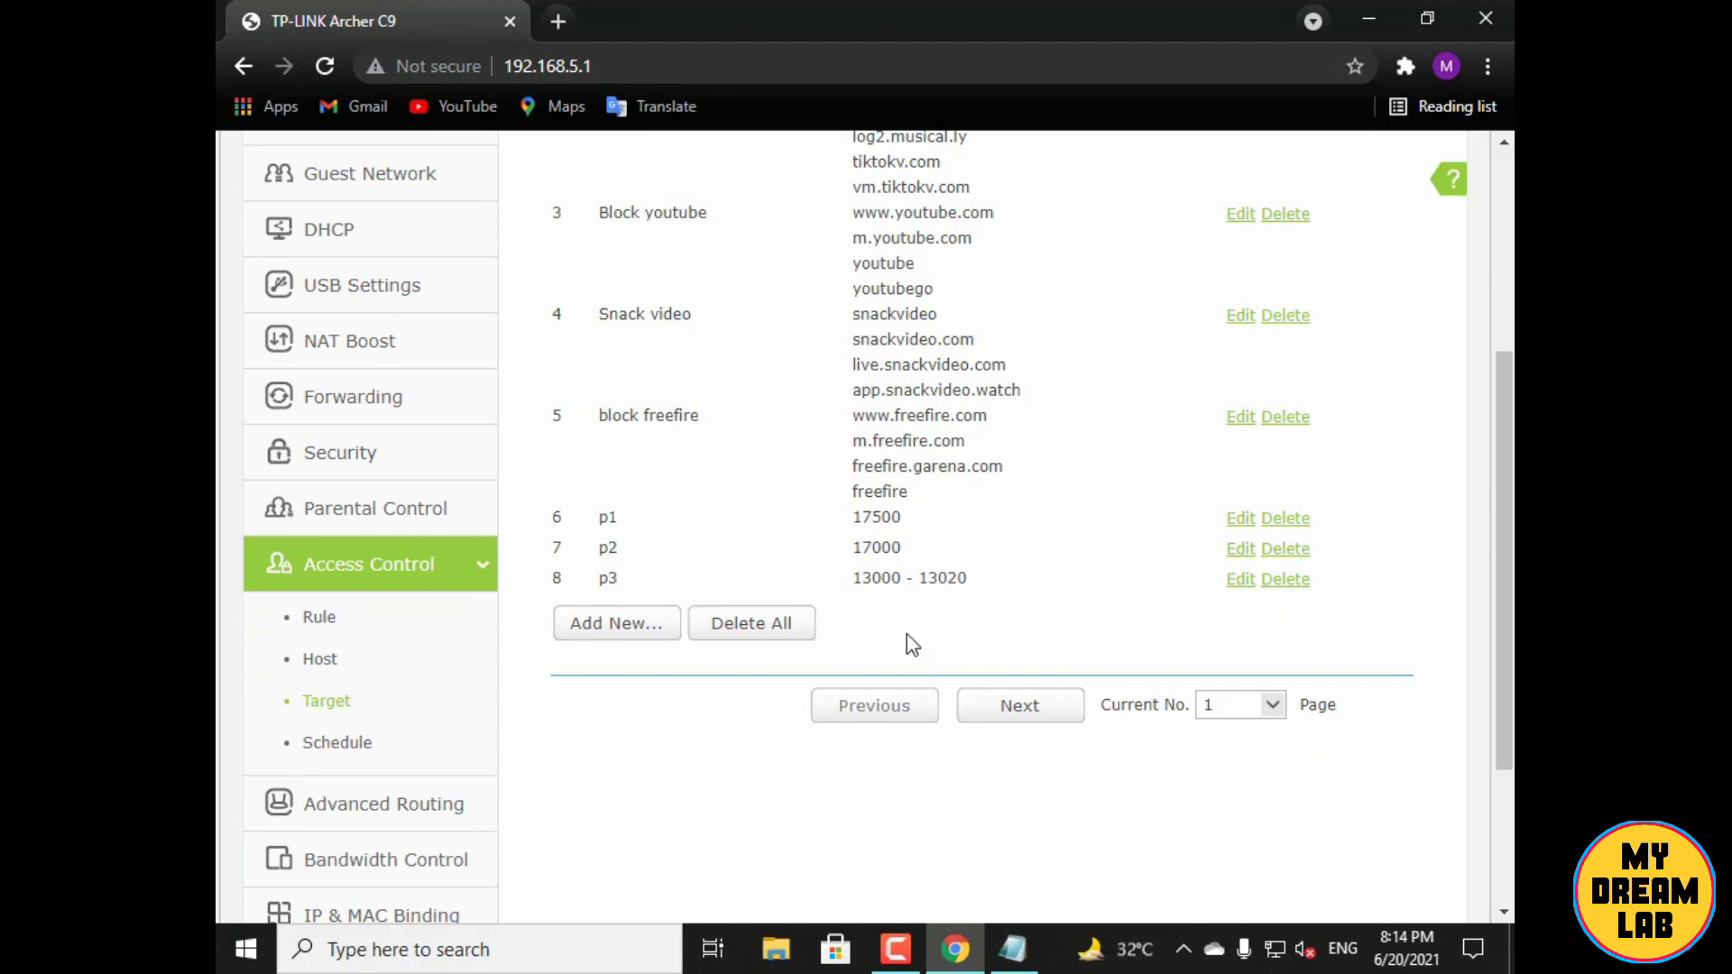
scroll(911, 644, "up", 2)
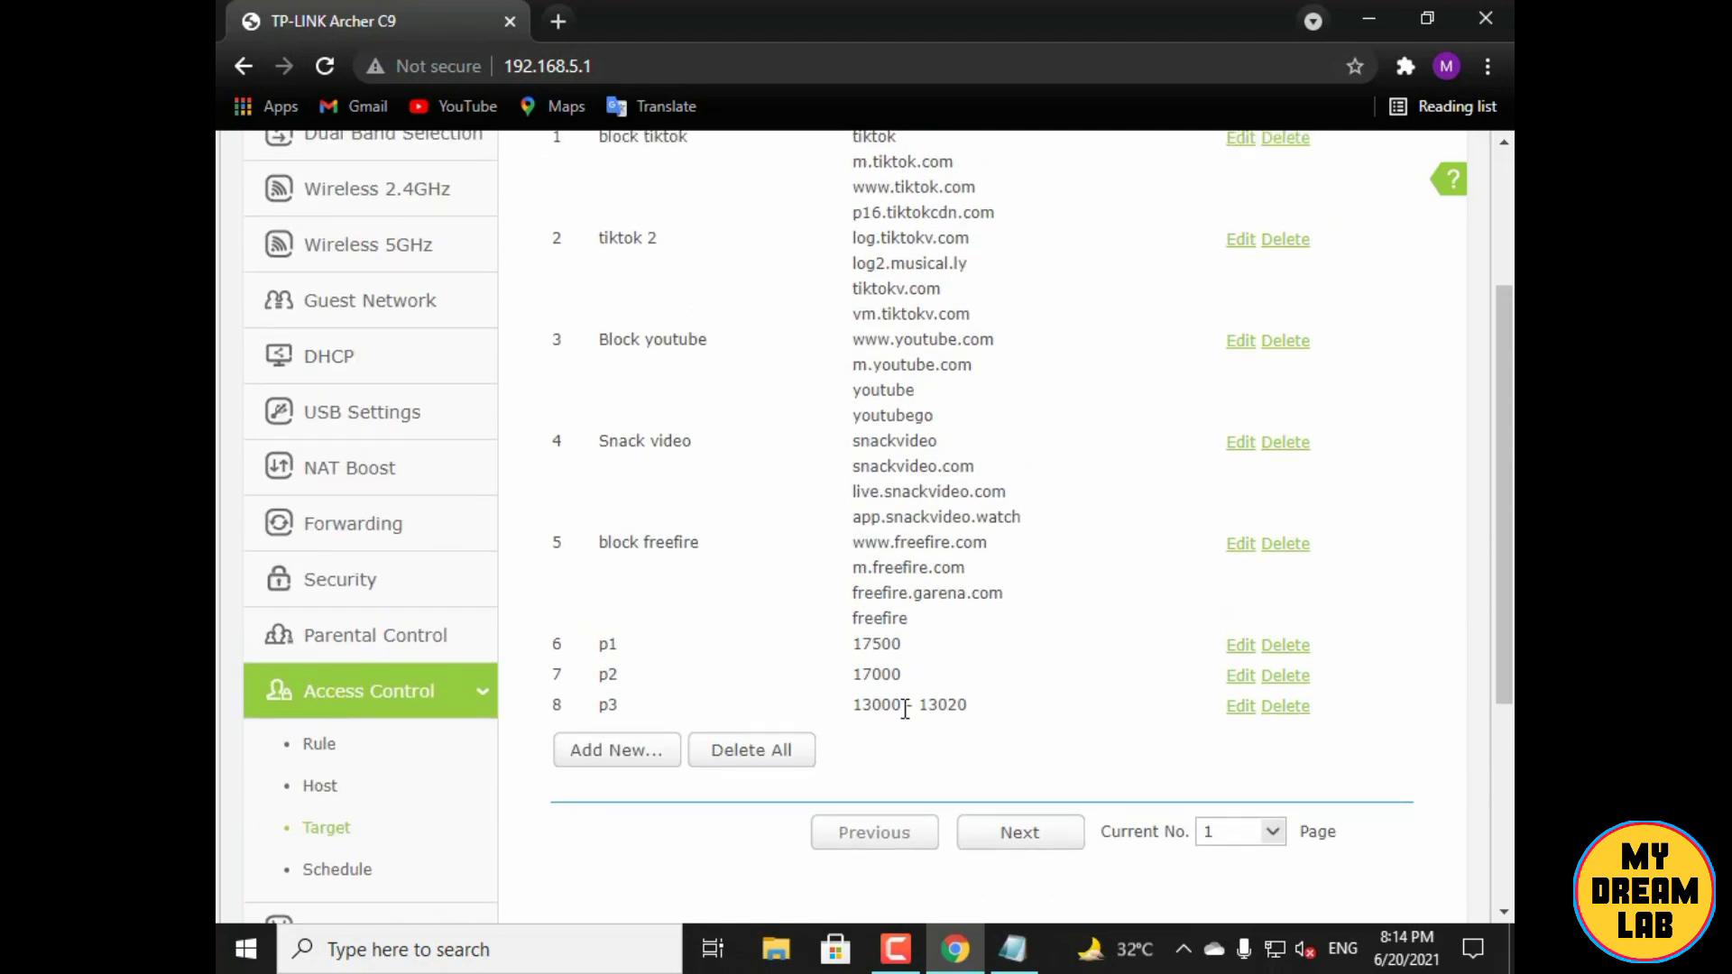
left_click(1018, 842)
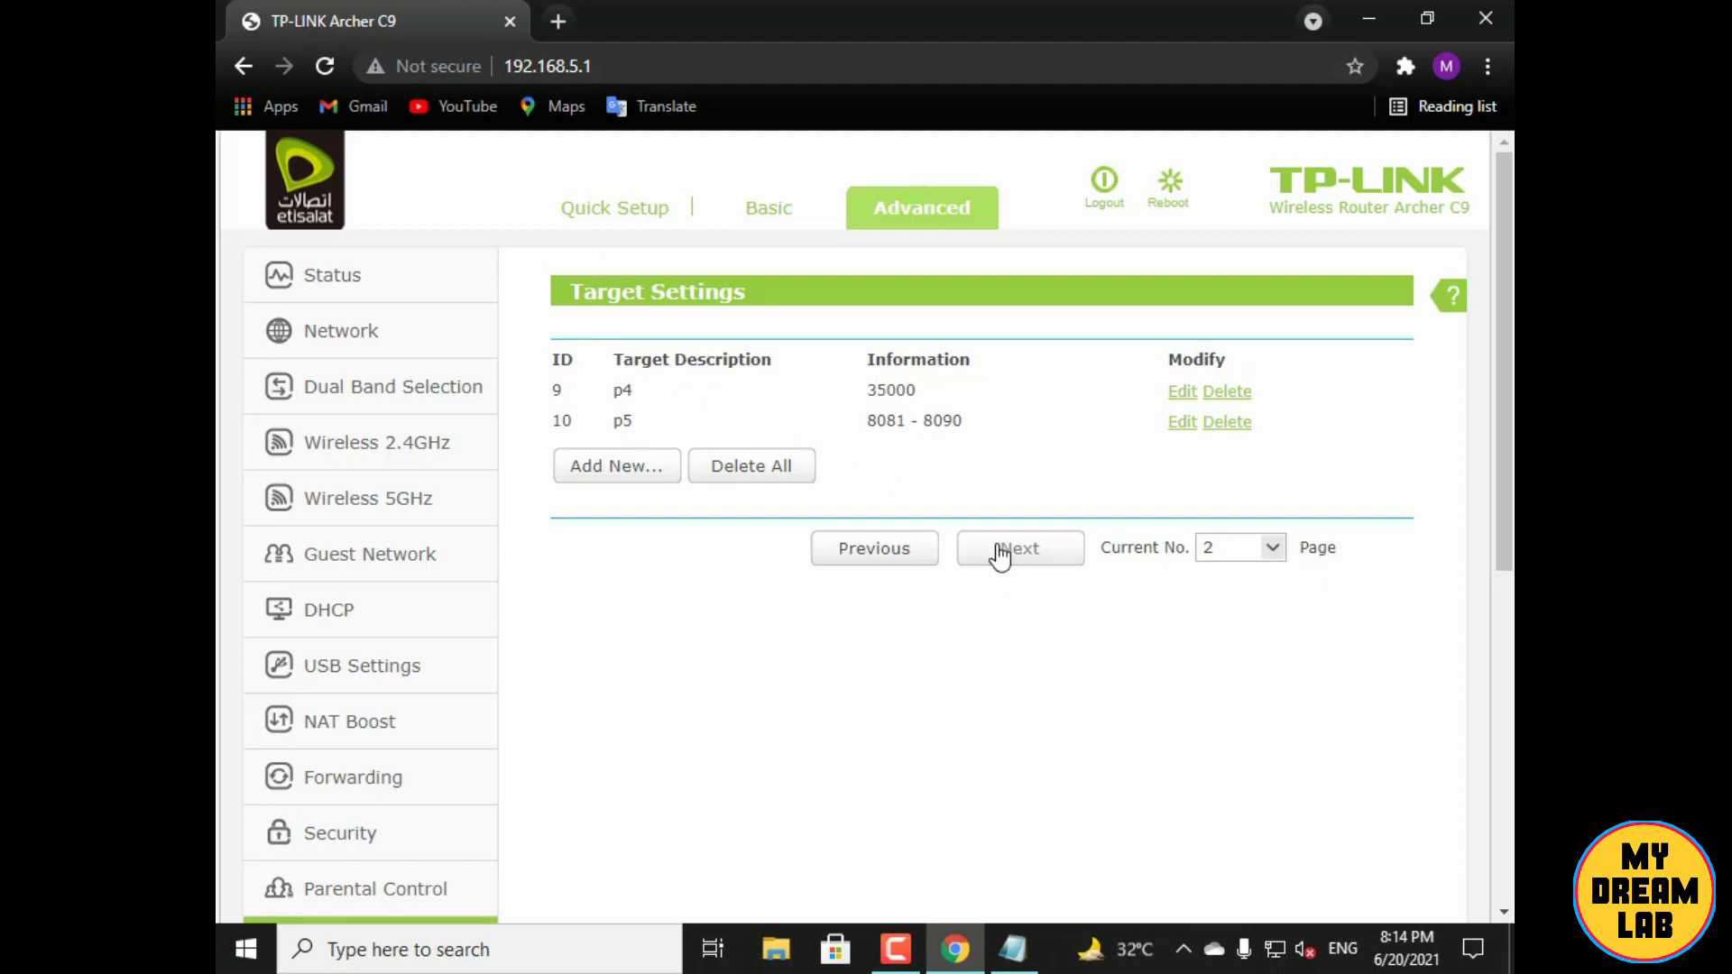
left_click(880, 552)
scroll(715, 533, "down", 3)
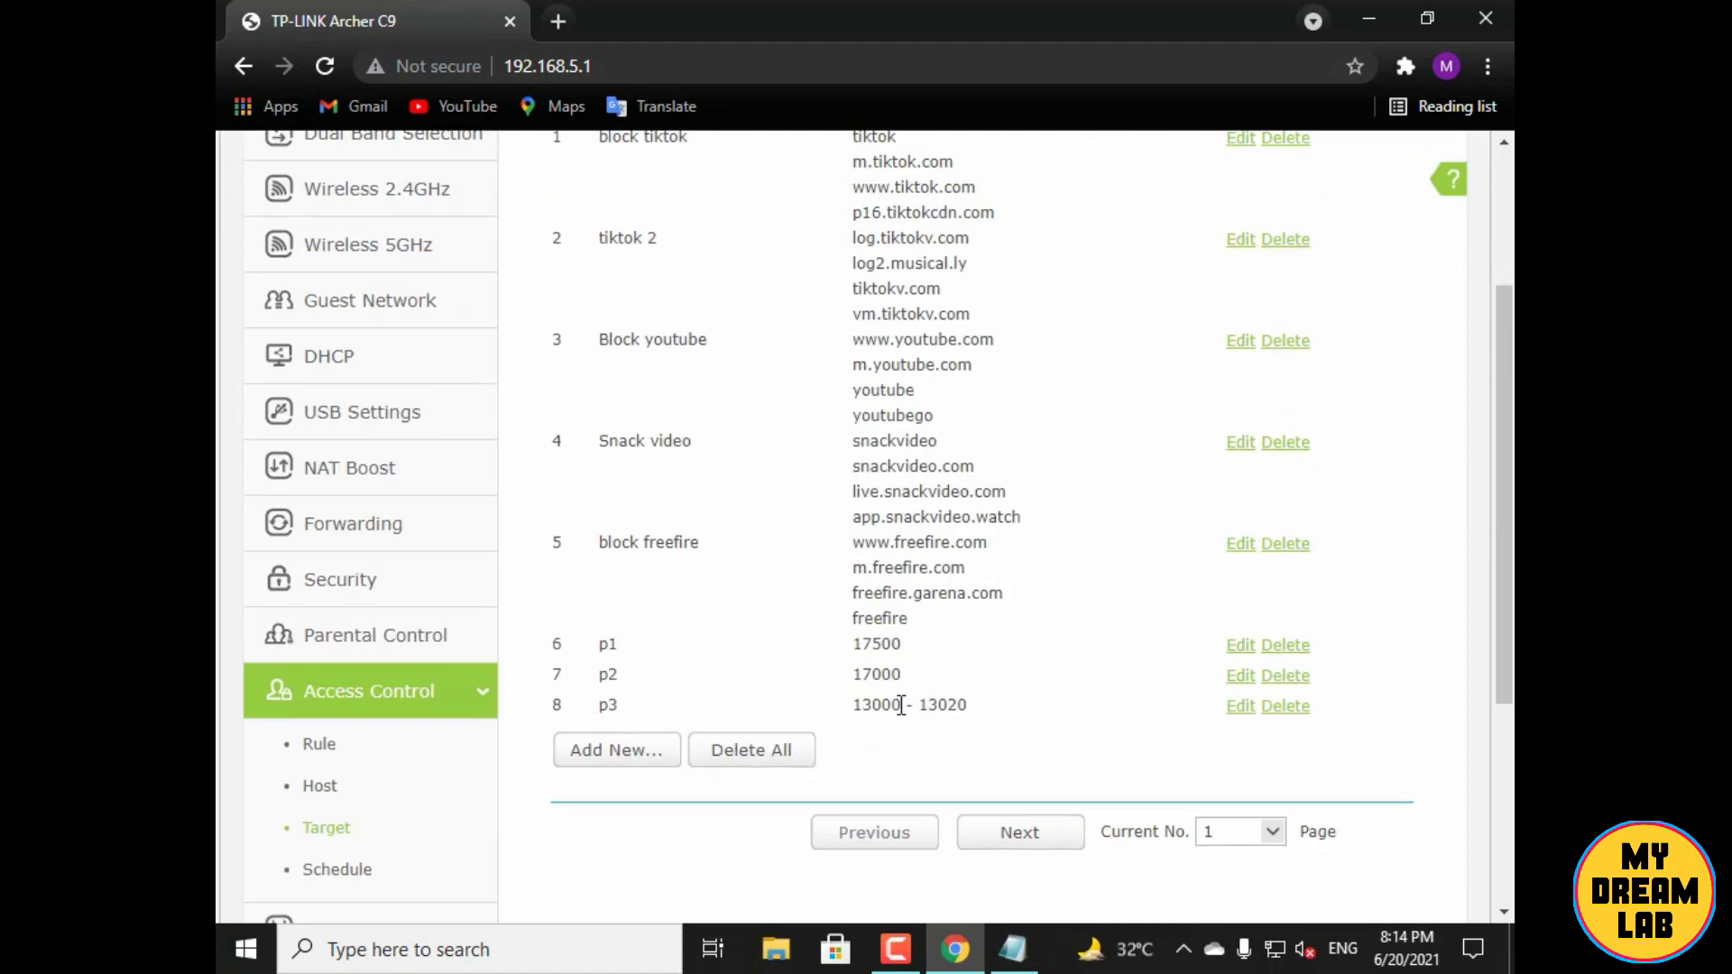
scroll(907, 687, "down", 2)
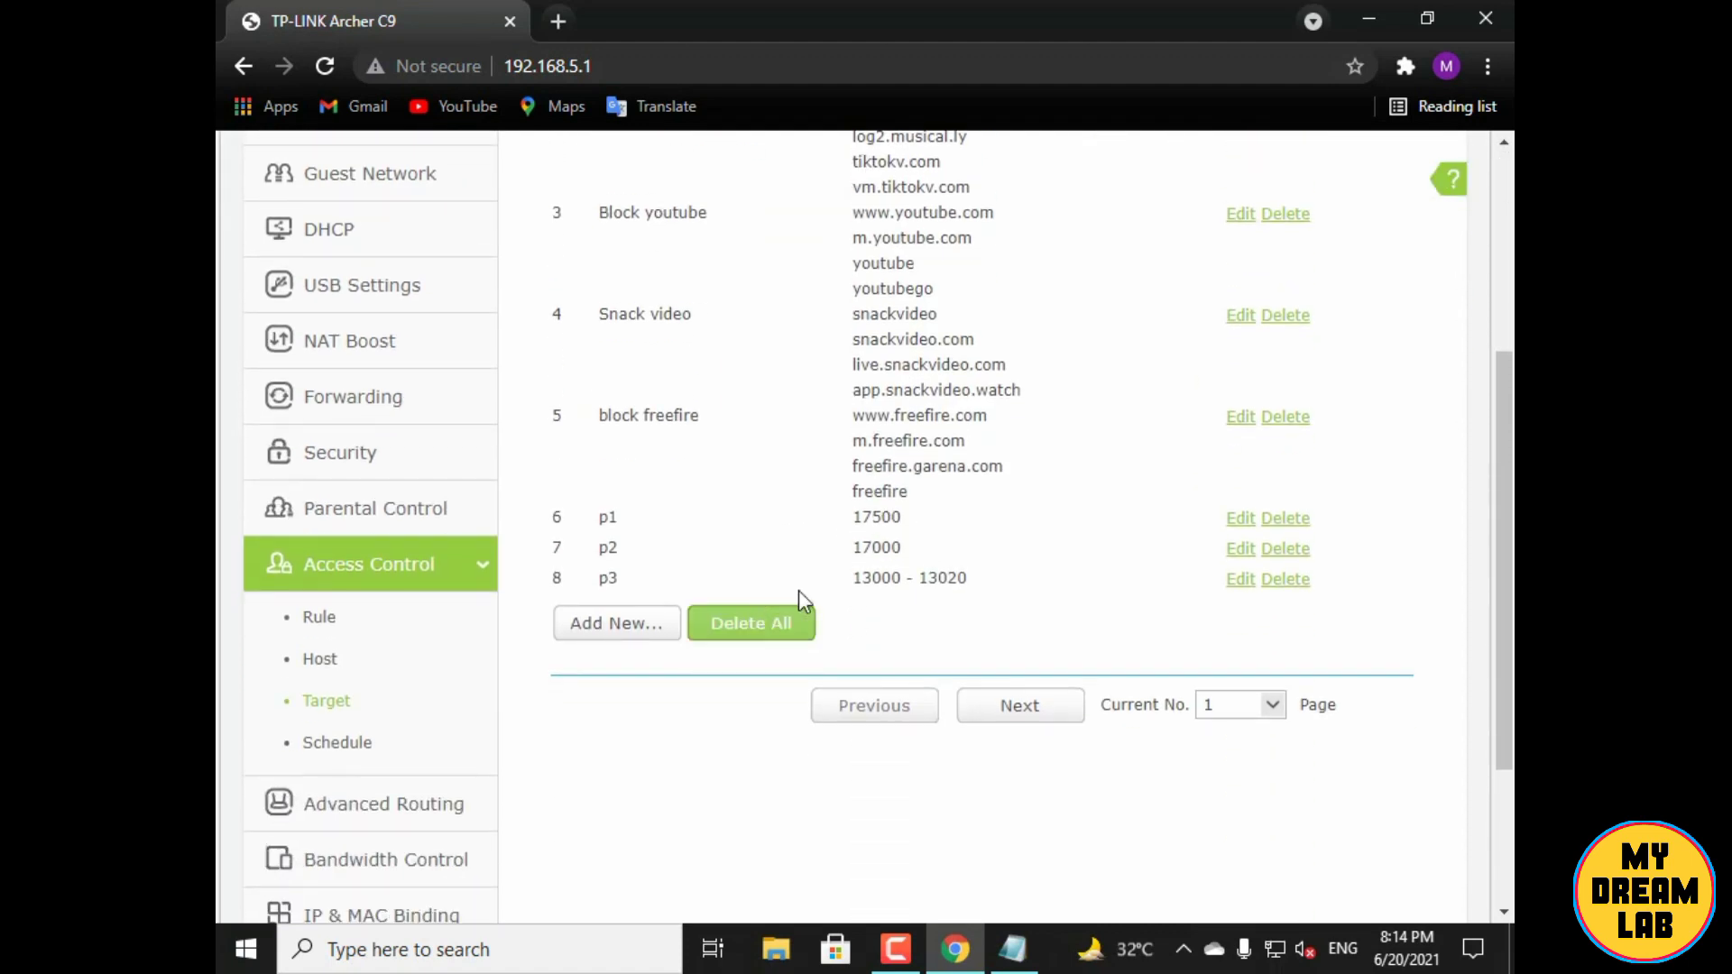
left_click(325, 631)
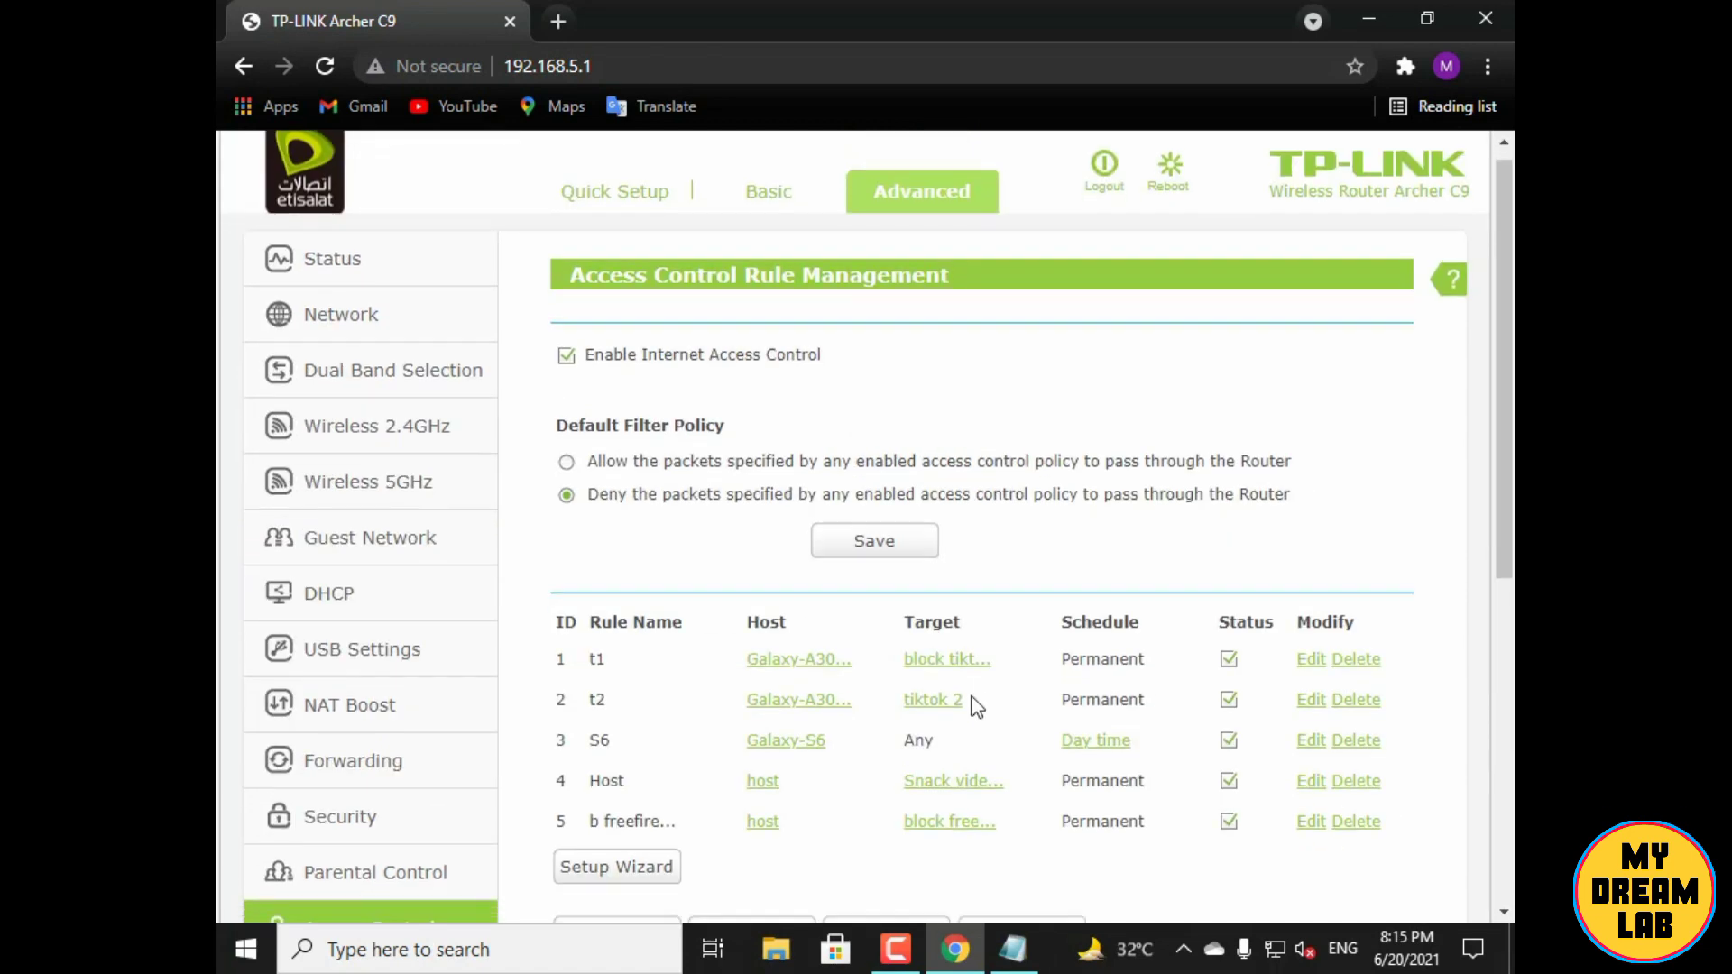
scroll(974, 700, "down", 3)
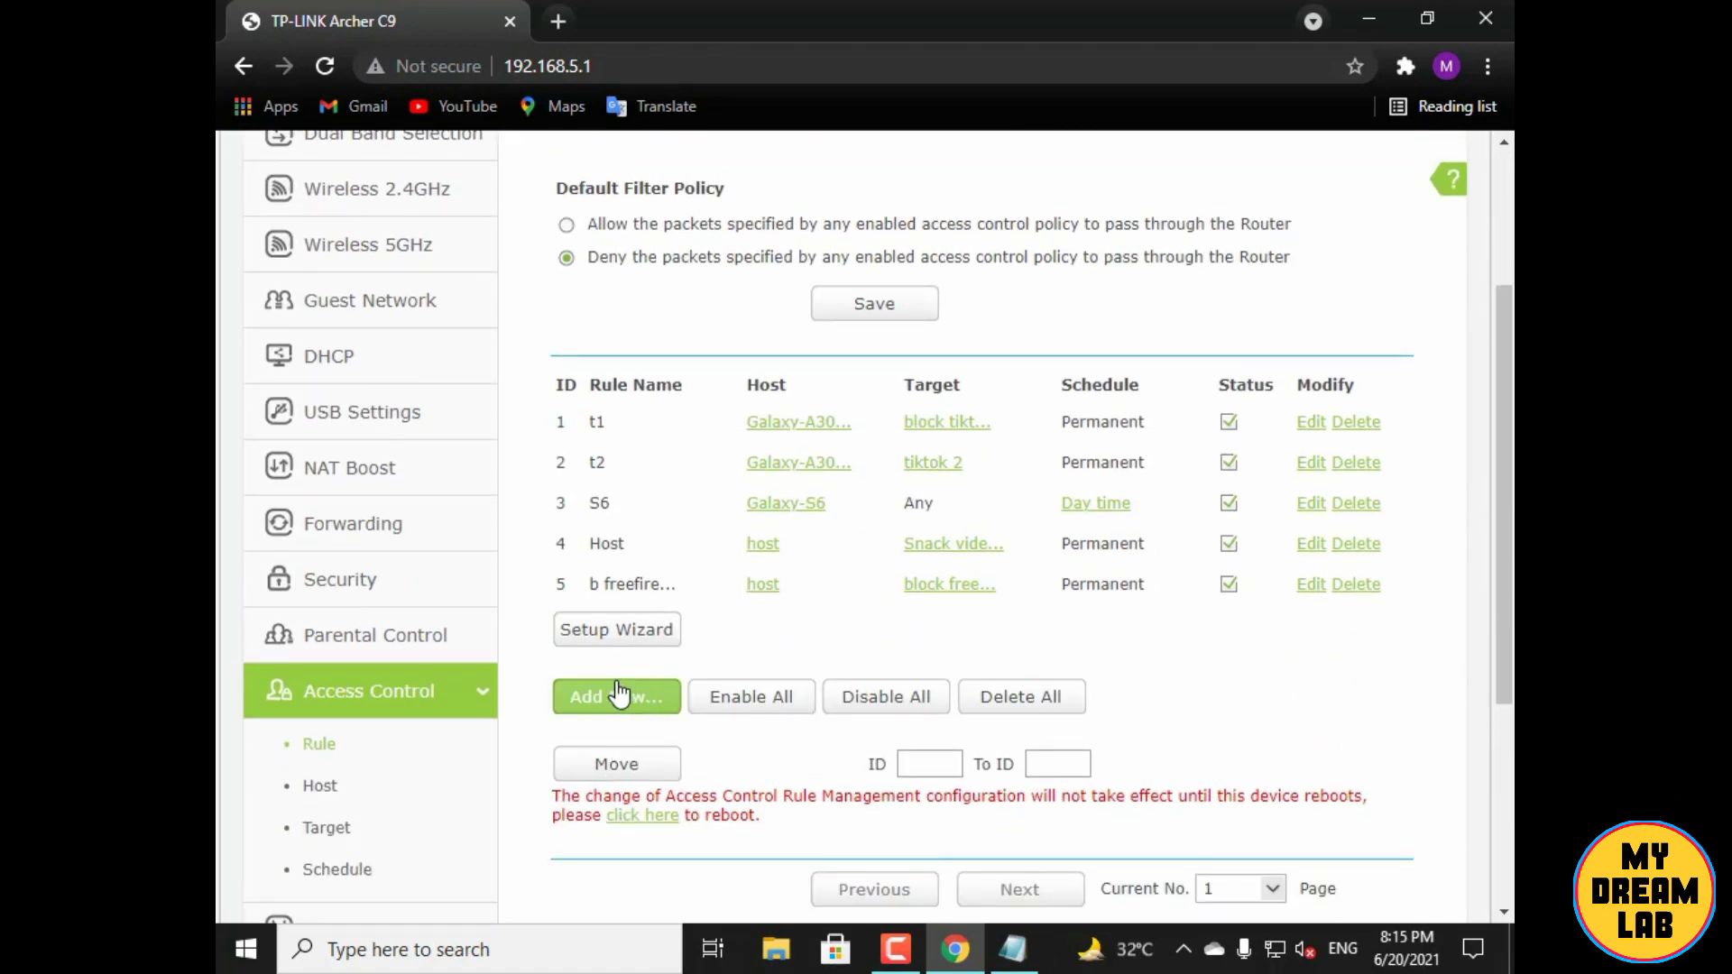
left_click(566, 709)
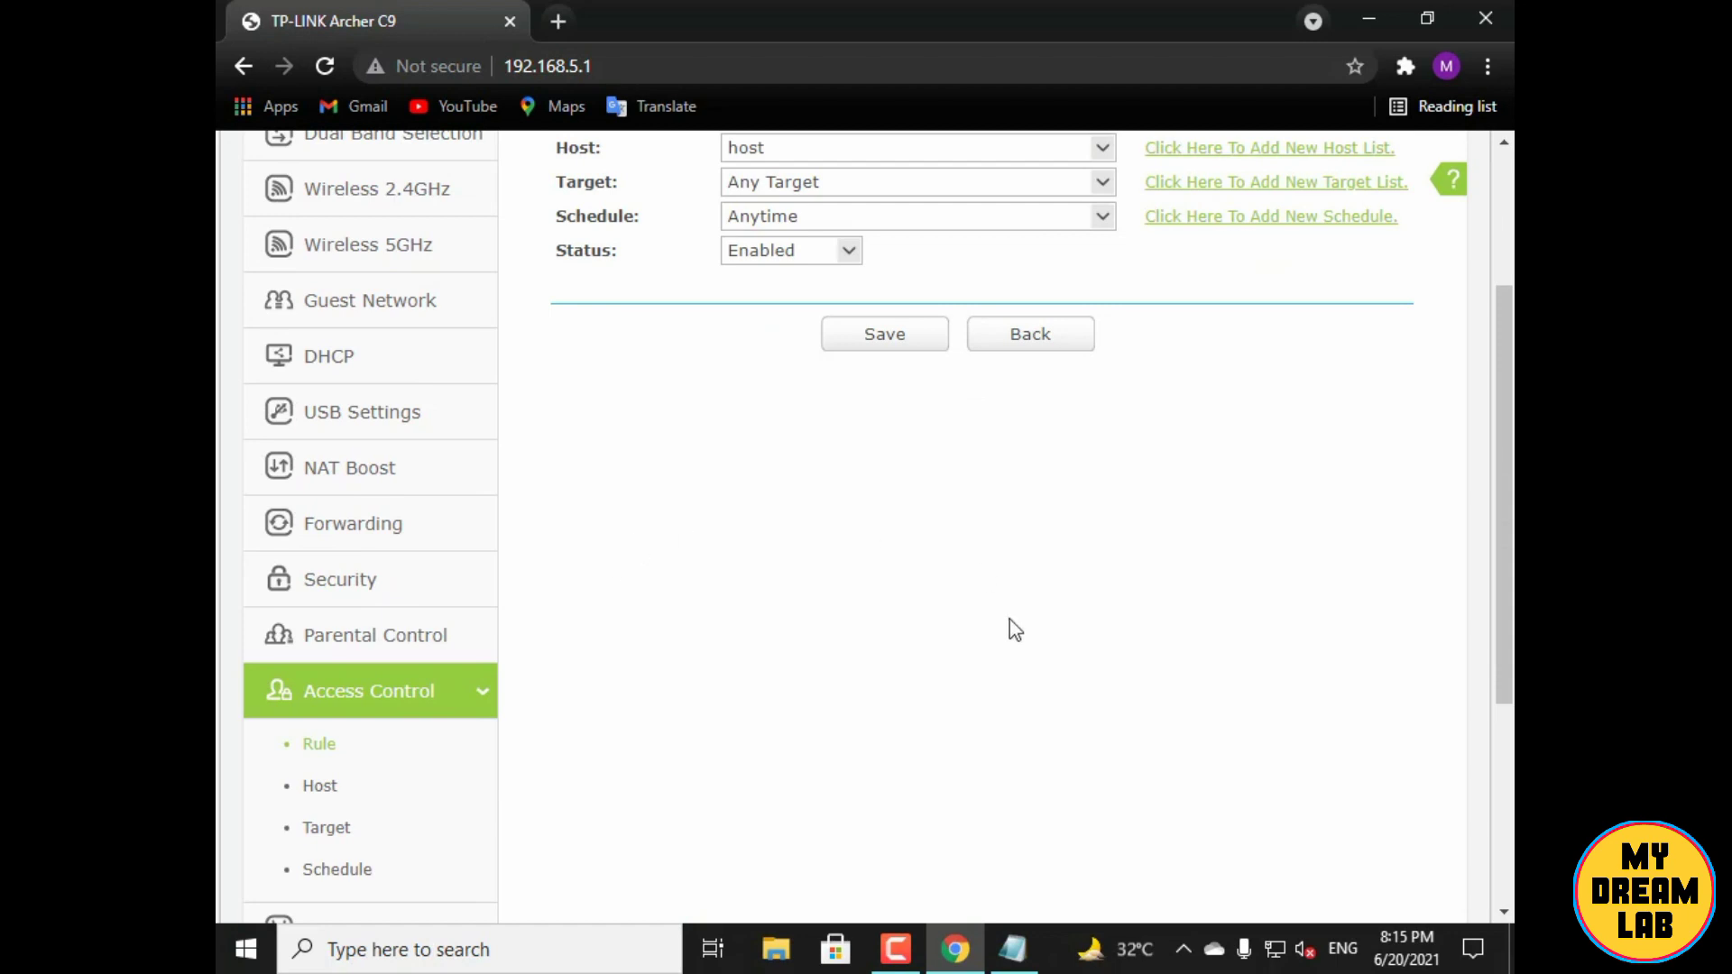
scroll(1009, 623, "up", 3)
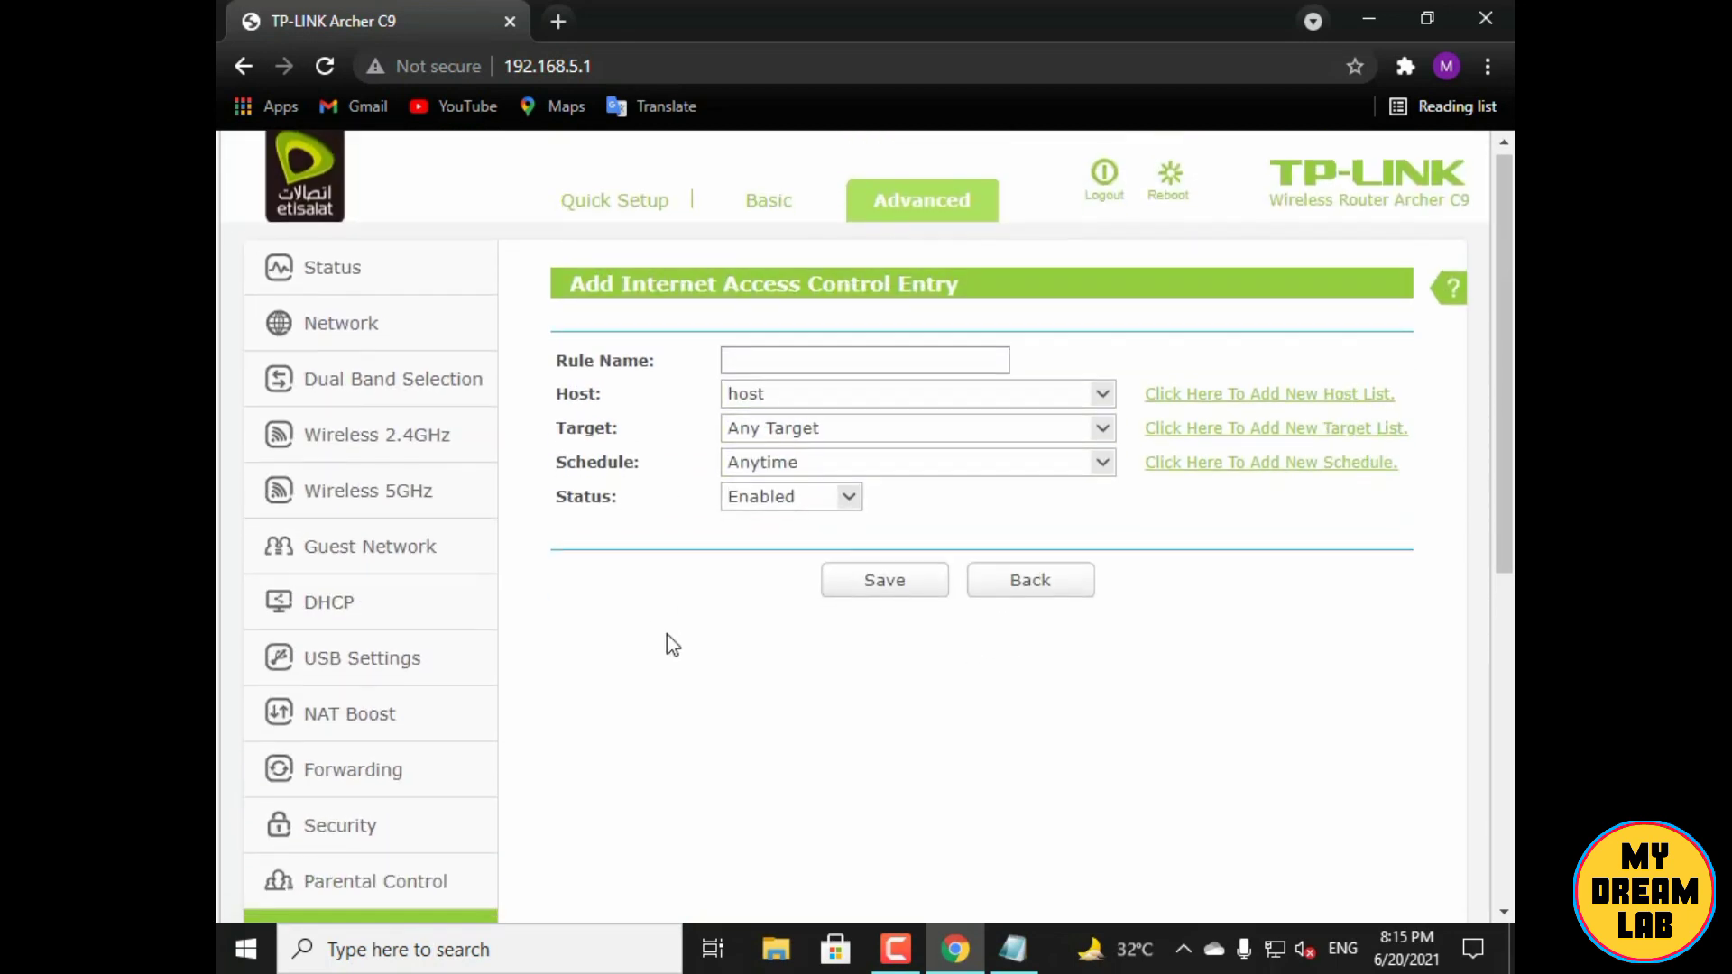
scroll(309, 812, "down", 4)
scroll(336, 658, "up", 4)
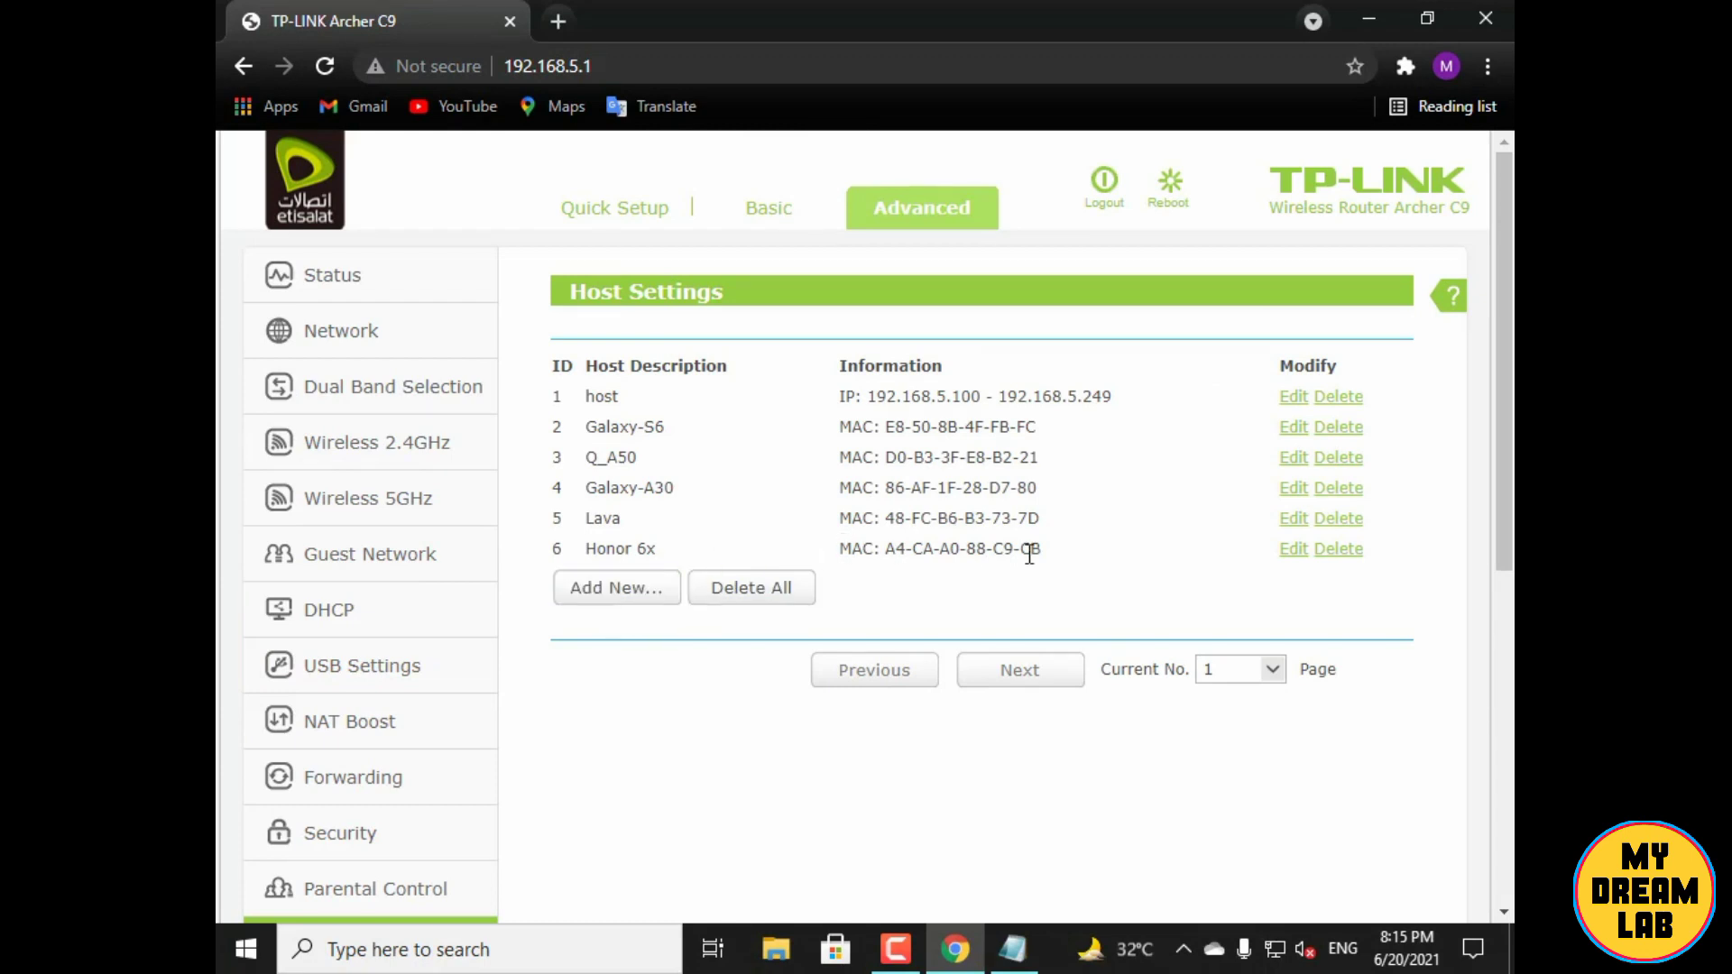
Fill in an IP Address host entry described as Host with LAN range 192.168.5.100 to 192.168.5.249, and leave it without saving
left_click(635, 591)
left_click(787, 438)
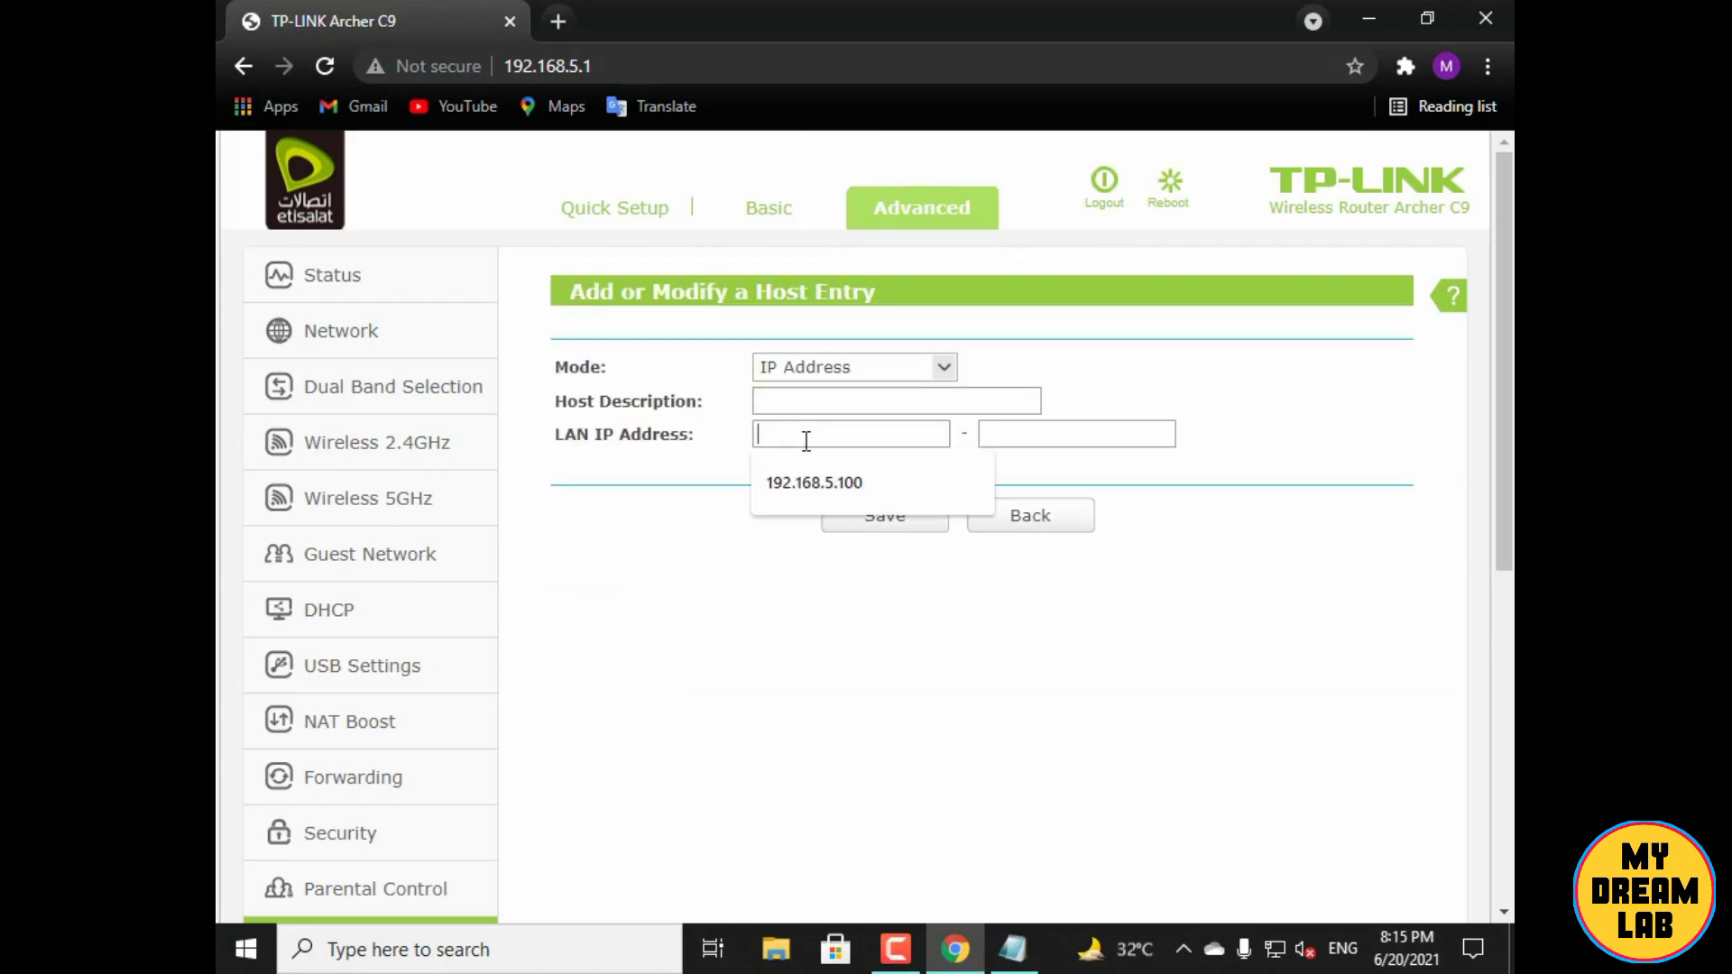
left_click(858, 487)
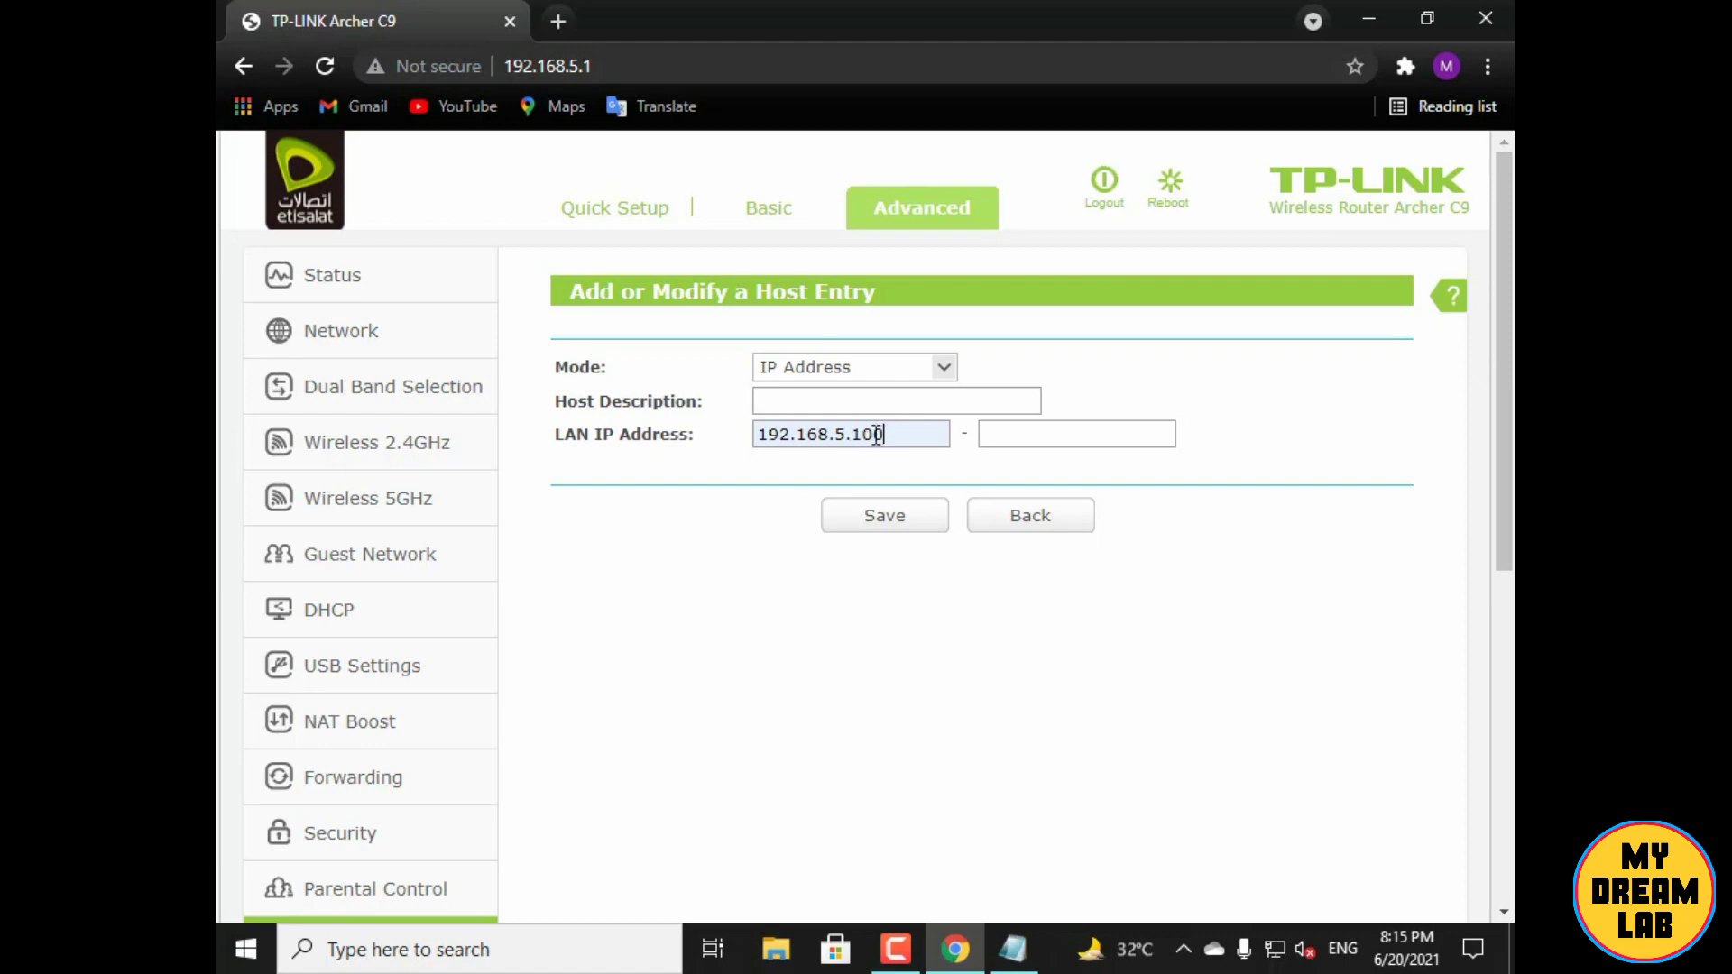
left_click(1022, 437)
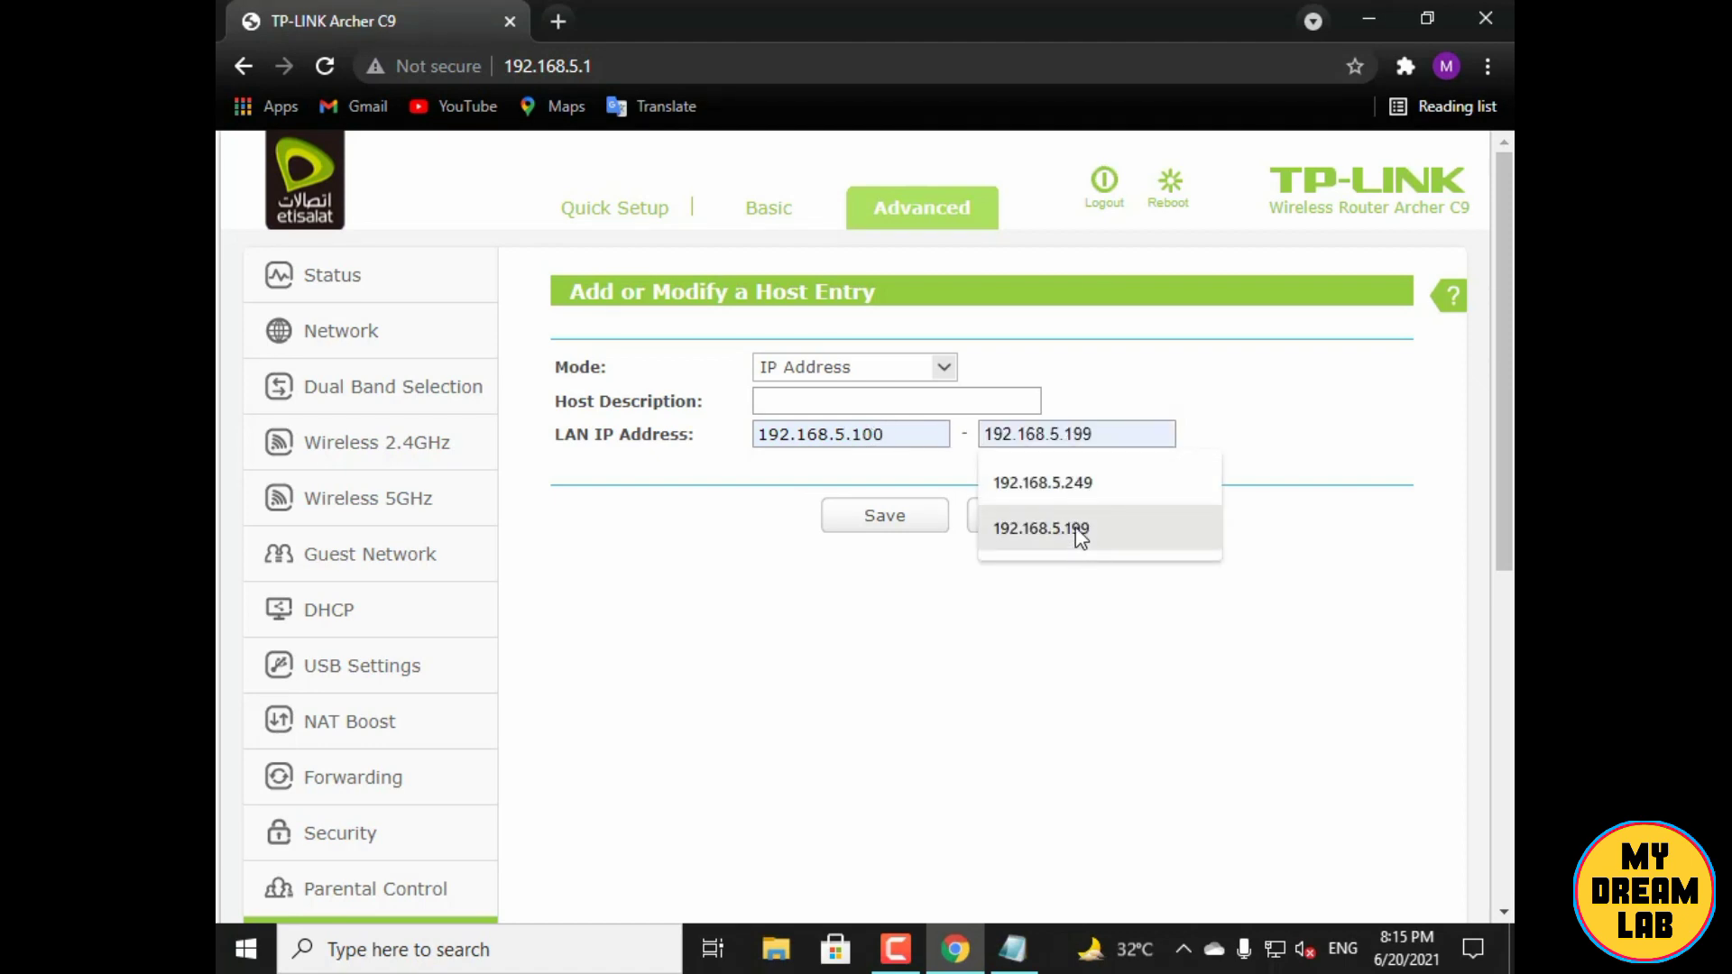
left_click(1071, 485)
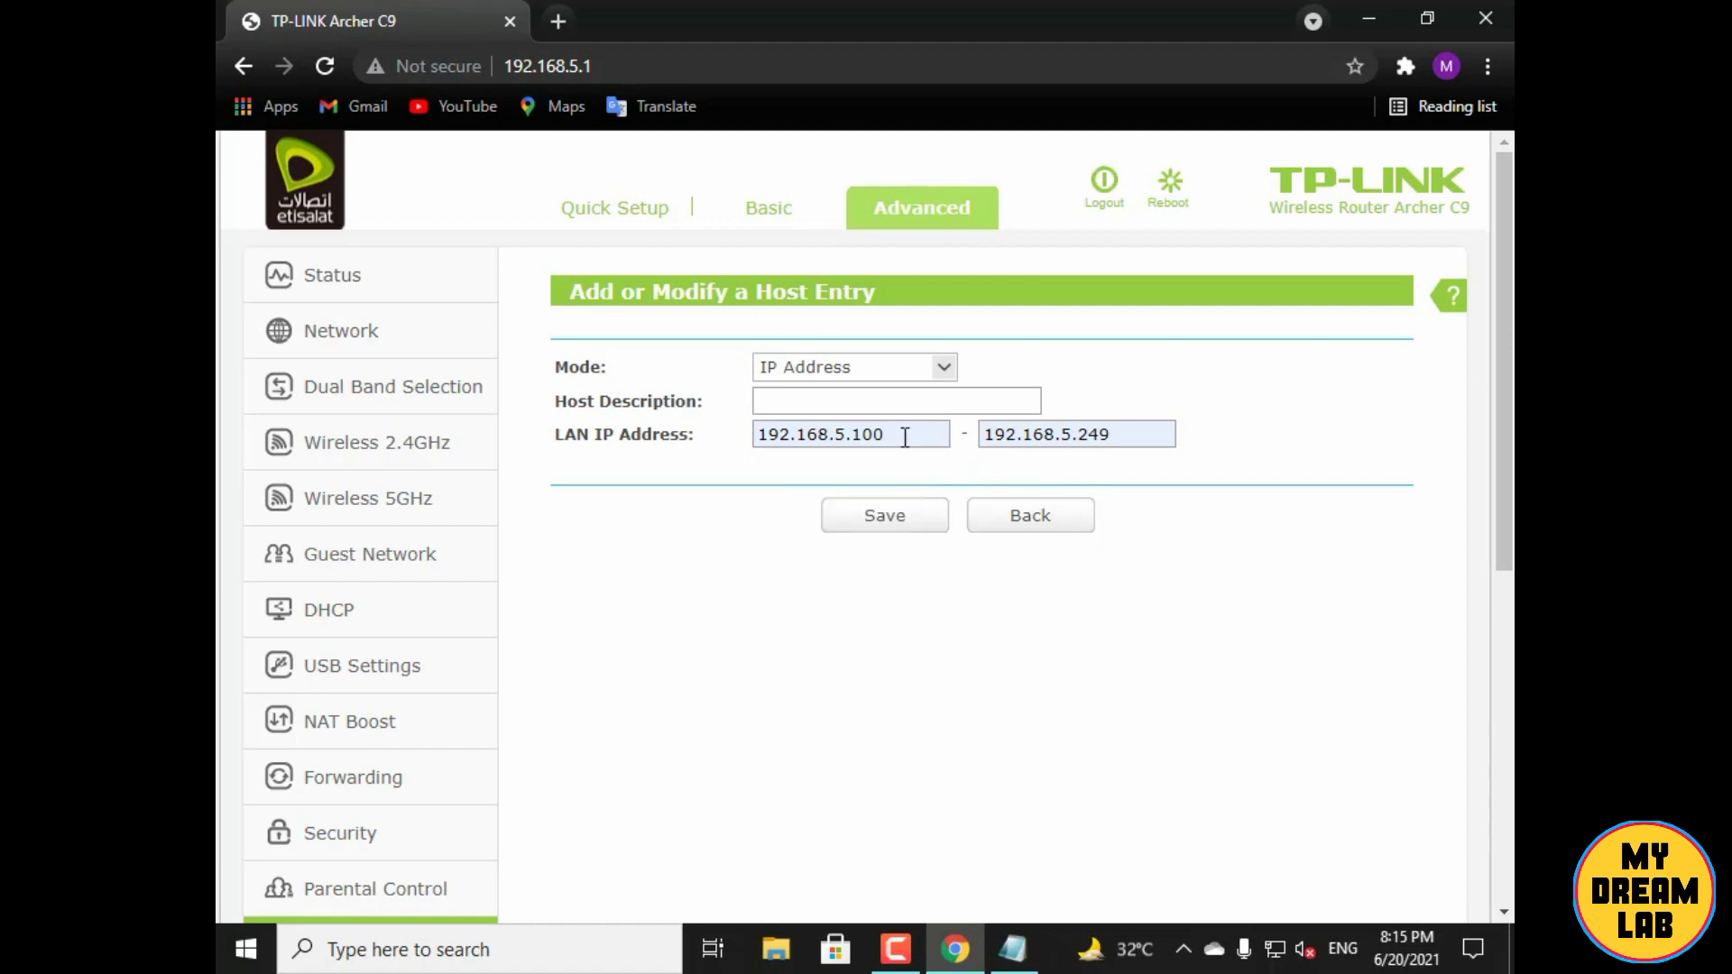
left_click(845, 397)
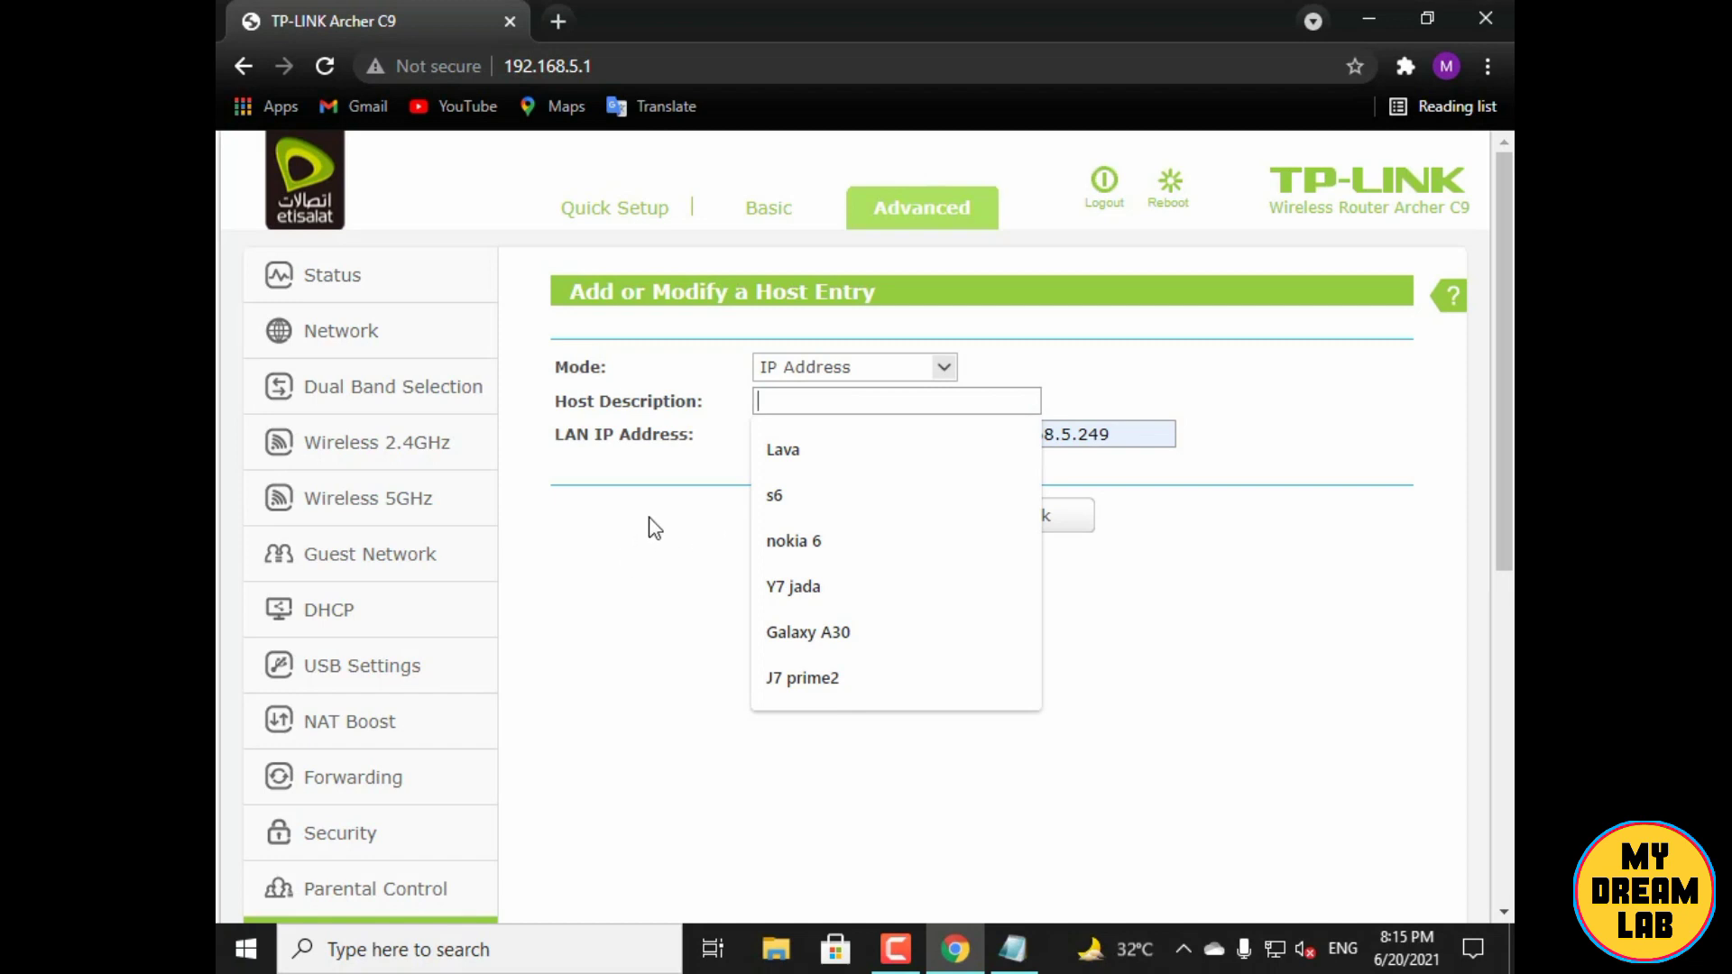
type("h")
left_click(832, 516)
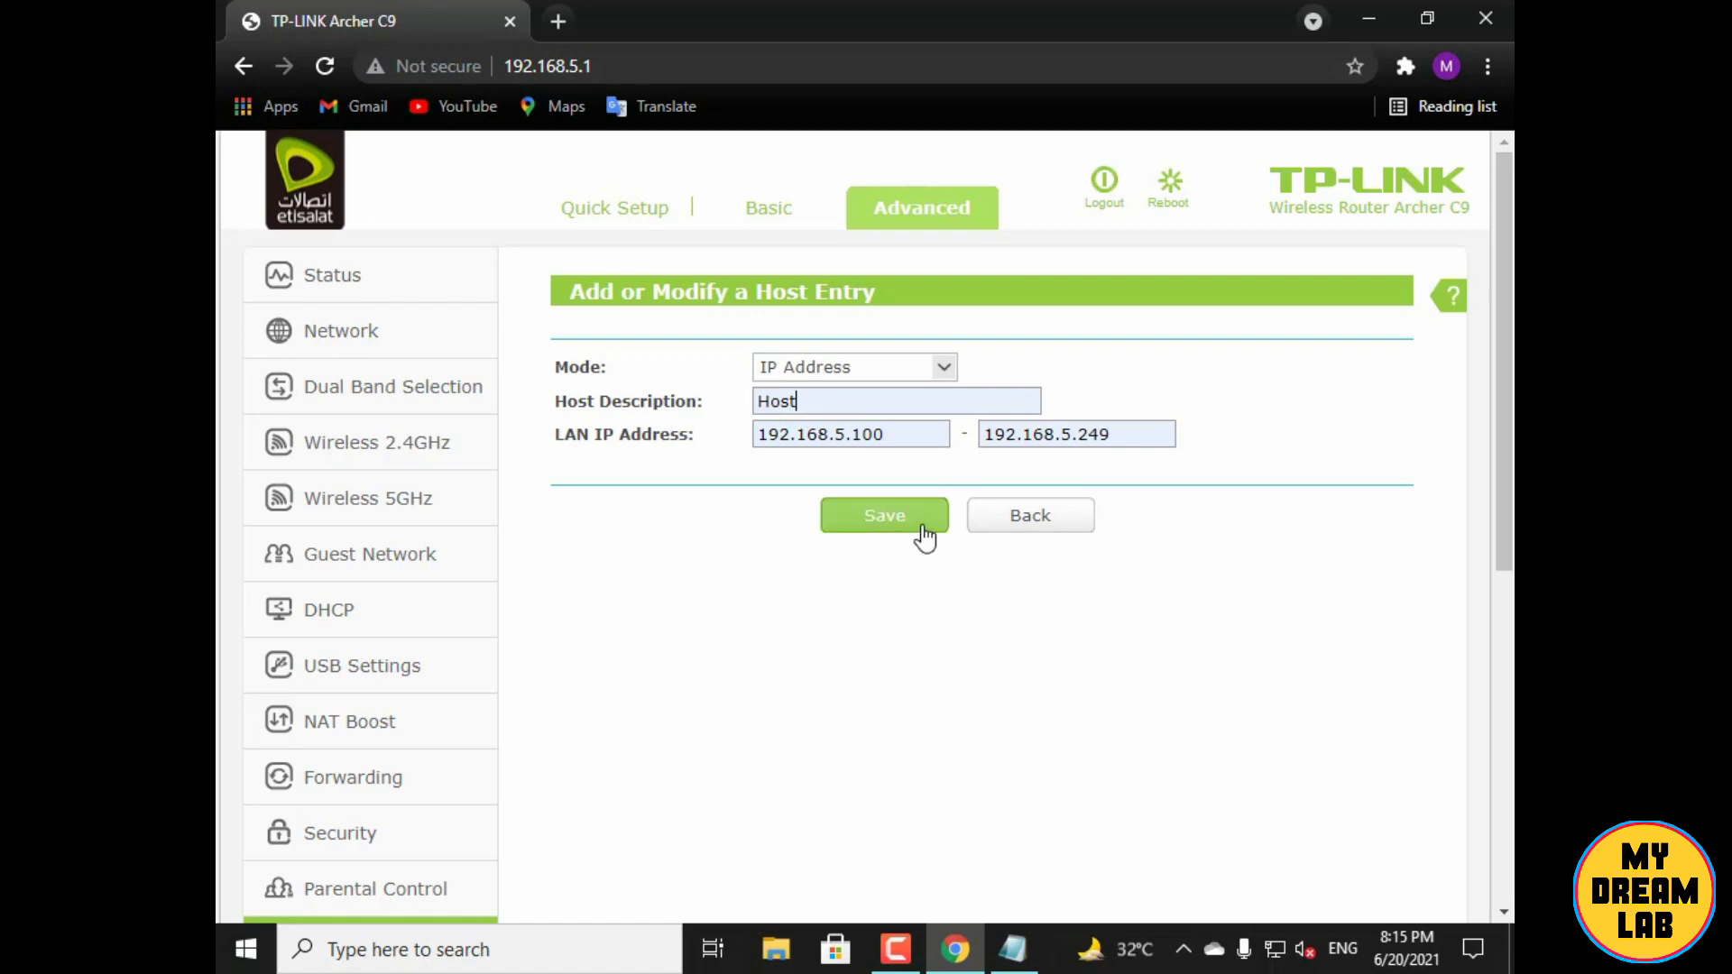
left_click(1005, 534)
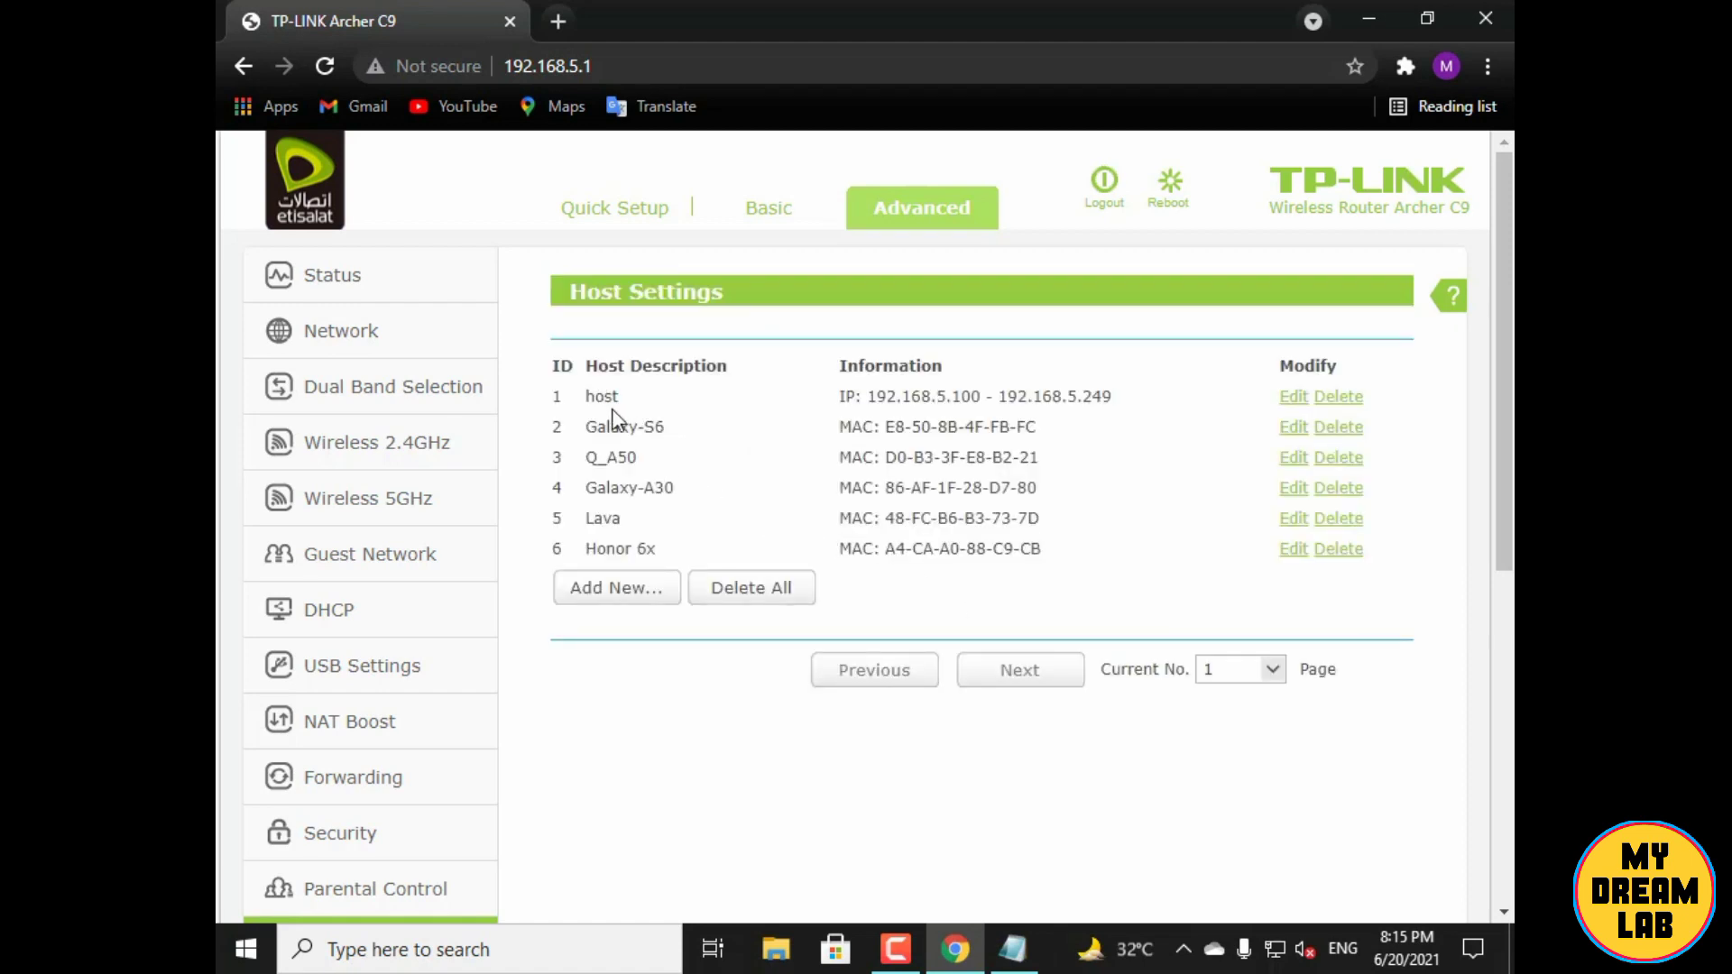
Examine the description and IP address range of the first entry in the host list
left_click_drag(621, 397, 556, 397)
left_click_drag(980, 396, 878, 395)
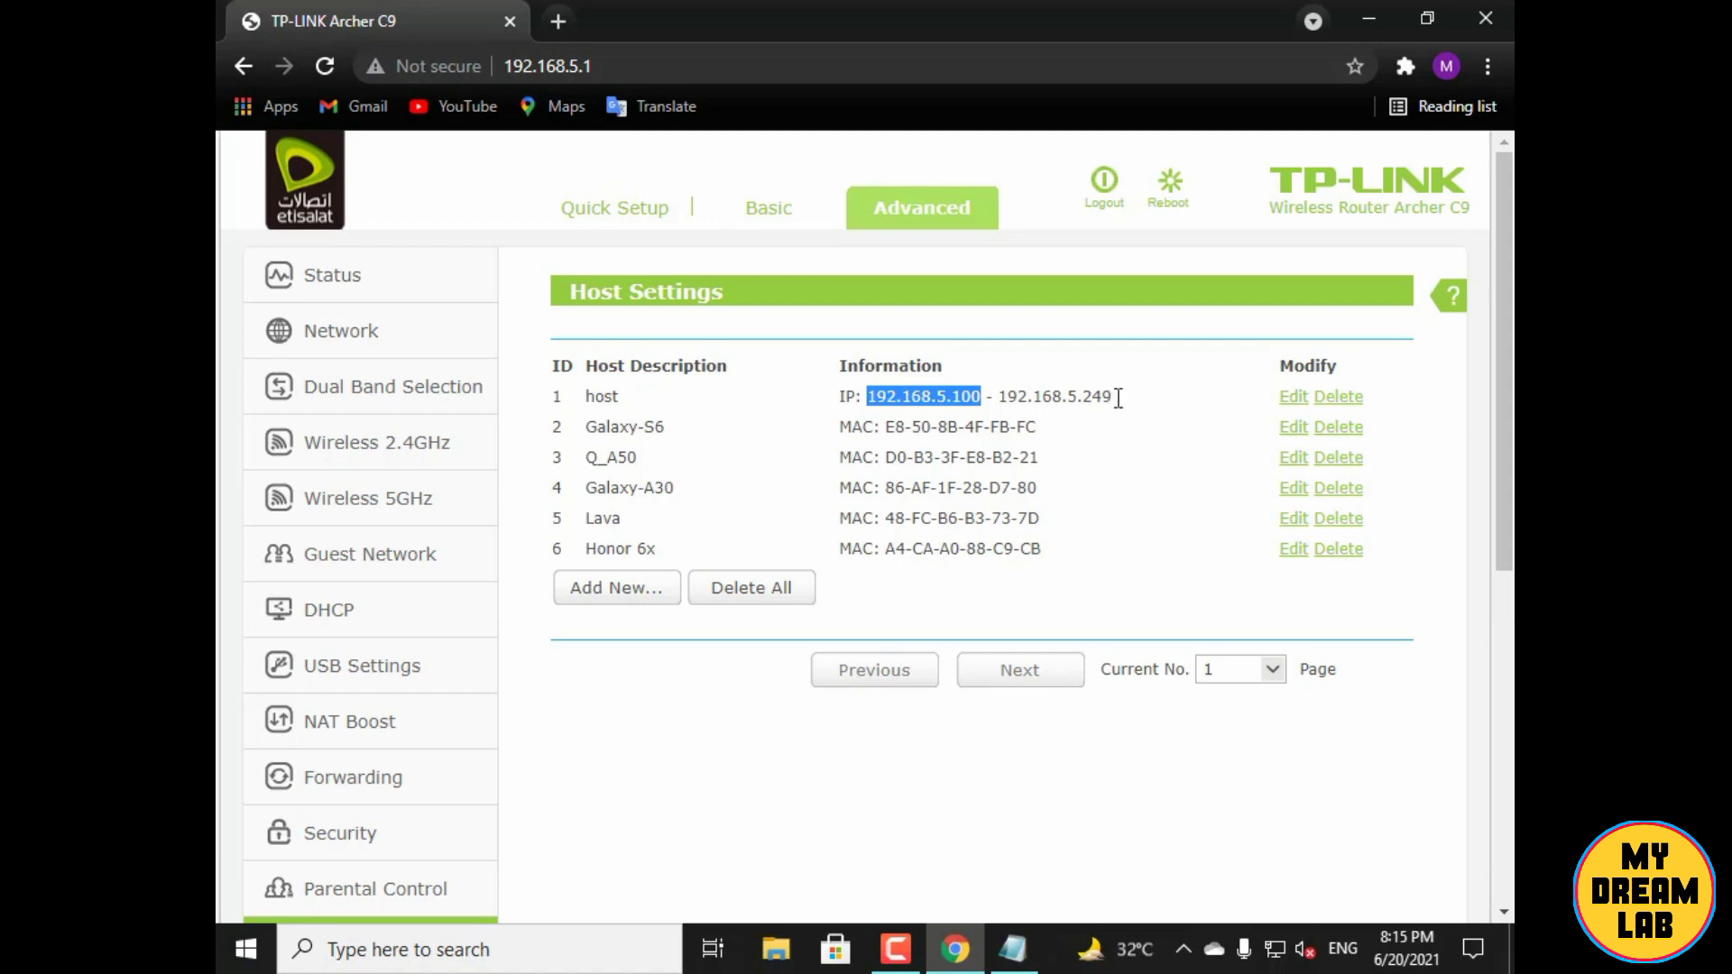
left_click_drag(1038, 398, 1128, 406)
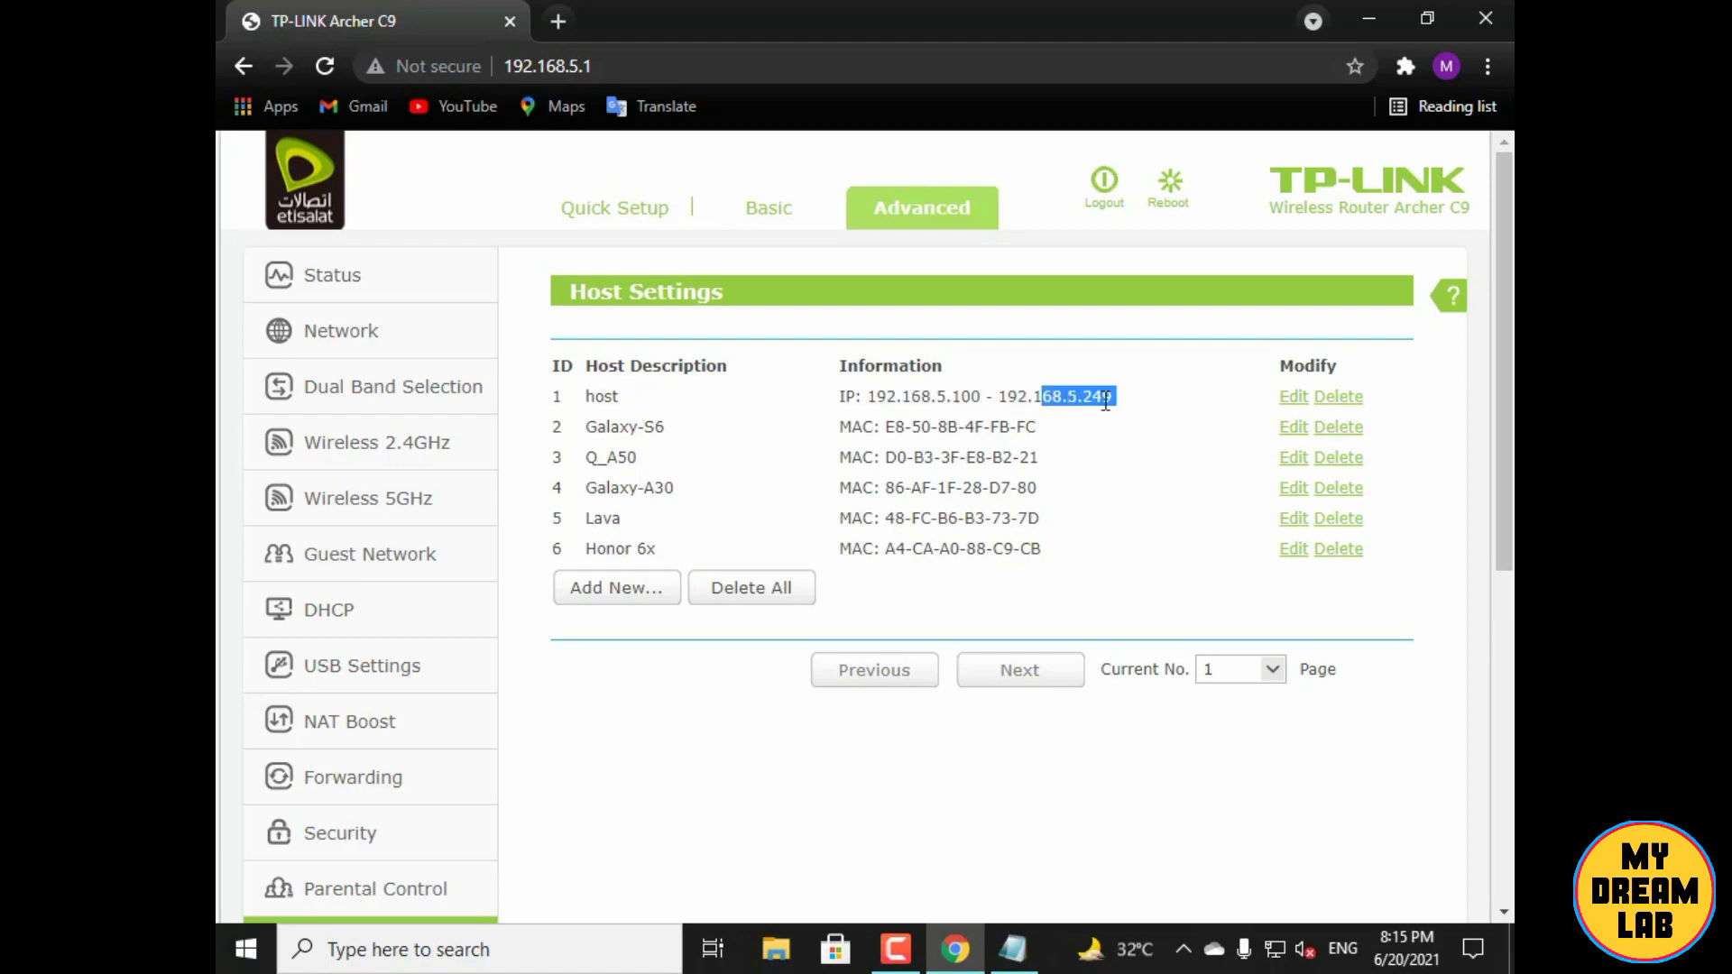
scroll(736, 456, "down", 1)
scroll(776, 569, "up", 1)
scroll(541, 704, "down", 2)
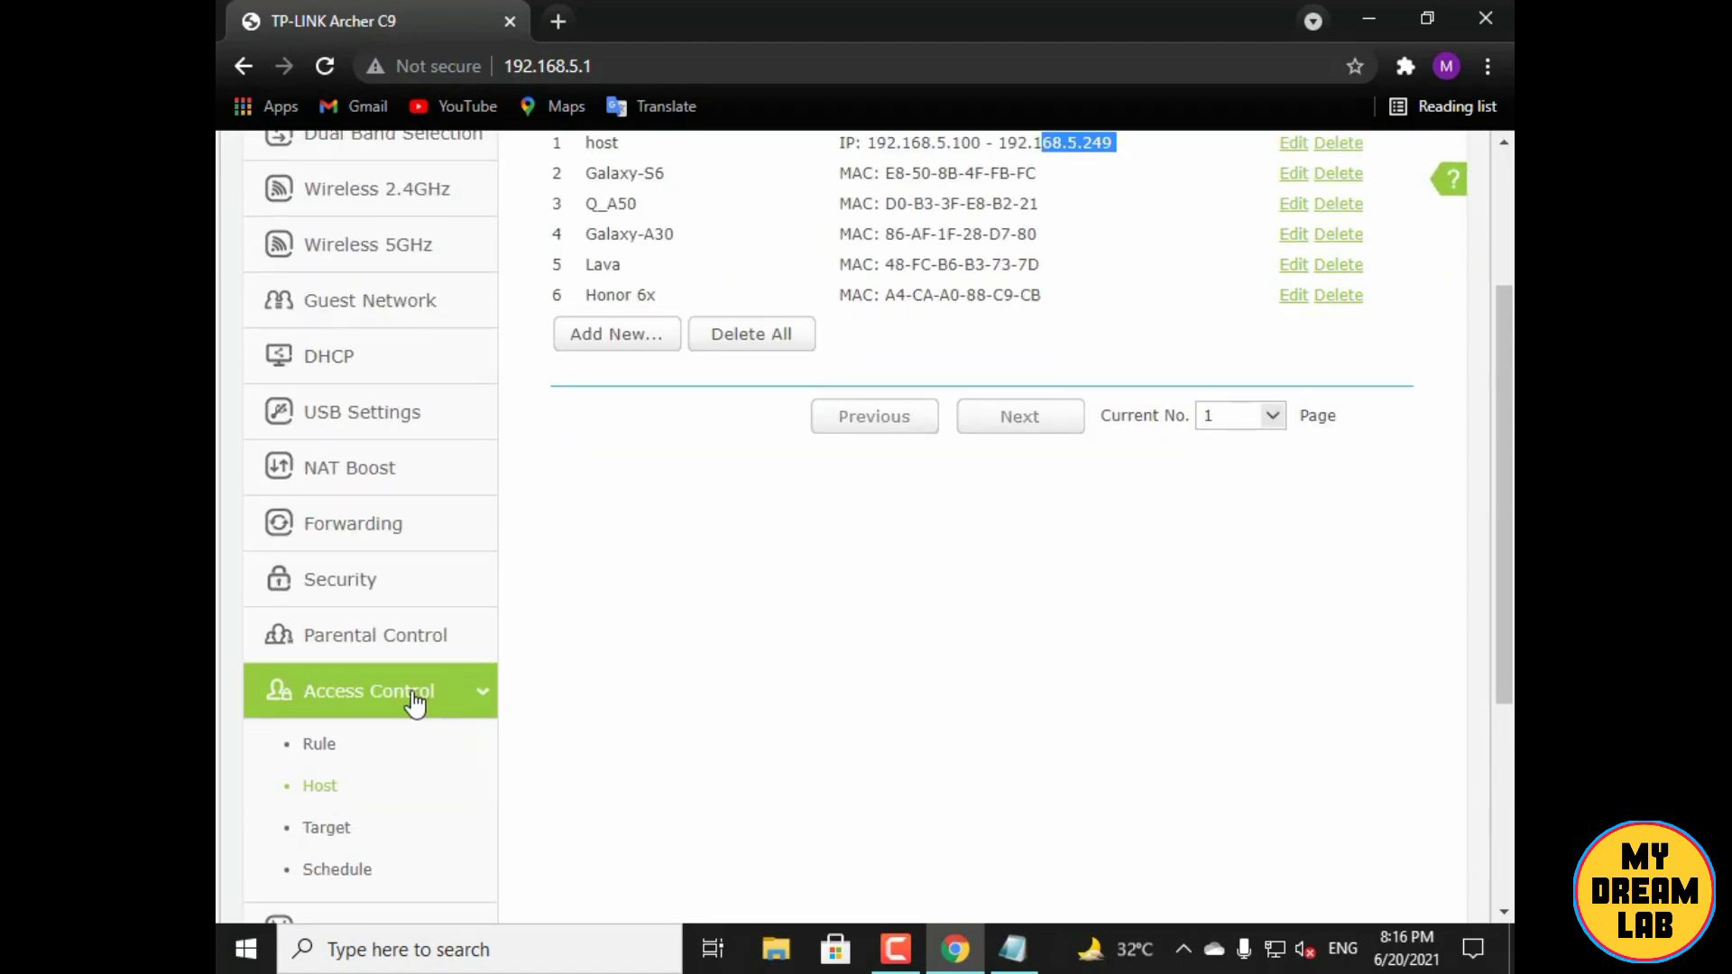
Start a new access control rule and choose host as its host
left_click(309, 745)
scroll(812, 704, "down", 2)
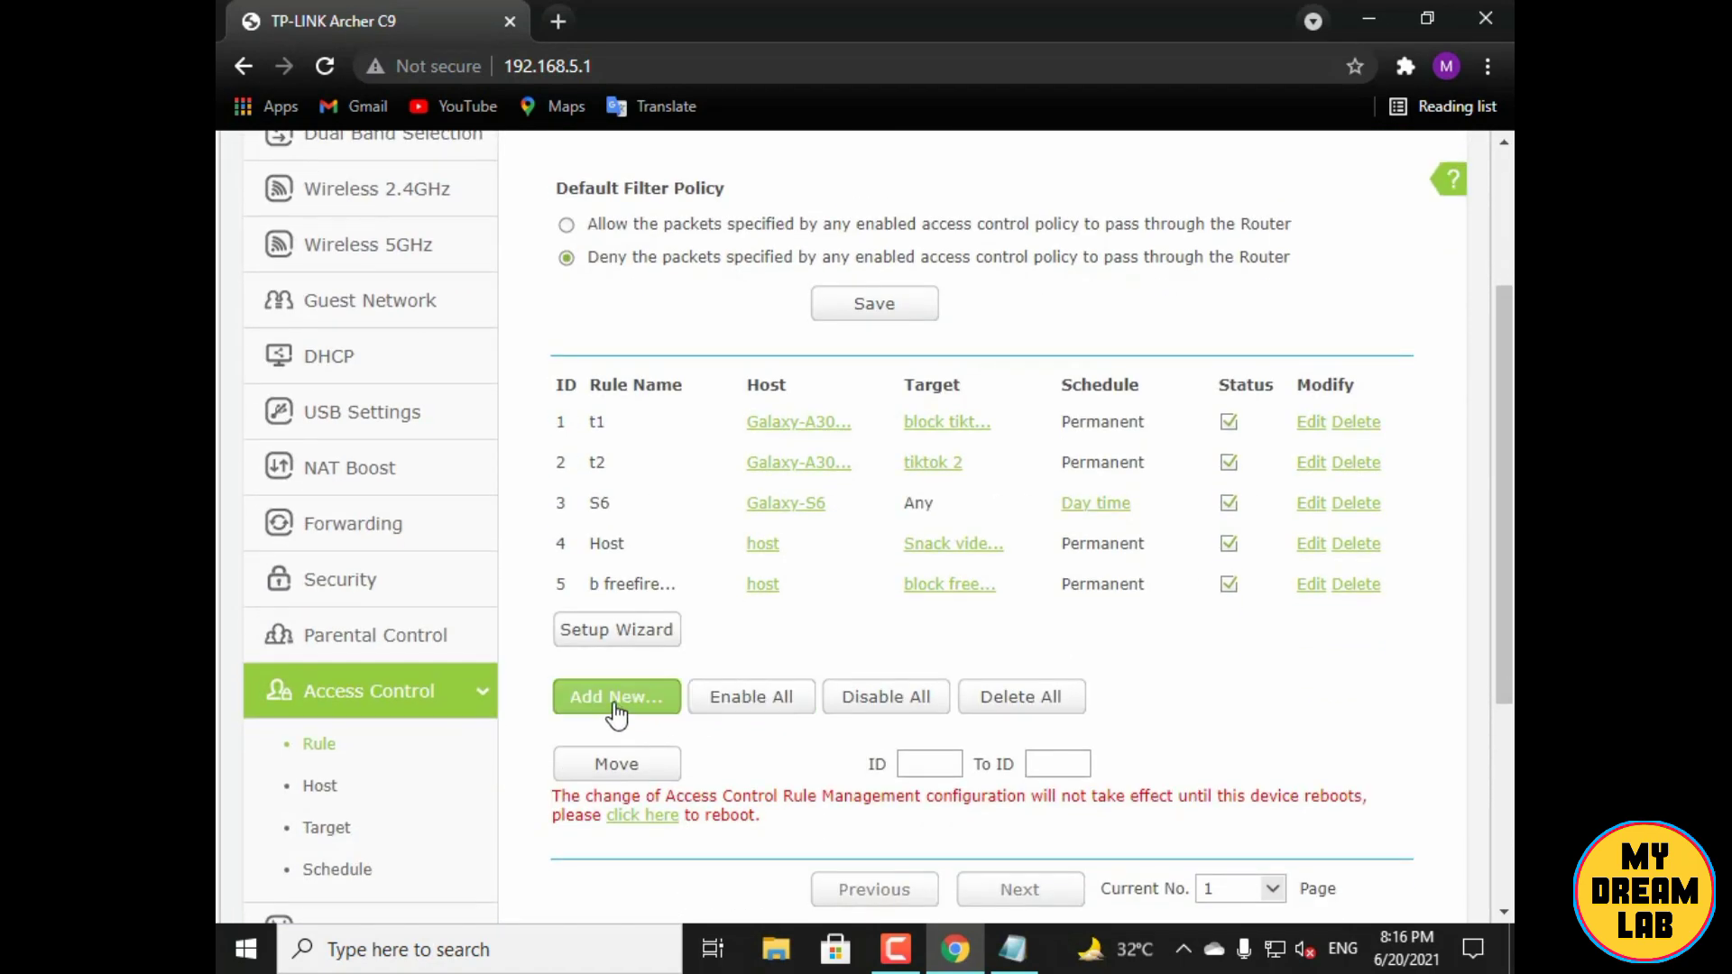
left_click(618, 710)
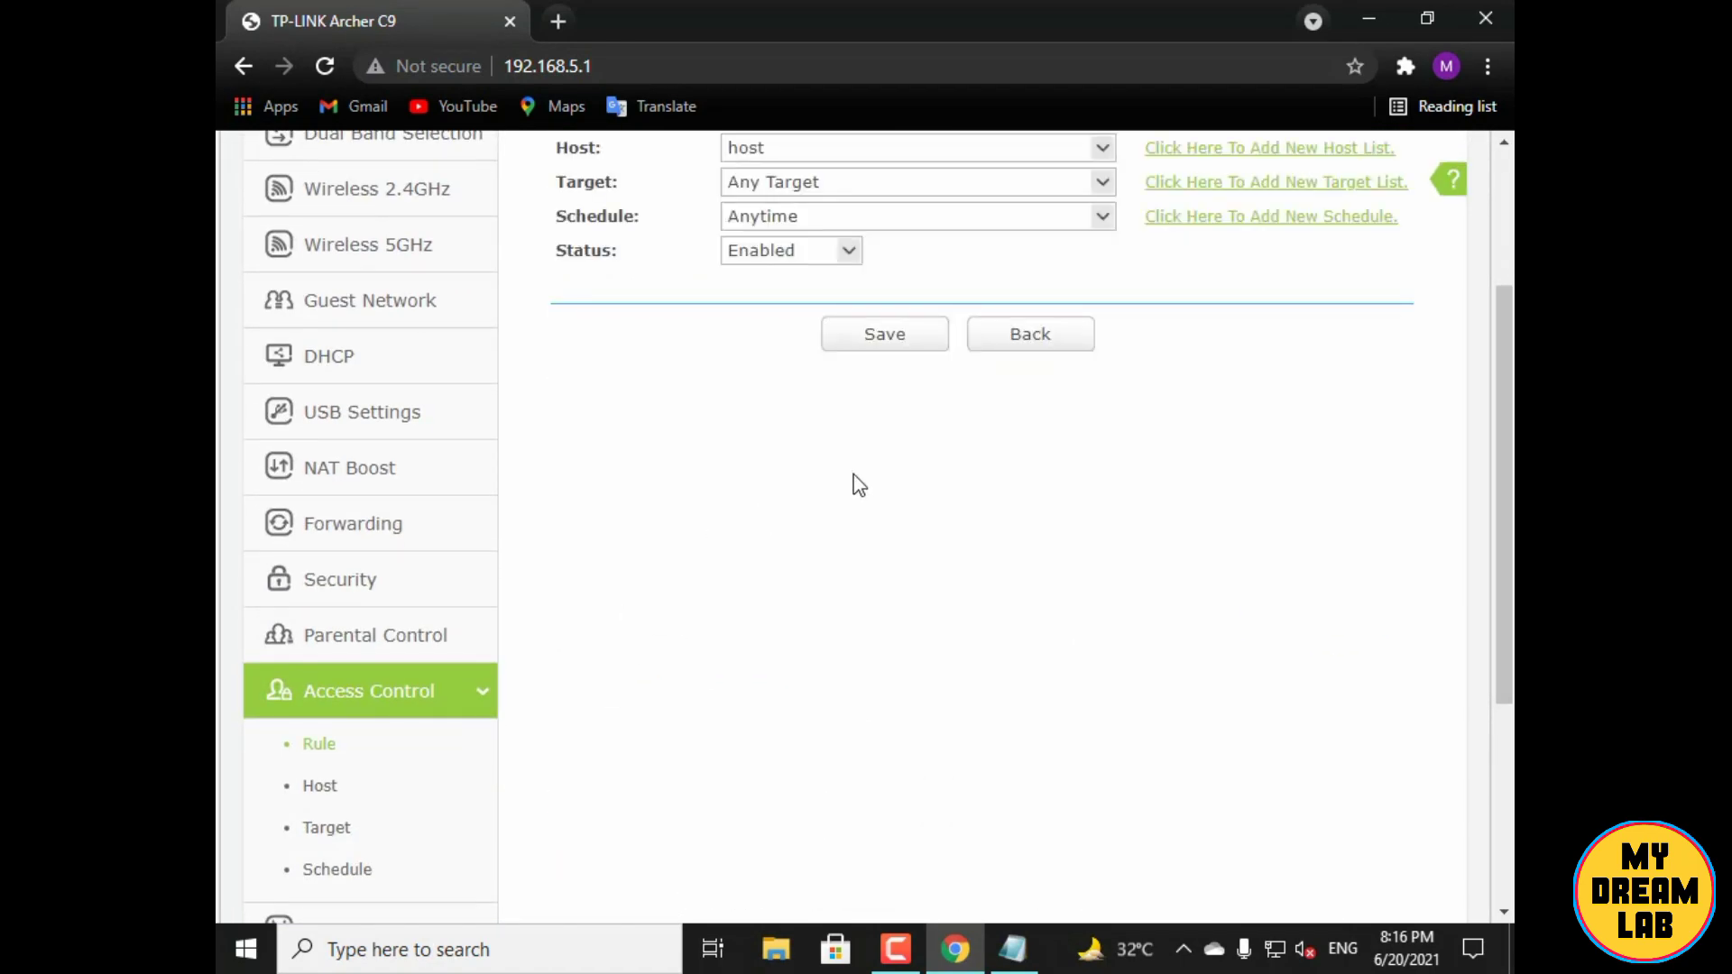
scroll(848, 483, "up", 3)
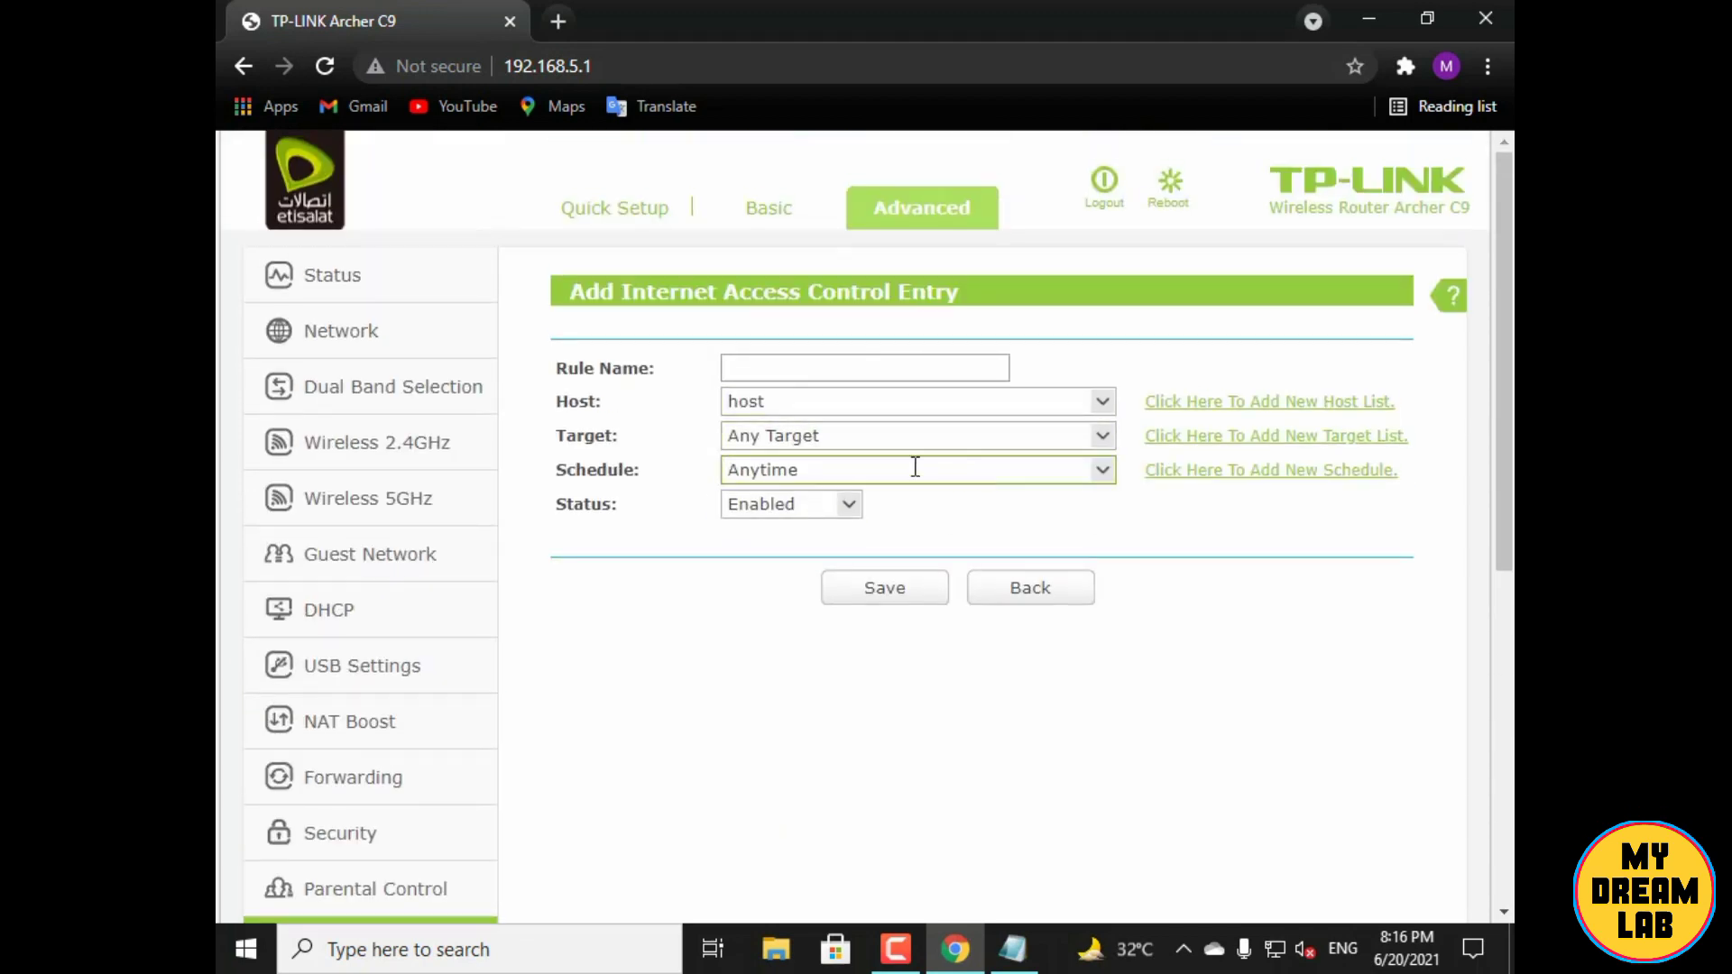
left_click(1101, 405)
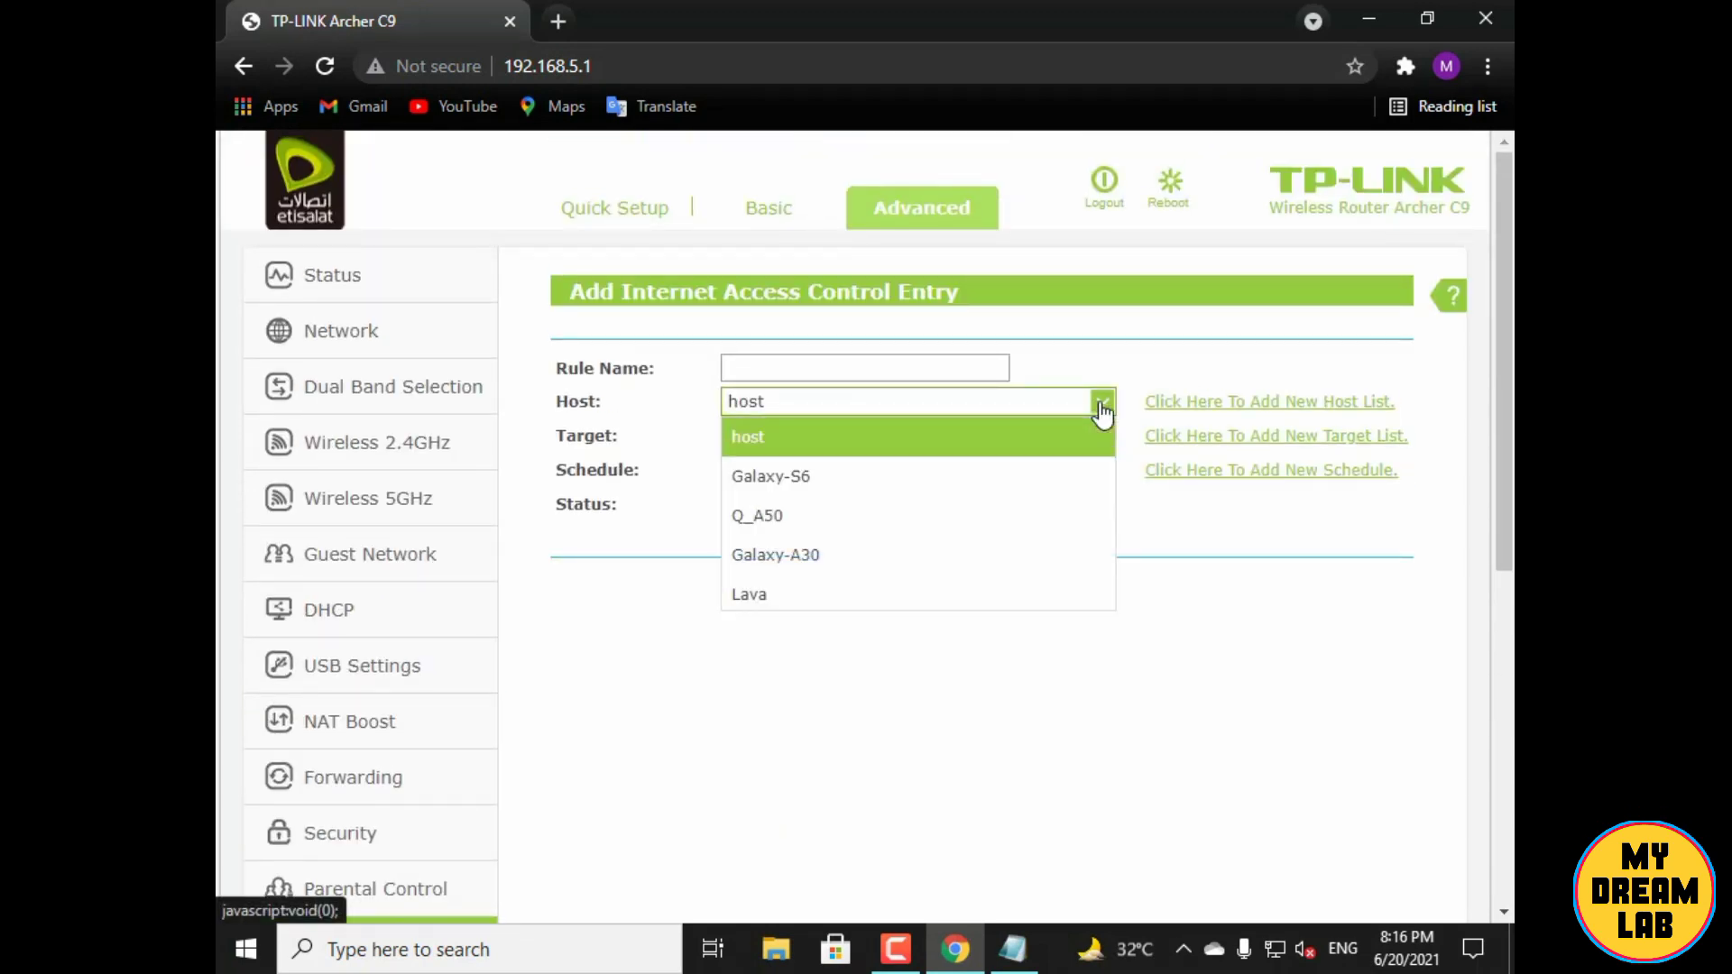
left_click(778, 451)
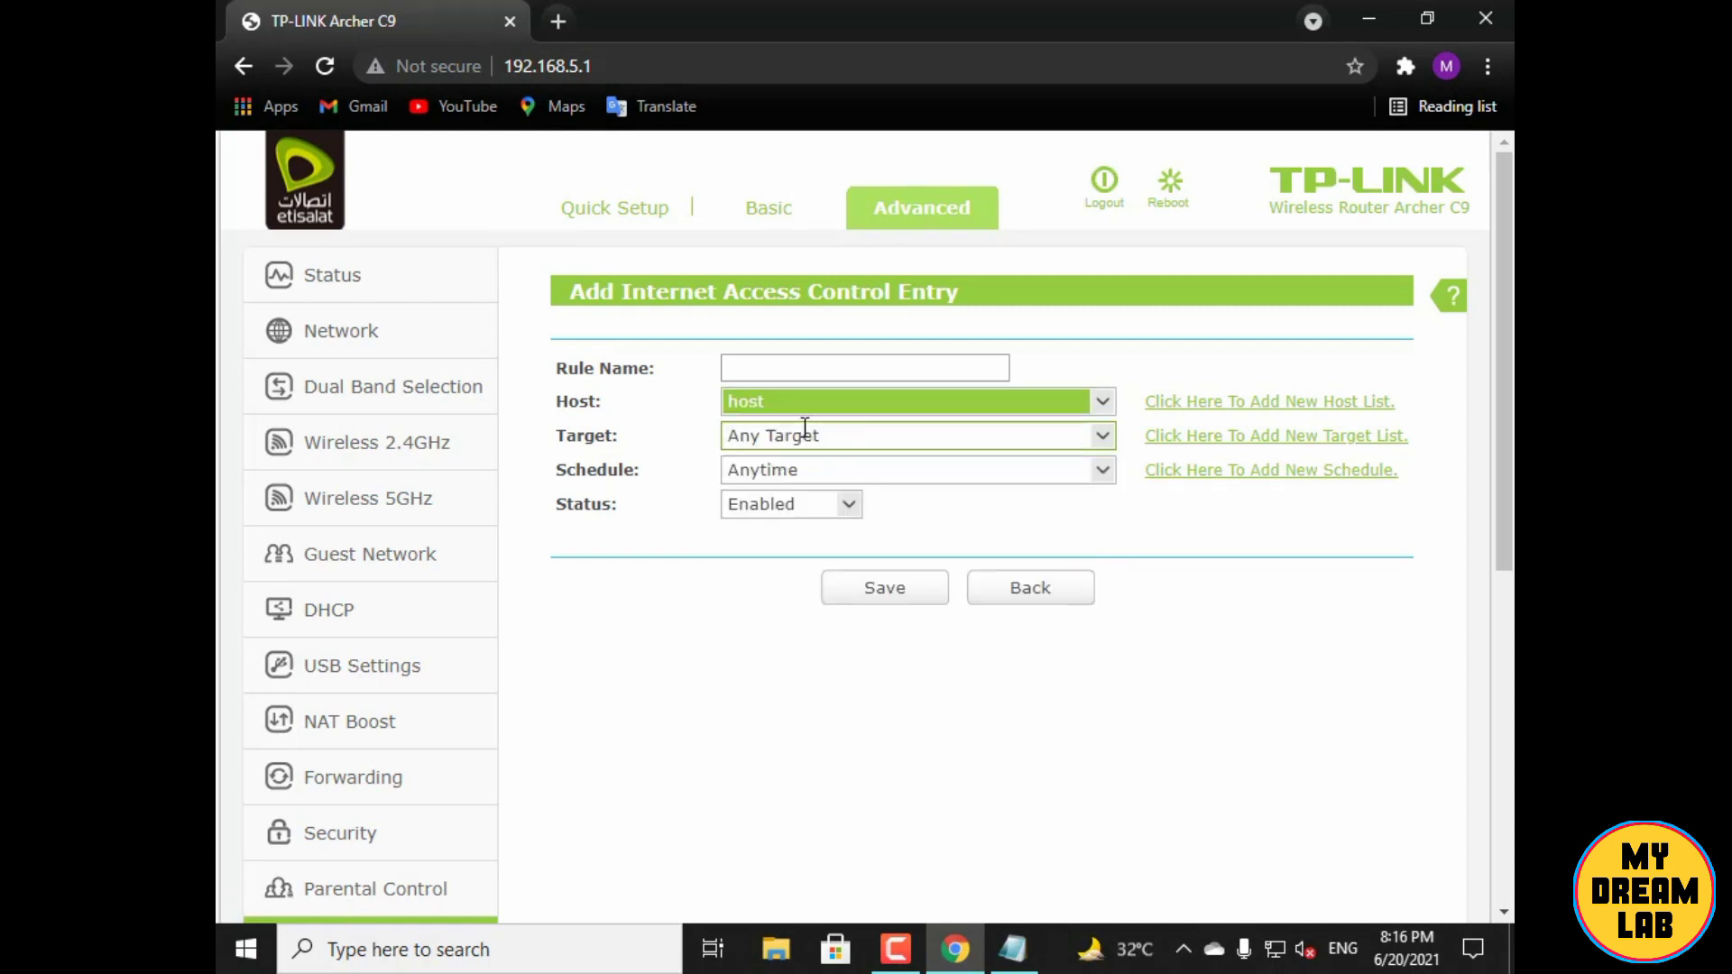
Set the new rule's target to p1, name the rule 1, and save it
left_click(1102, 436)
scroll(799, 561, "down", 2)
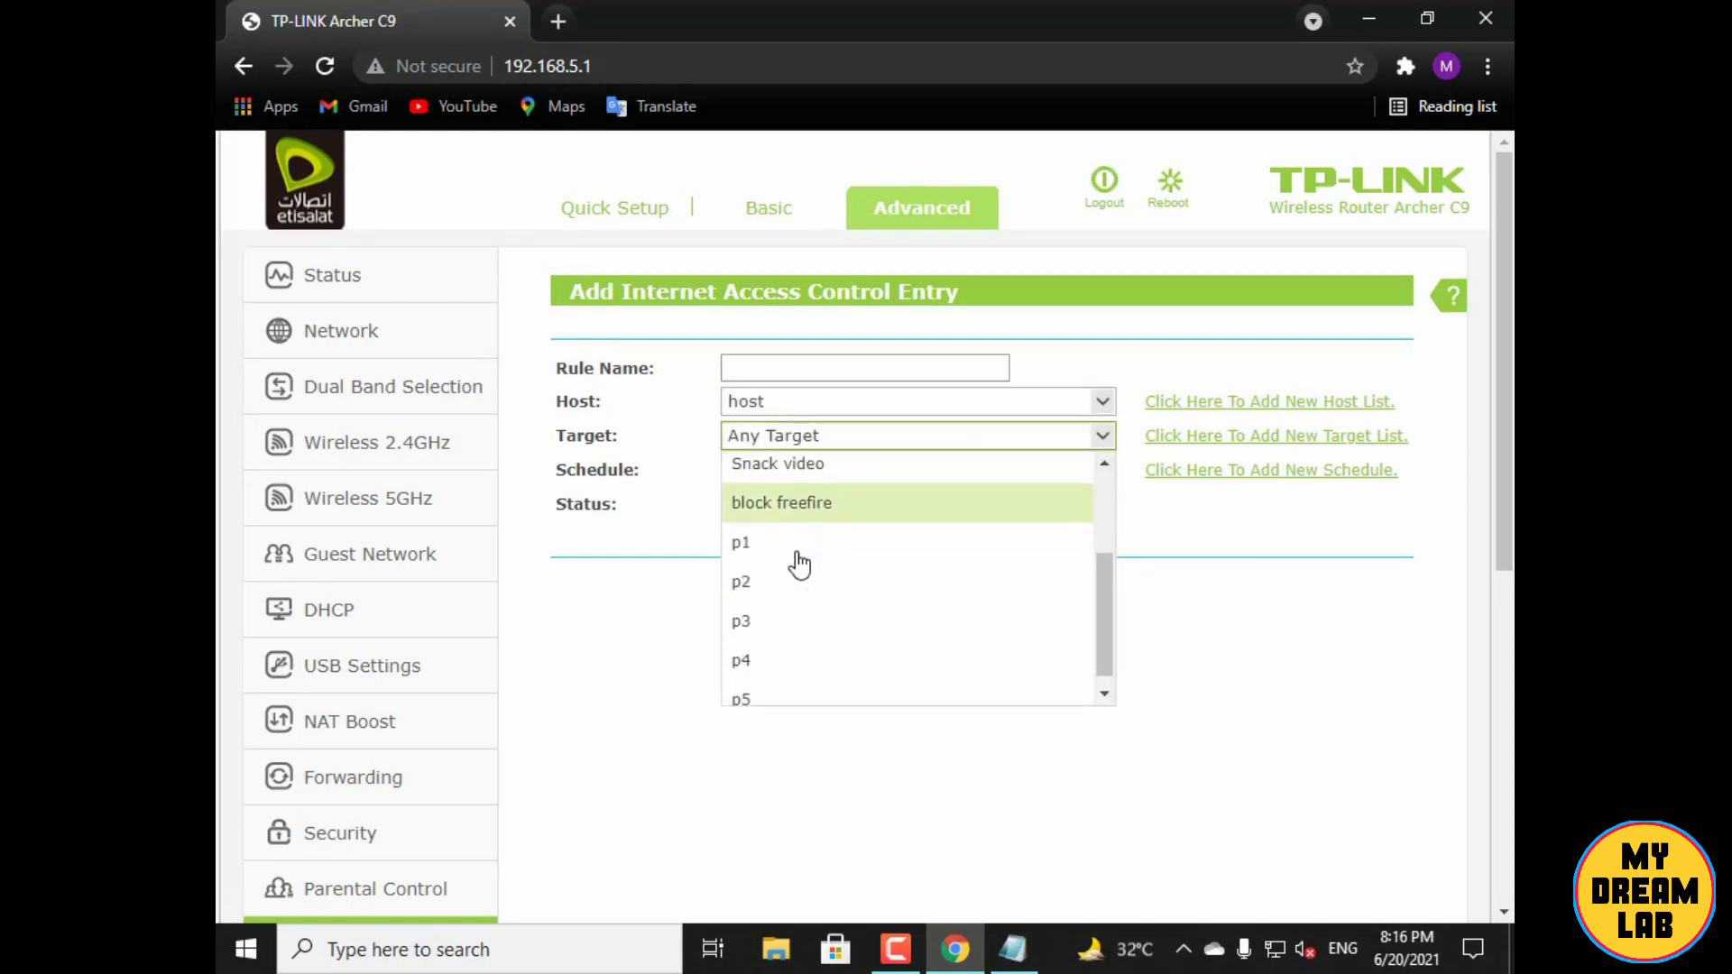
left_click(776, 533)
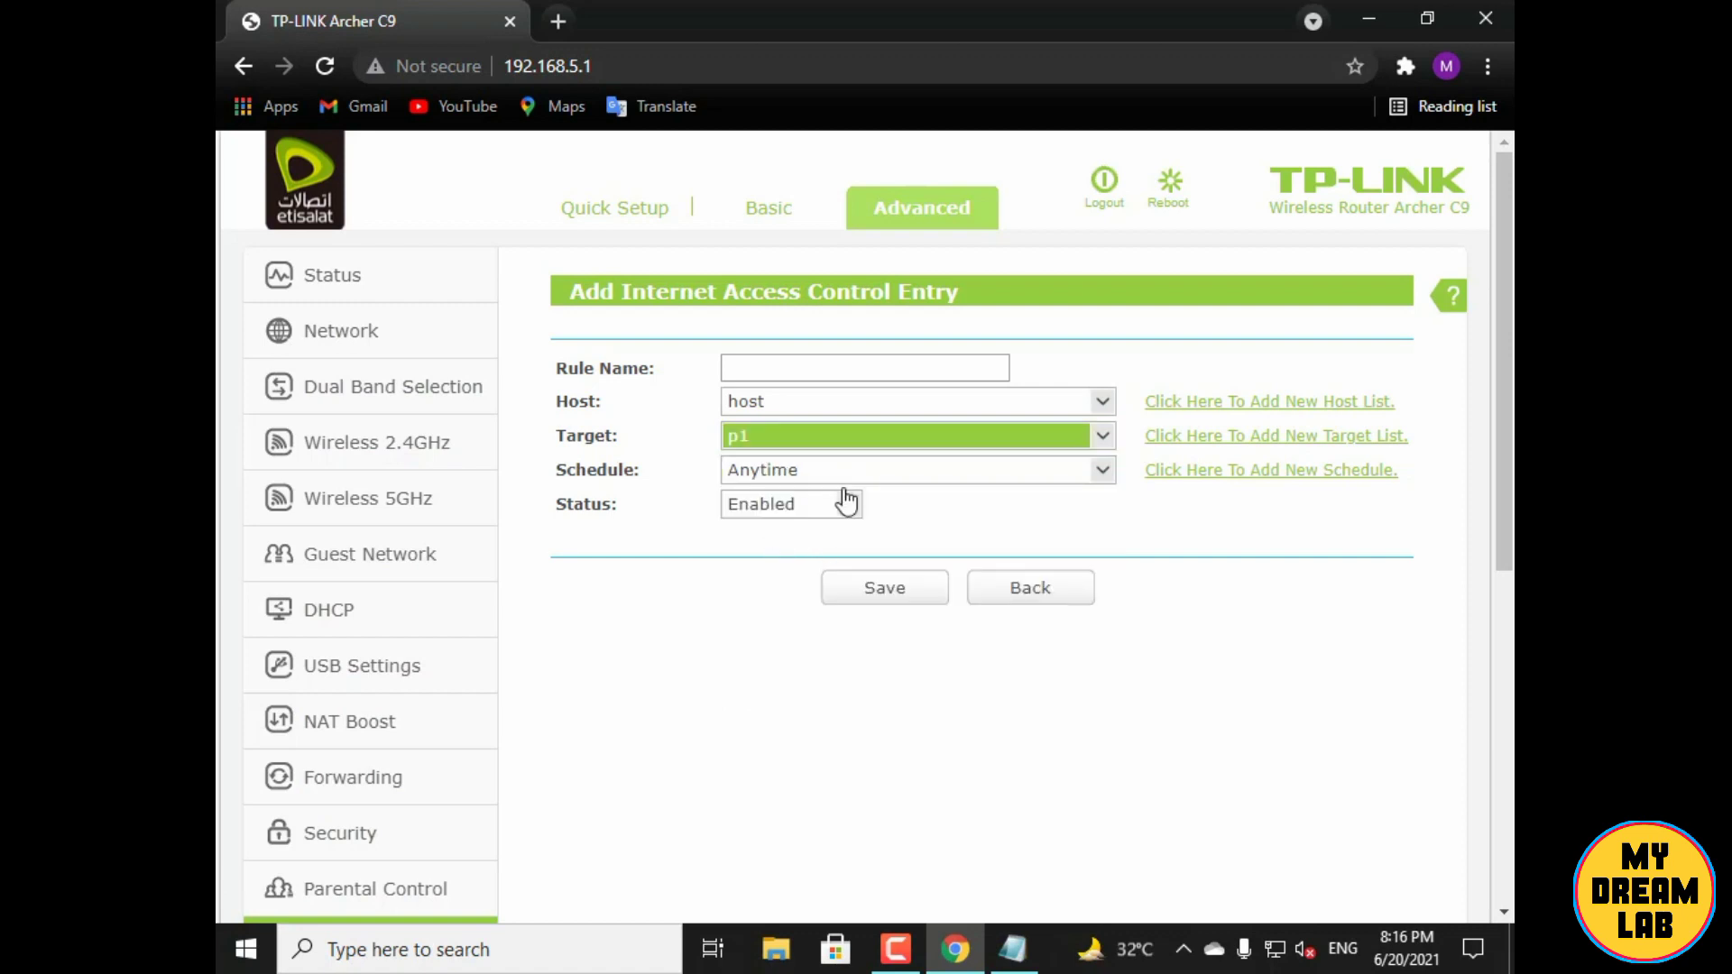
left_click(874, 374)
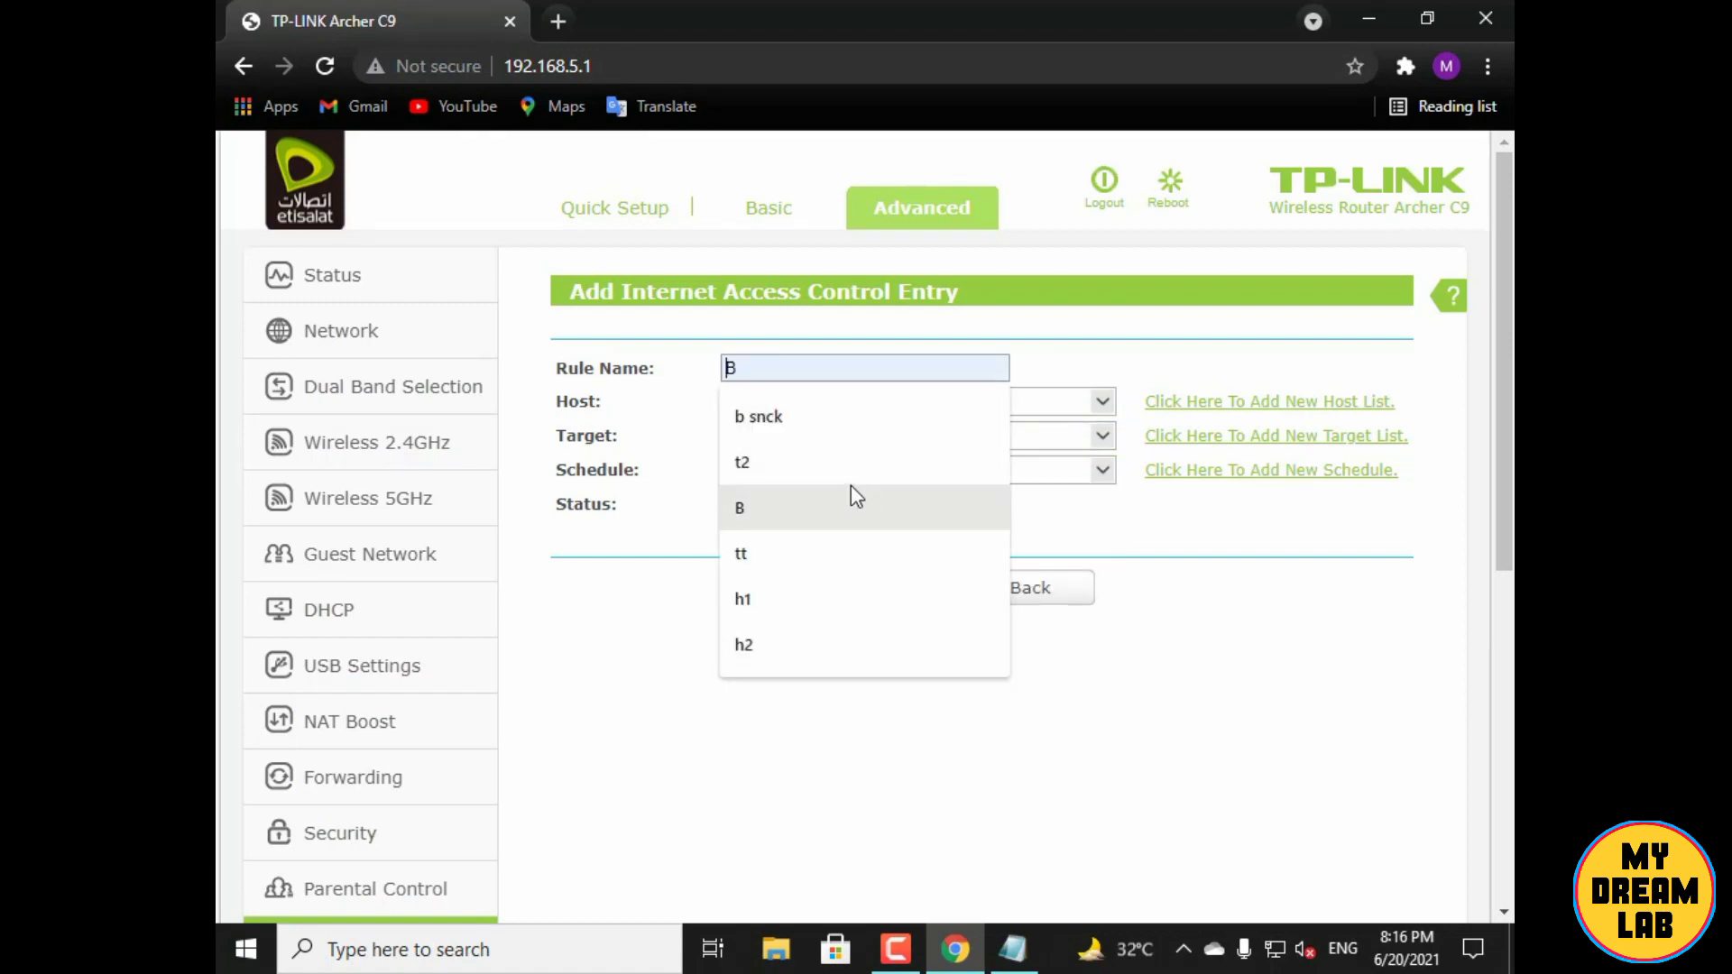
type("1")
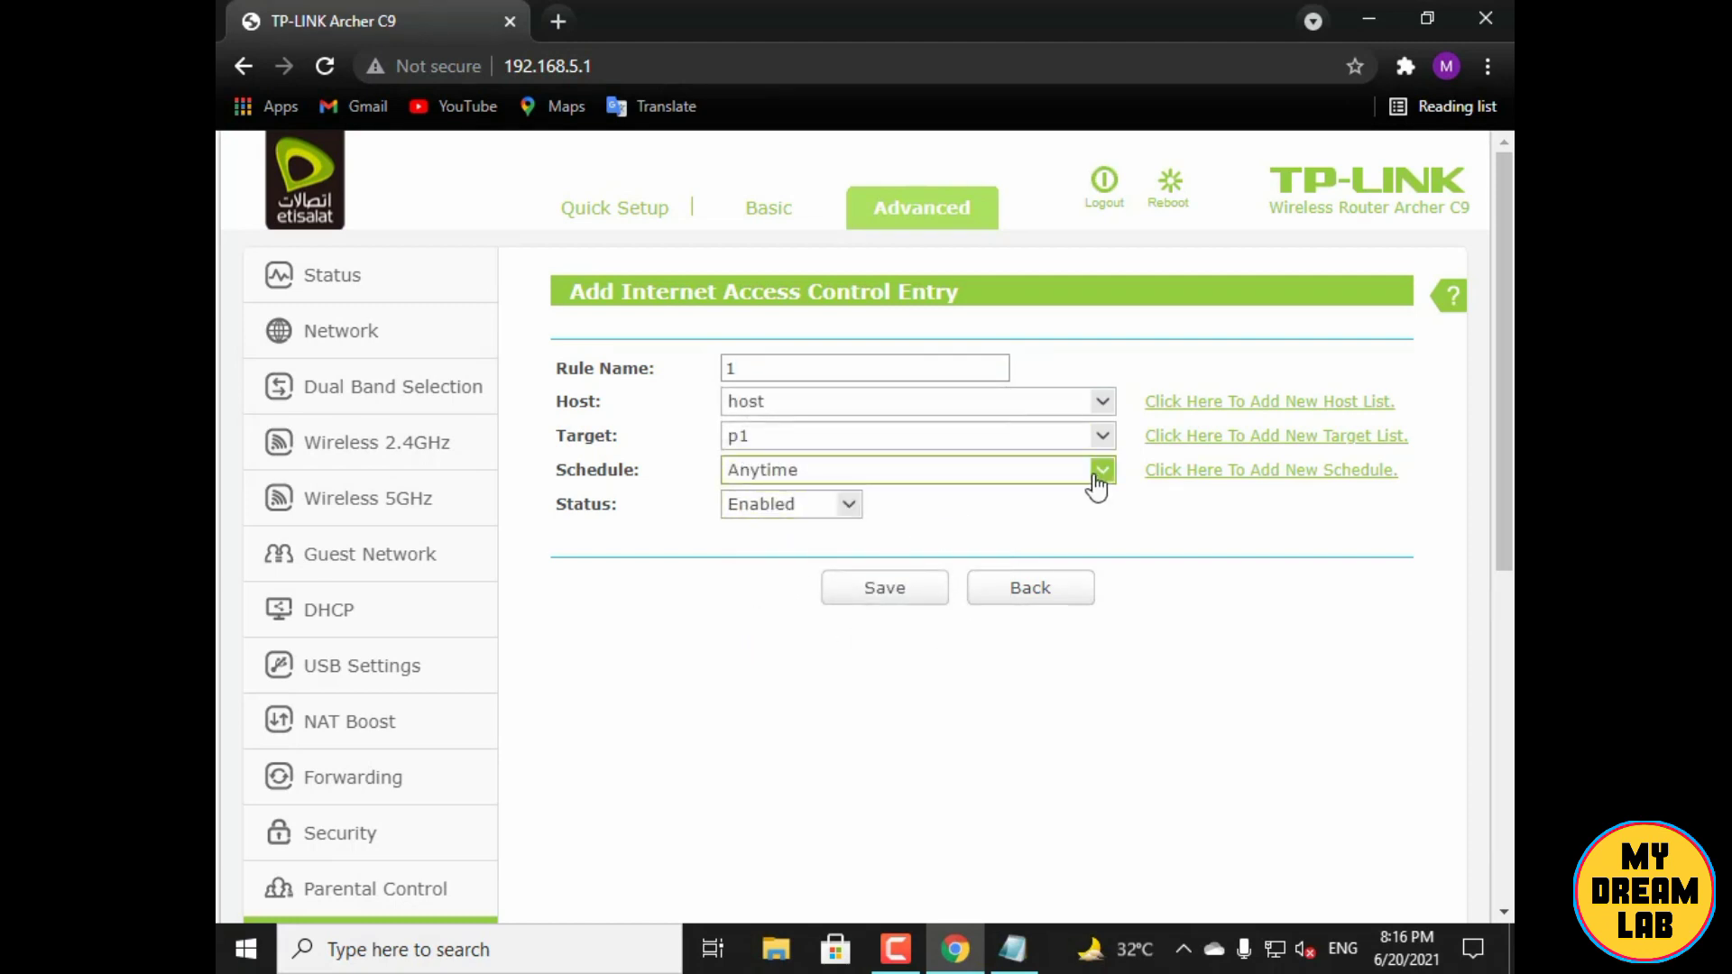
left_click(885, 600)
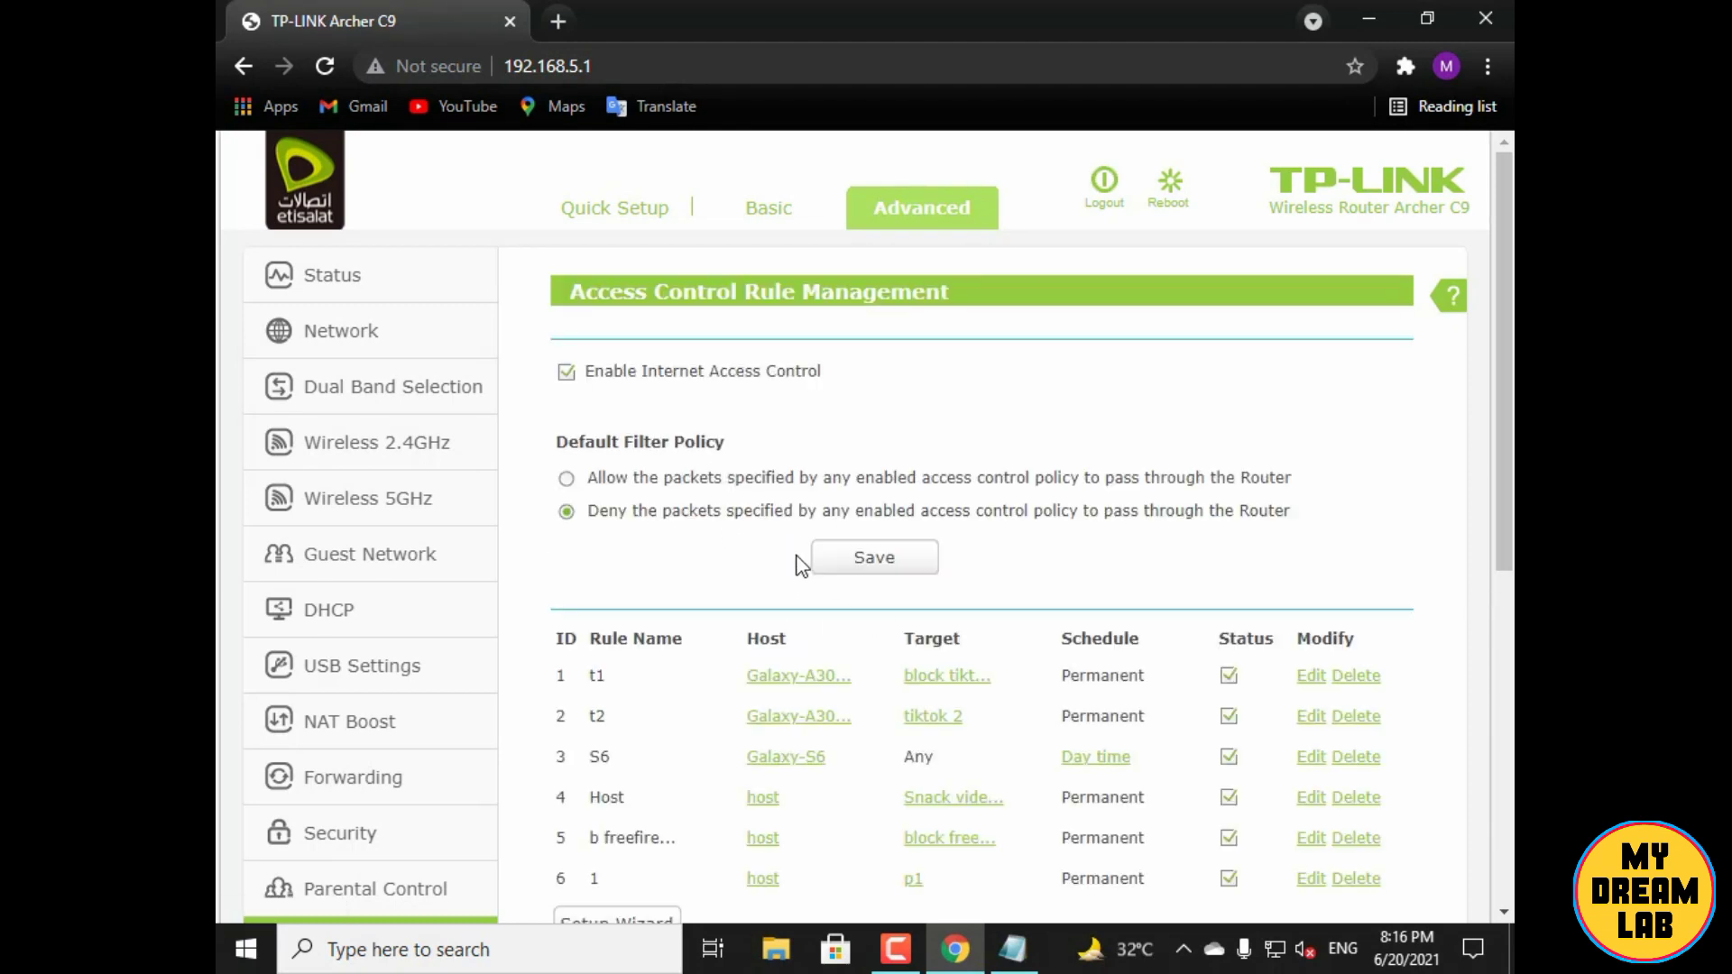
Add an access control rule named 2 for host with target p2, and save it
scroll(767, 613, "down", 3)
left_click(611, 731)
scroll(865, 449, "up", 3)
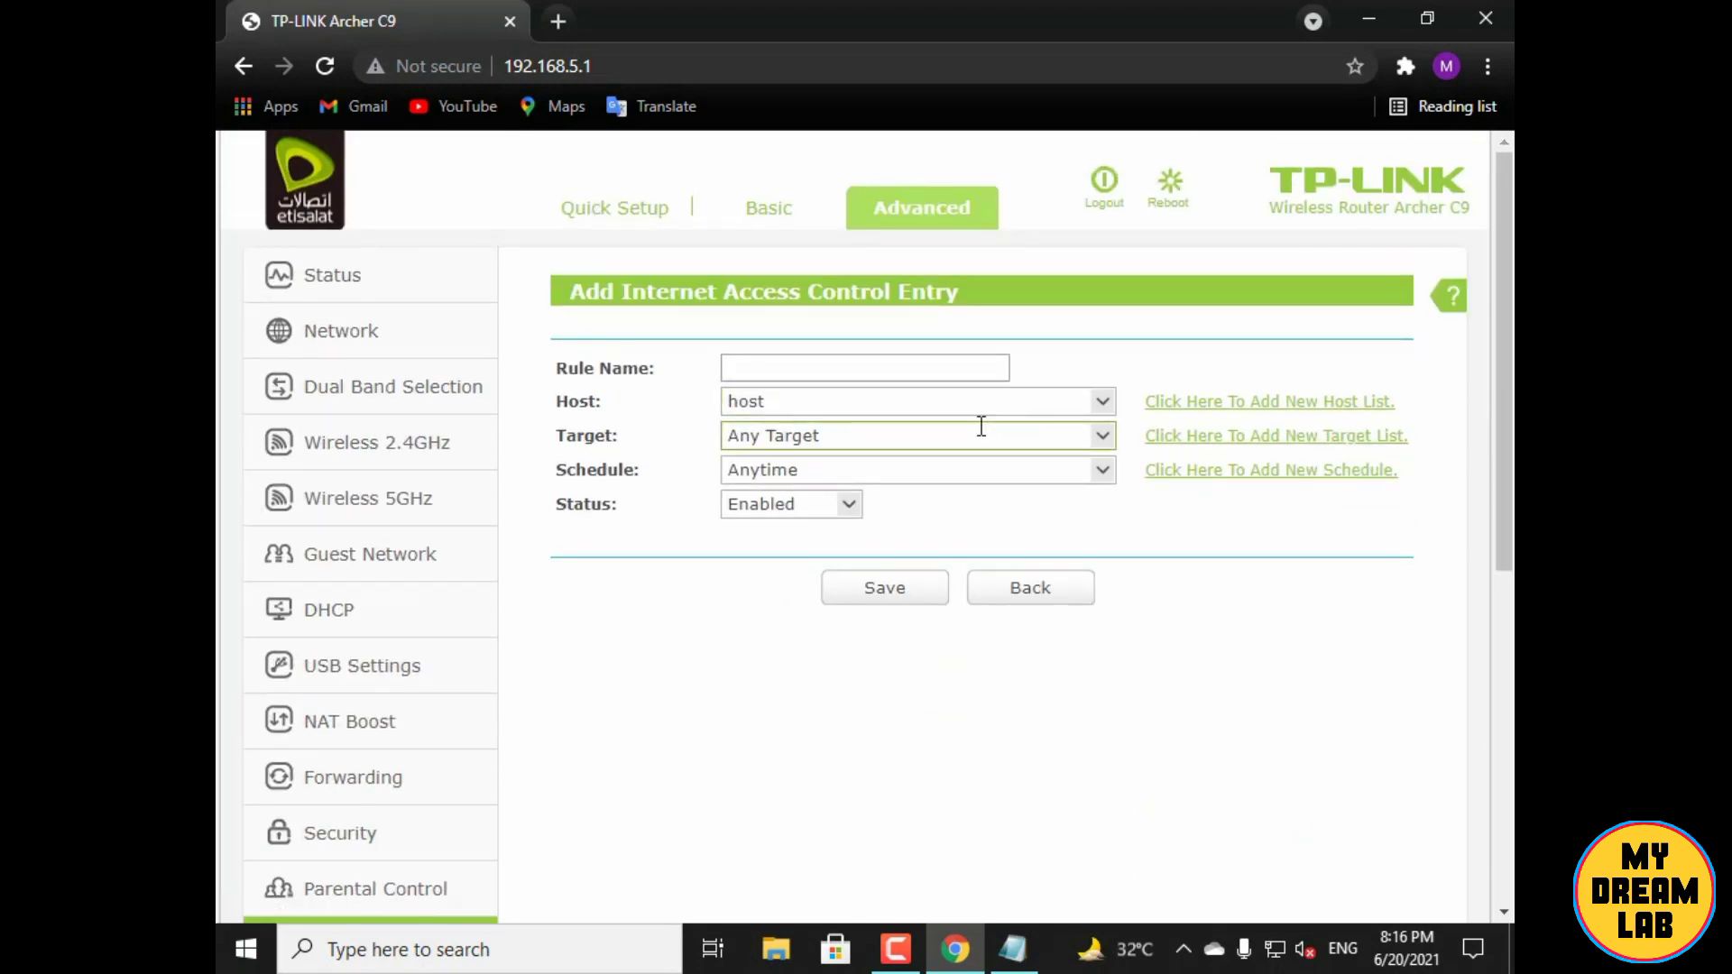
left_click(1103, 439)
scroll(785, 632, "down", 1)
scroll(789, 663, "down", 2)
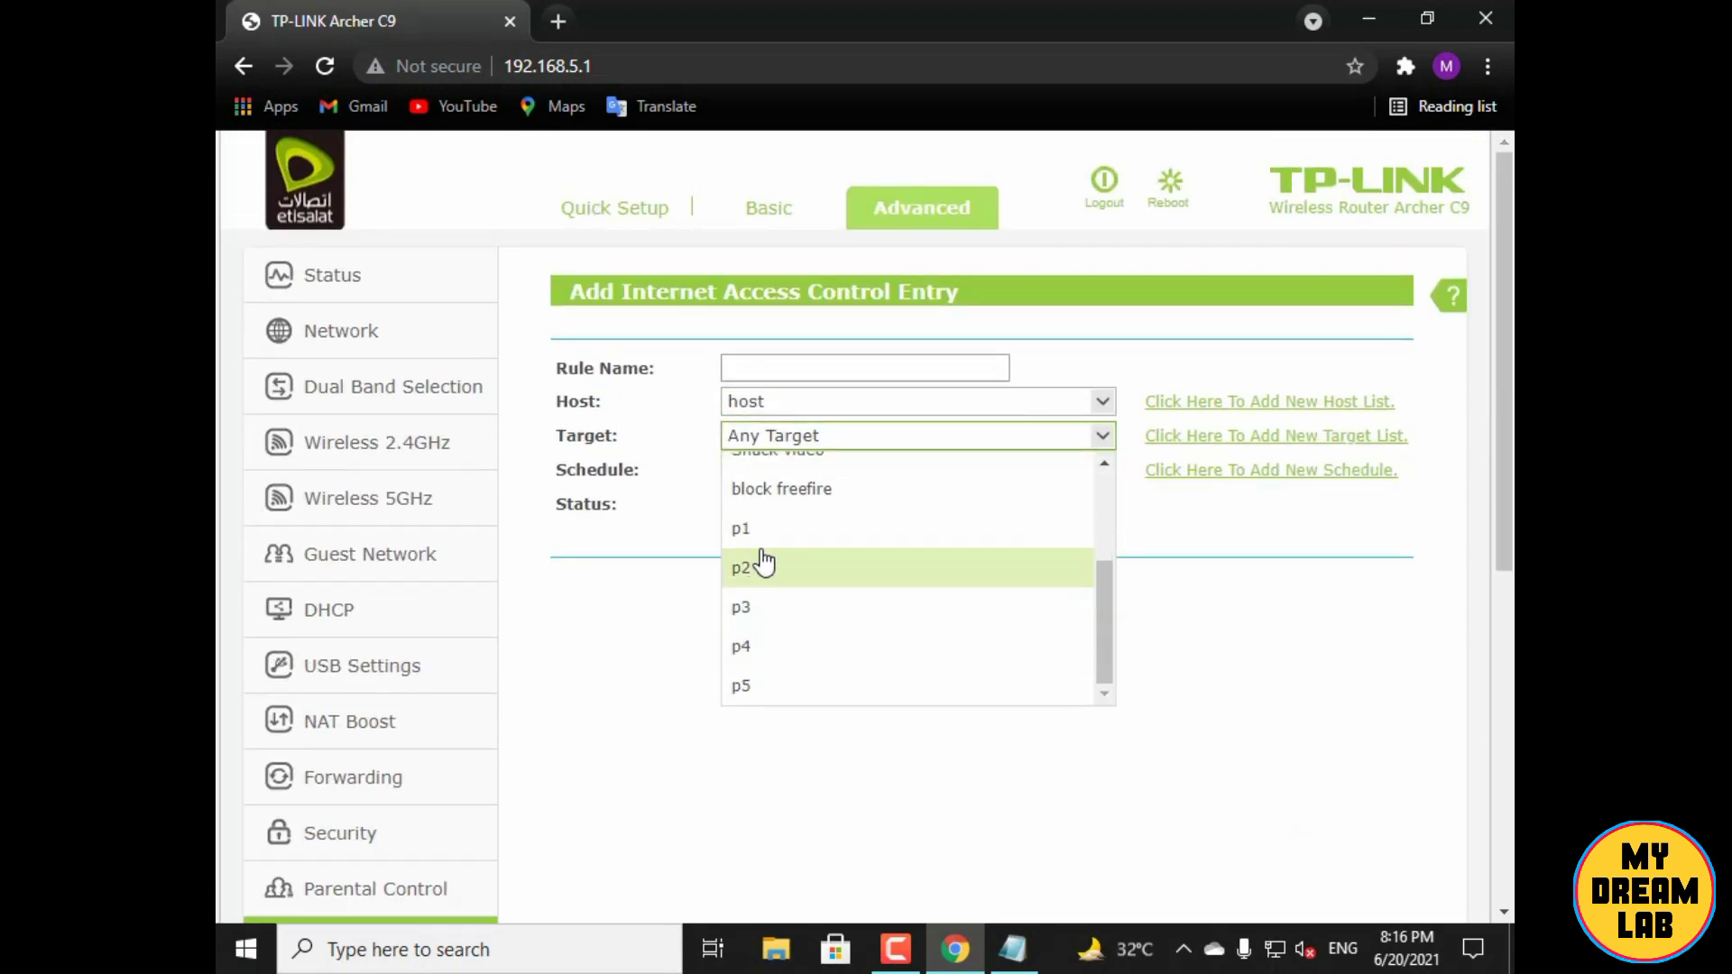
left_click(762, 566)
left_click(806, 370)
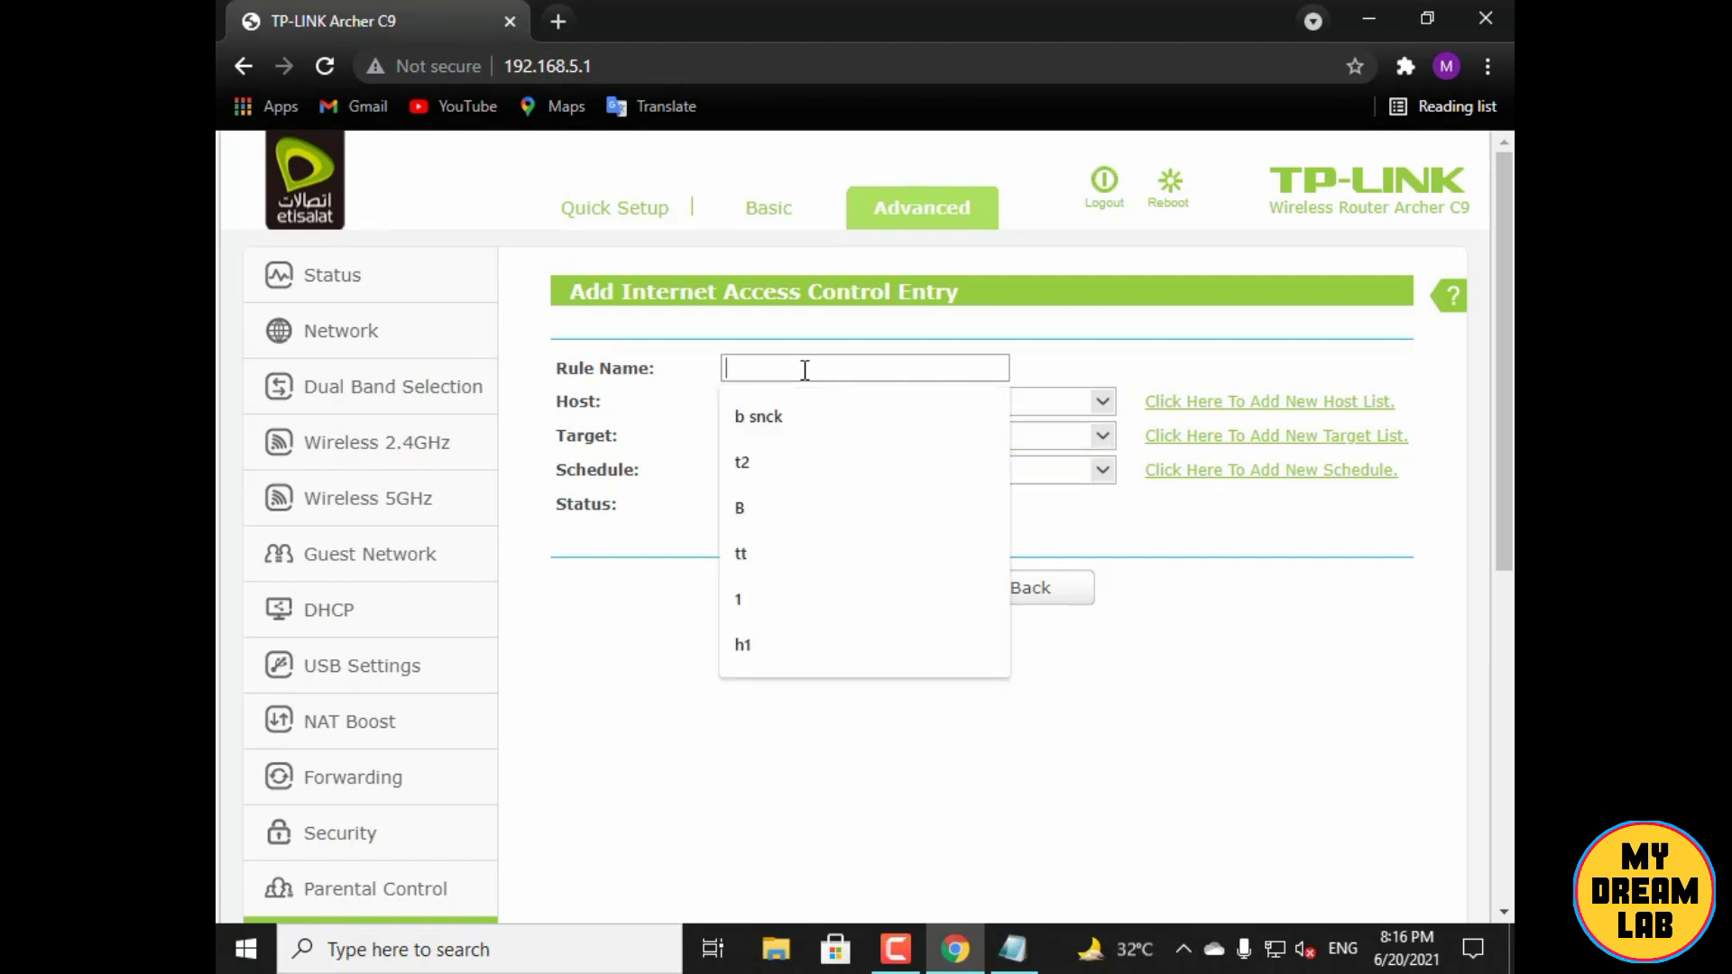
type("2")
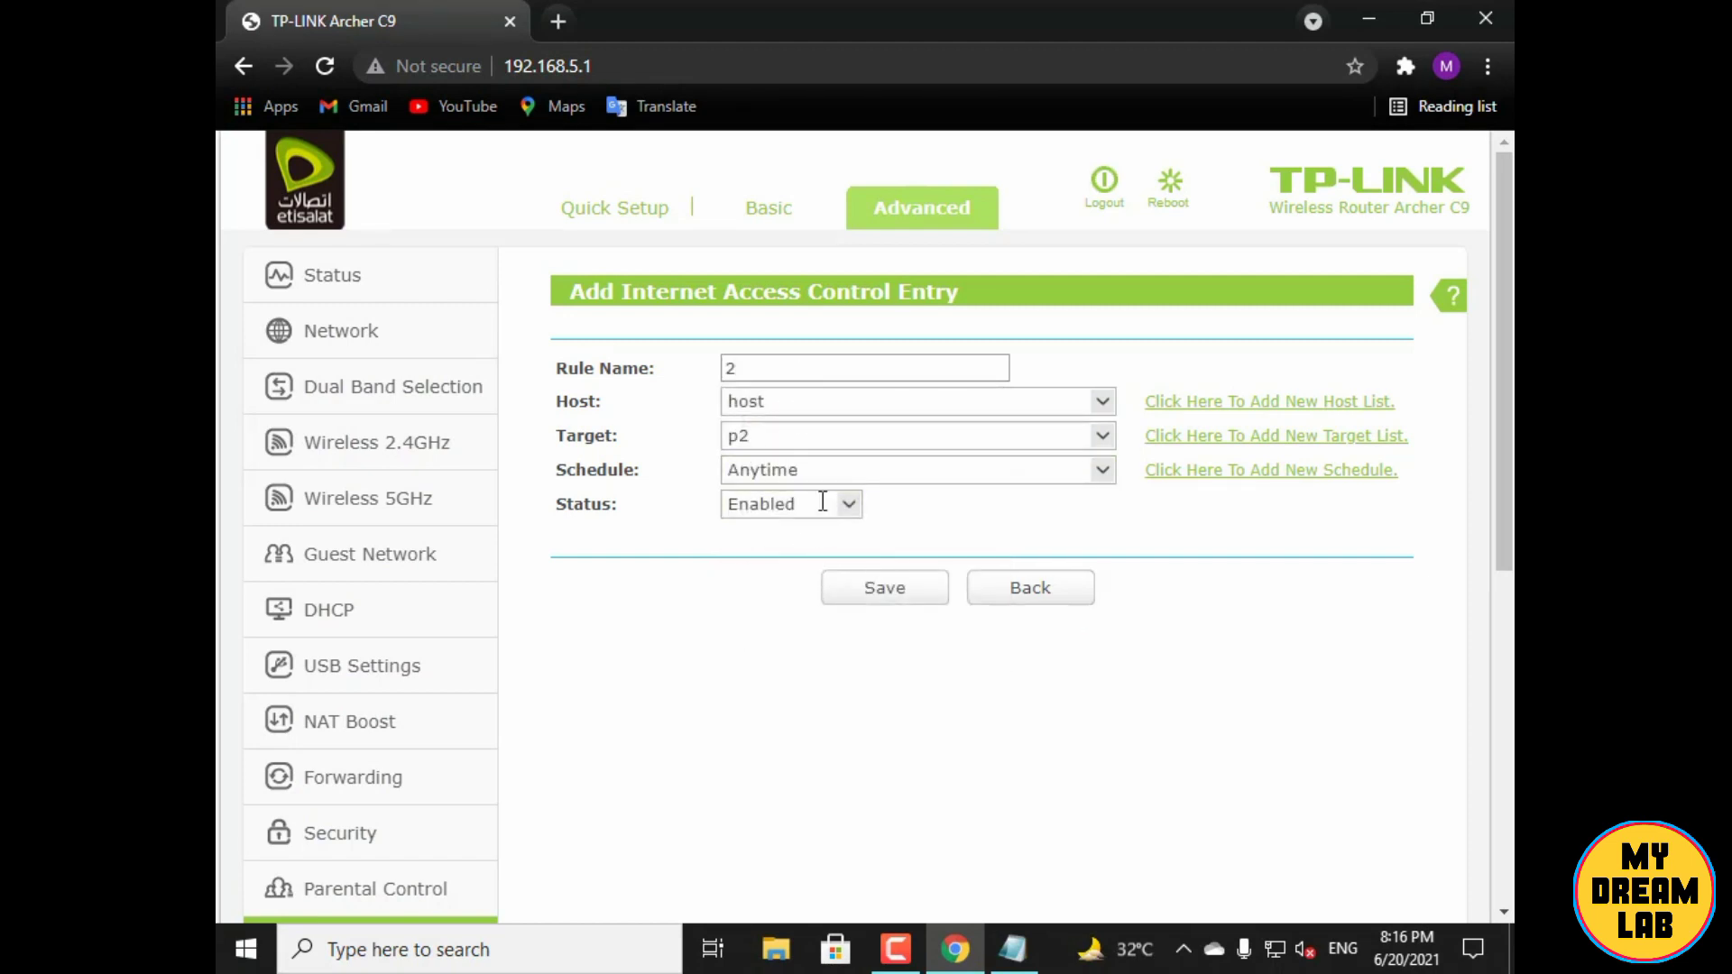
left_click(853, 595)
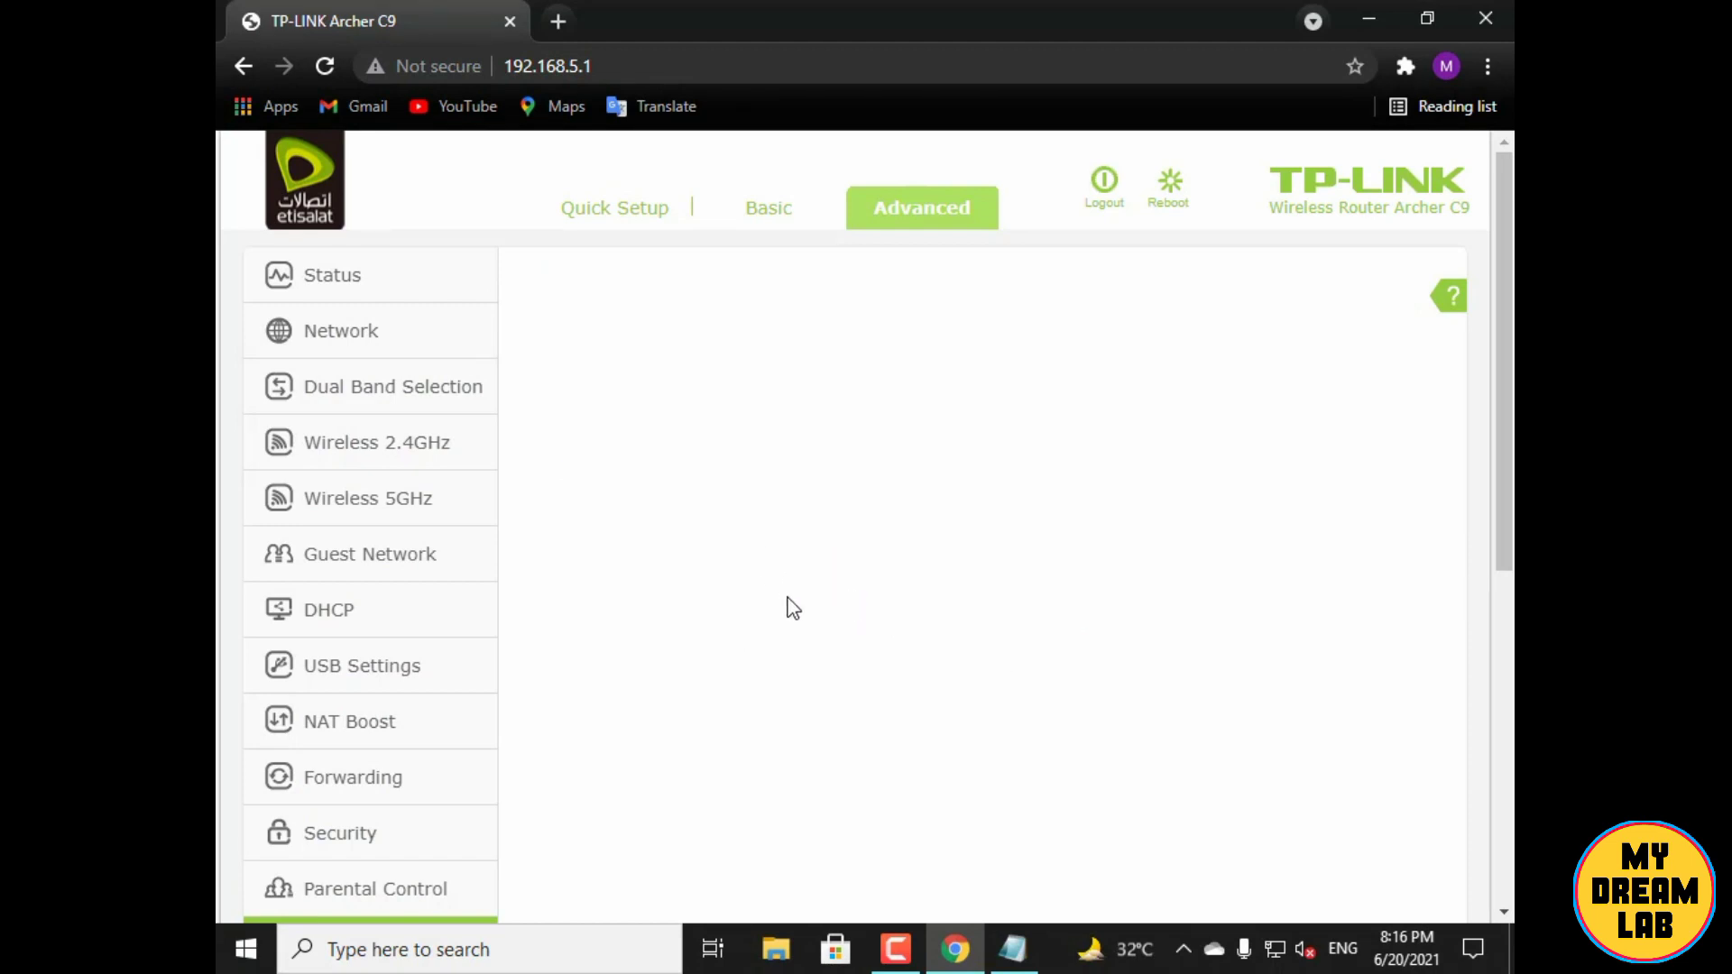
Add an access control rule named 3 for host with target p3, and save it
scroll(789, 608, "down", 4)
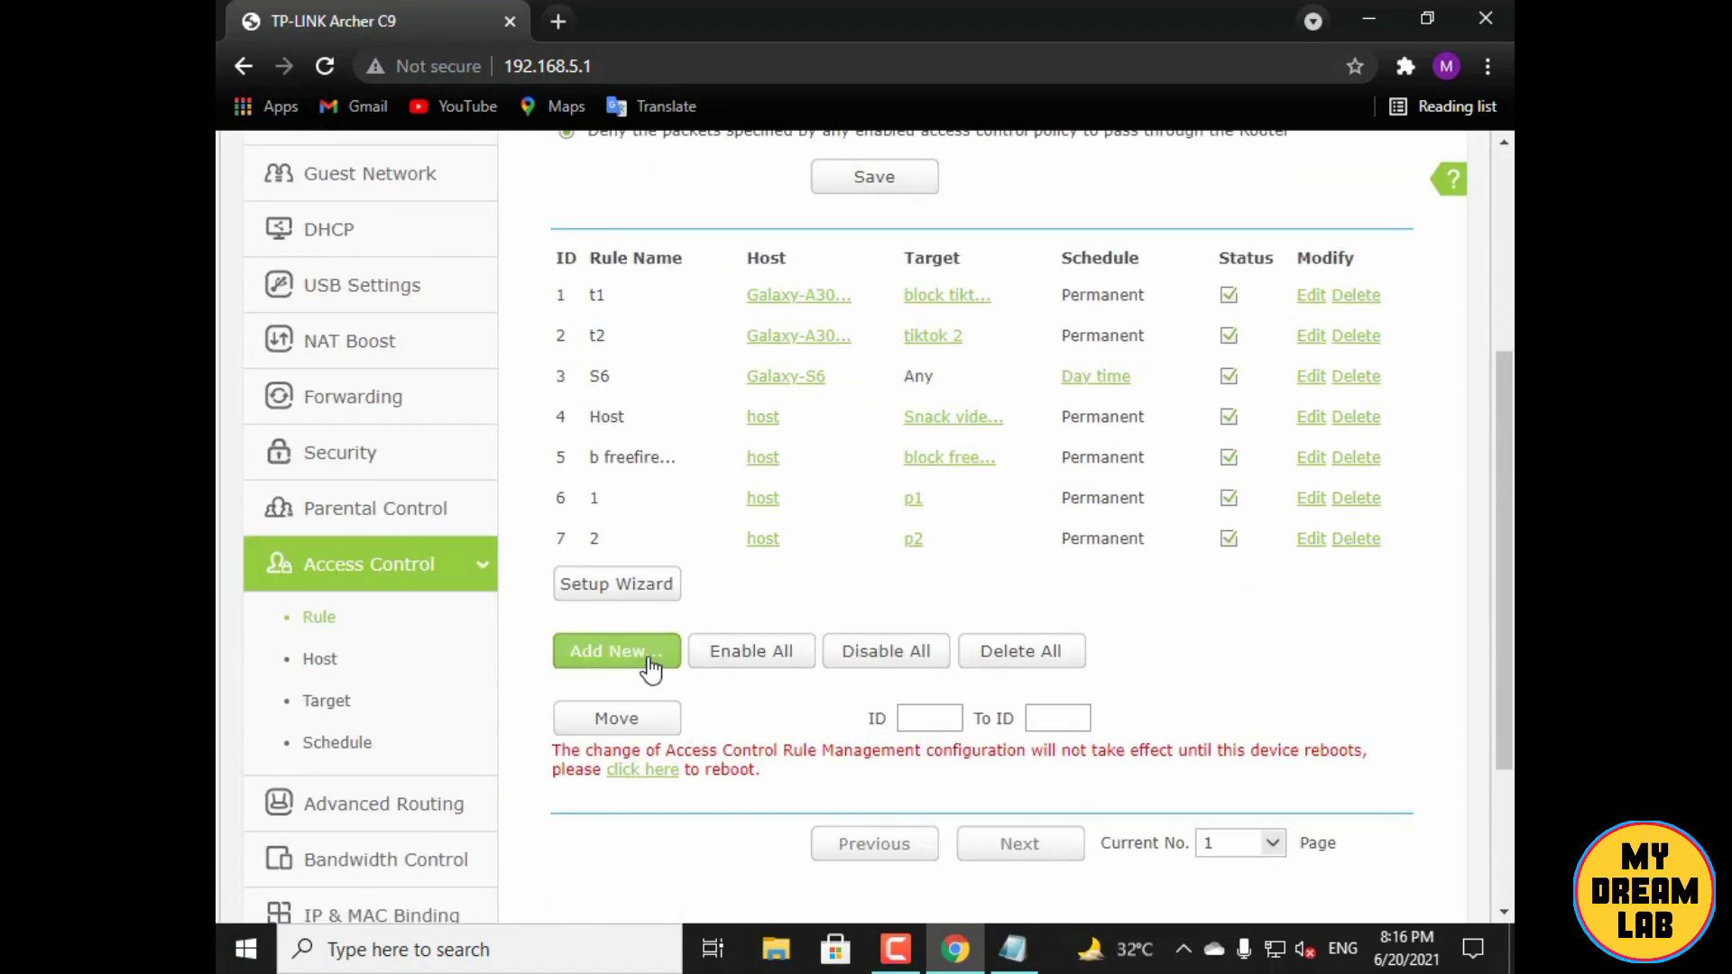
left_click(650, 670)
scroll(669, 638, "up", 5)
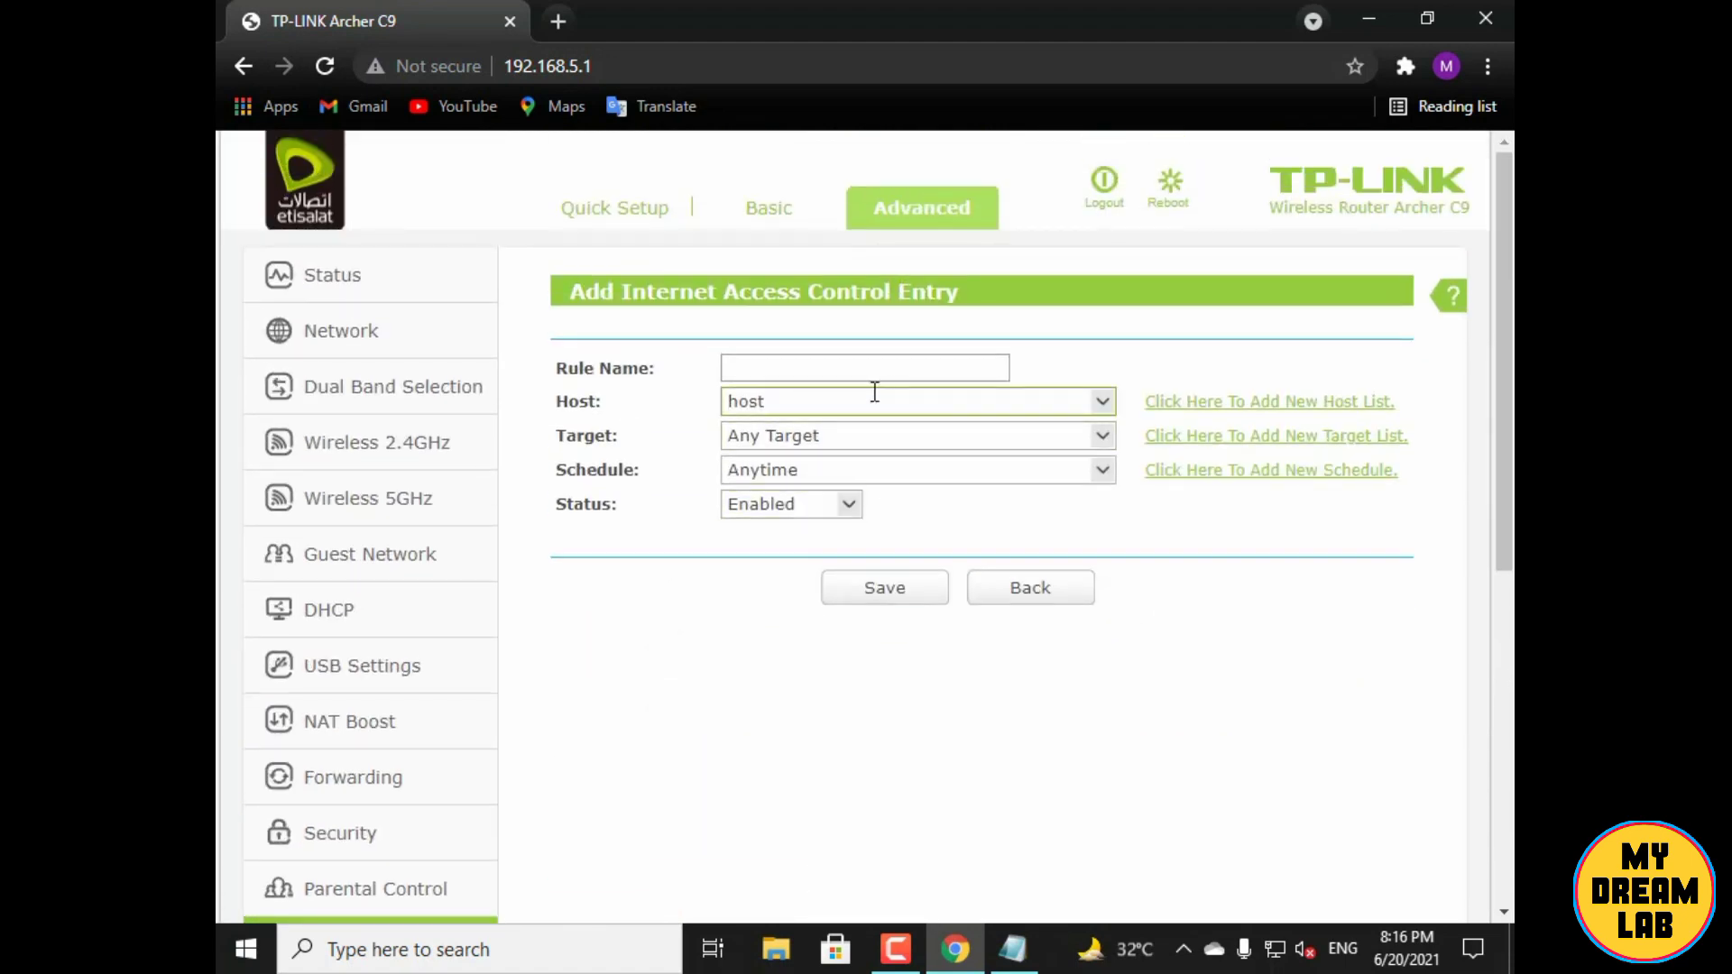
left_click(840, 370)
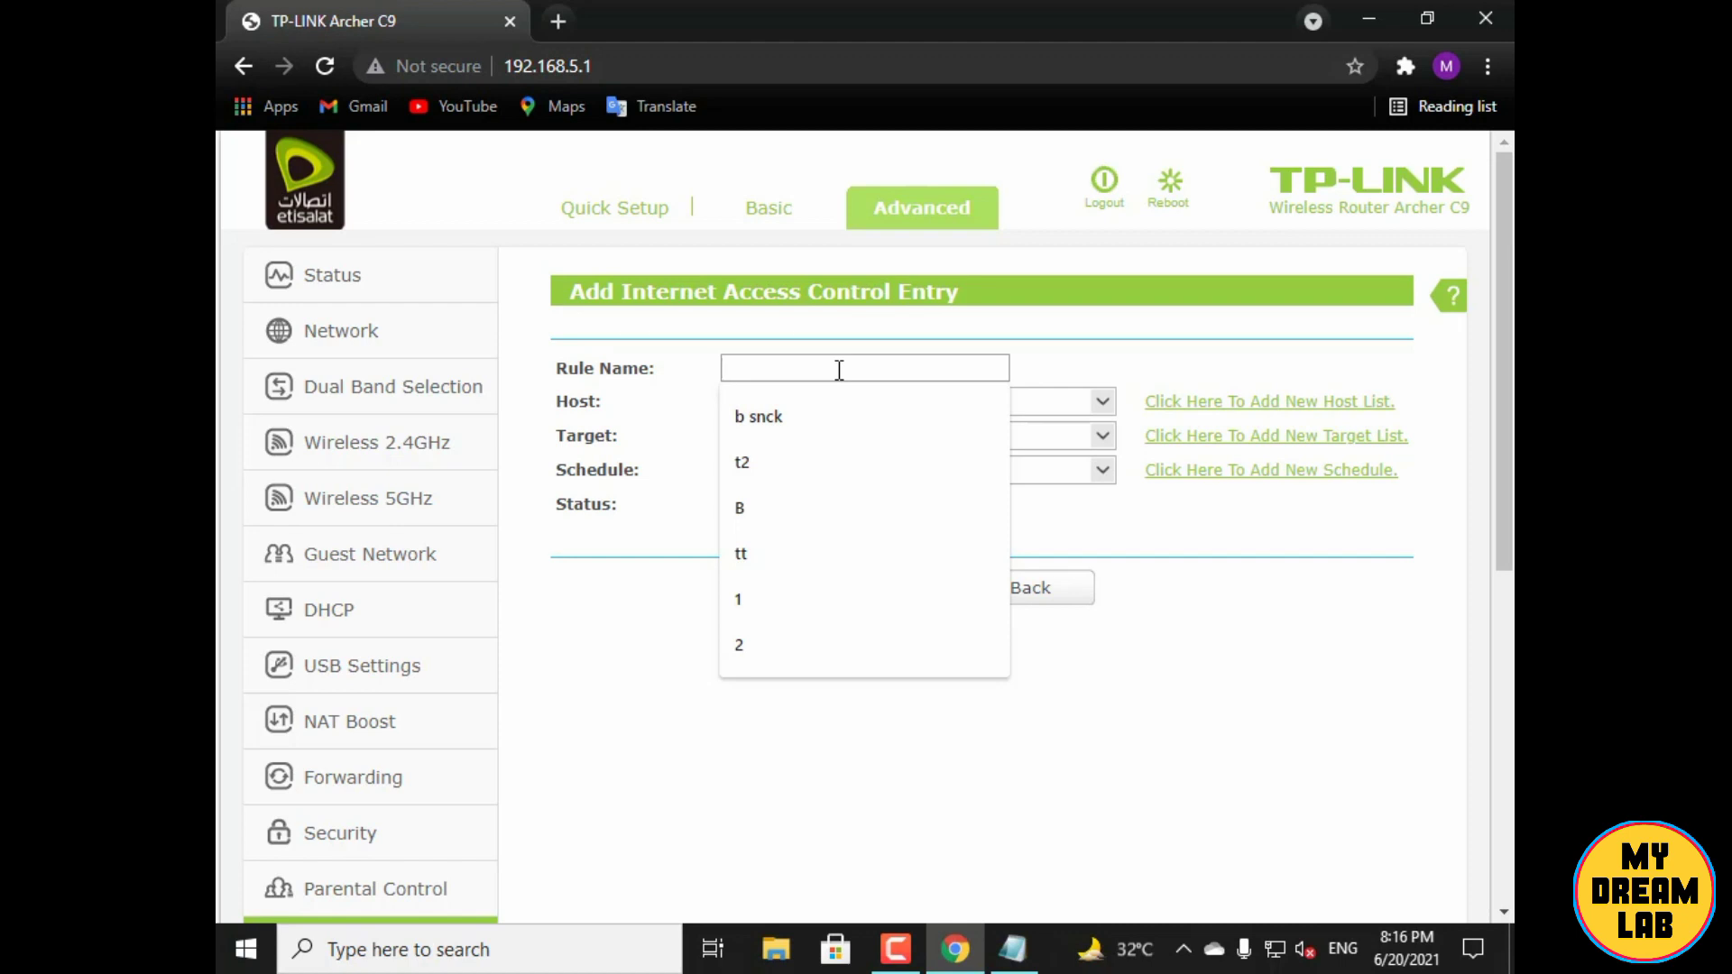
type("3")
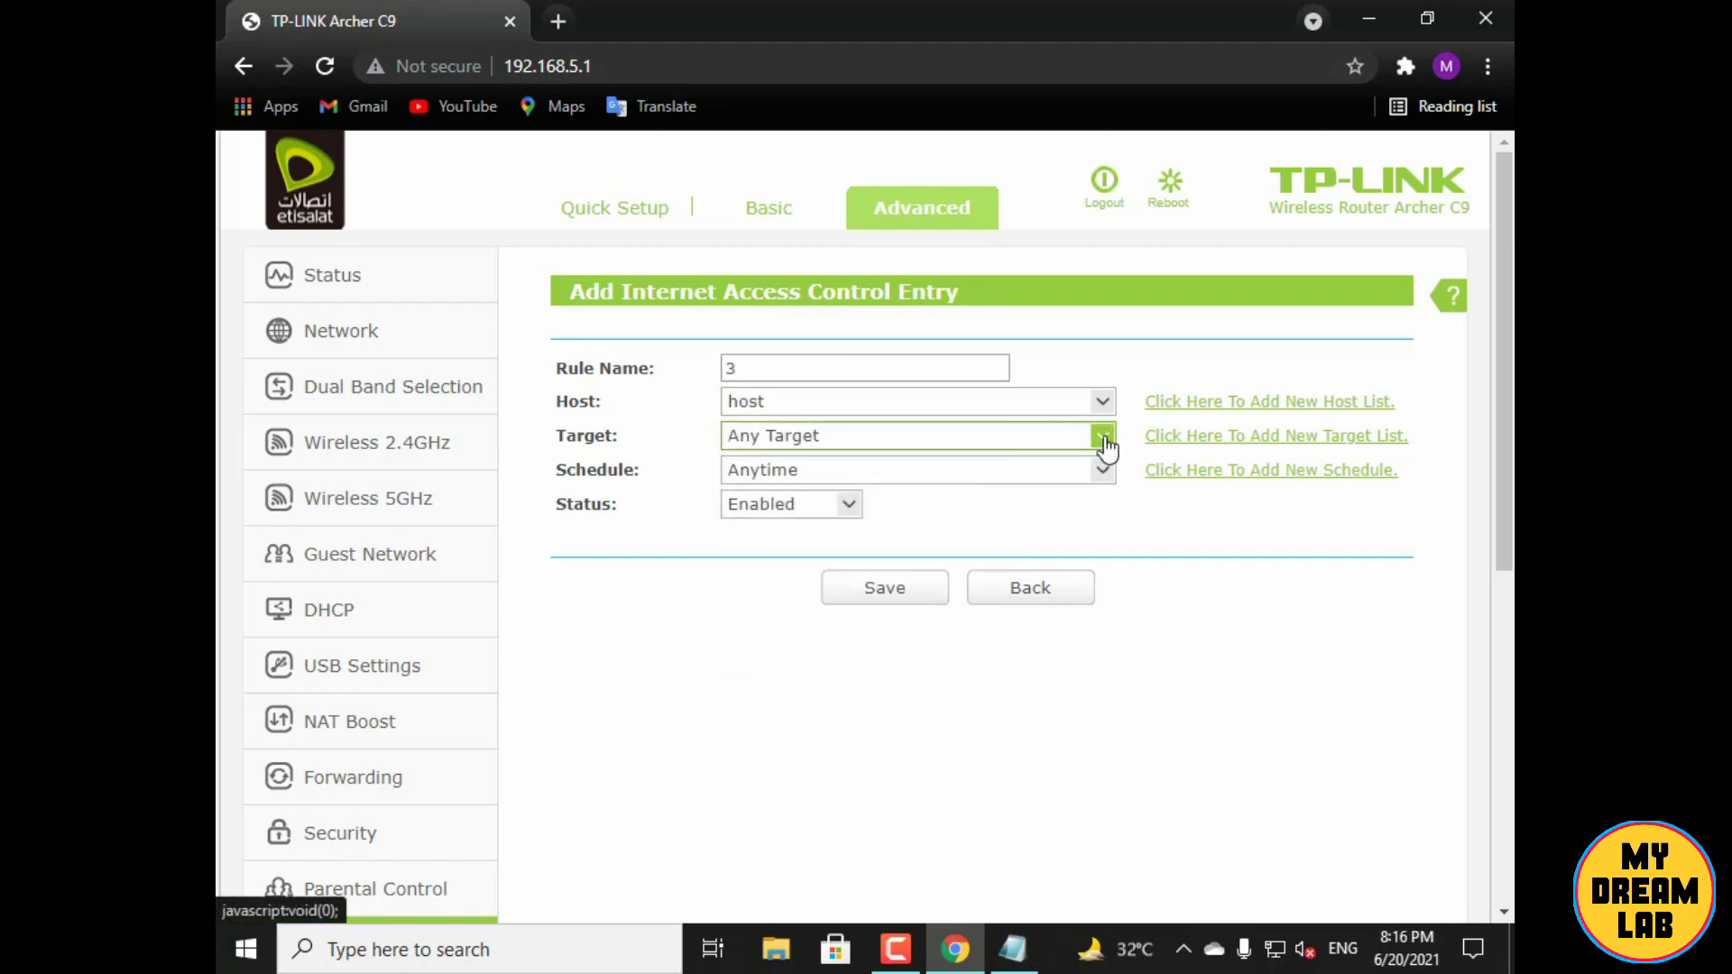
left_click(1103, 437)
scroll(821, 619, "down", 2)
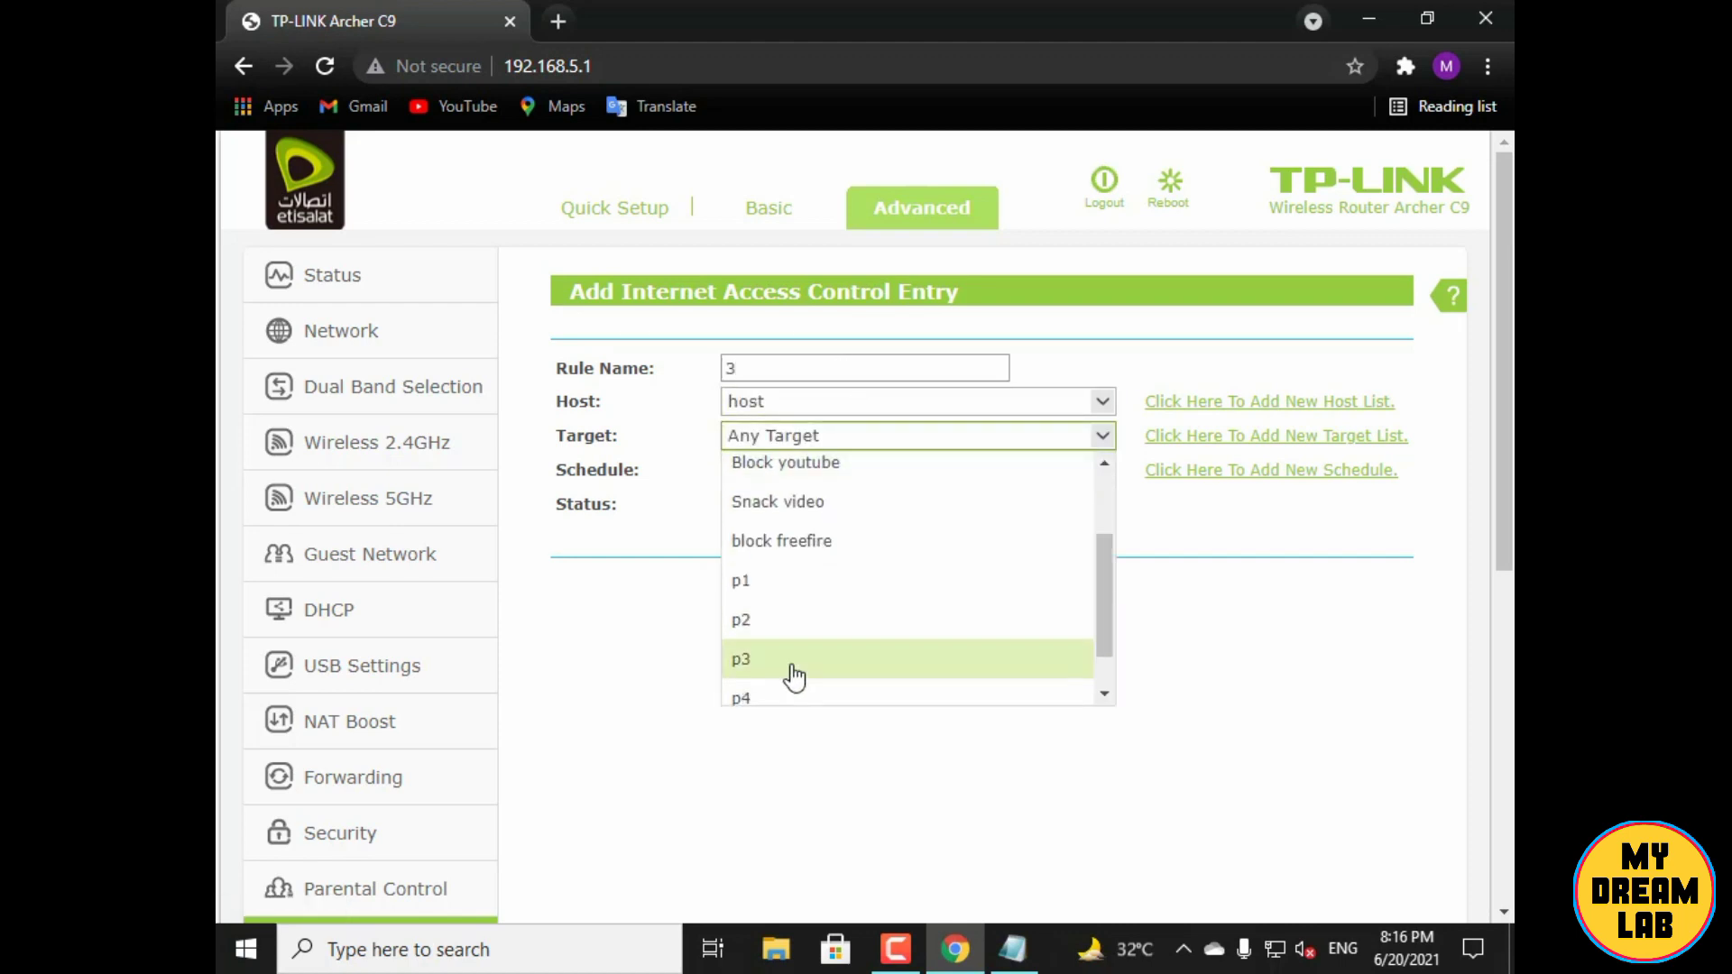
left_click(794, 660)
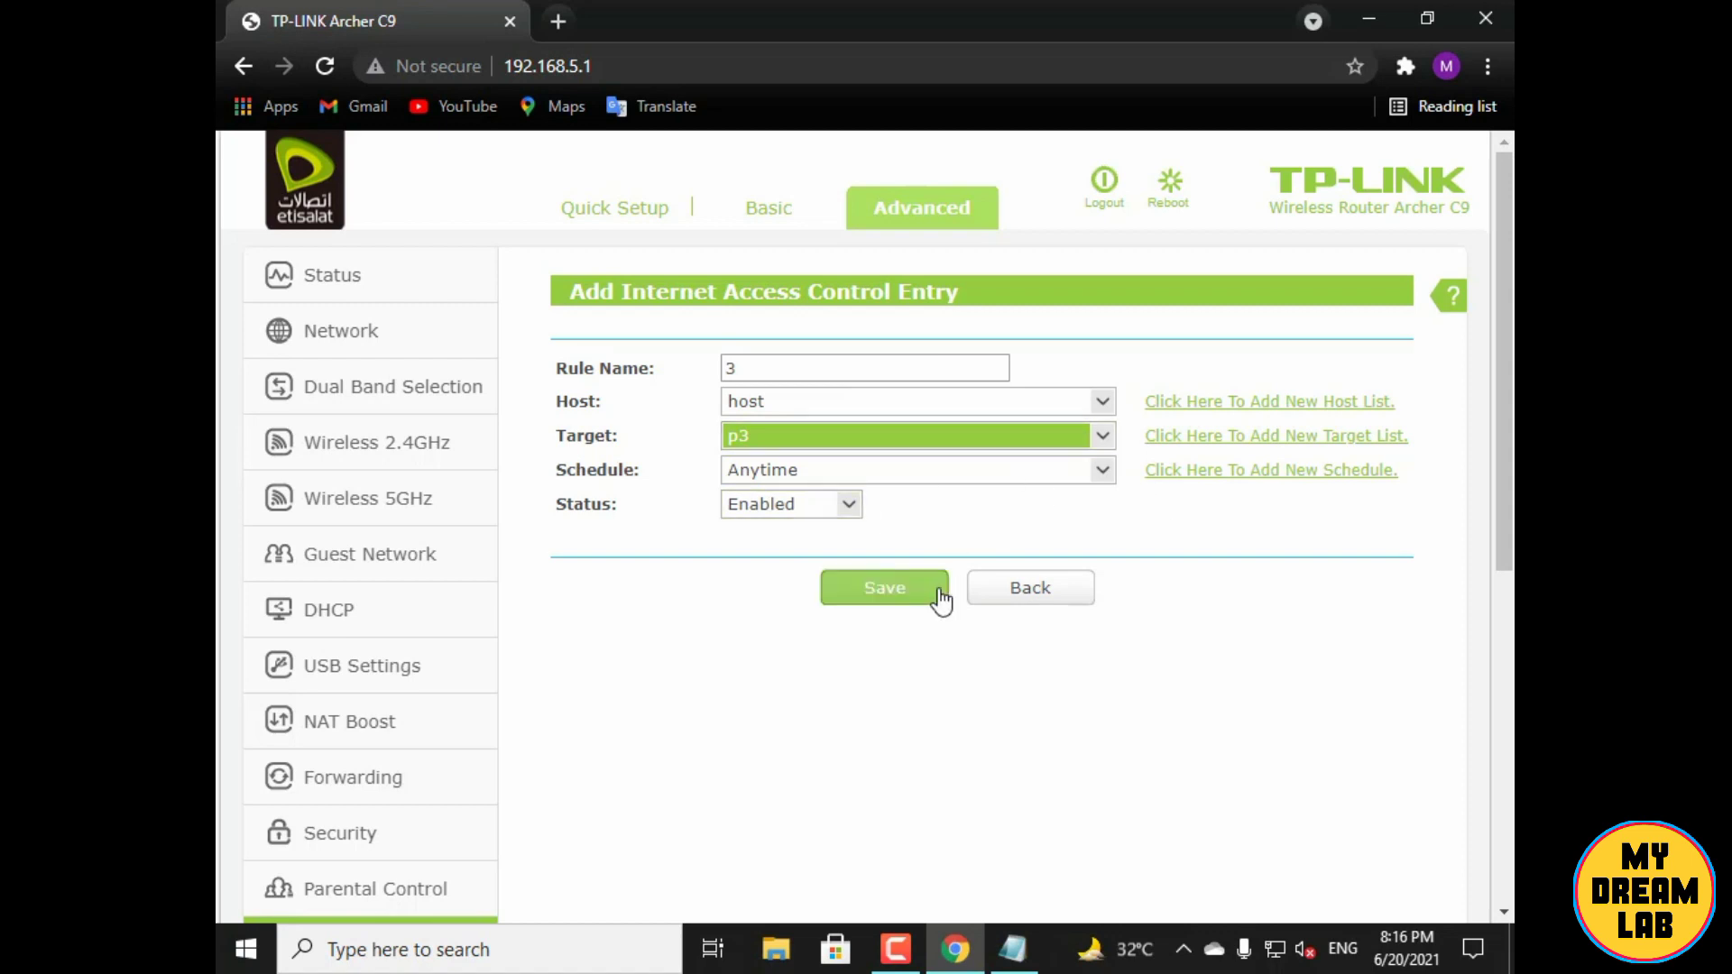
left_click(907, 602)
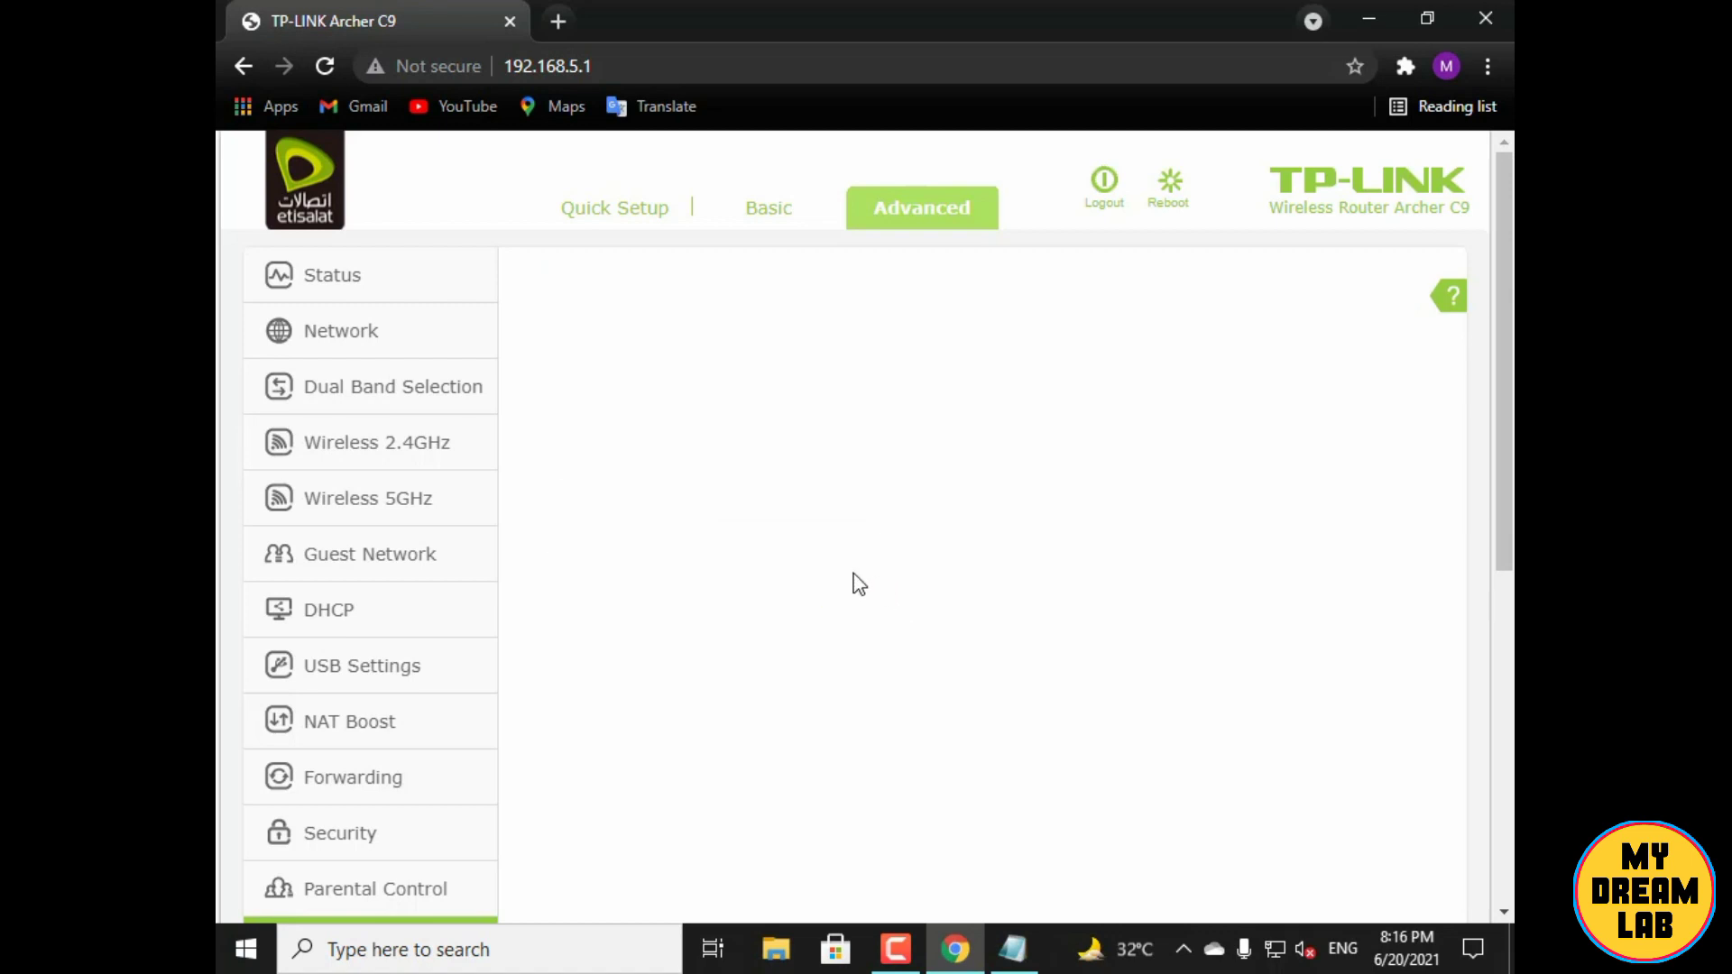
Add an access control rule named 4 with target p4, keep host as its host, and save it
scroll(855, 584, "down", 2)
scroll(855, 585, "down", 1)
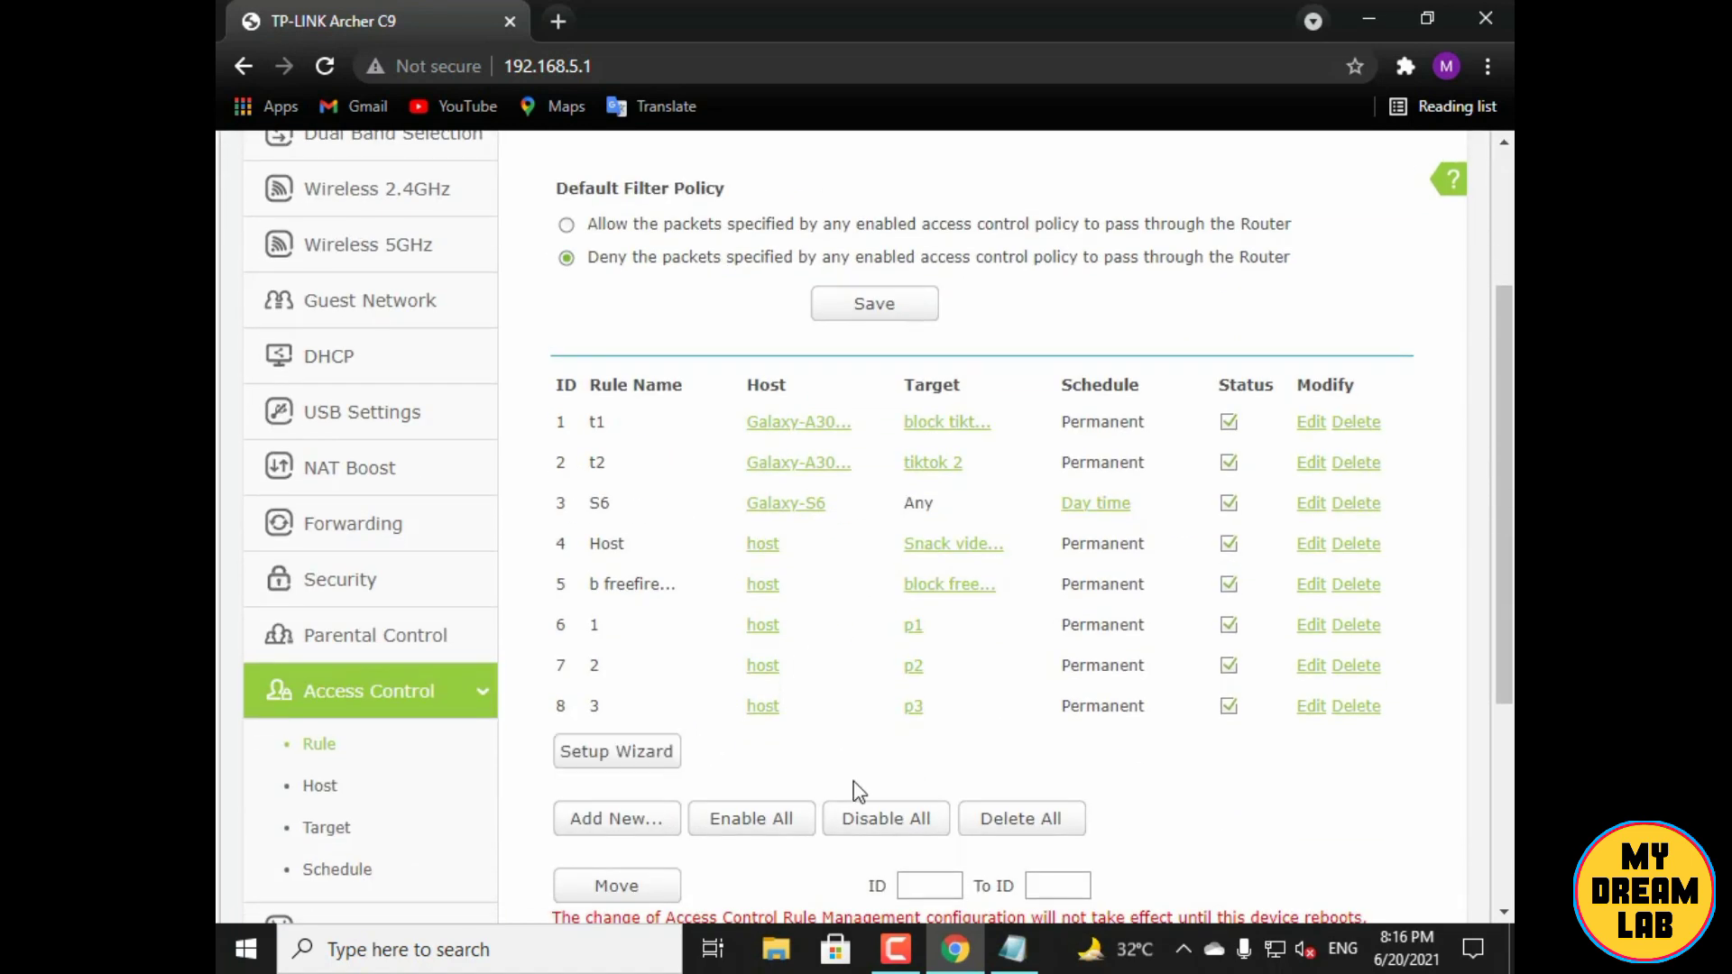
left_click(620, 812)
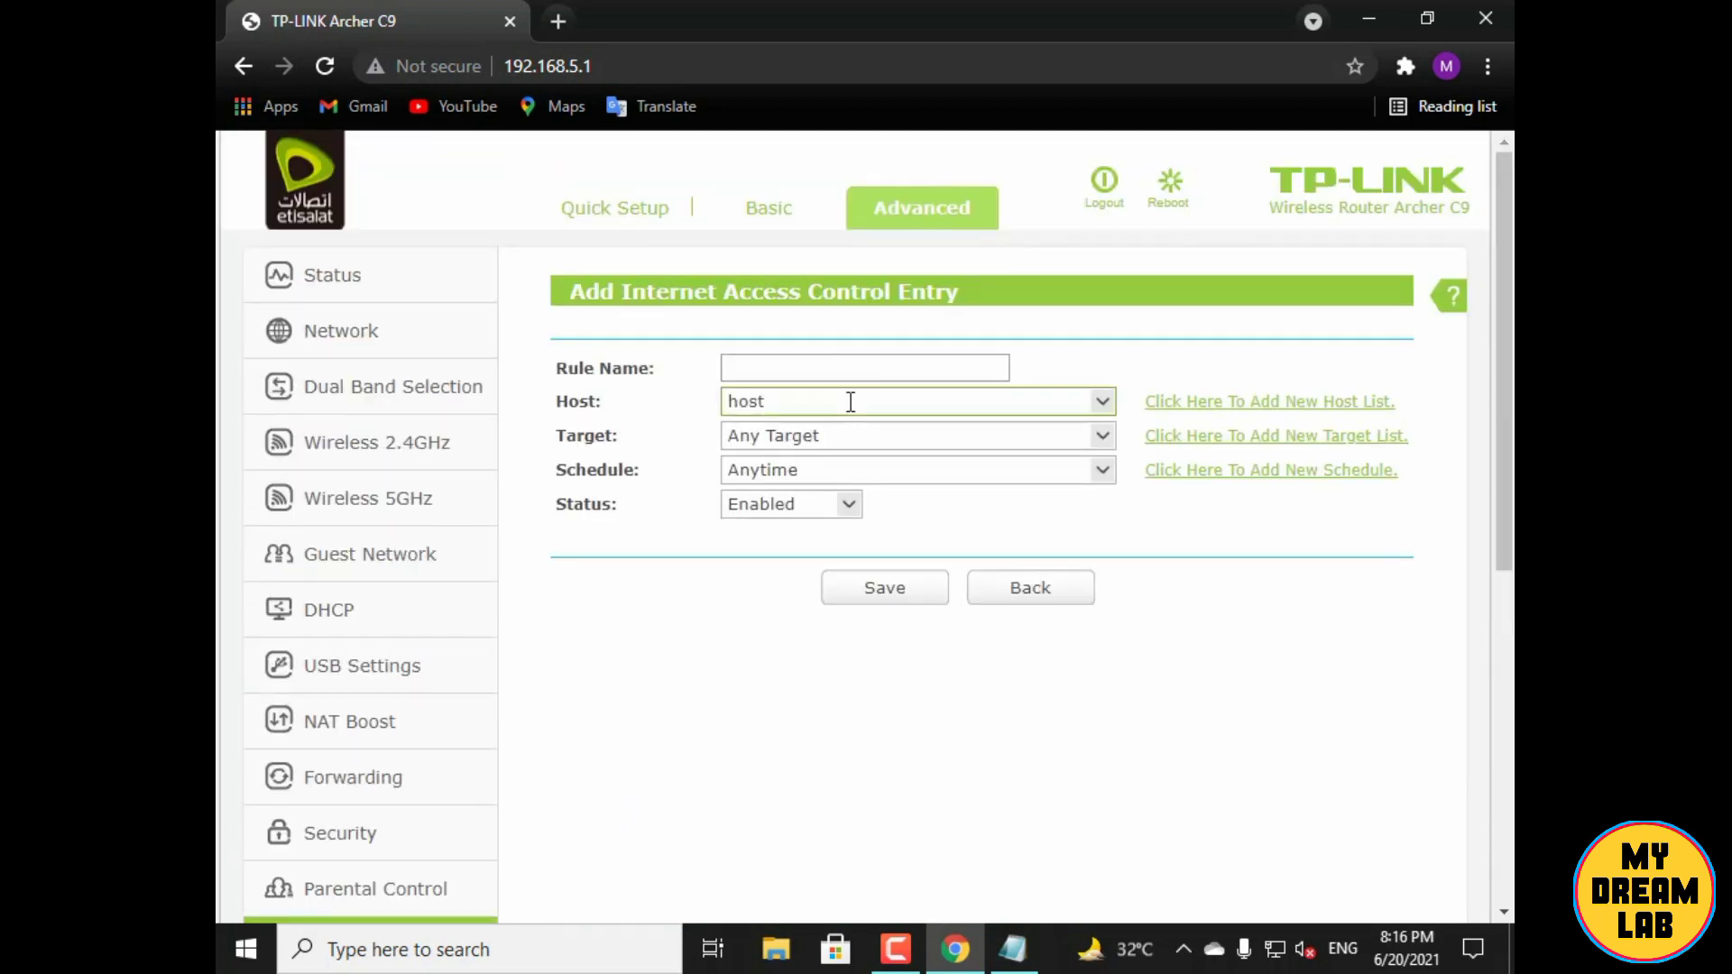
left_click(871, 365)
type("4")
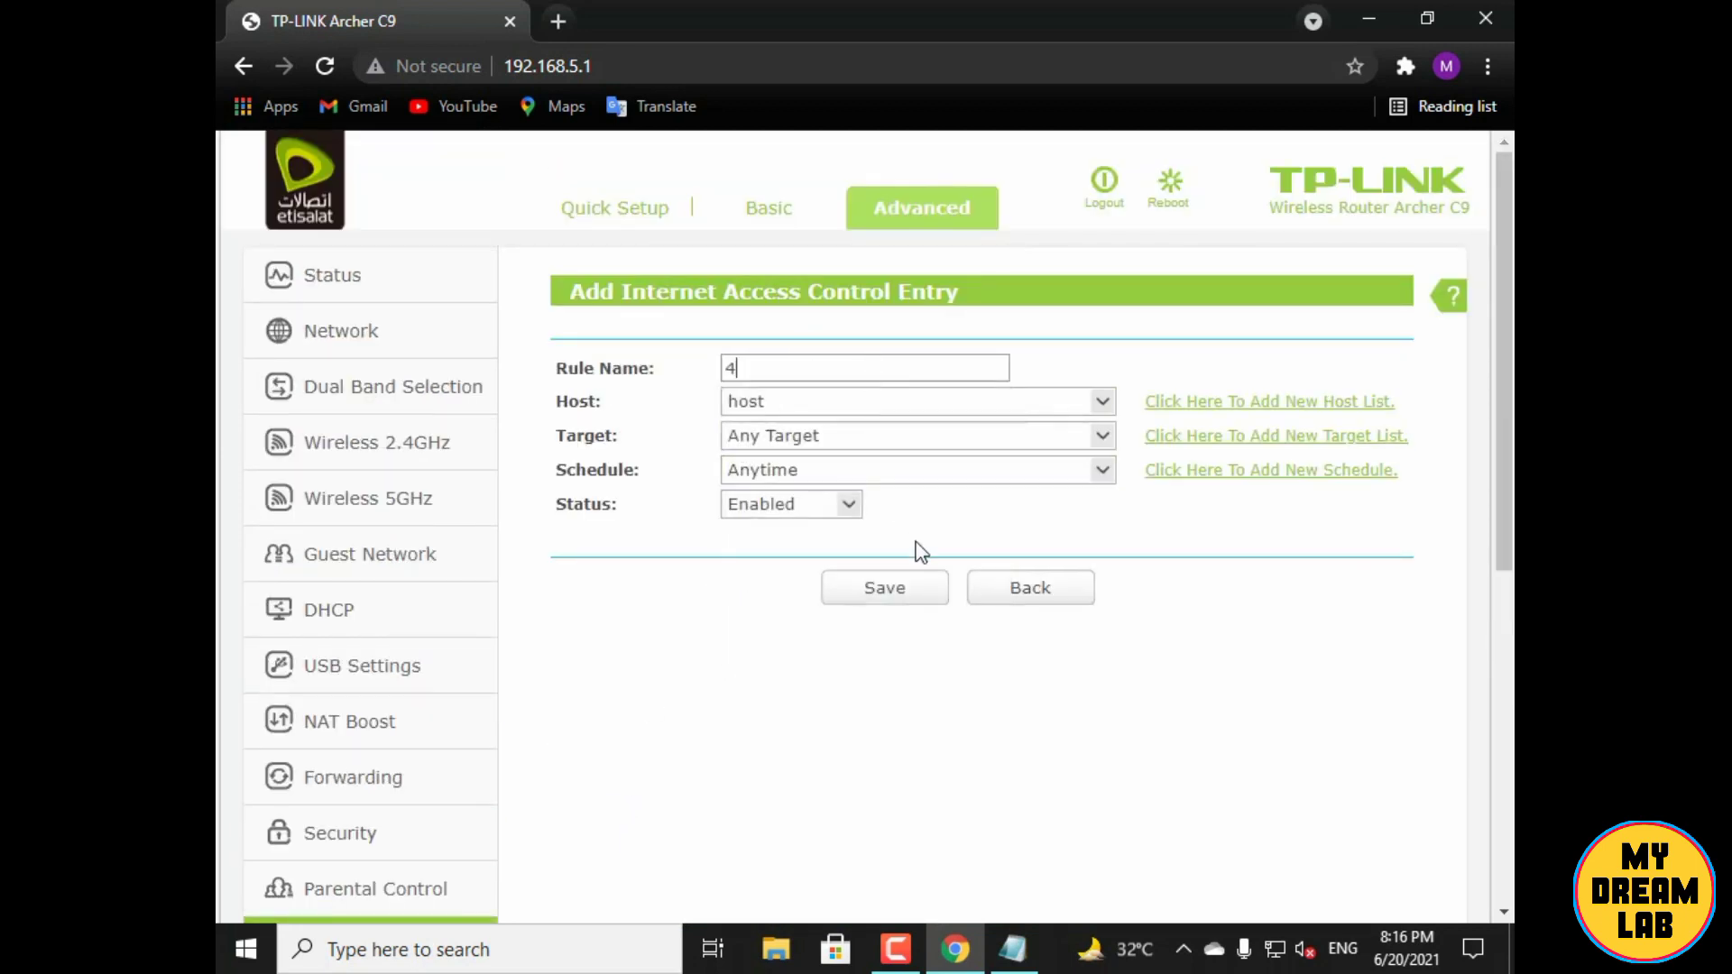
left_click(1098, 440)
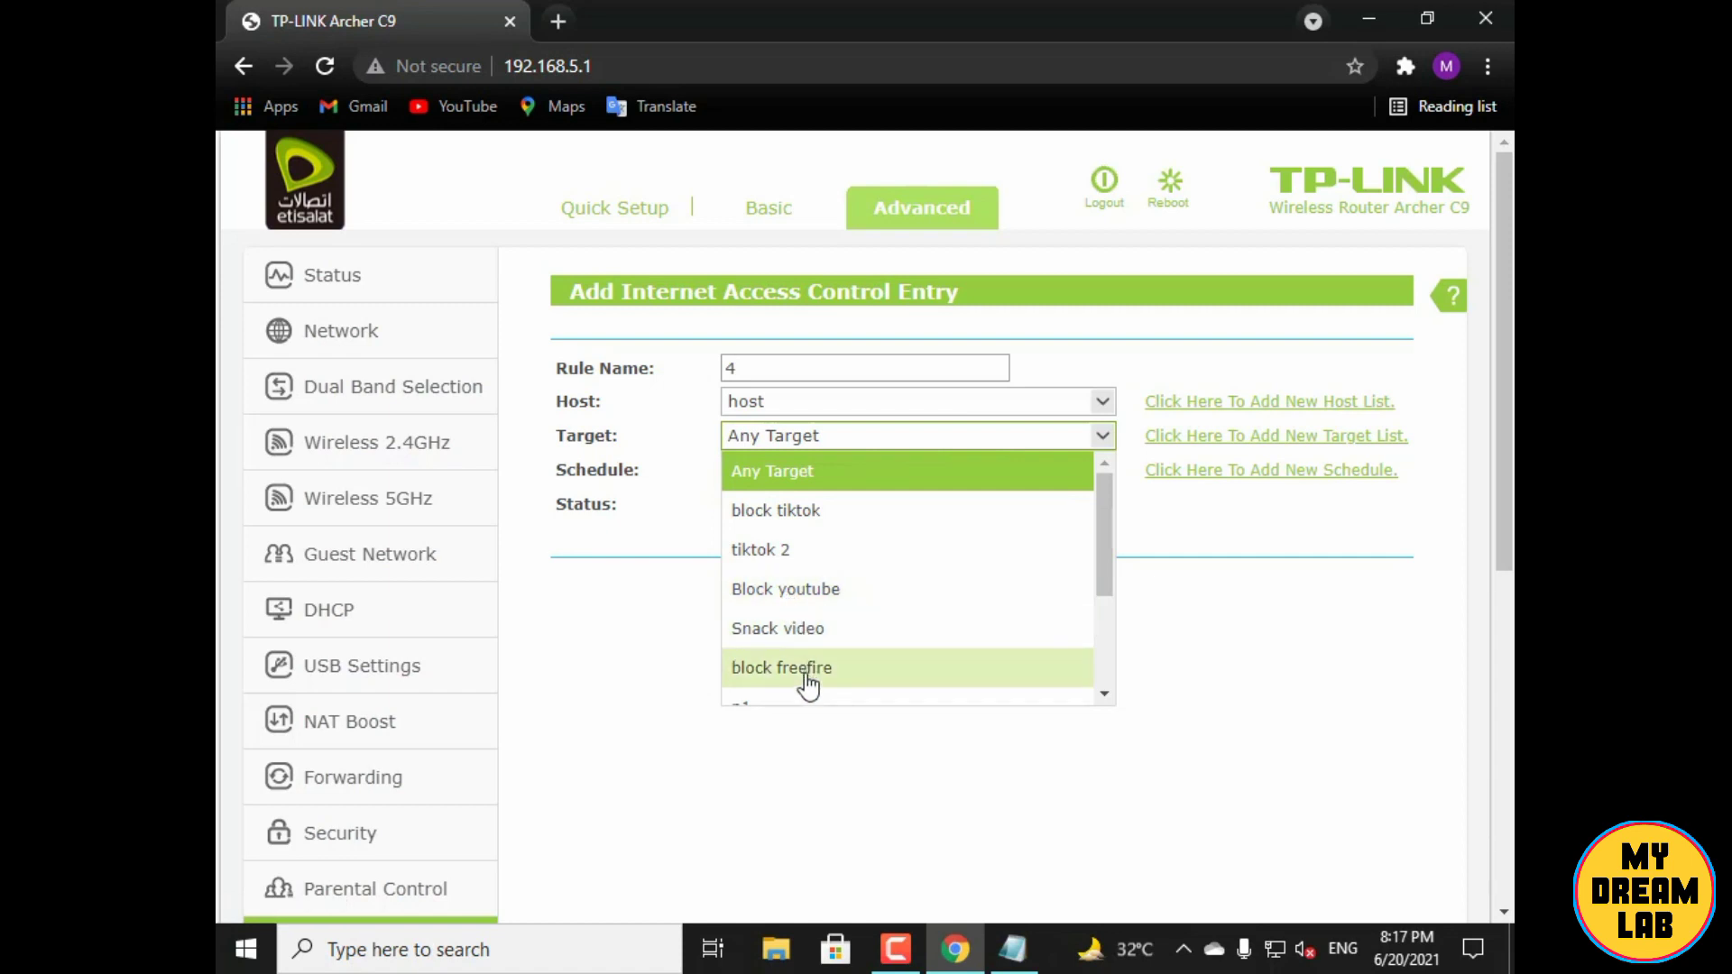
scroll(798, 677, "down", 3)
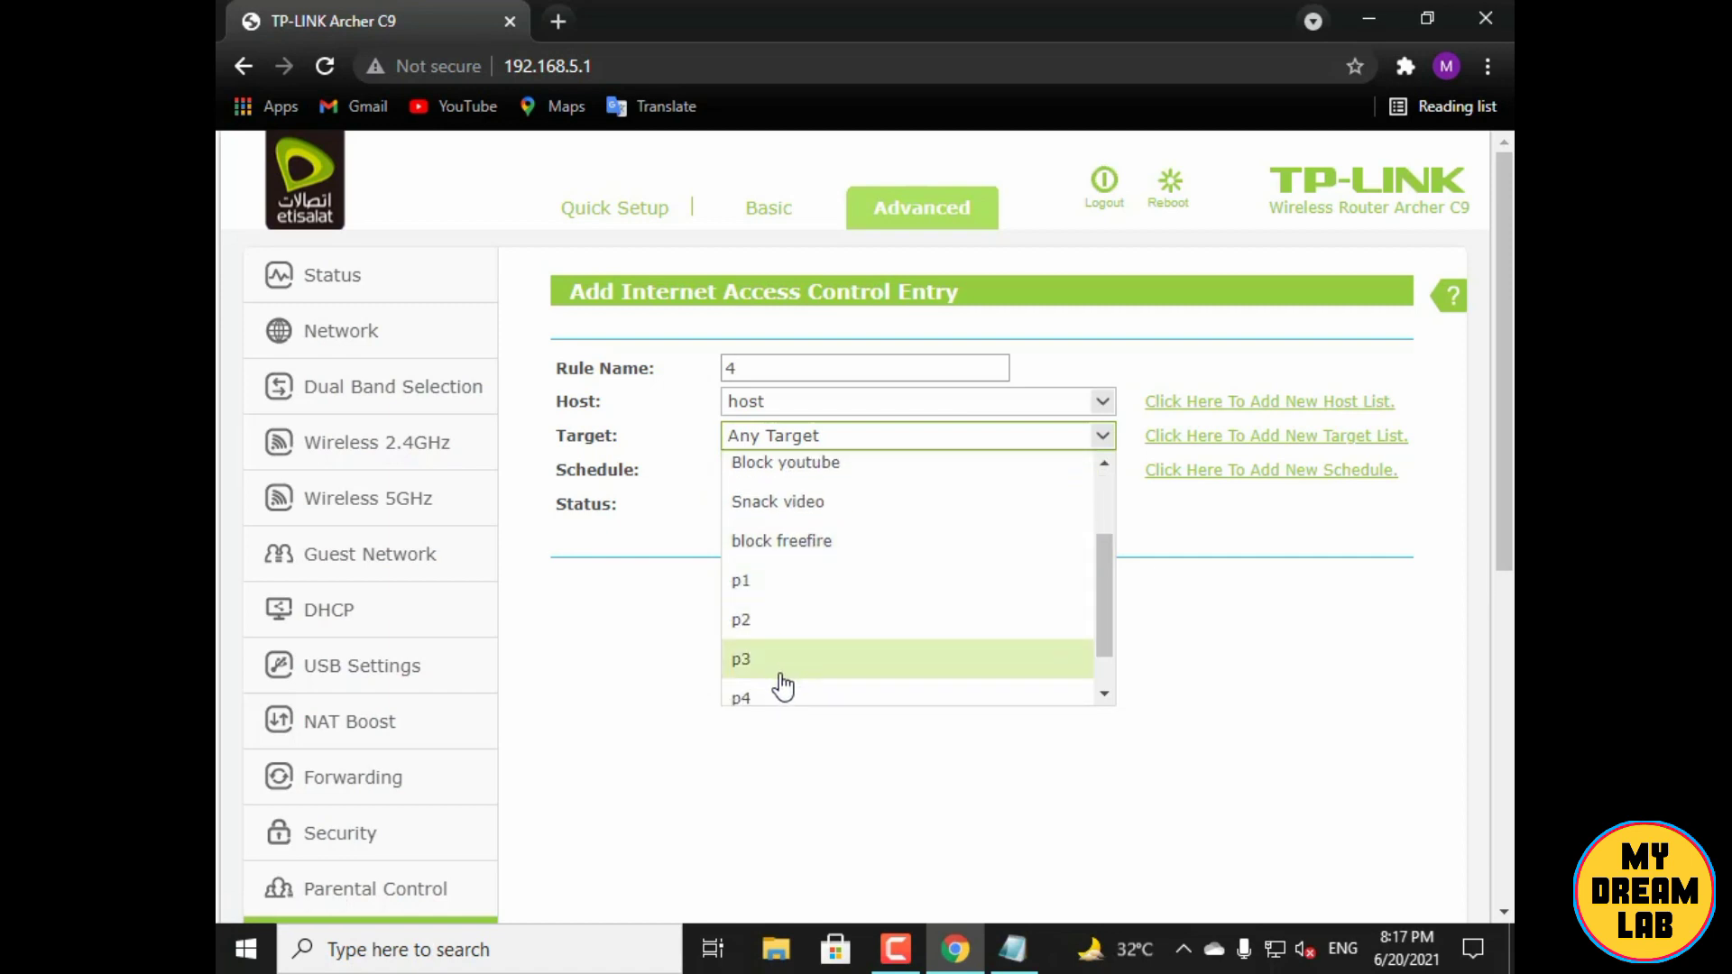
left_click(774, 700)
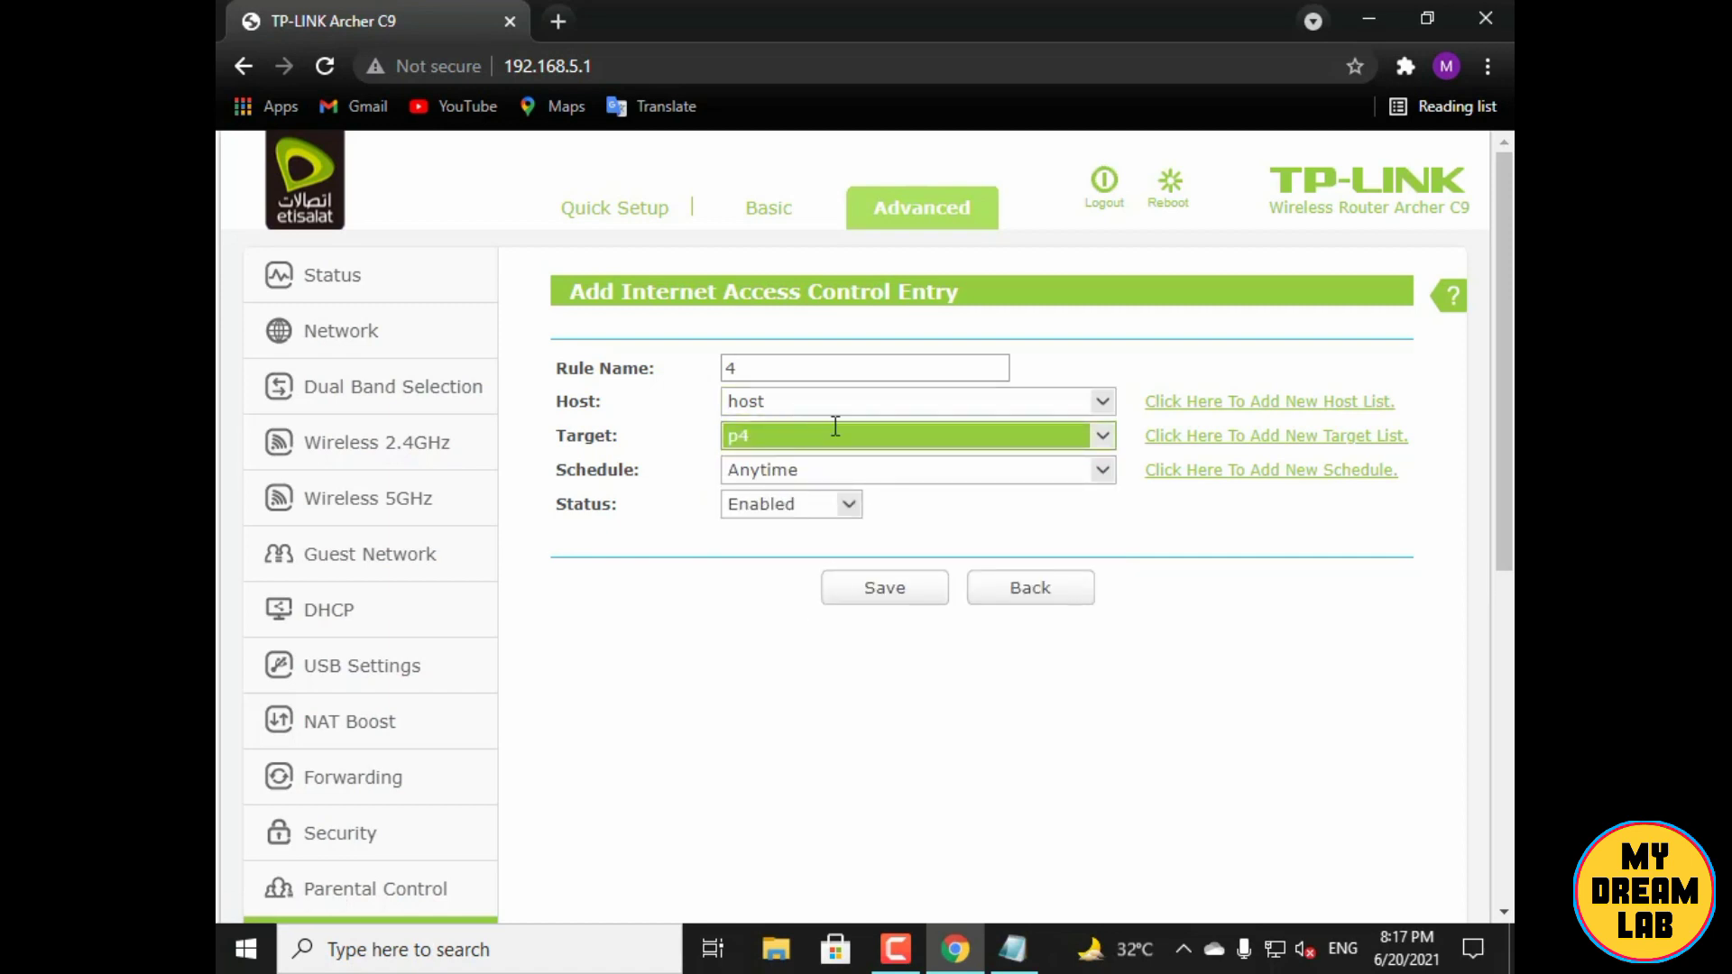
left_click(1102, 404)
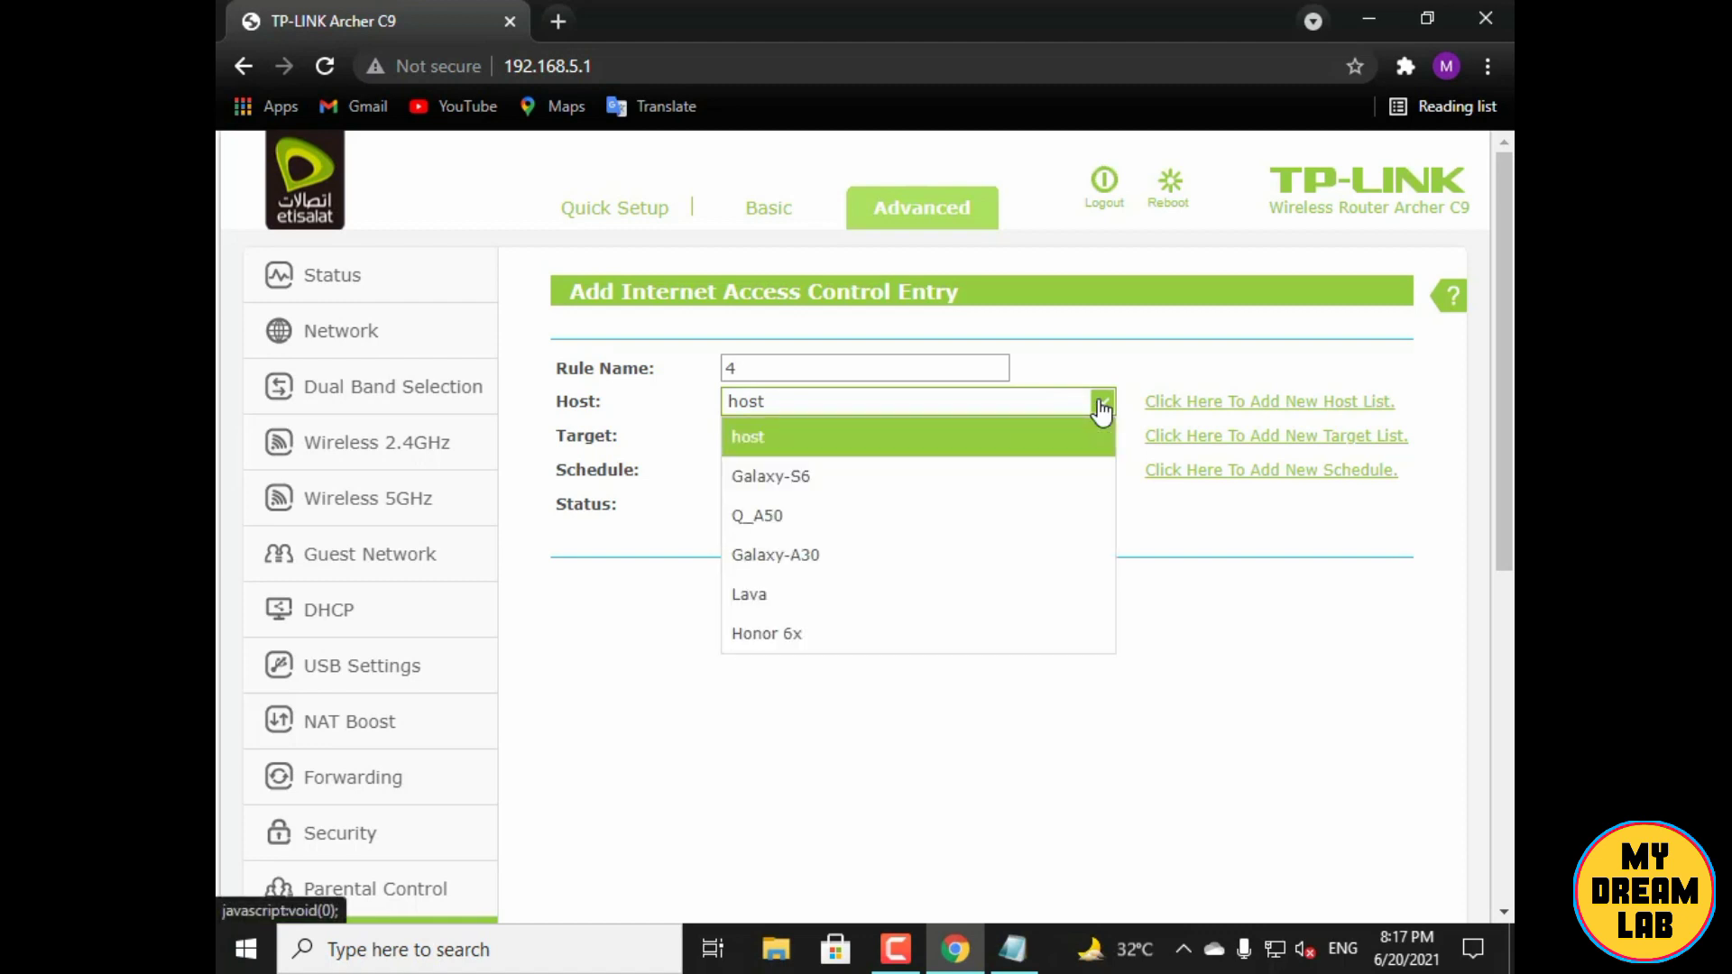
left_click(1105, 408)
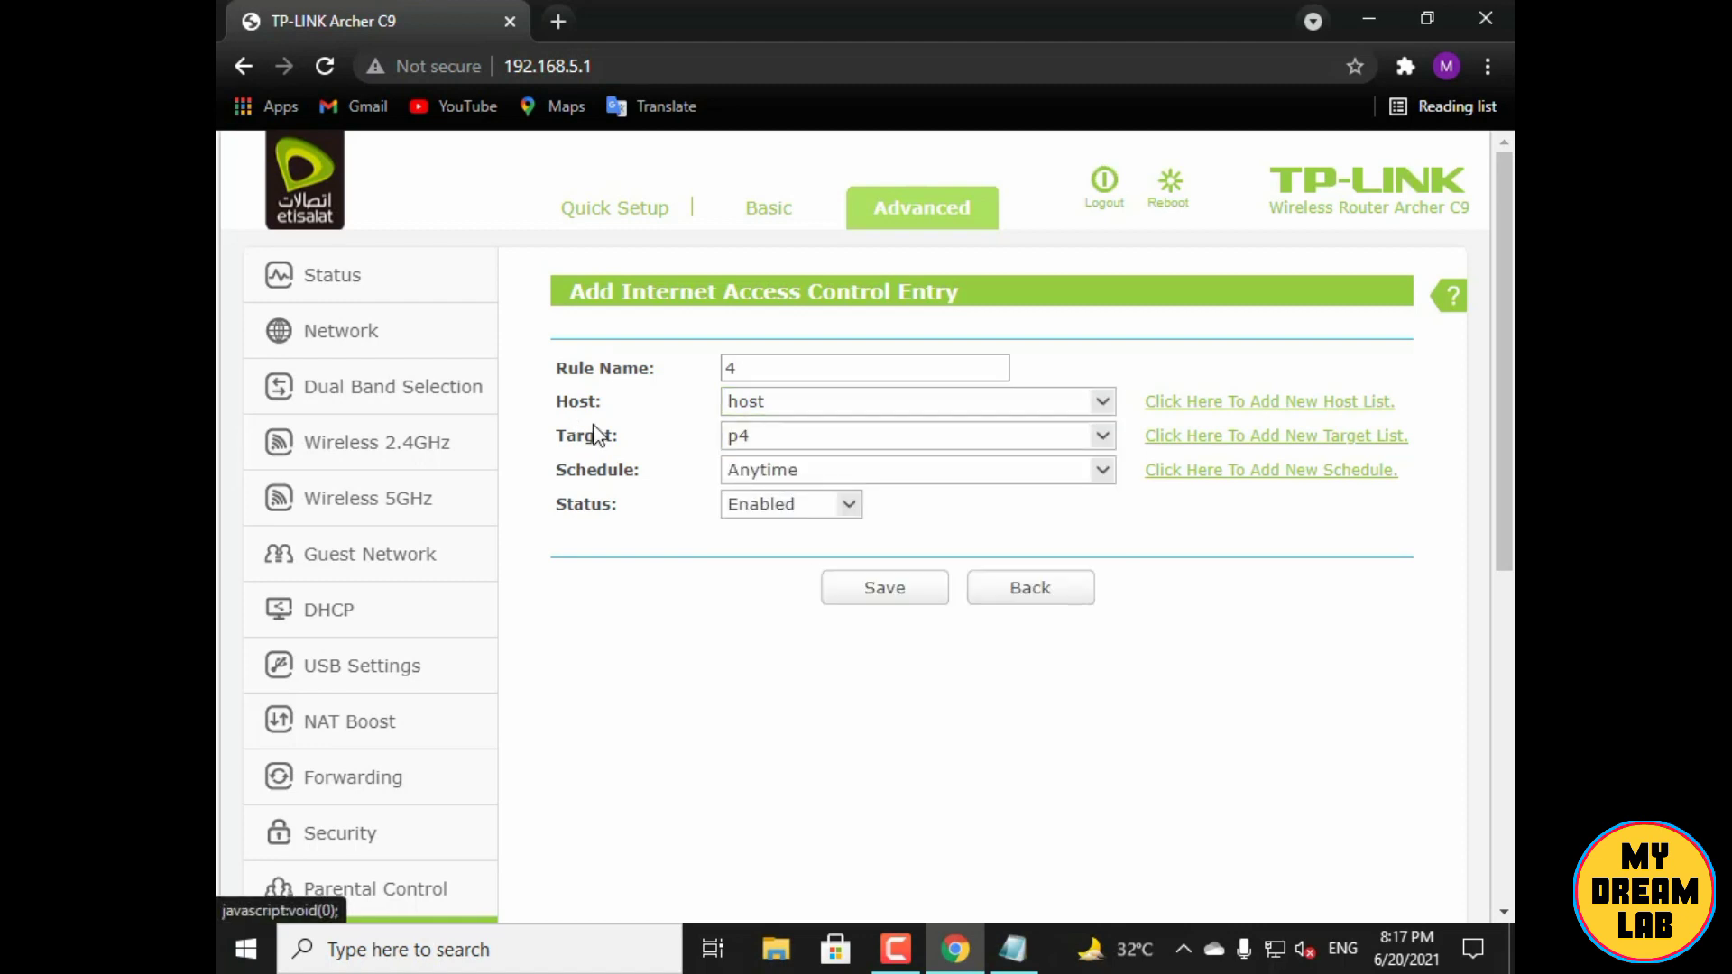
left_click(861, 591)
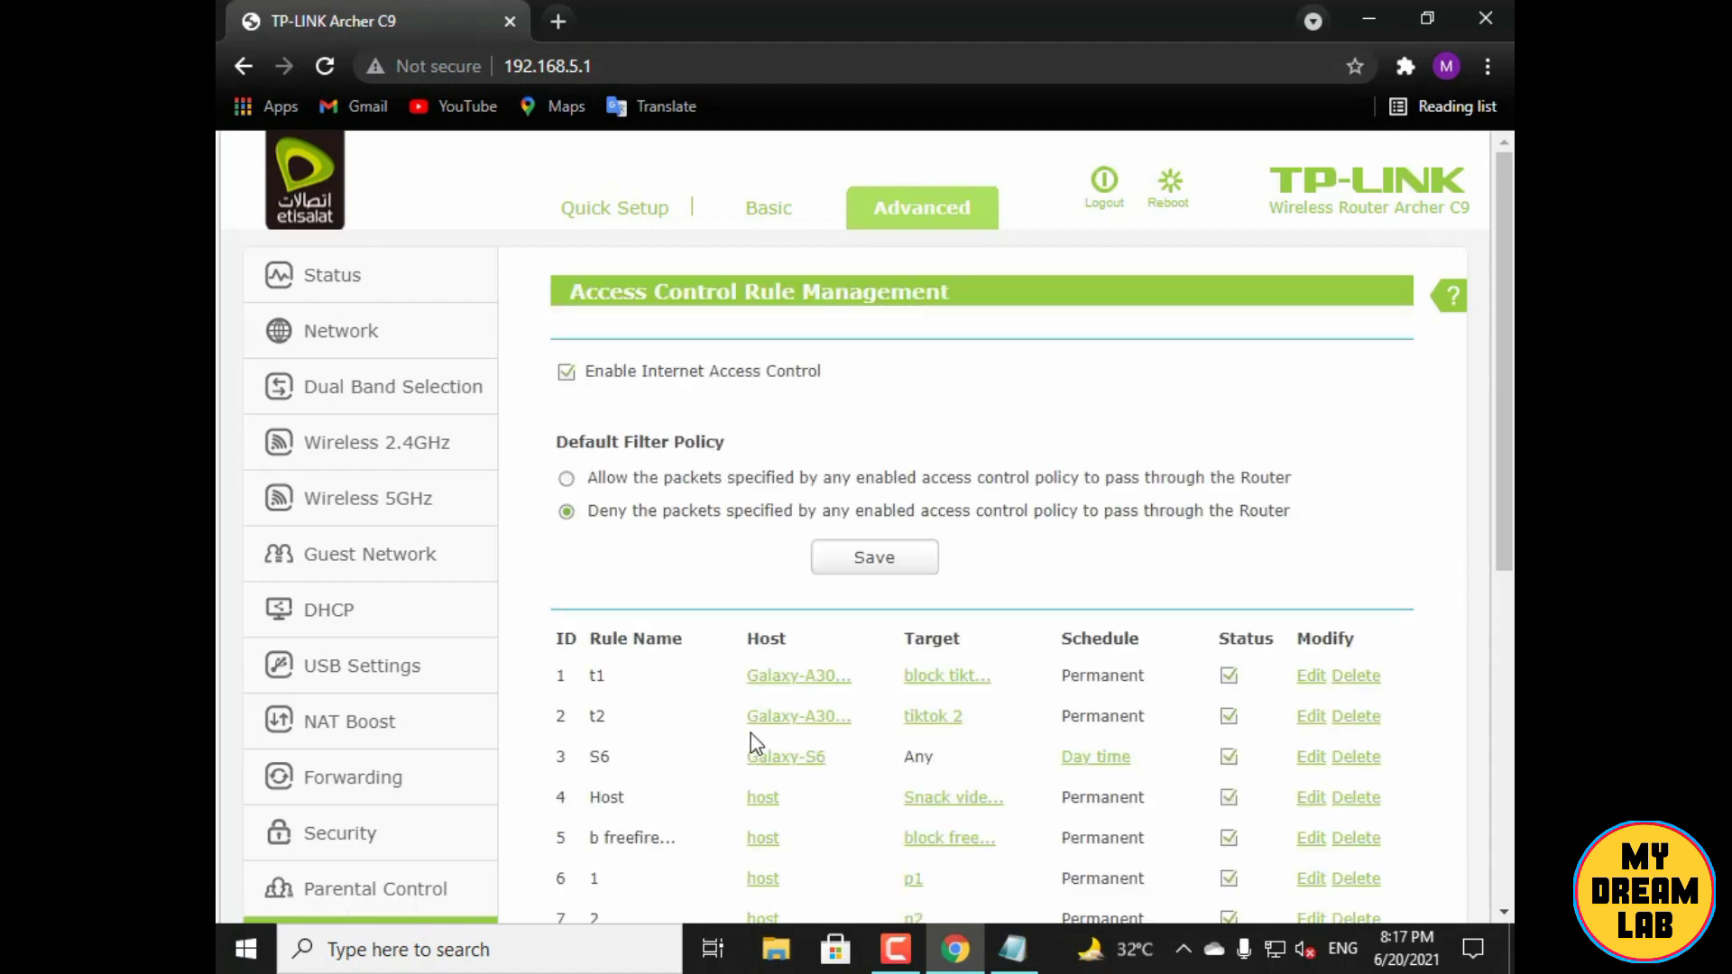
Add an access control rule named 5 for host with target p5, and save it
scroll(668, 667, "down", 2)
scroll(631, 632, "down", 4)
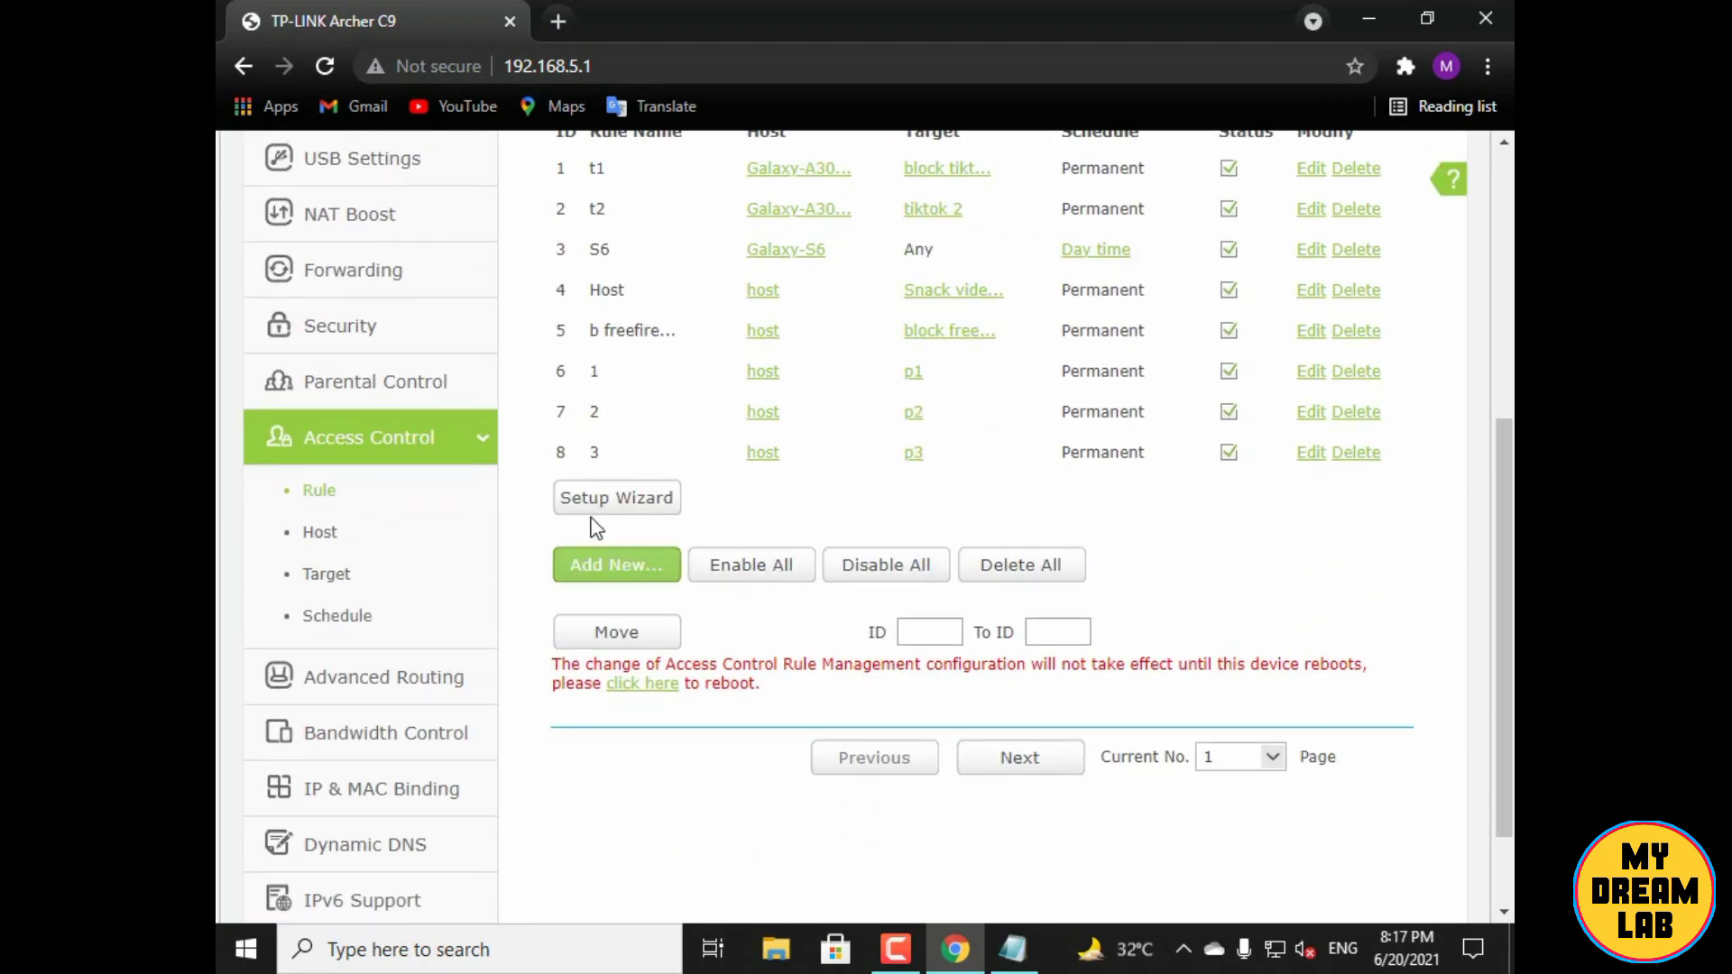
left_click(603, 568)
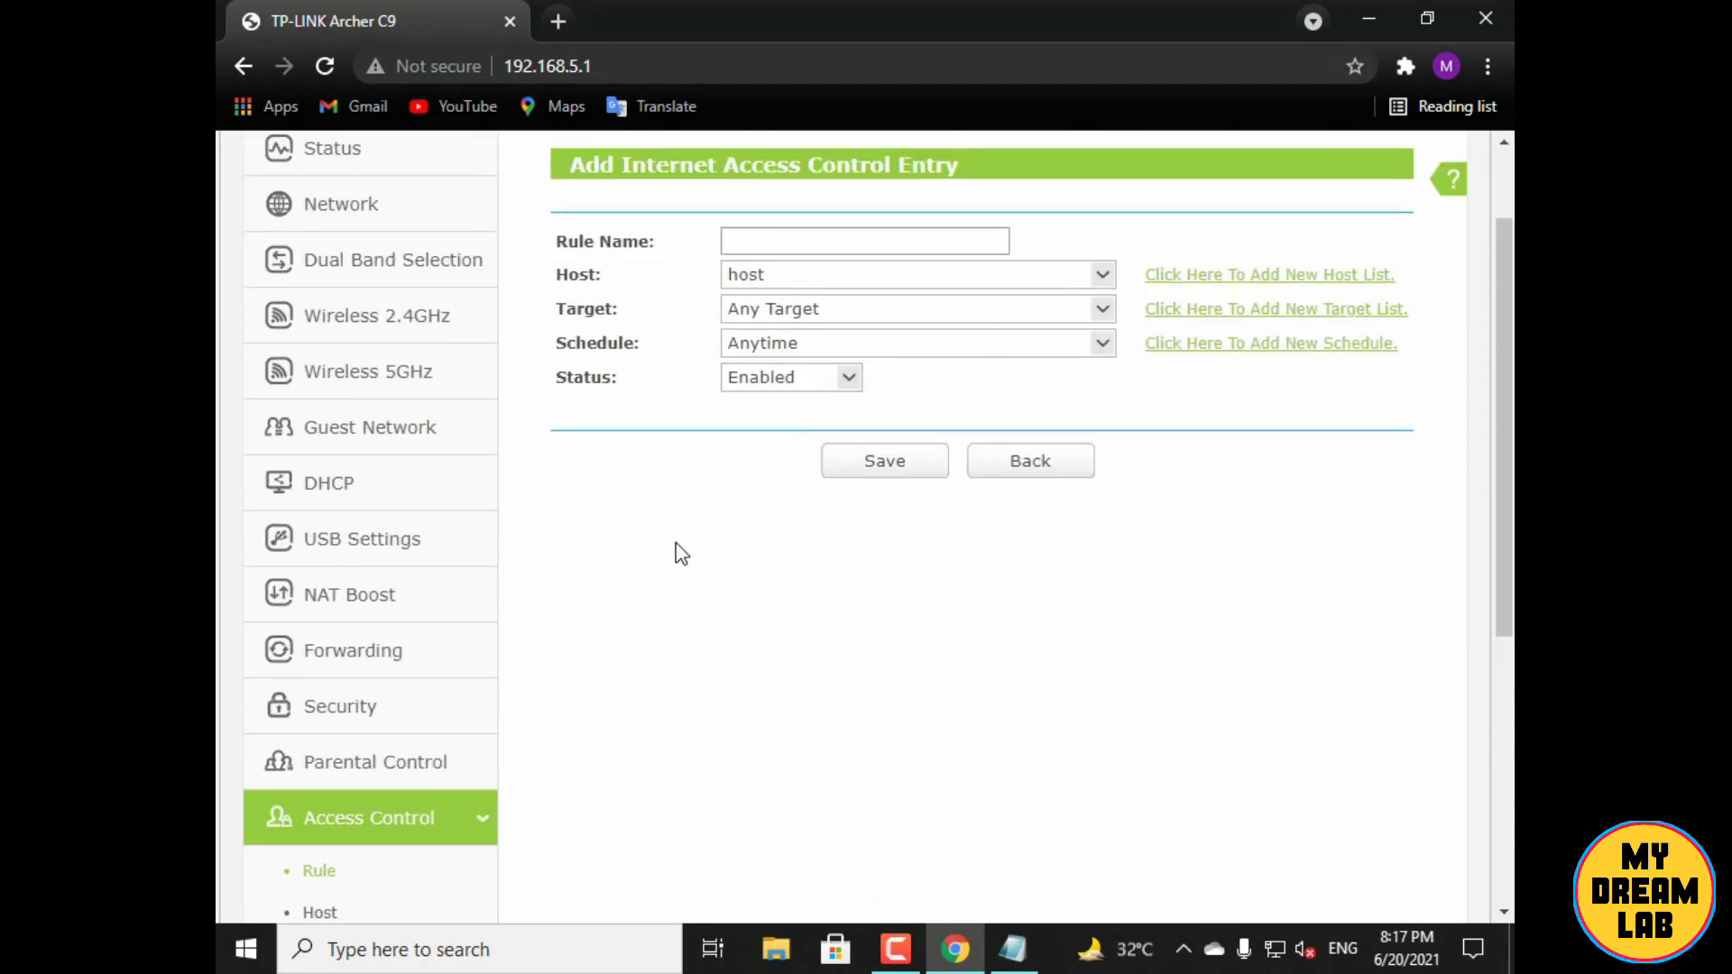
left_click(882, 365)
type("5")
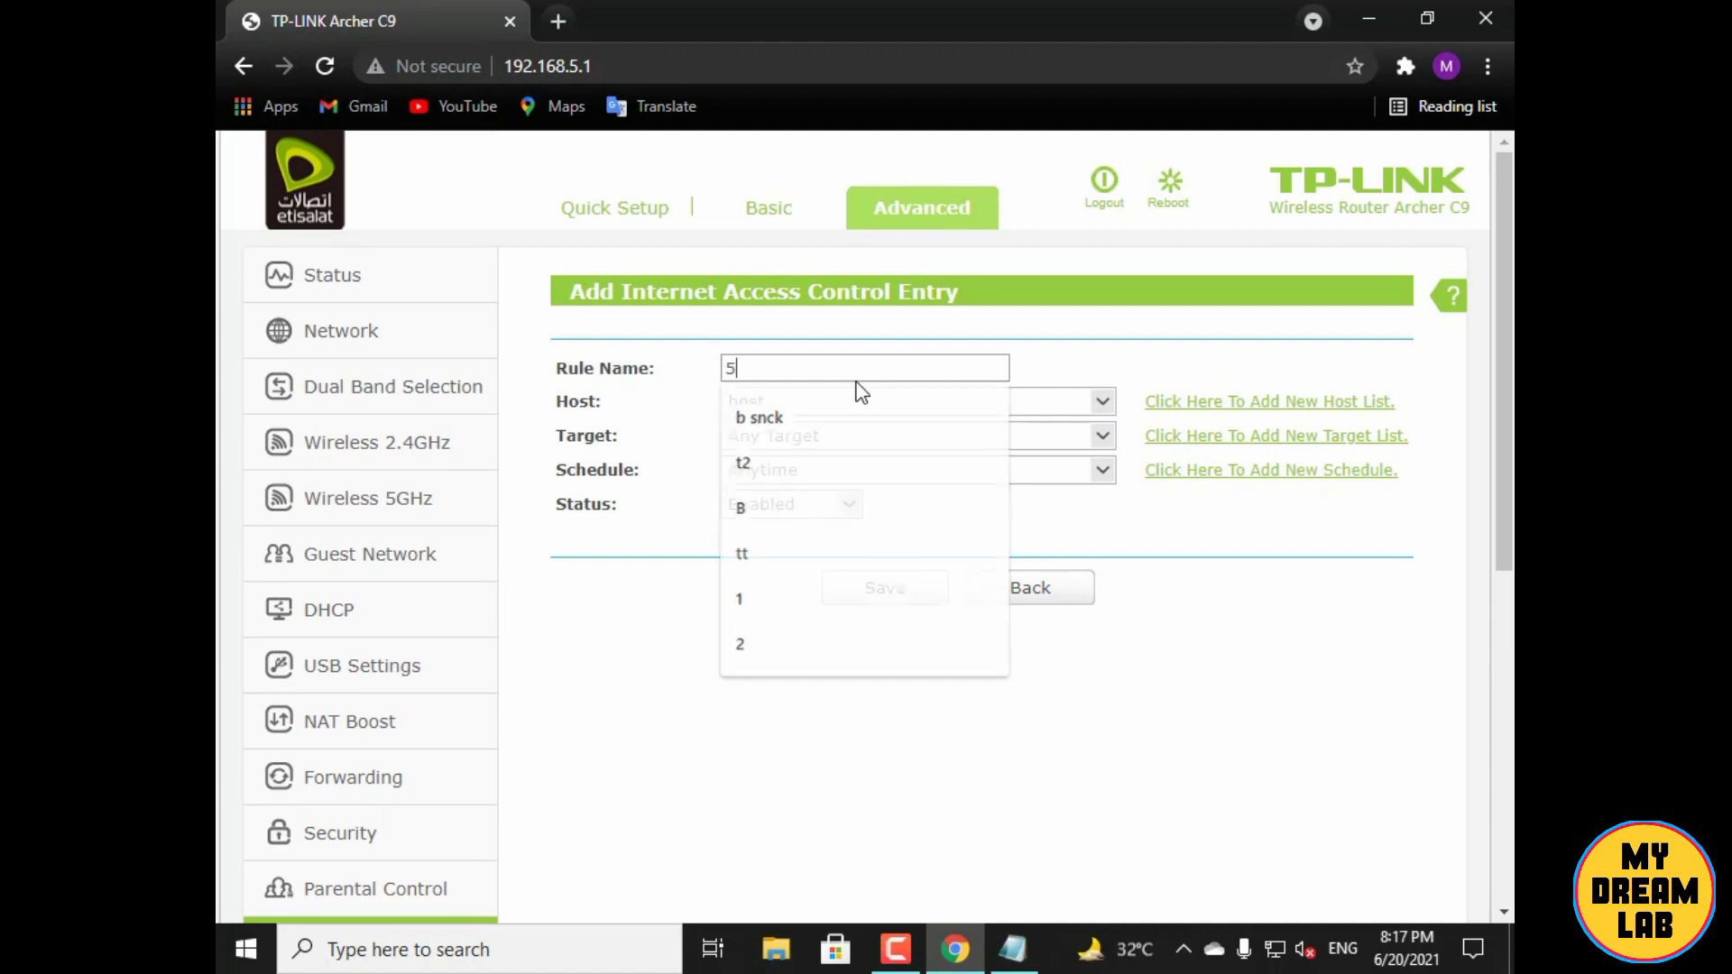
left_click(1101, 436)
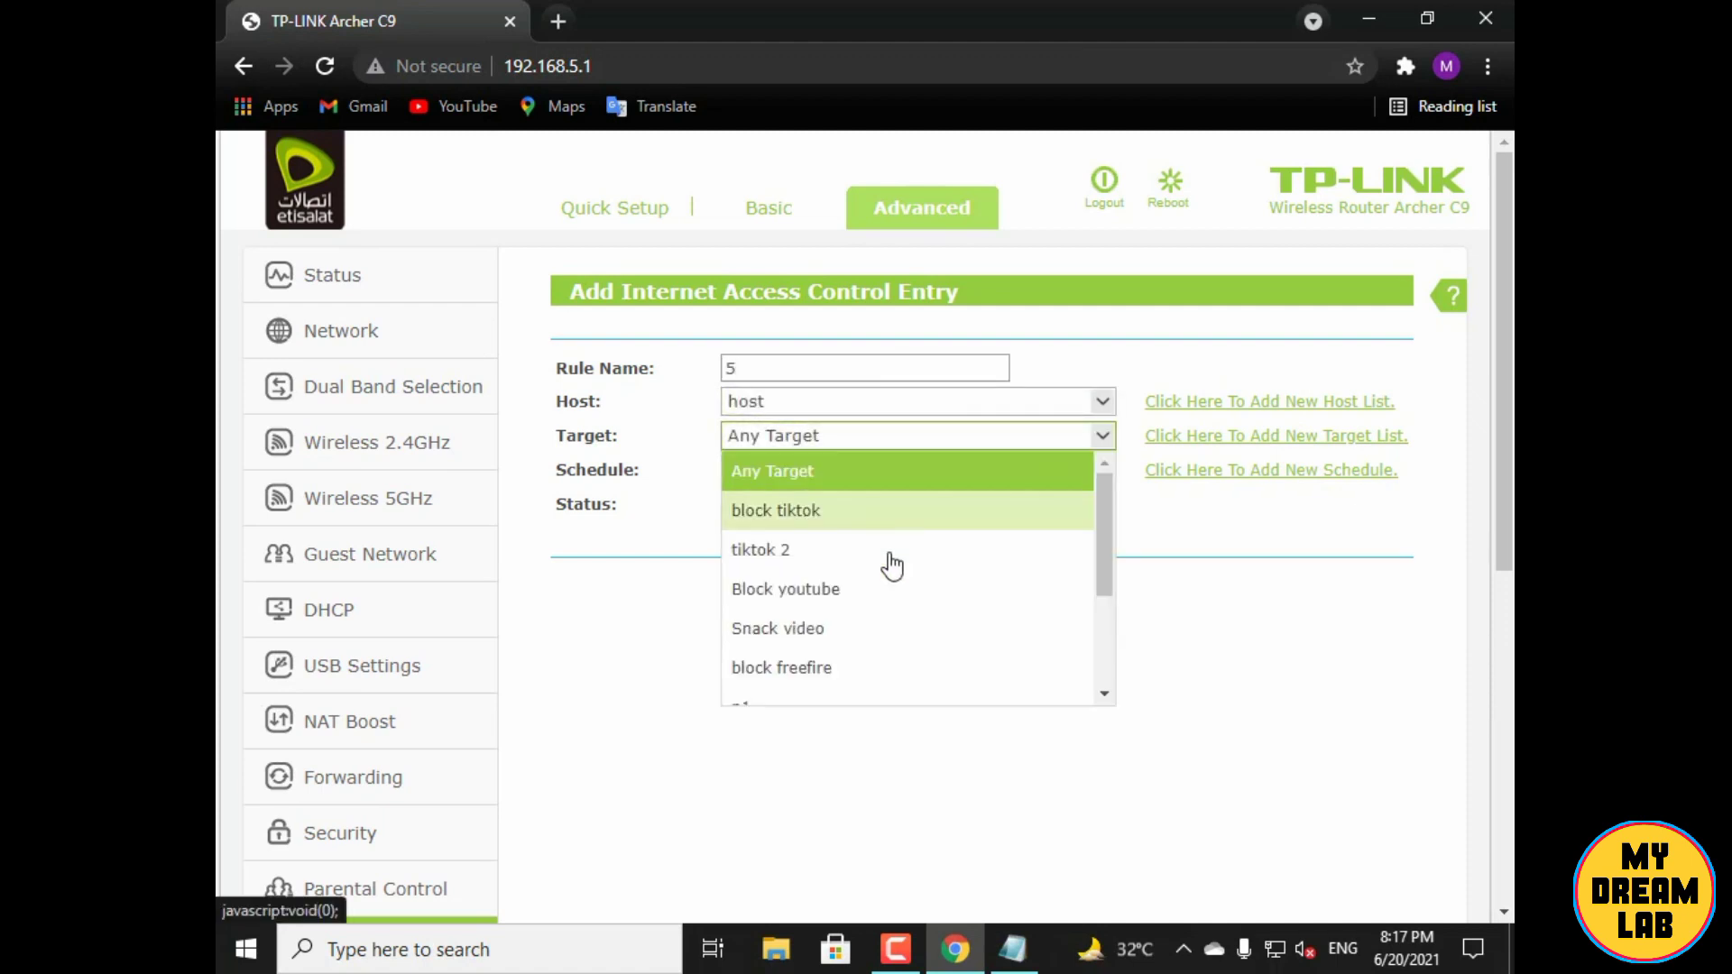
scroll(798, 648, "down", 2)
scroll(797, 648, "down", 1)
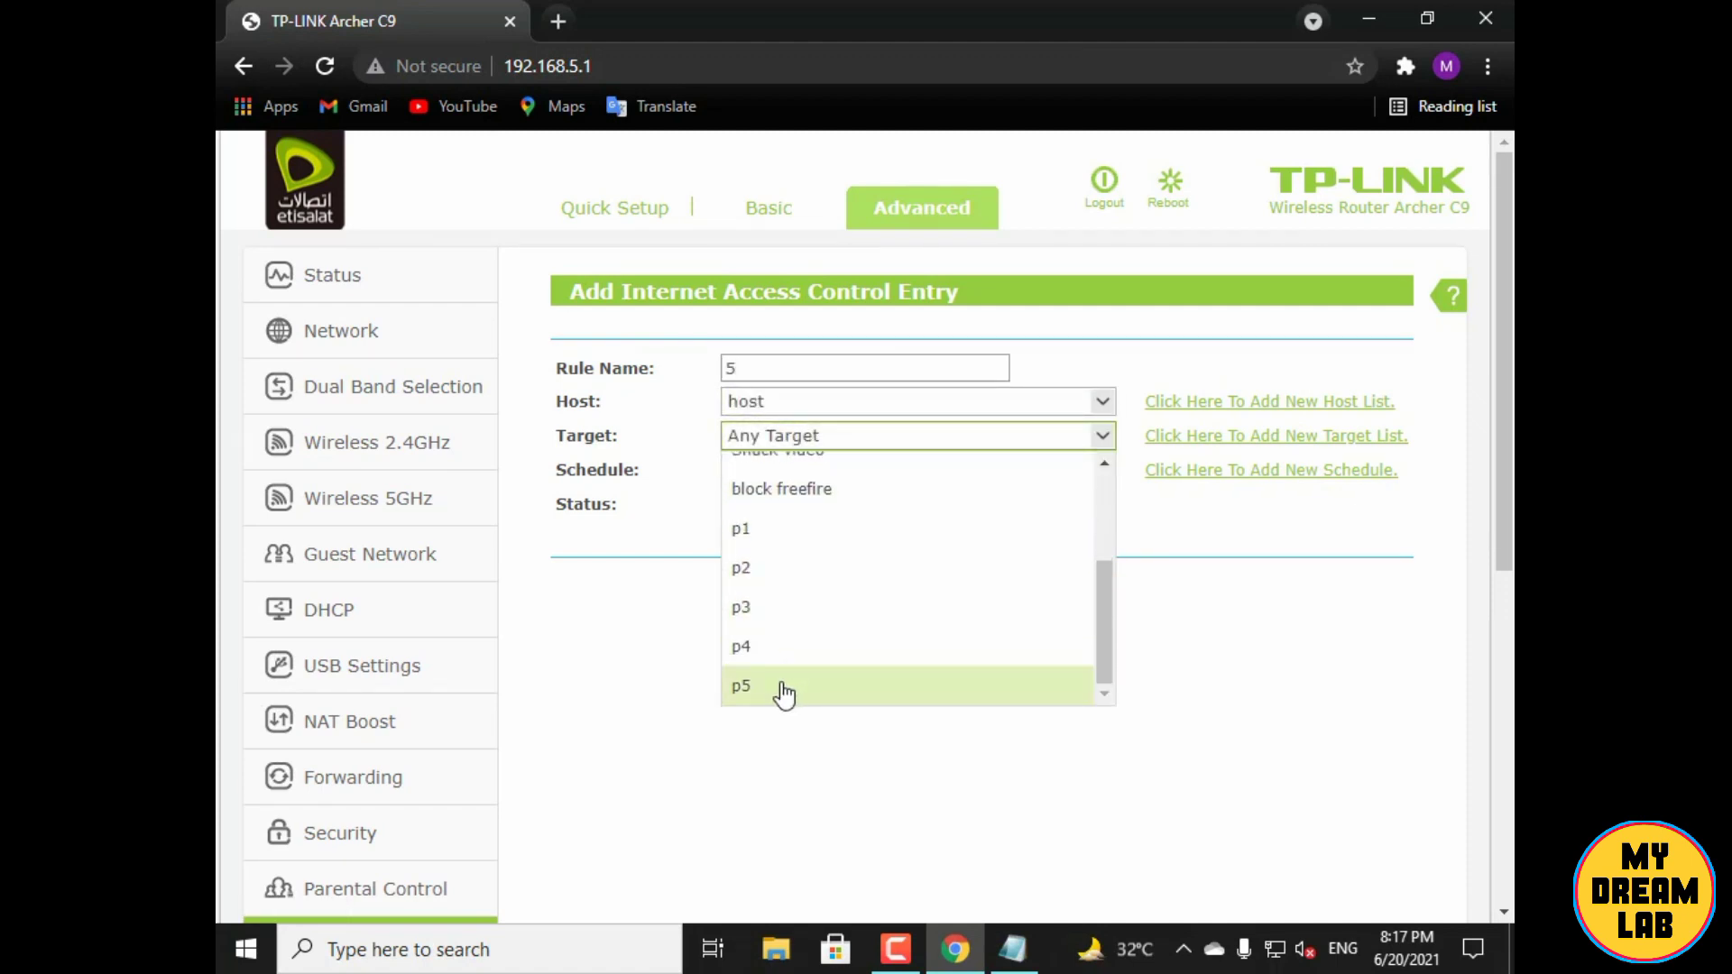
left_click(781, 695)
left_click(901, 598)
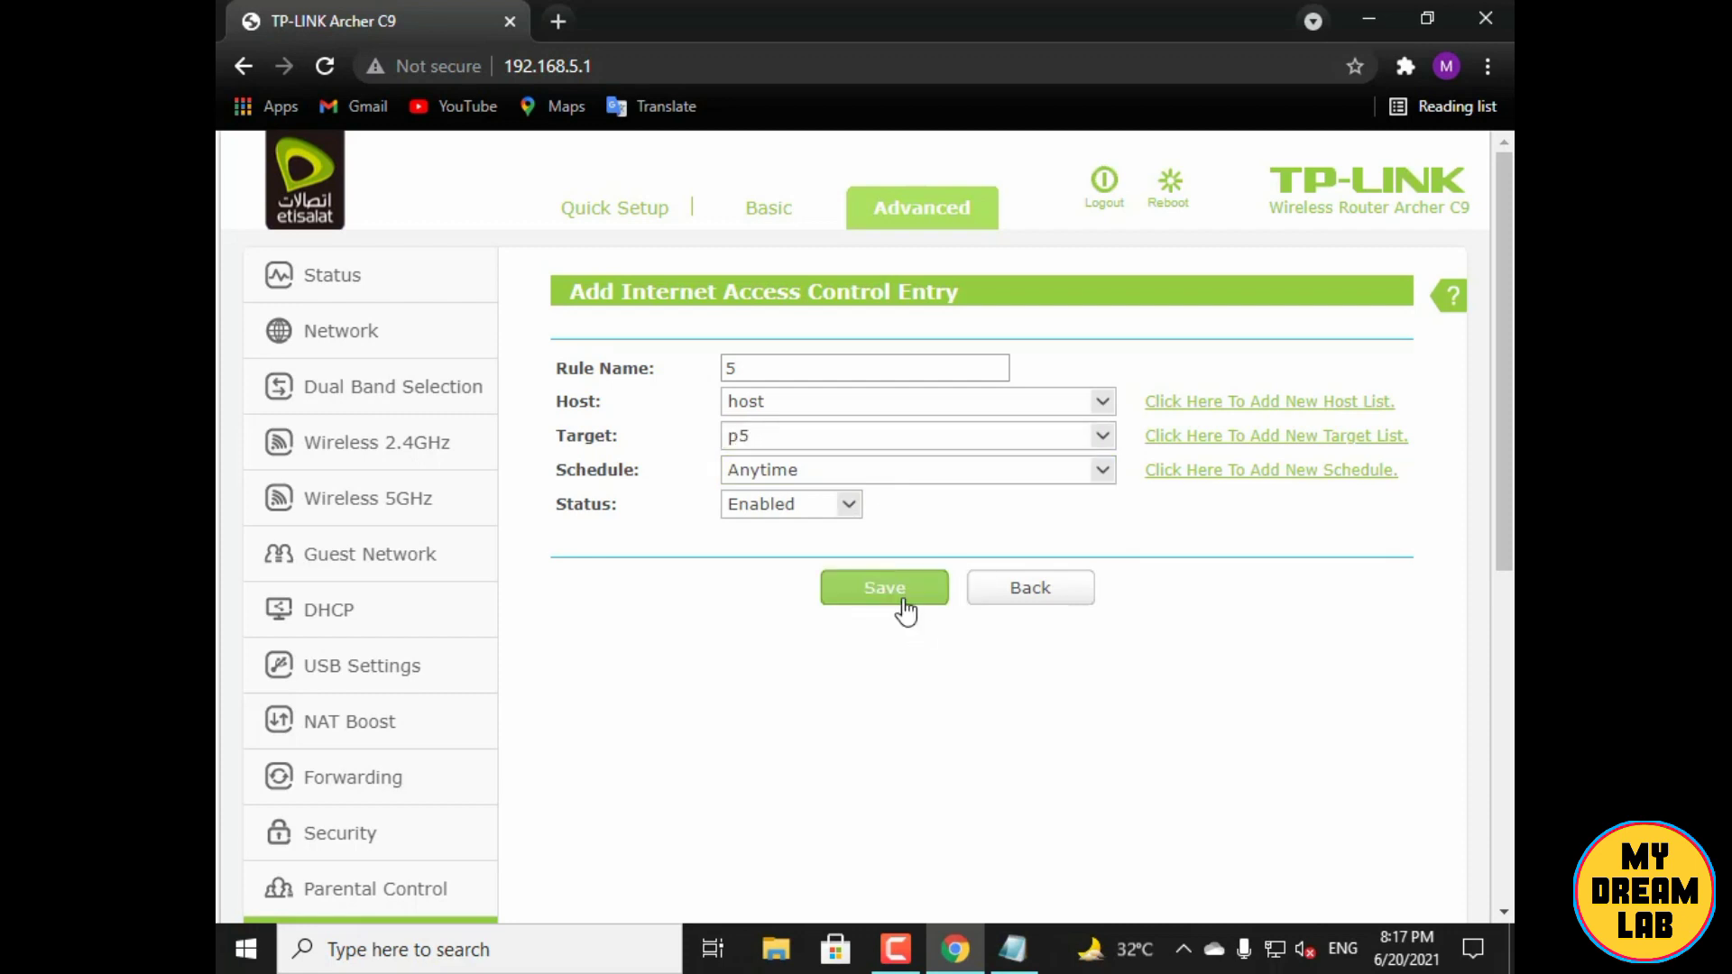
Check the rules on the second page of the rule list and return to the first page
scroll(902, 611, "down", 4)
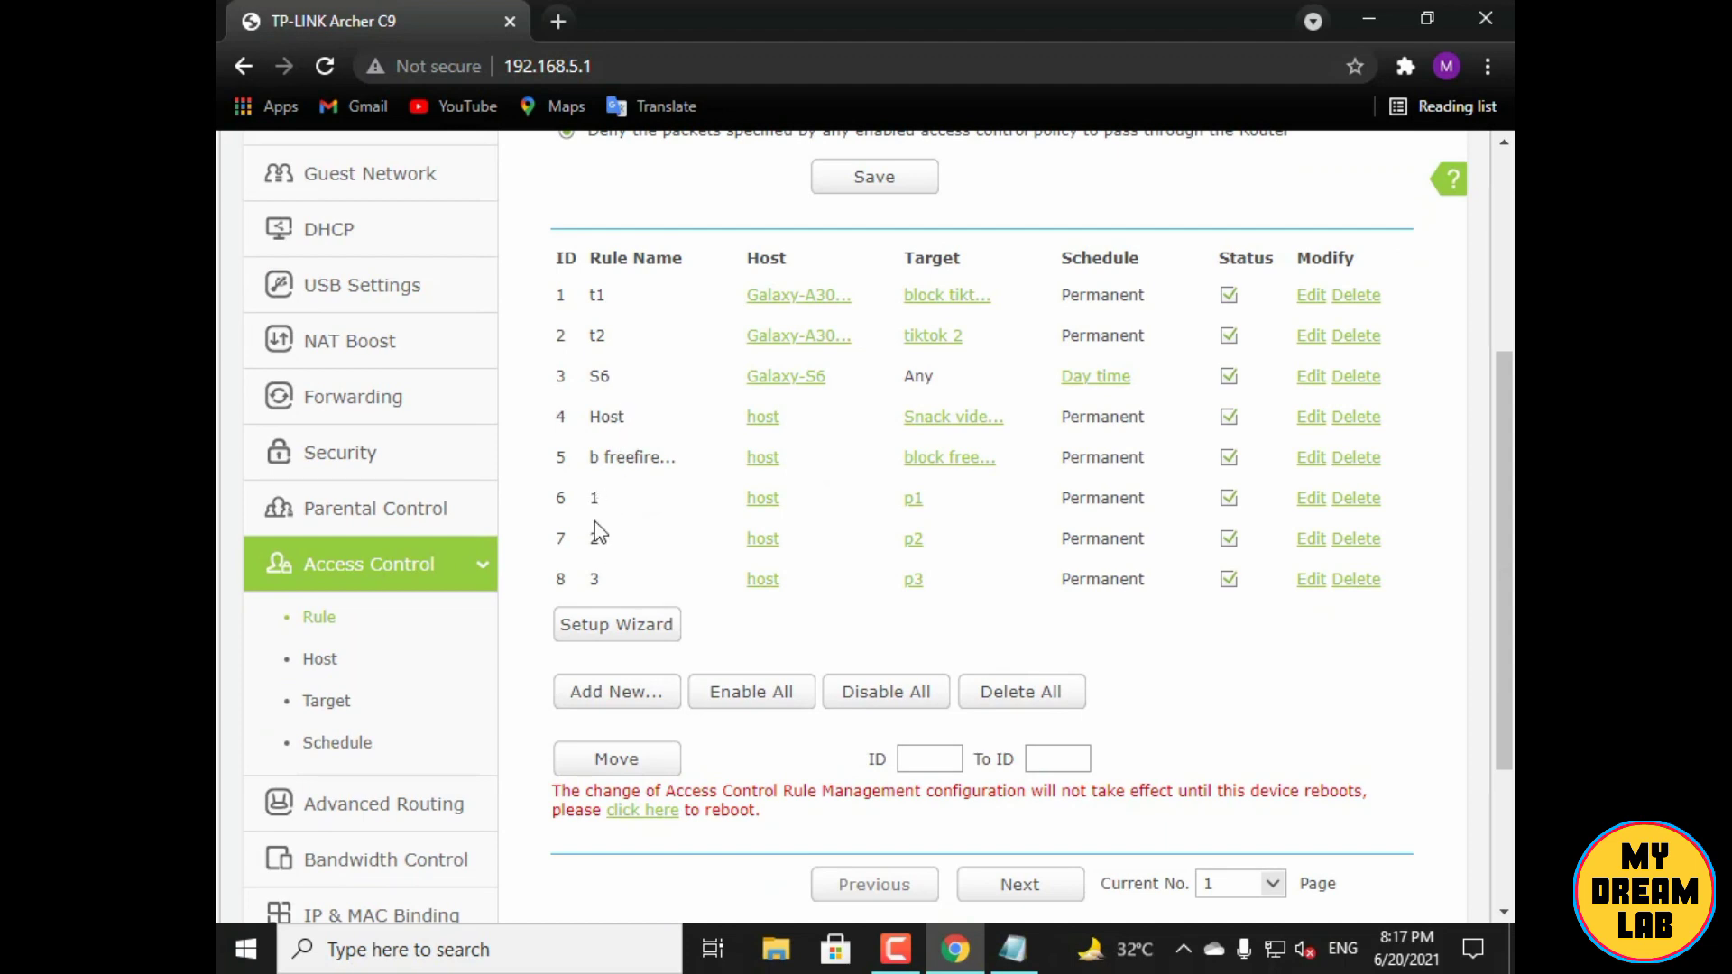
left_click(1008, 891)
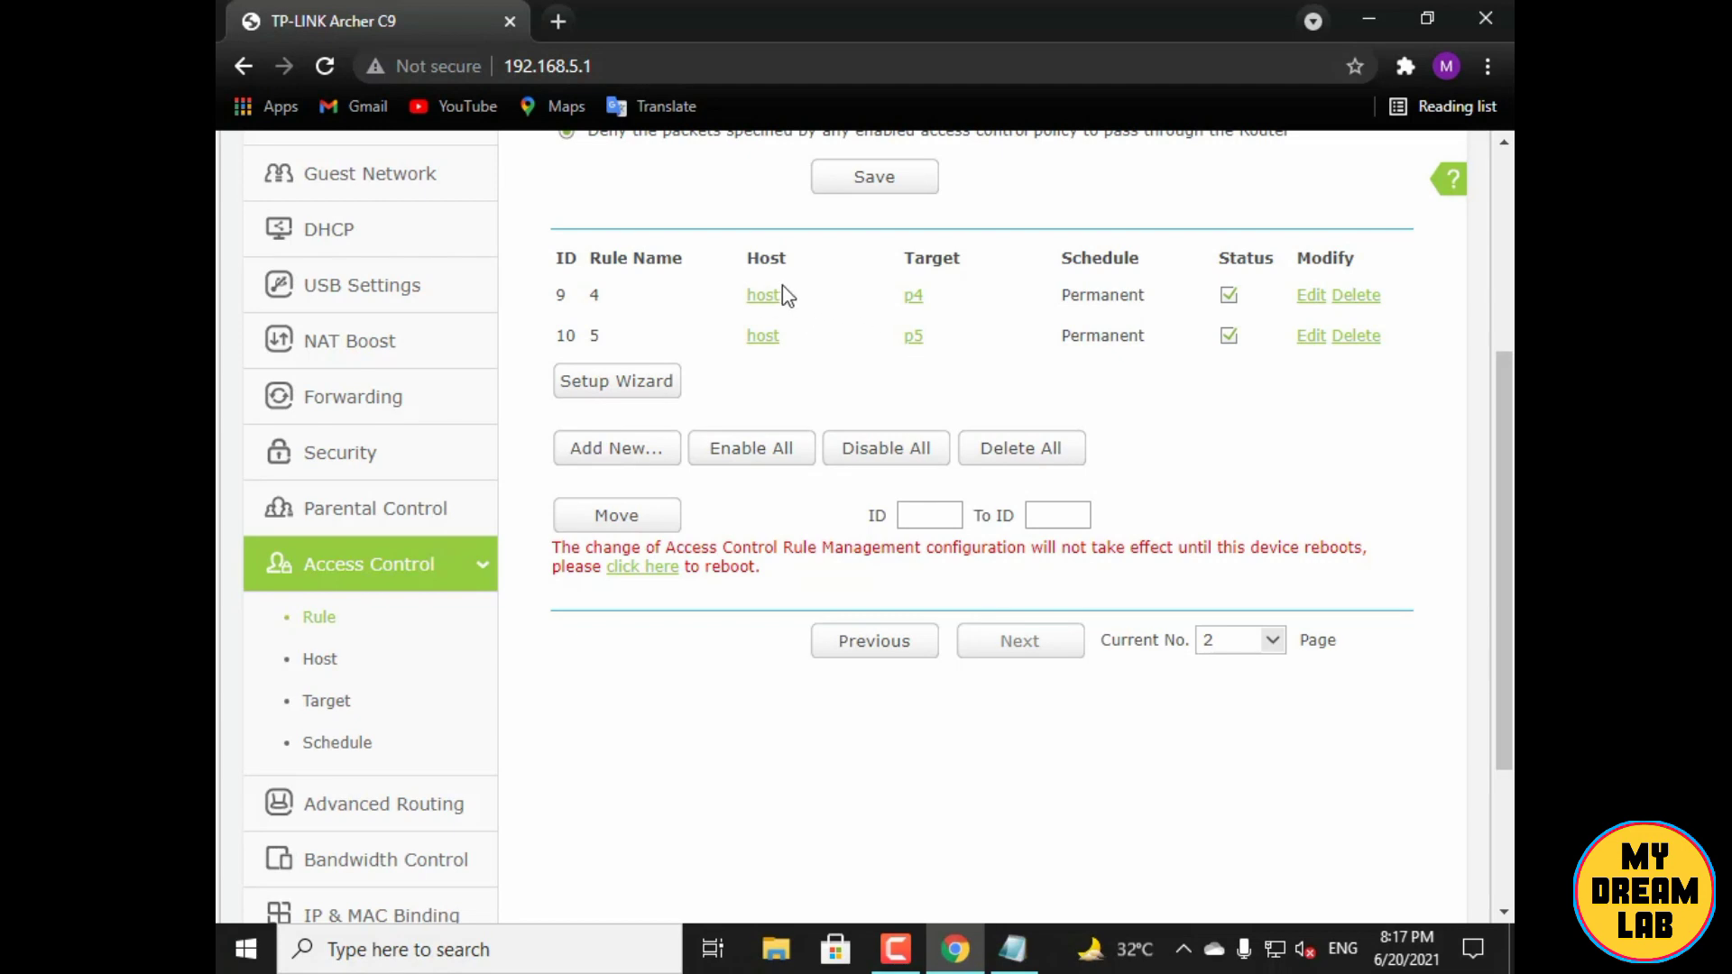
left_click_drag(782, 296, 745, 295)
left_click(867, 646)
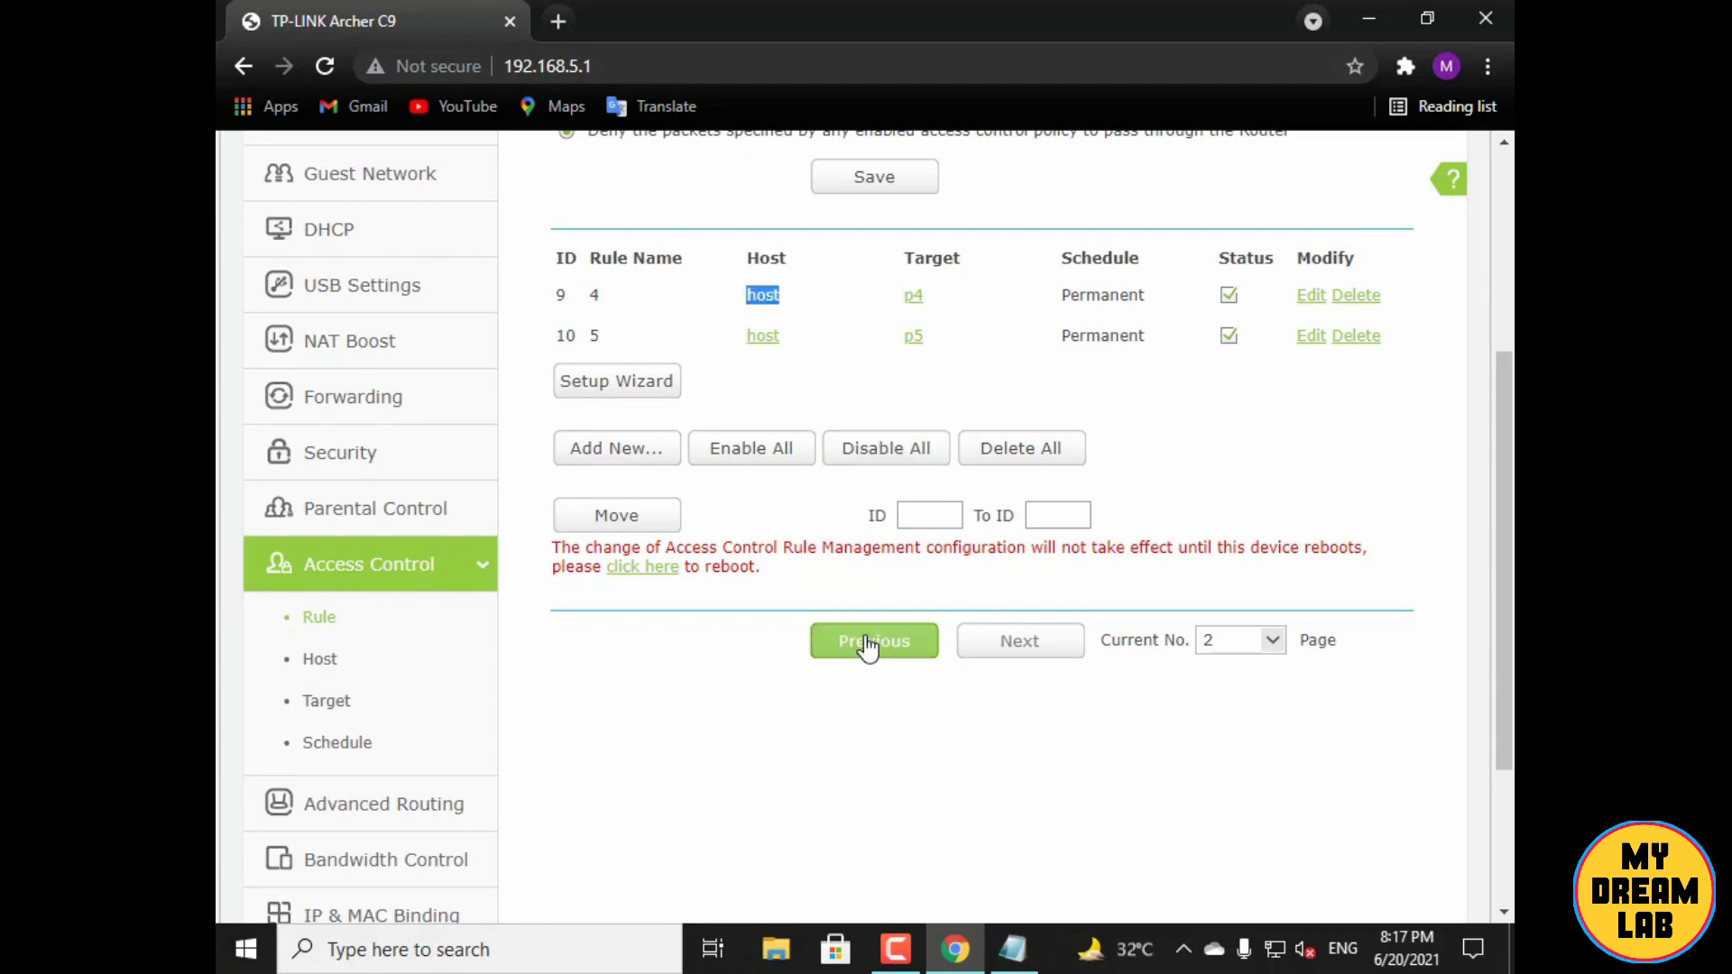
Examine the name, host and target of the S6 rule in the rule list
scroll(859, 588, "up", 2)
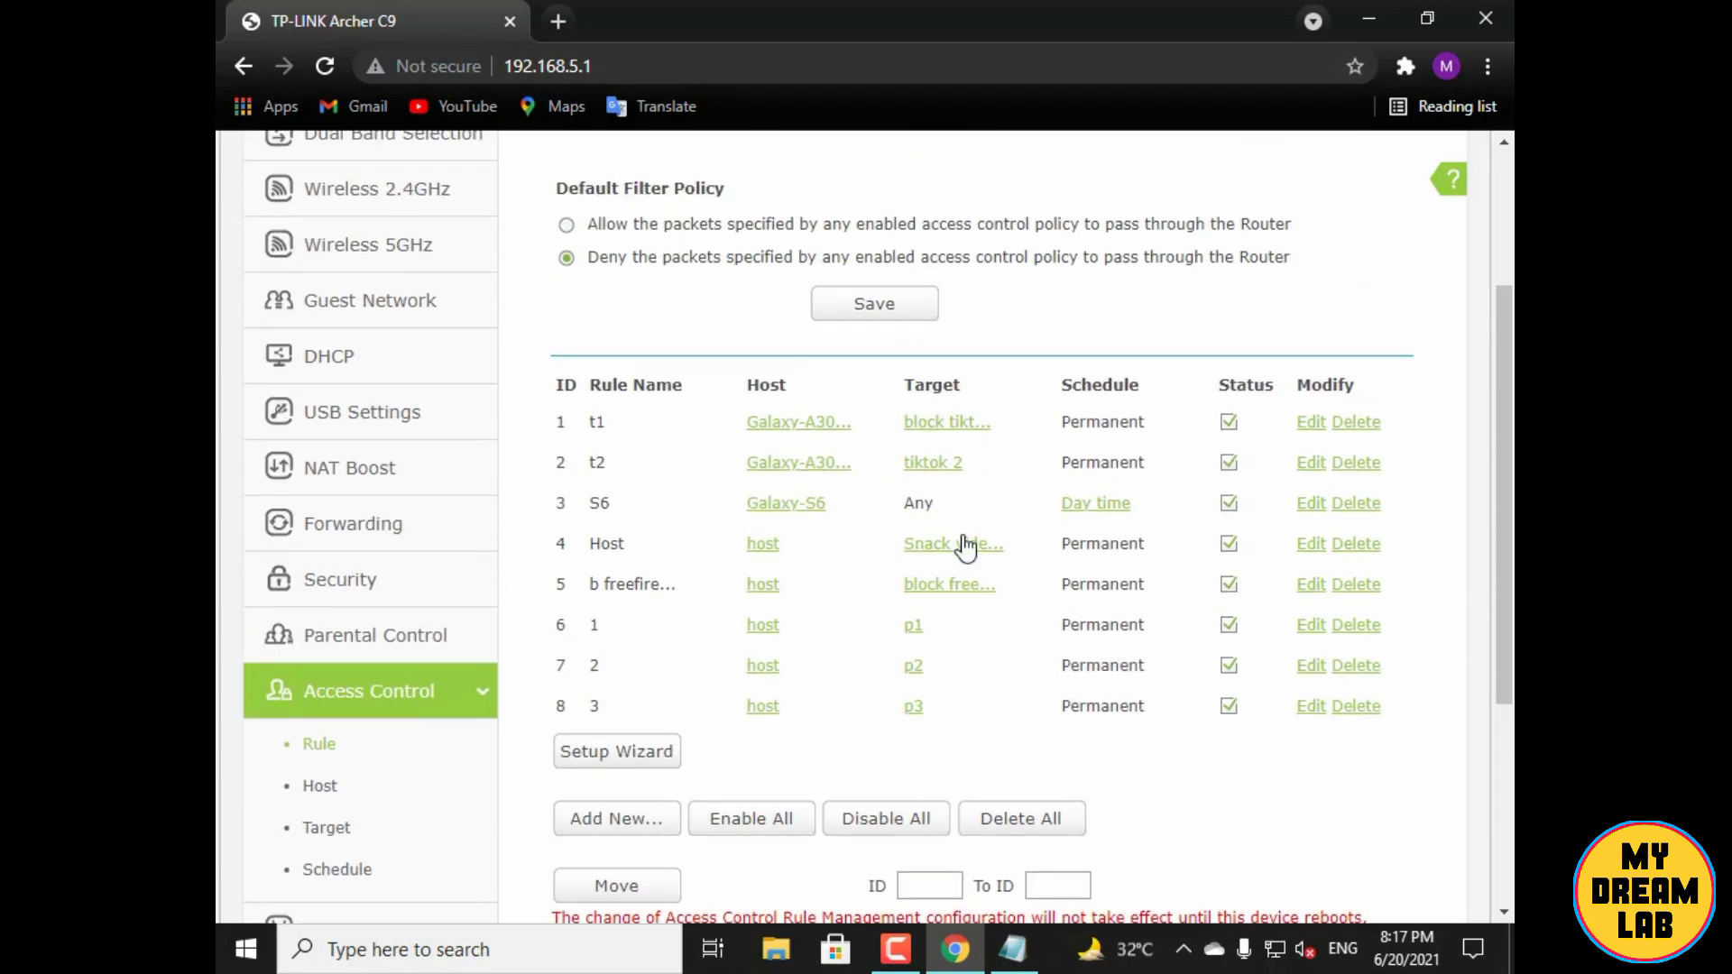
scroll(397, 763, "down", 2)
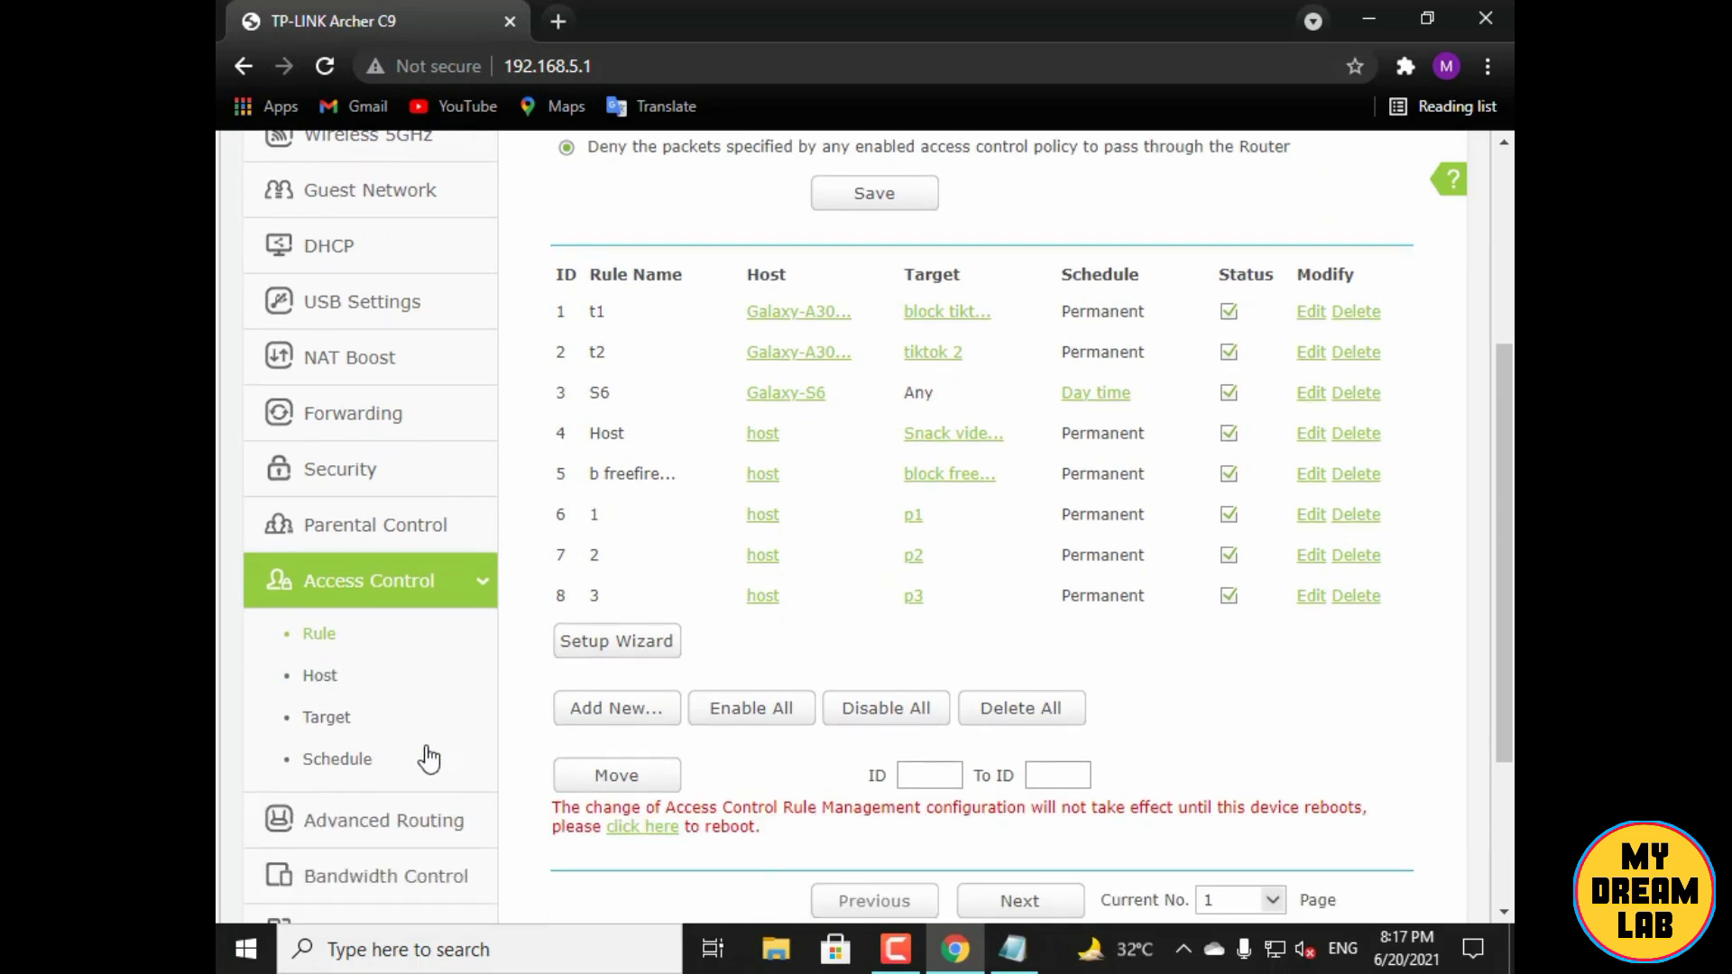
scroll(839, 641, "up", 3)
scroll(825, 650, "down", 2)
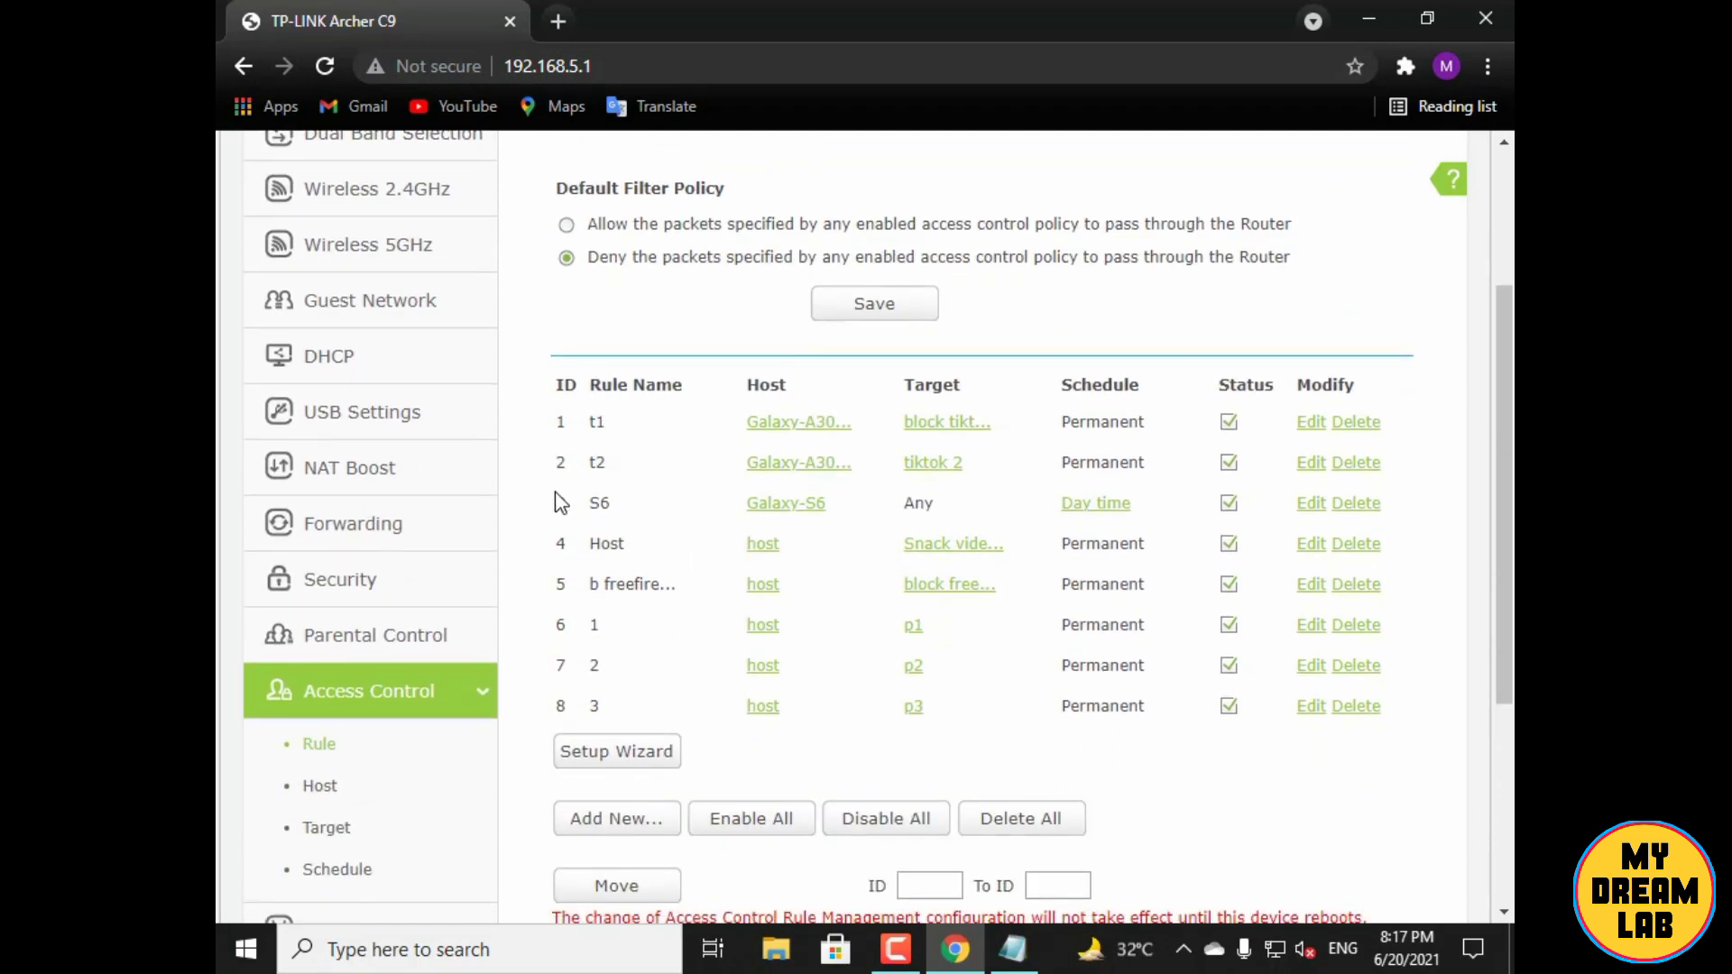
left_click_drag(586, 506, 651, 515)
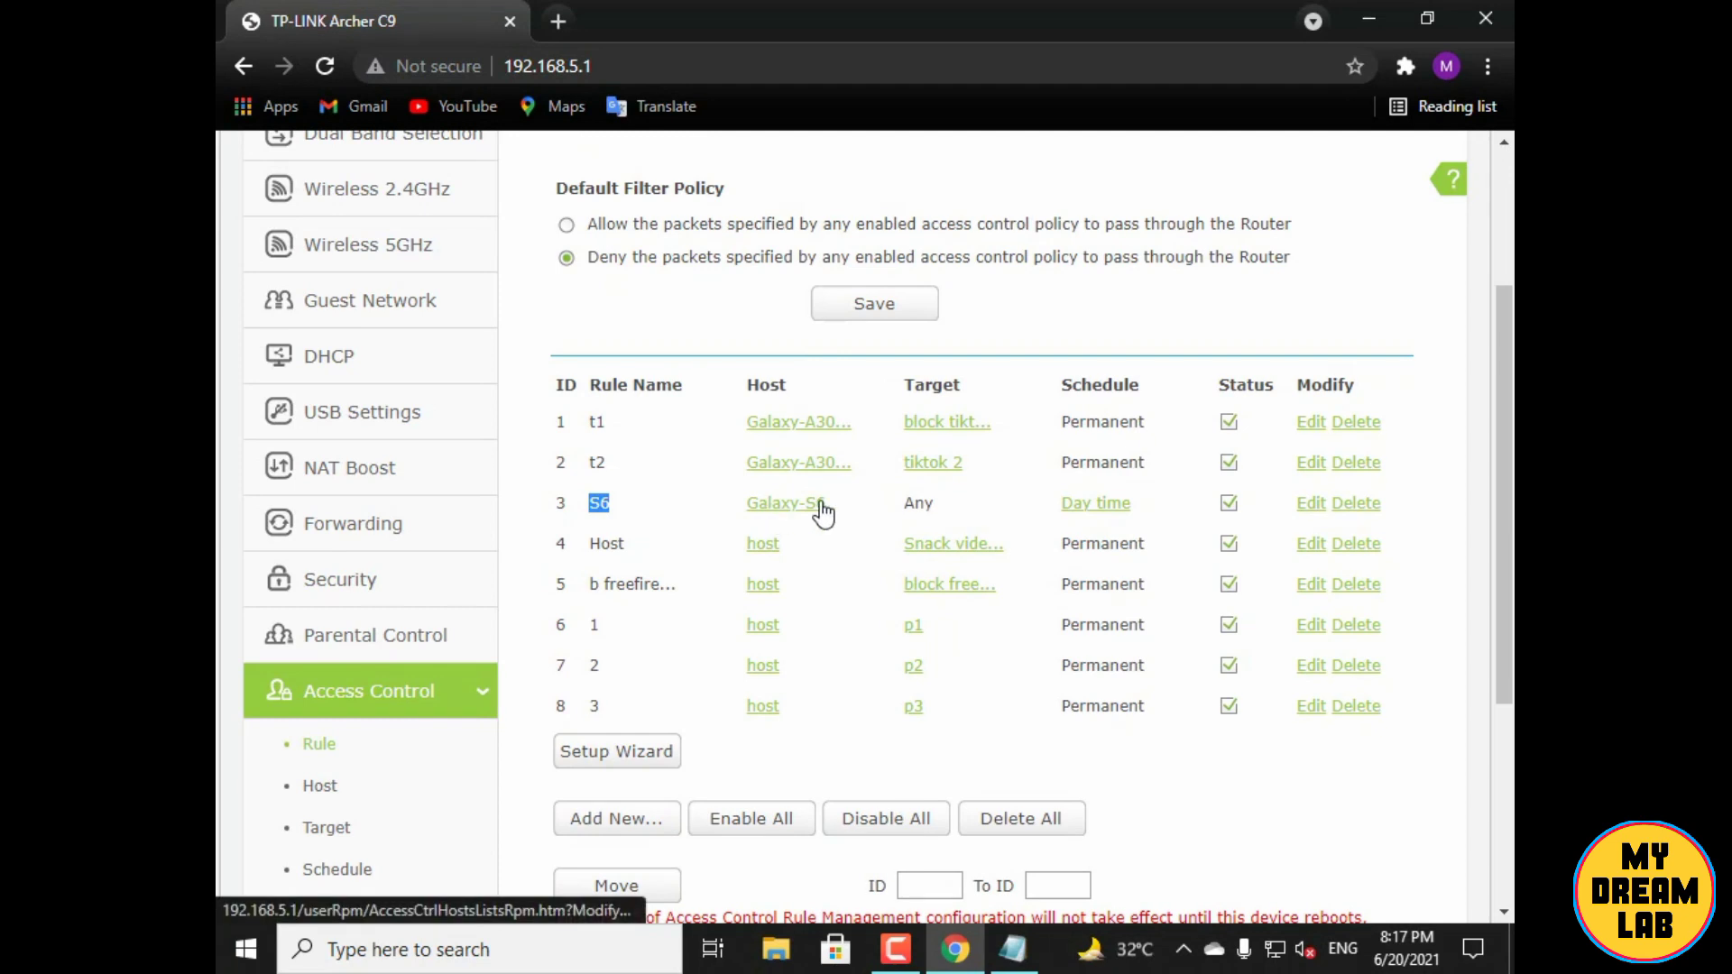
left_click_drag(828, 503, 749, 510)
left_click_drag(950, 514, 903, 510)
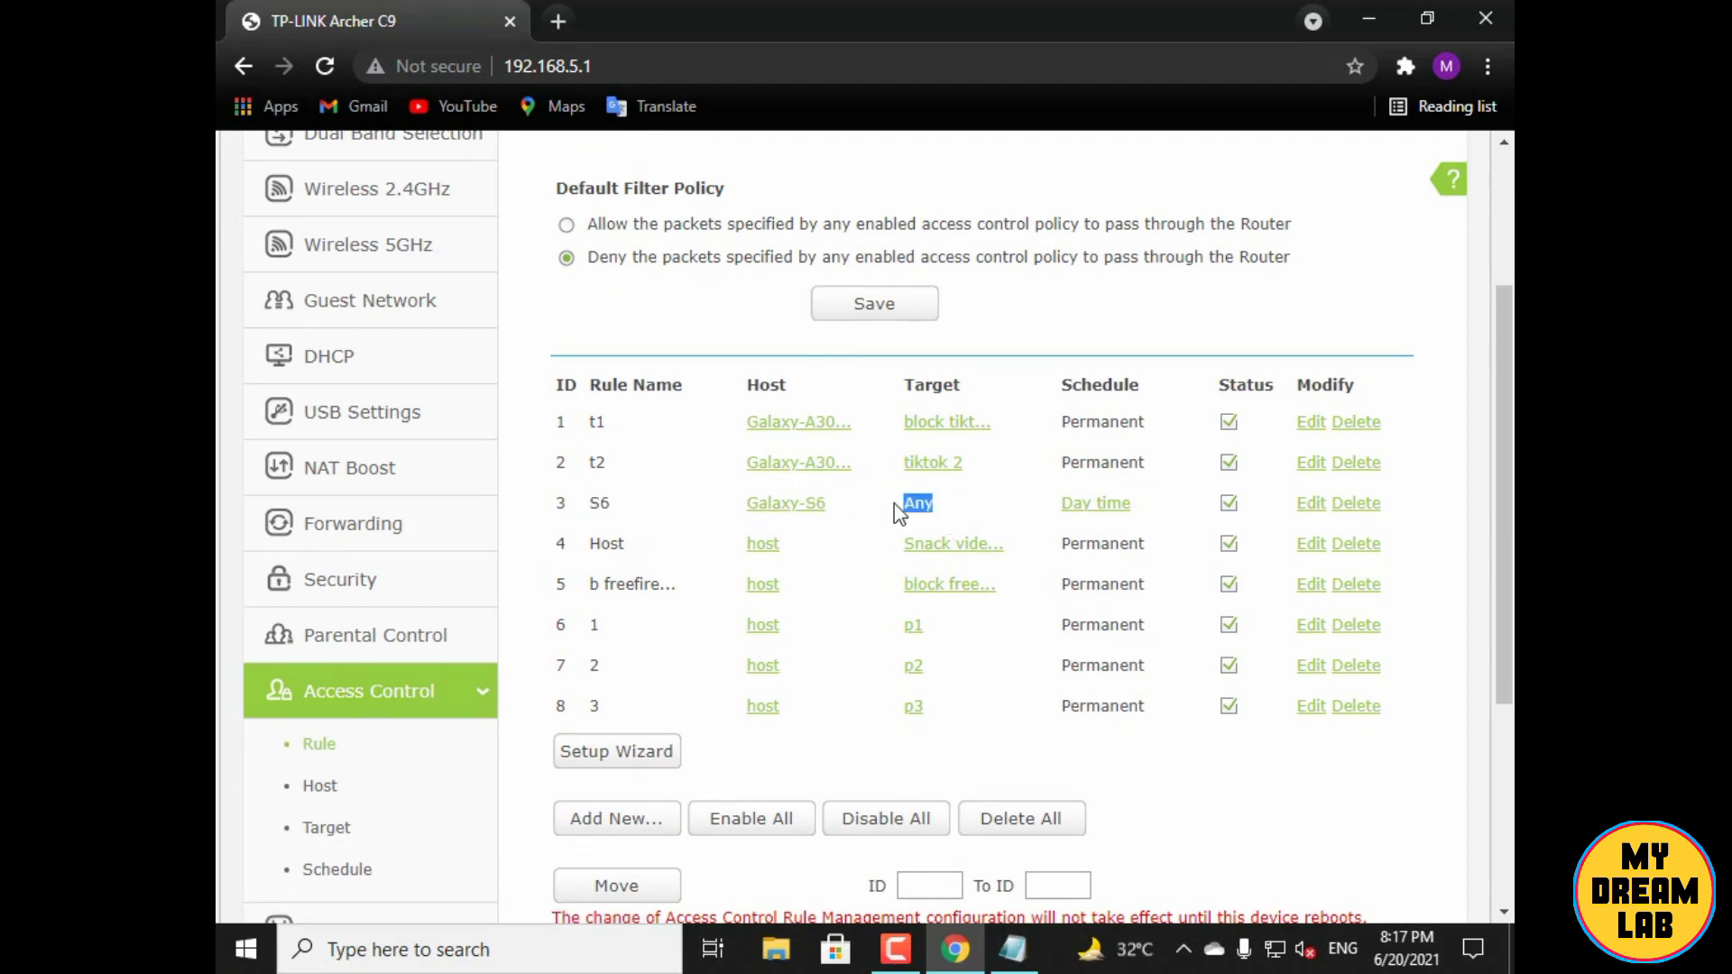
Review the Day time schedule assigned to the S6 rule and return to the rule list without changing it
left_click(1099, 505)
scroll(852, 458, "up", 3)
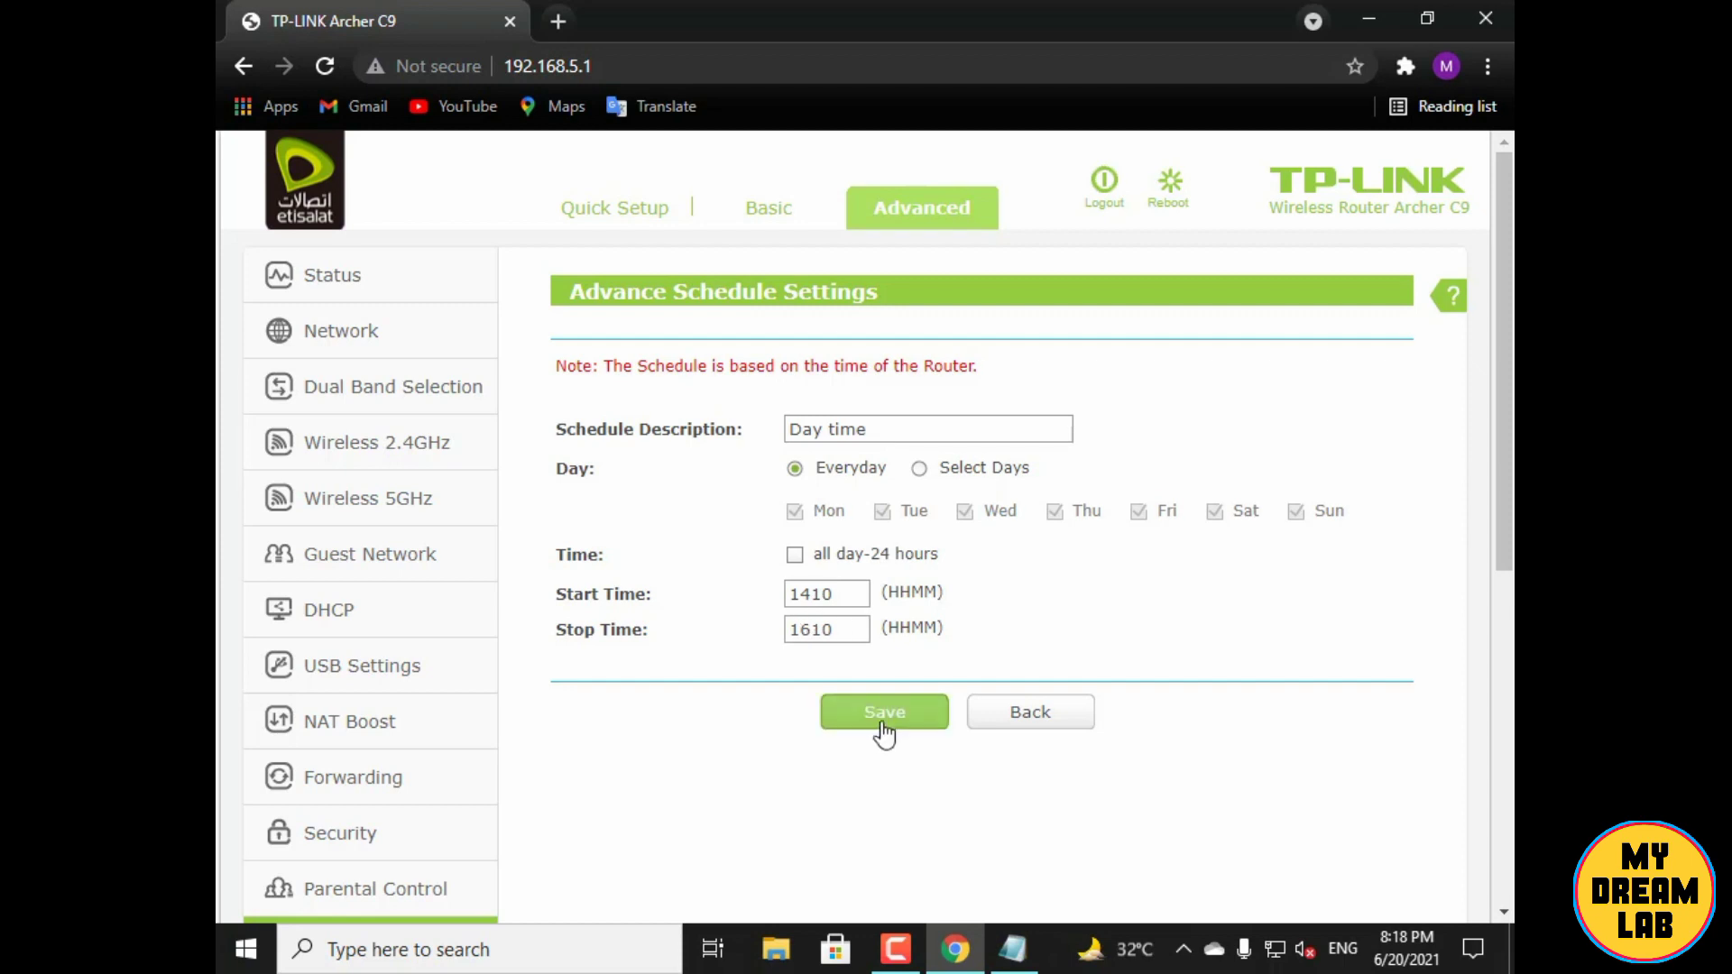
left_click(998, 728)
scroll(690, 577, "down", 2)
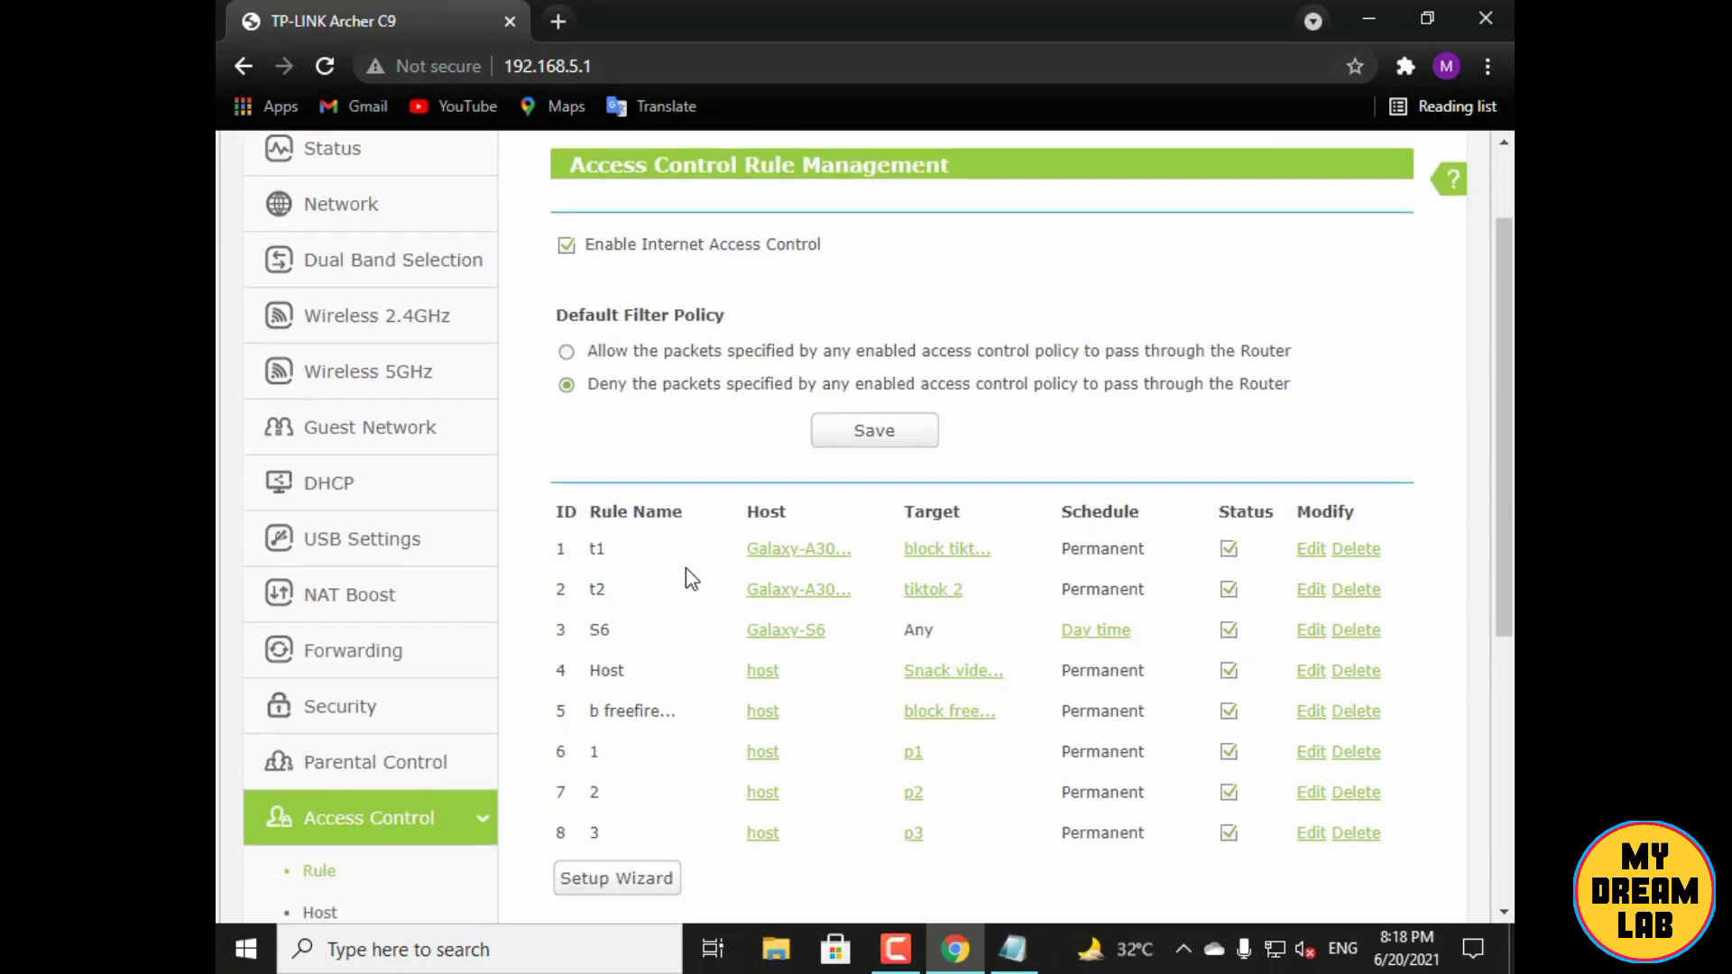
Save the access control settings with Internet access control enabled and the deny filter policy selected
scroll(701, 564, "up", 1)
scroll(768, 683, "down", 4)
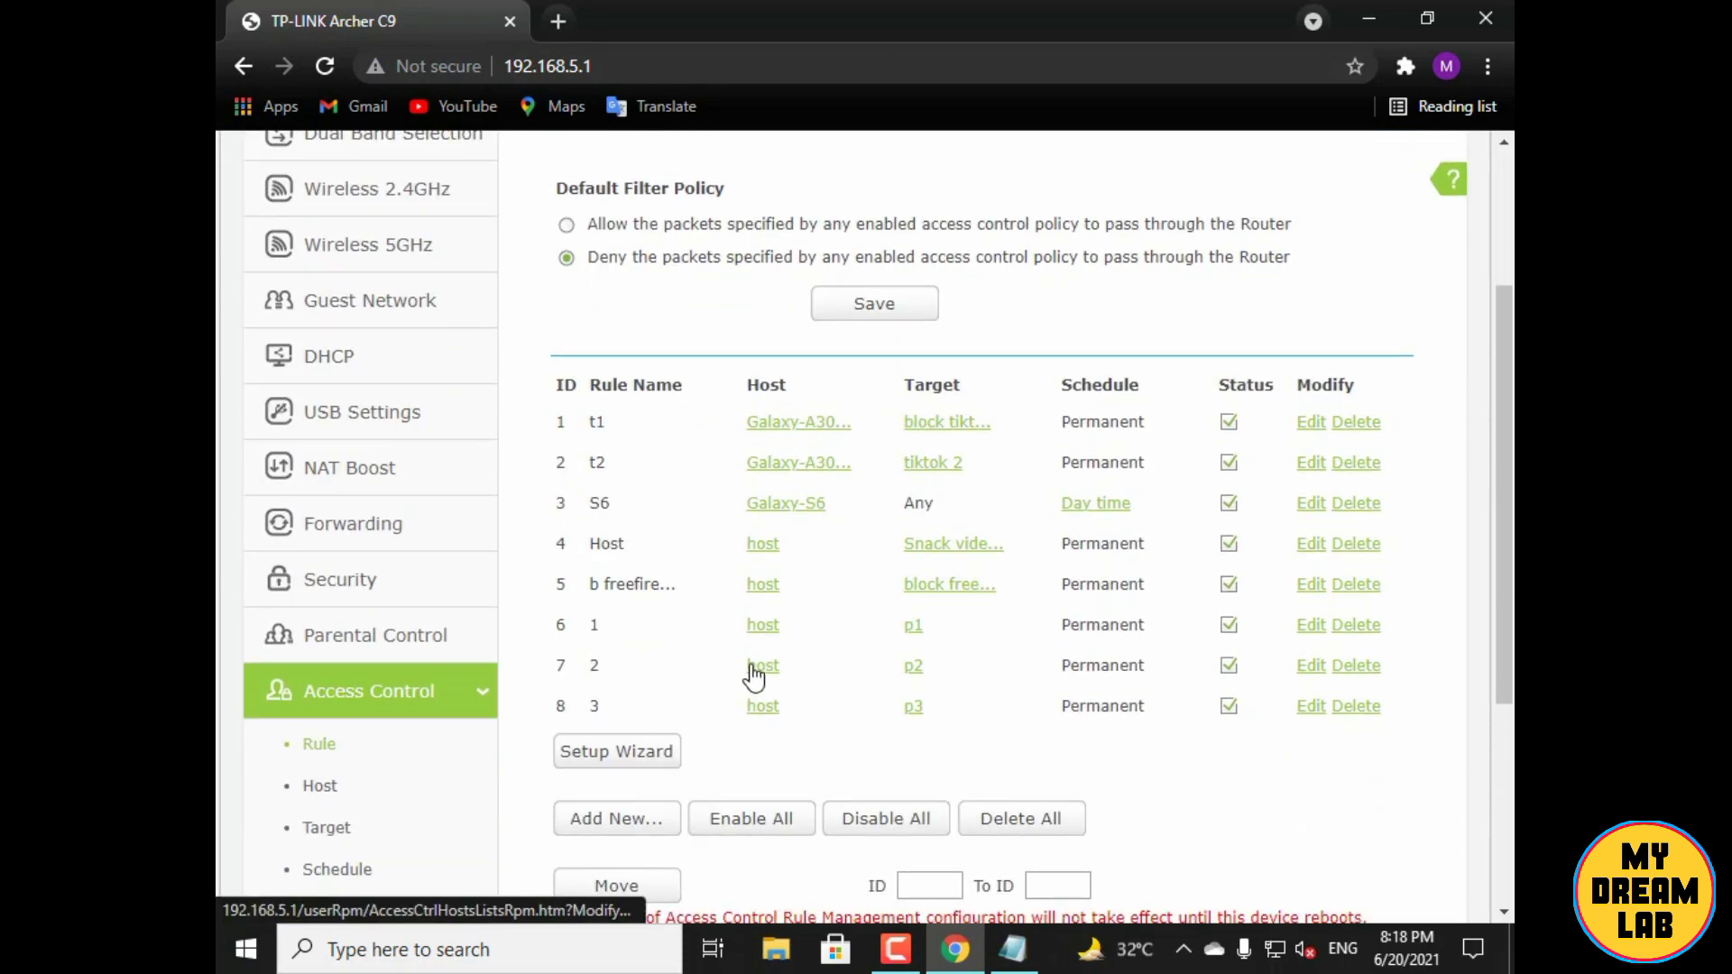
scroll(1179, 282, "up", 1)
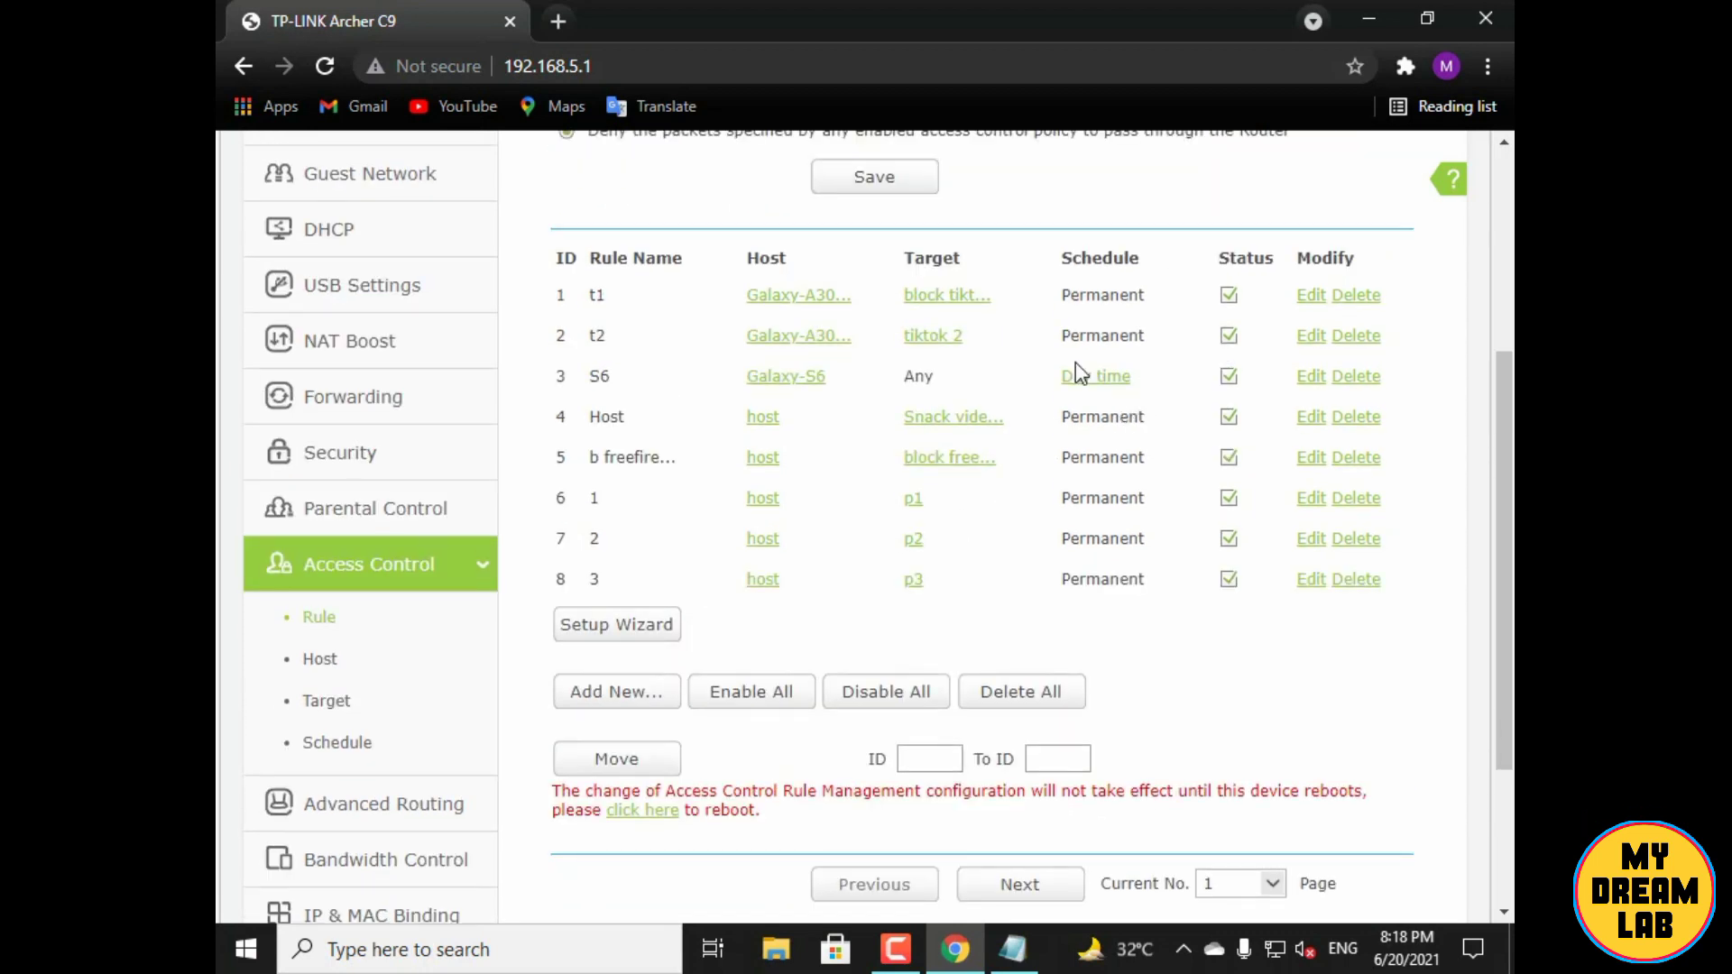
scroll(1046, 482, "up", 4)
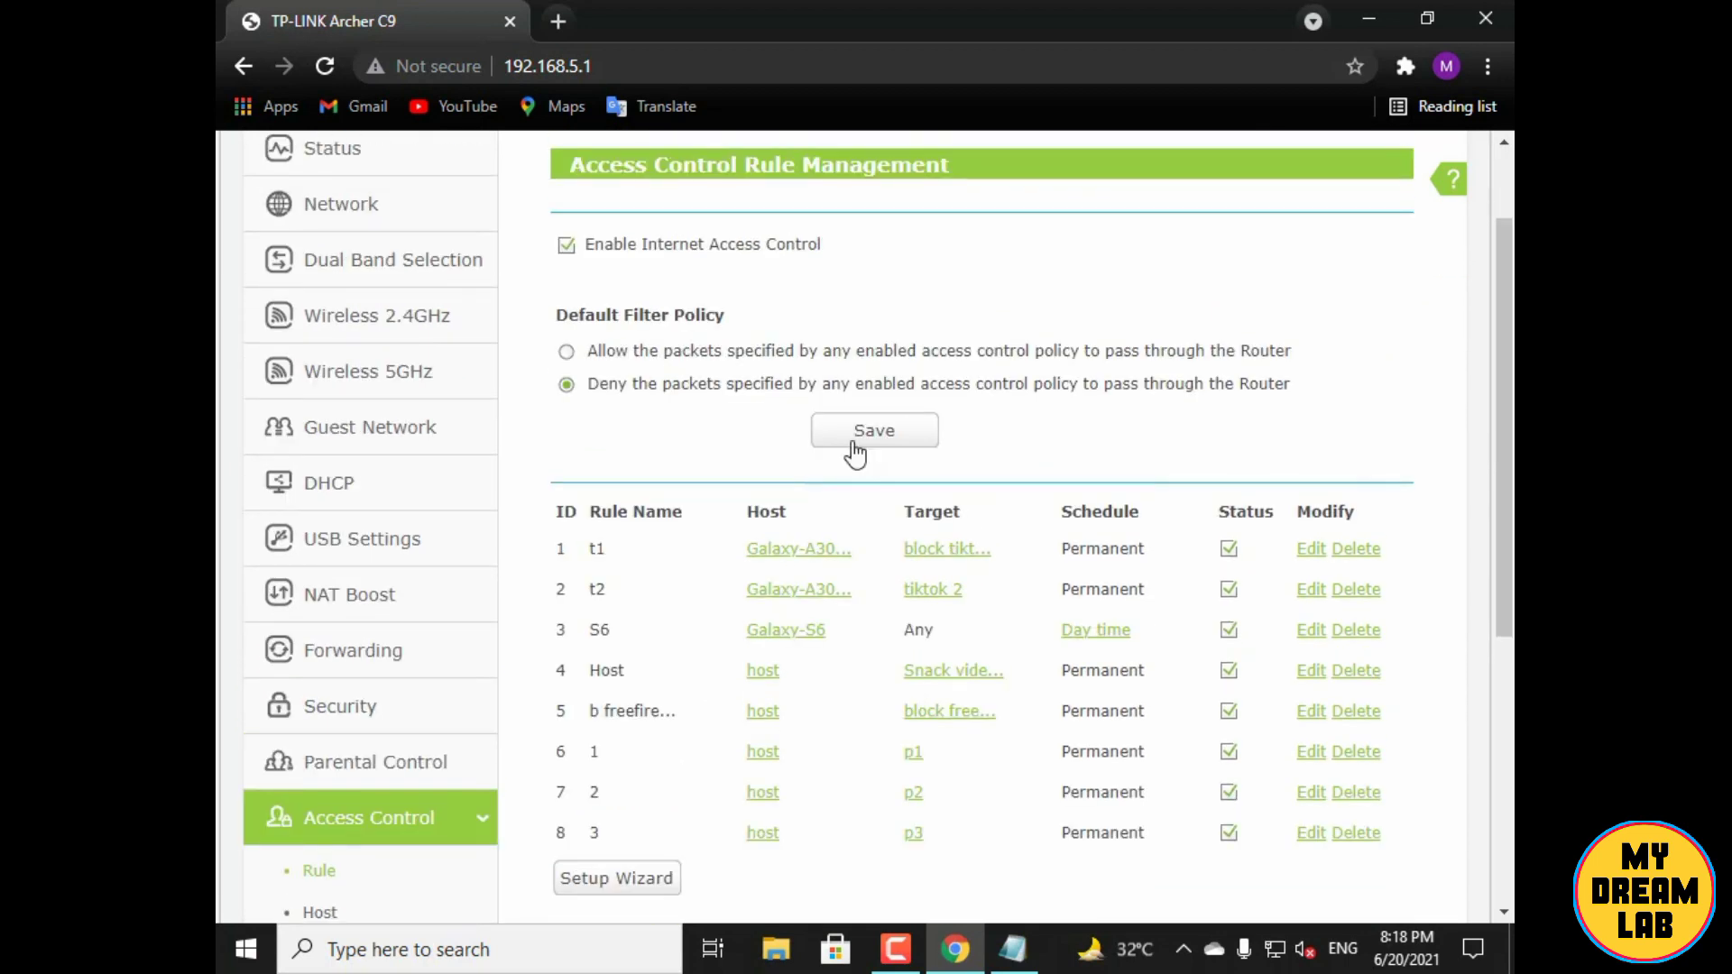
left_click(875, 560)
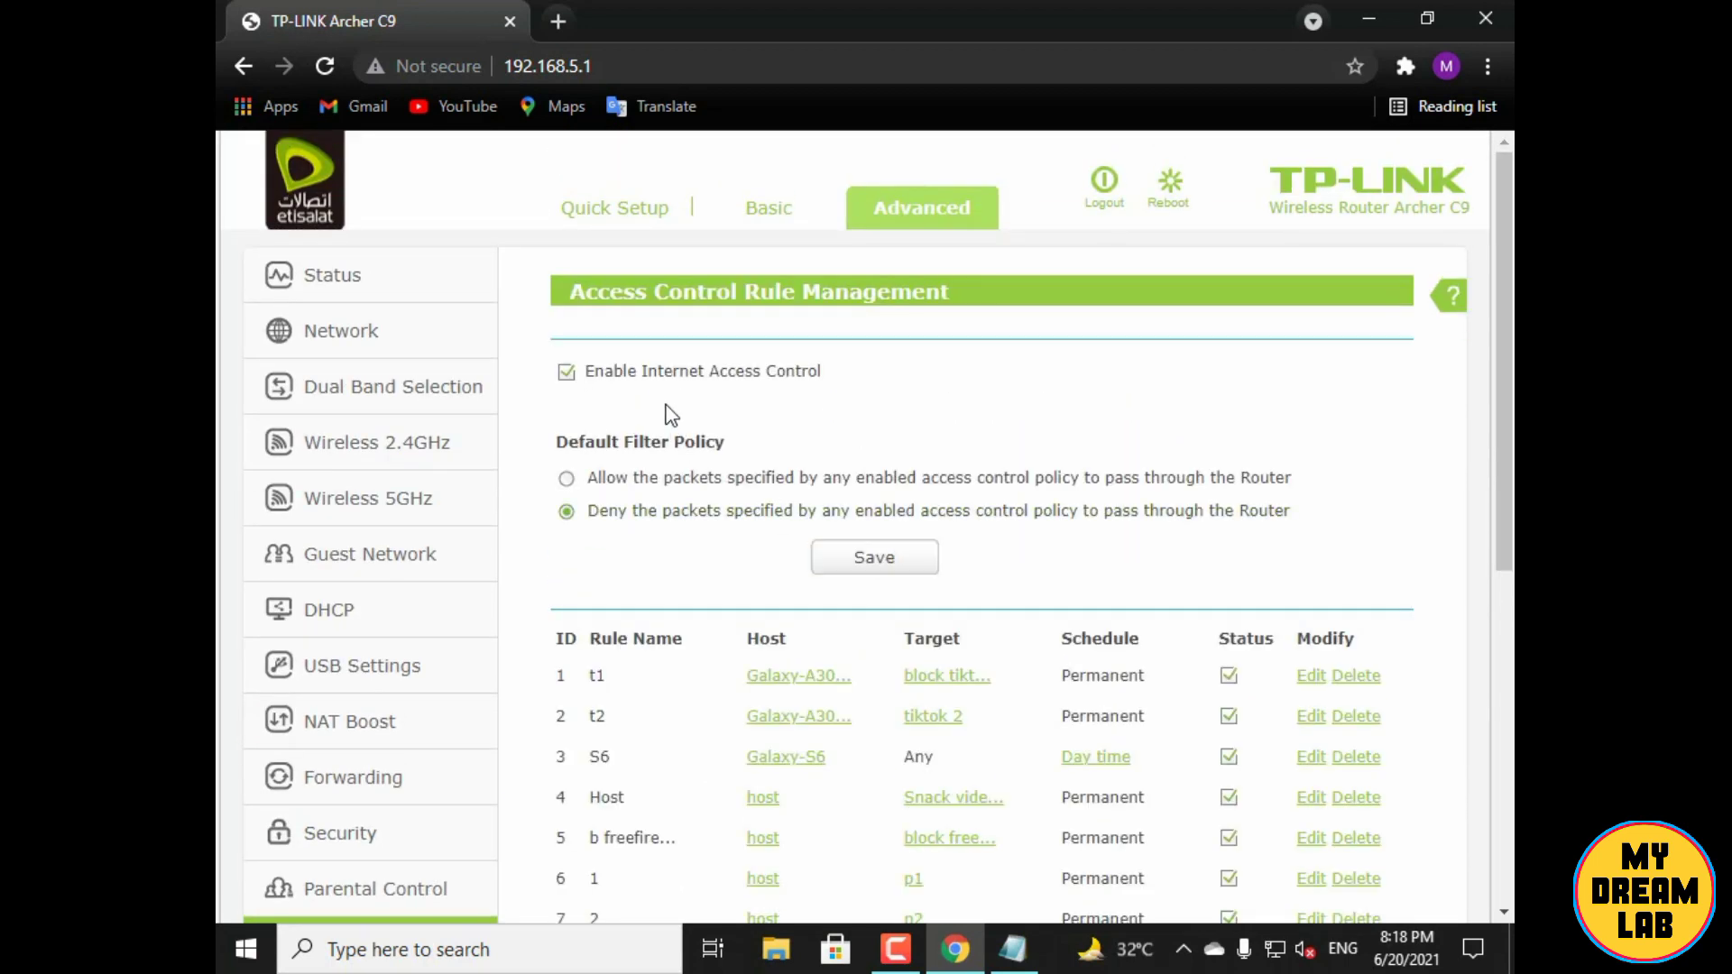
Reboot the router from the rule page's reboot notice and confirm, so that the access control changes take effect
scroll(684, 387, "down", 2)
scroll(720, 352, "down", 3)
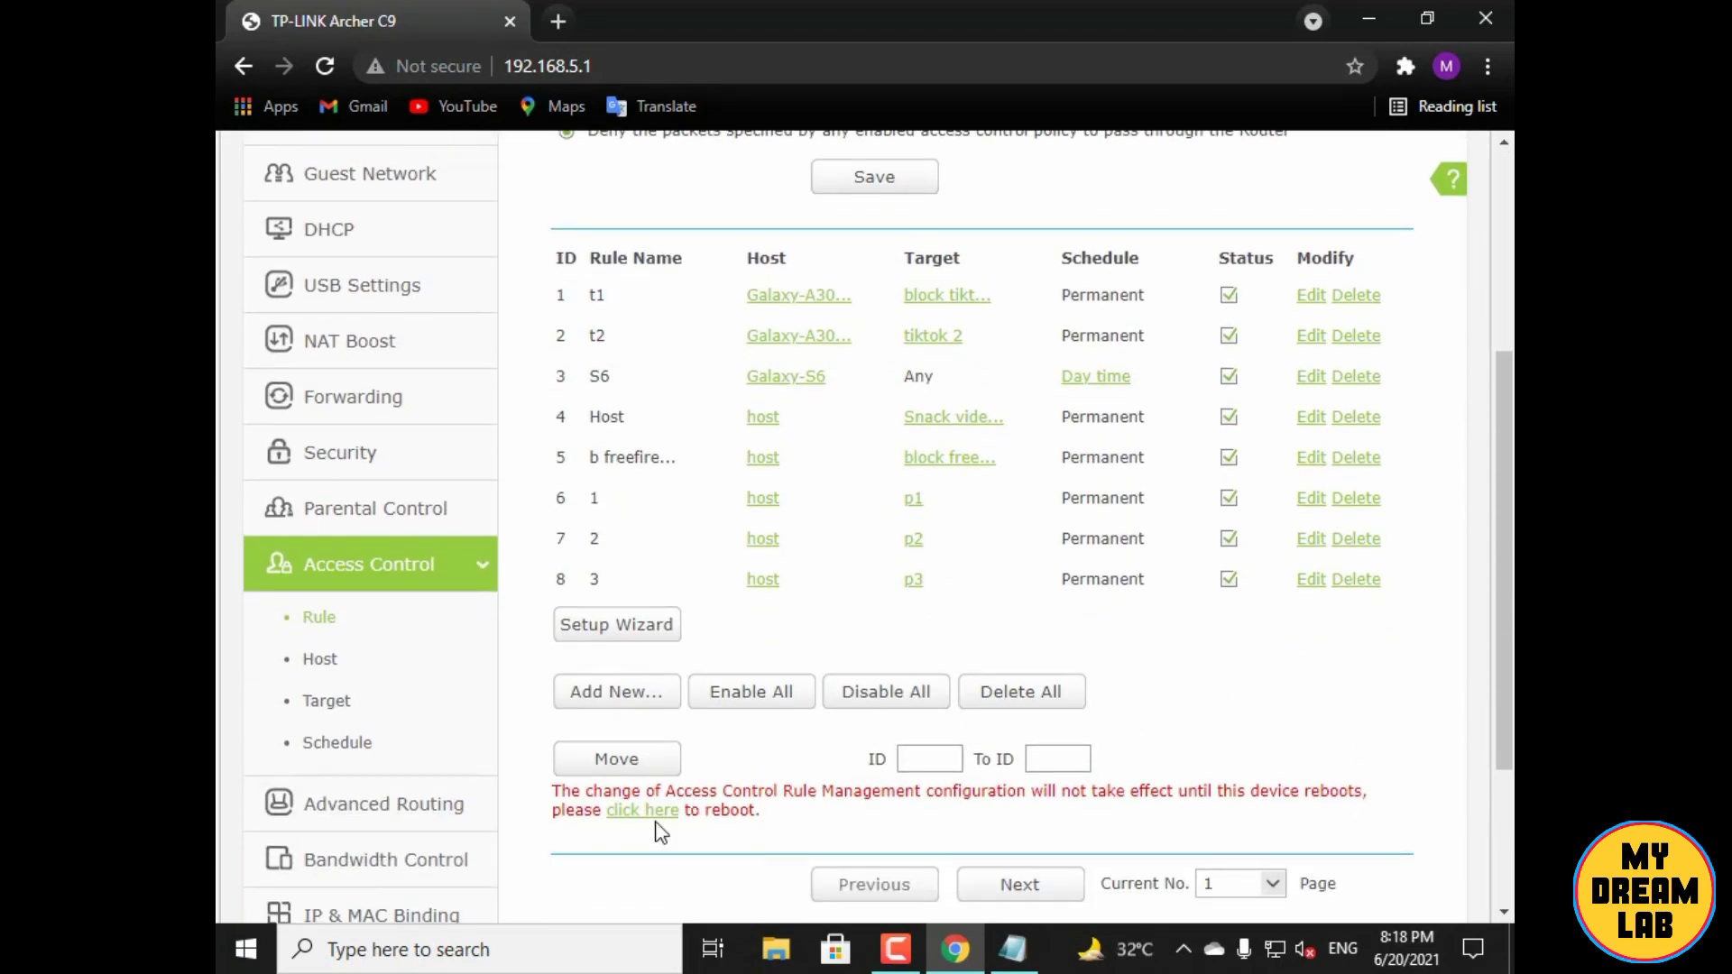
left_click(657, 814)
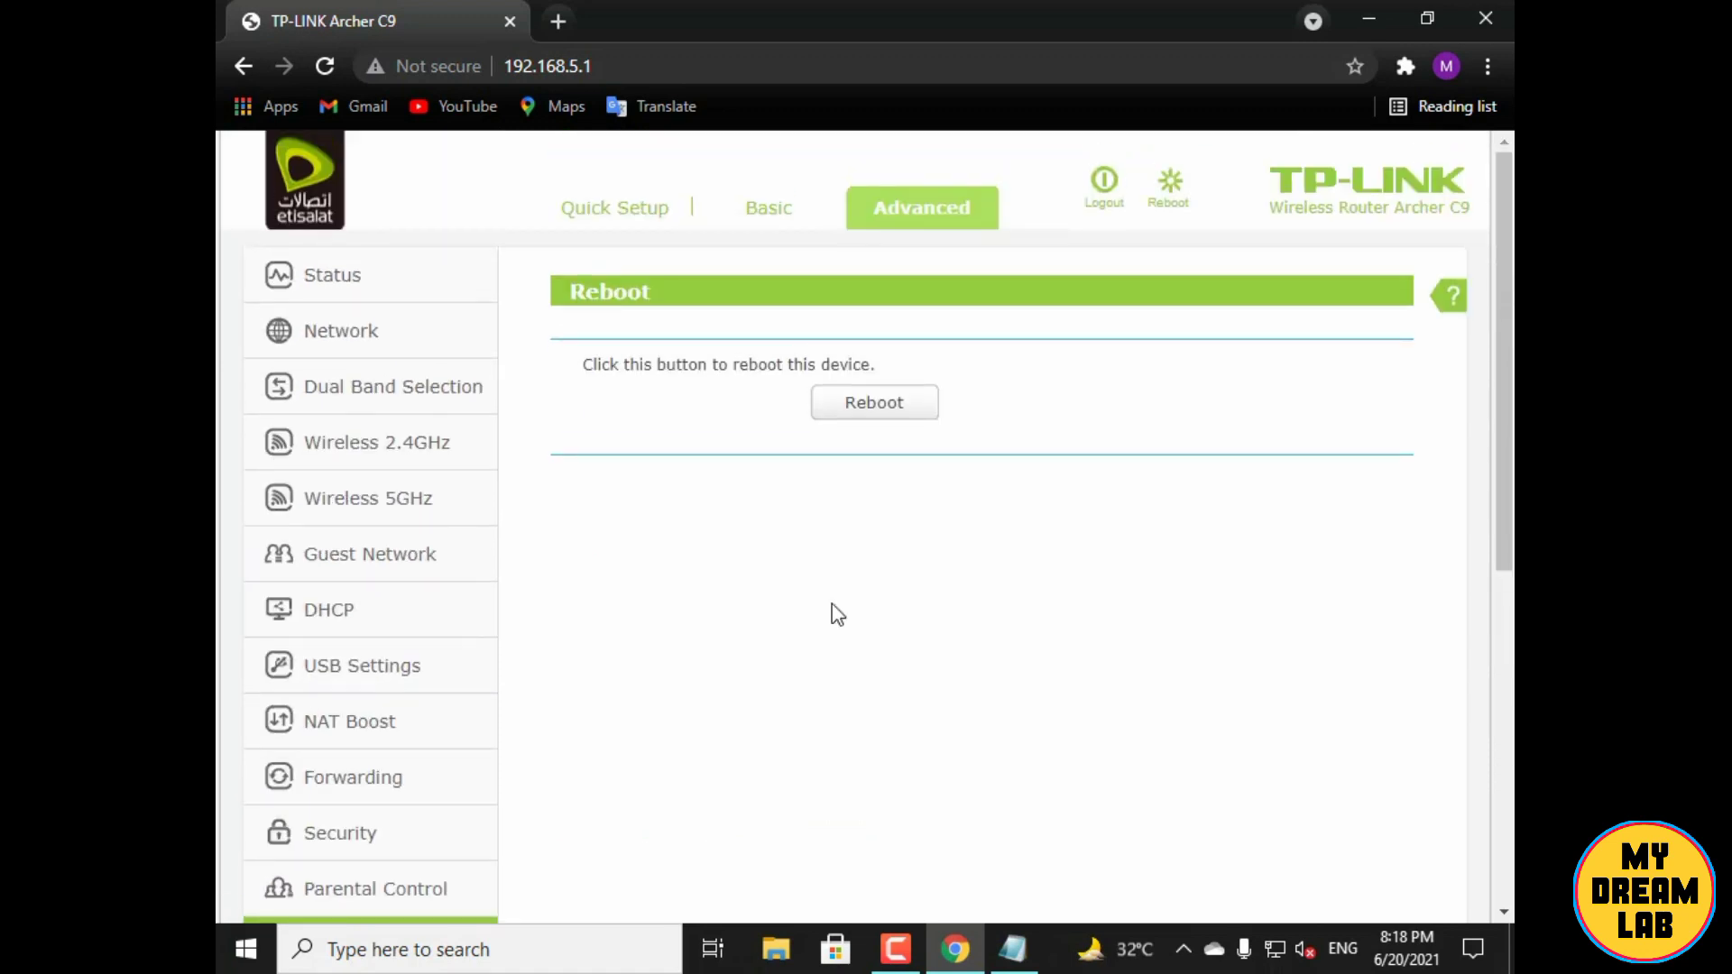
left_click(880, 424)
left_click(988, 224)
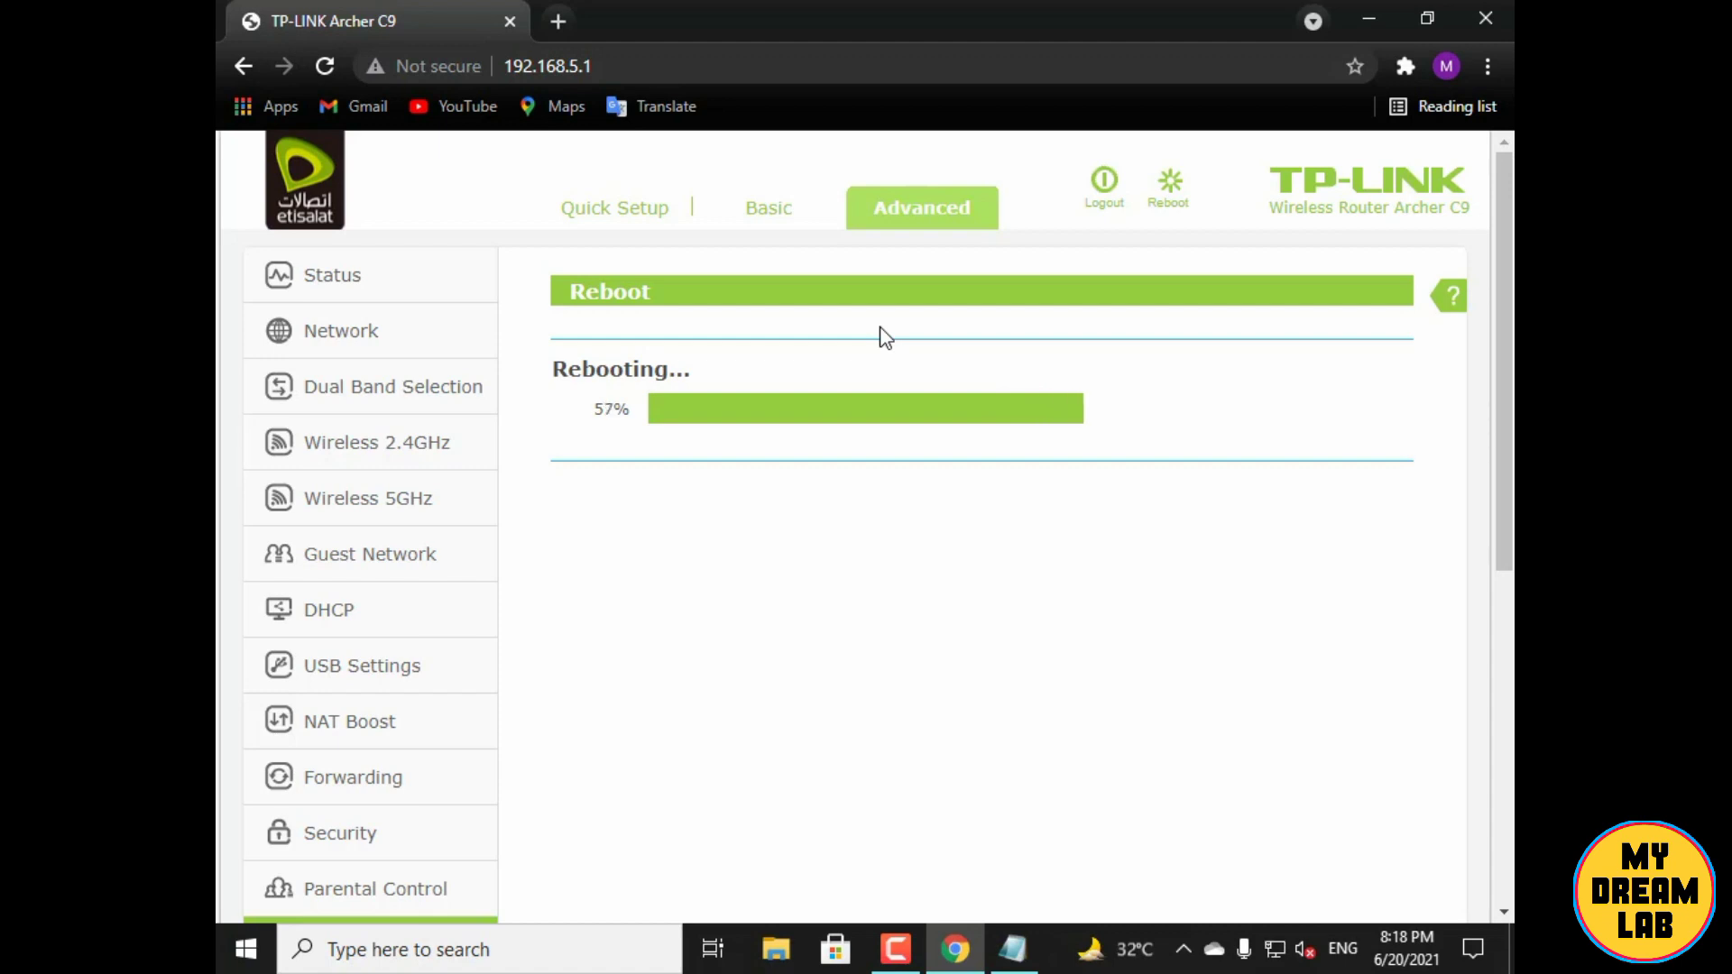
scroll(646, 495, "down", 3)
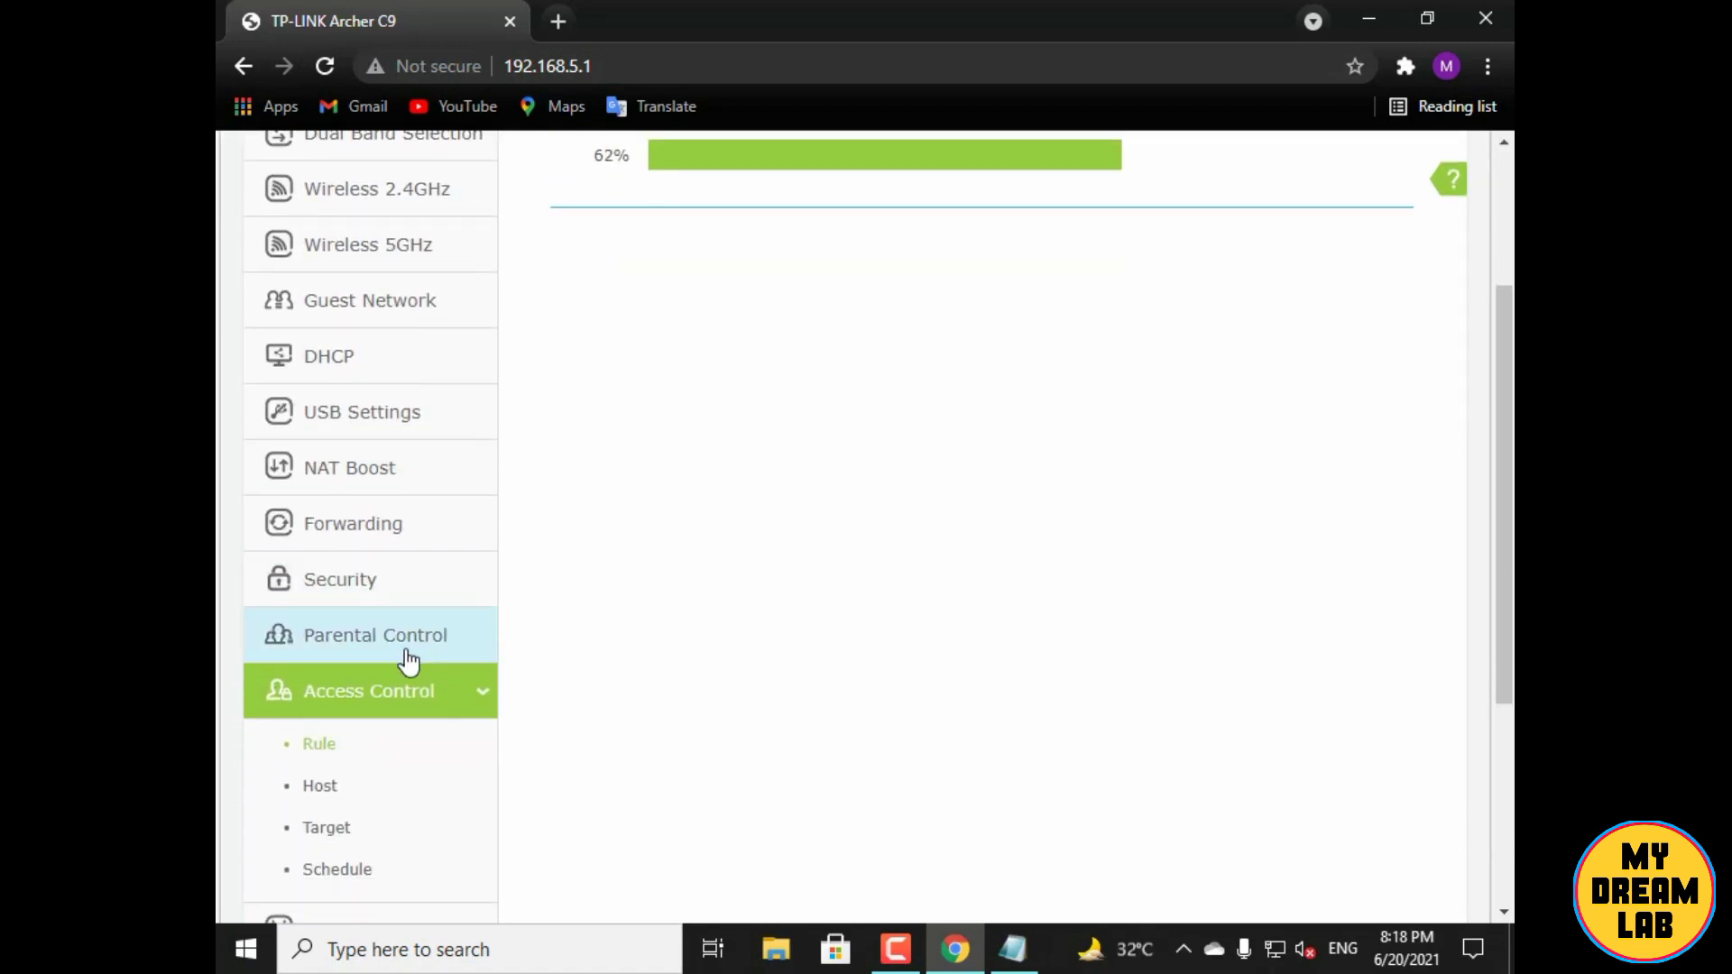
scroll(409, 662, "down", 2)
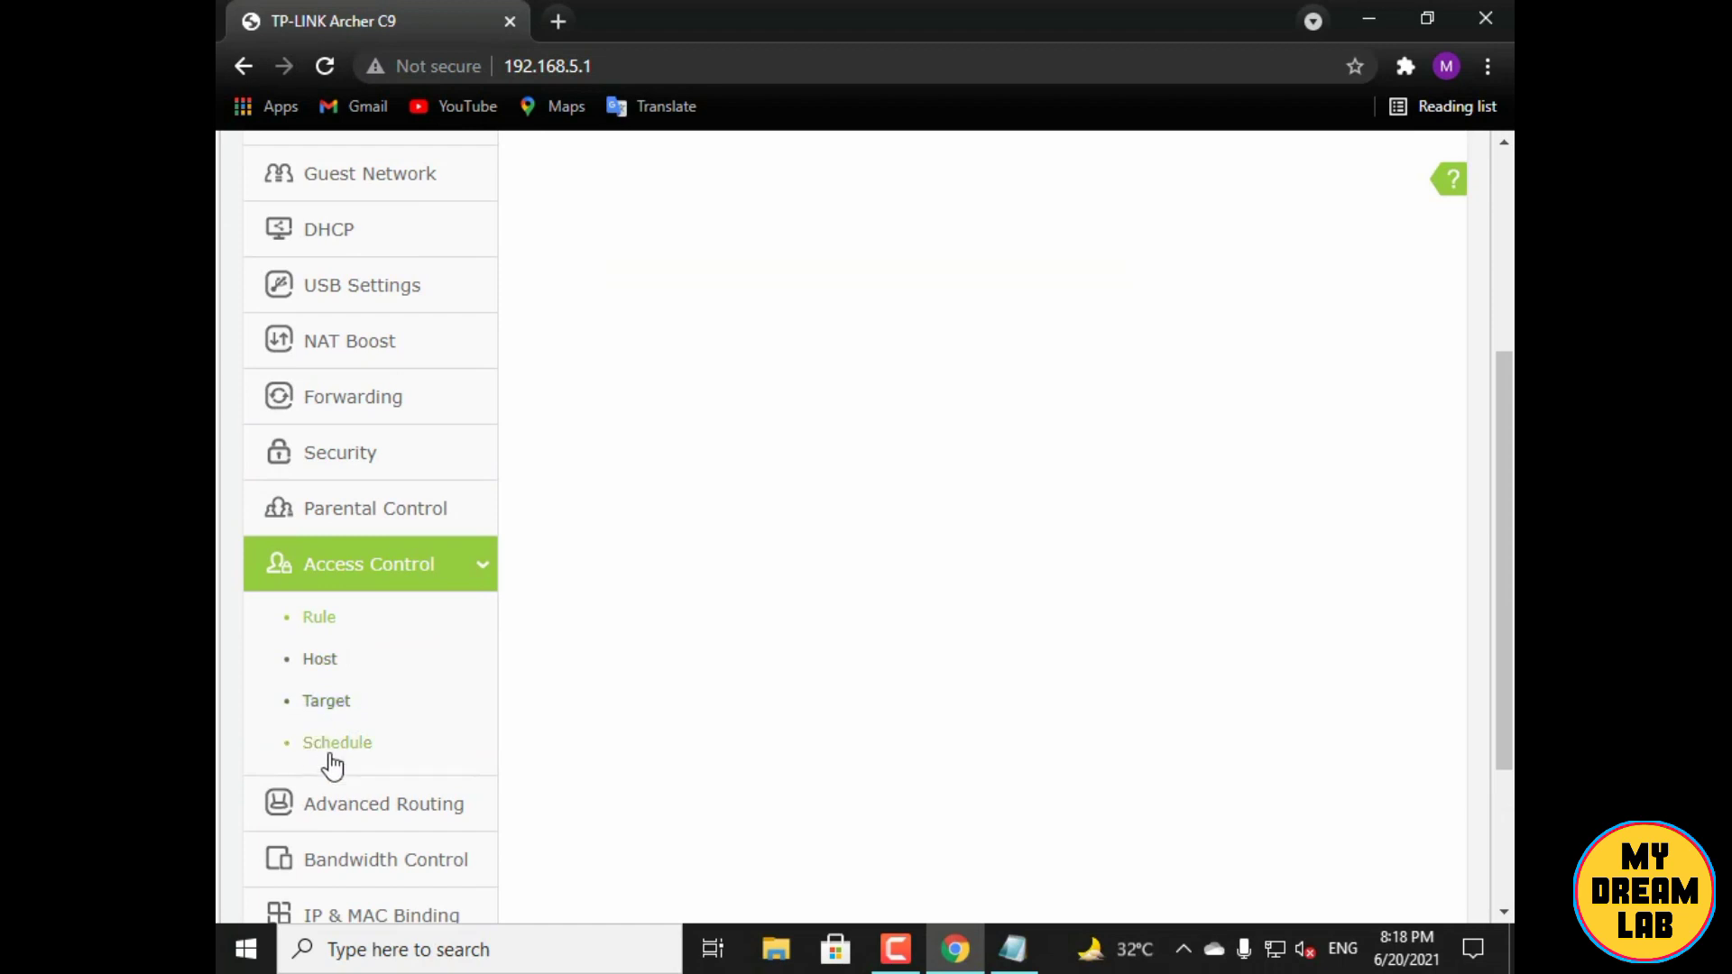
scroll(337, 703, "up", 3)
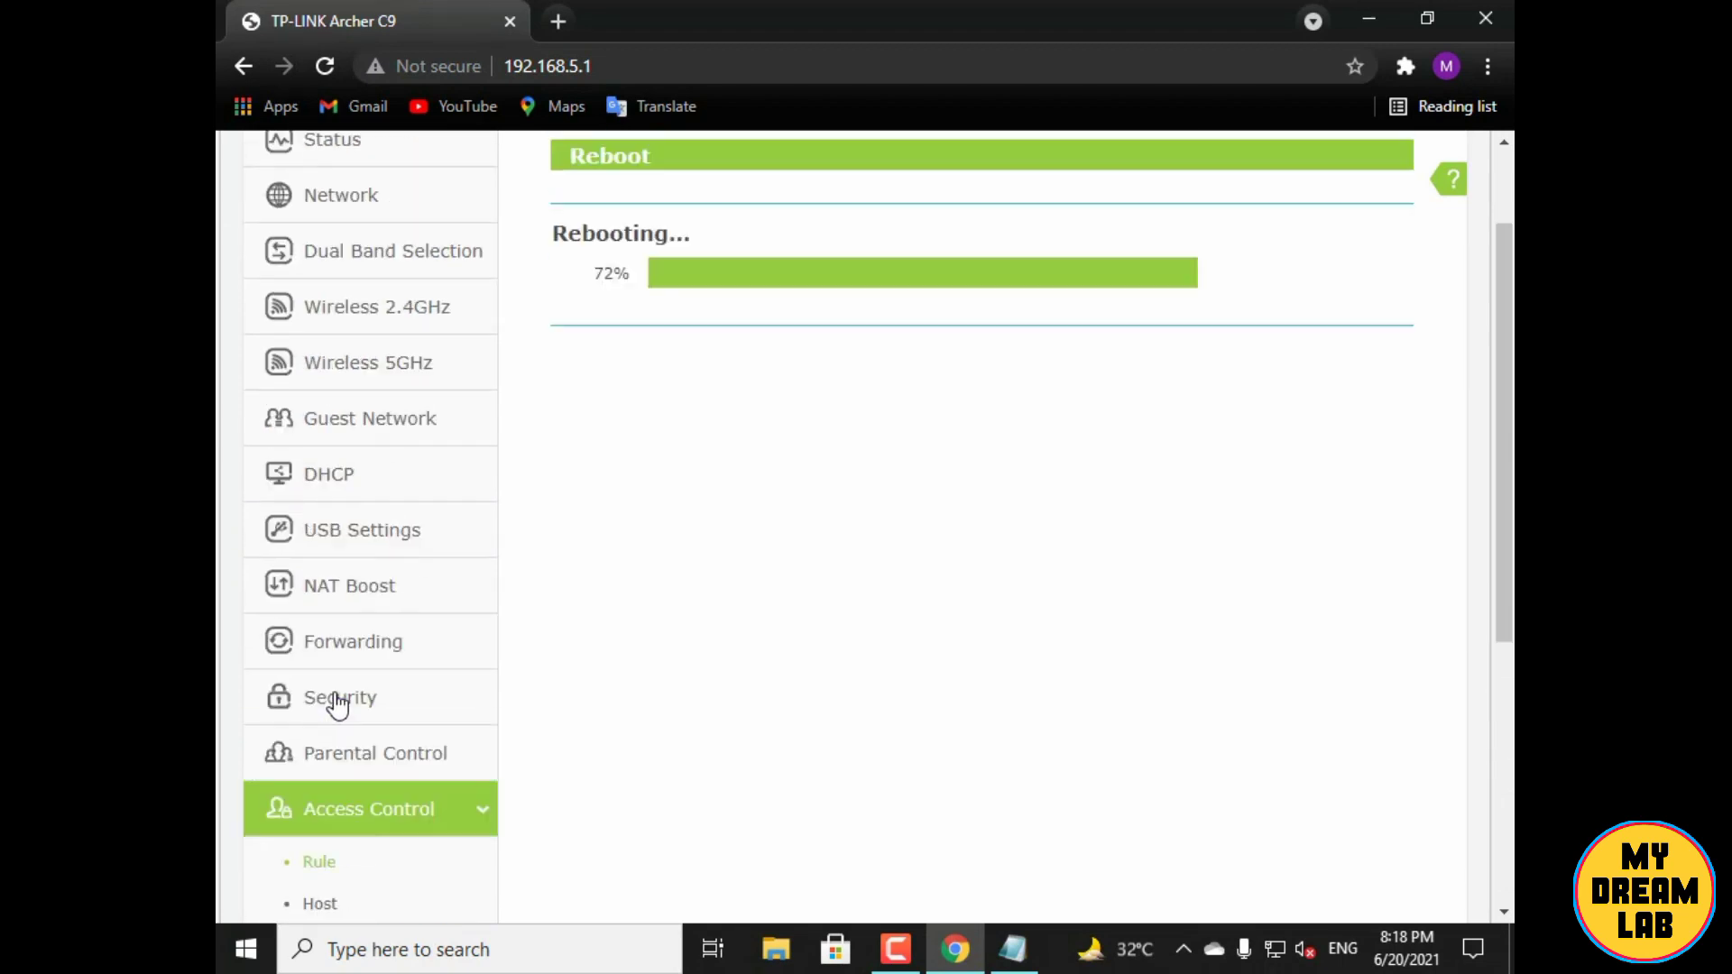
scroll(361, 702, "up", 2)
scroll(406, 700, "down", 2)
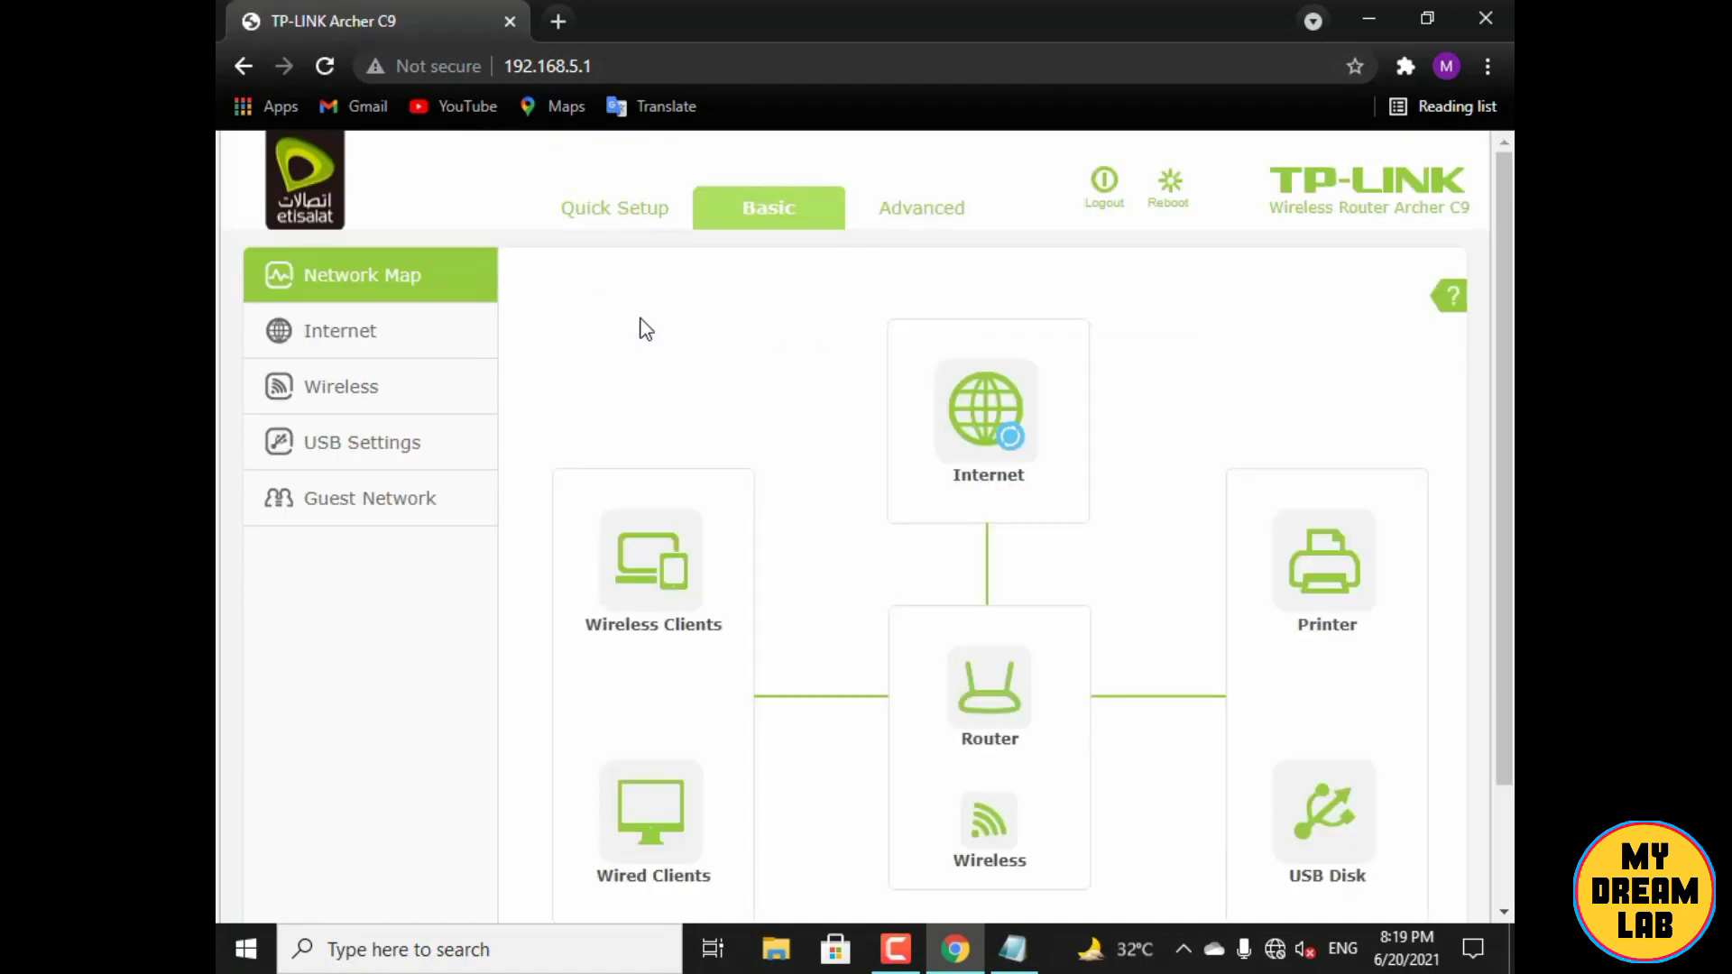
Examine the wireless clients on the network map, highlighting the IP address of the Honor_6X device
scroll(680, 528, "down", 2)
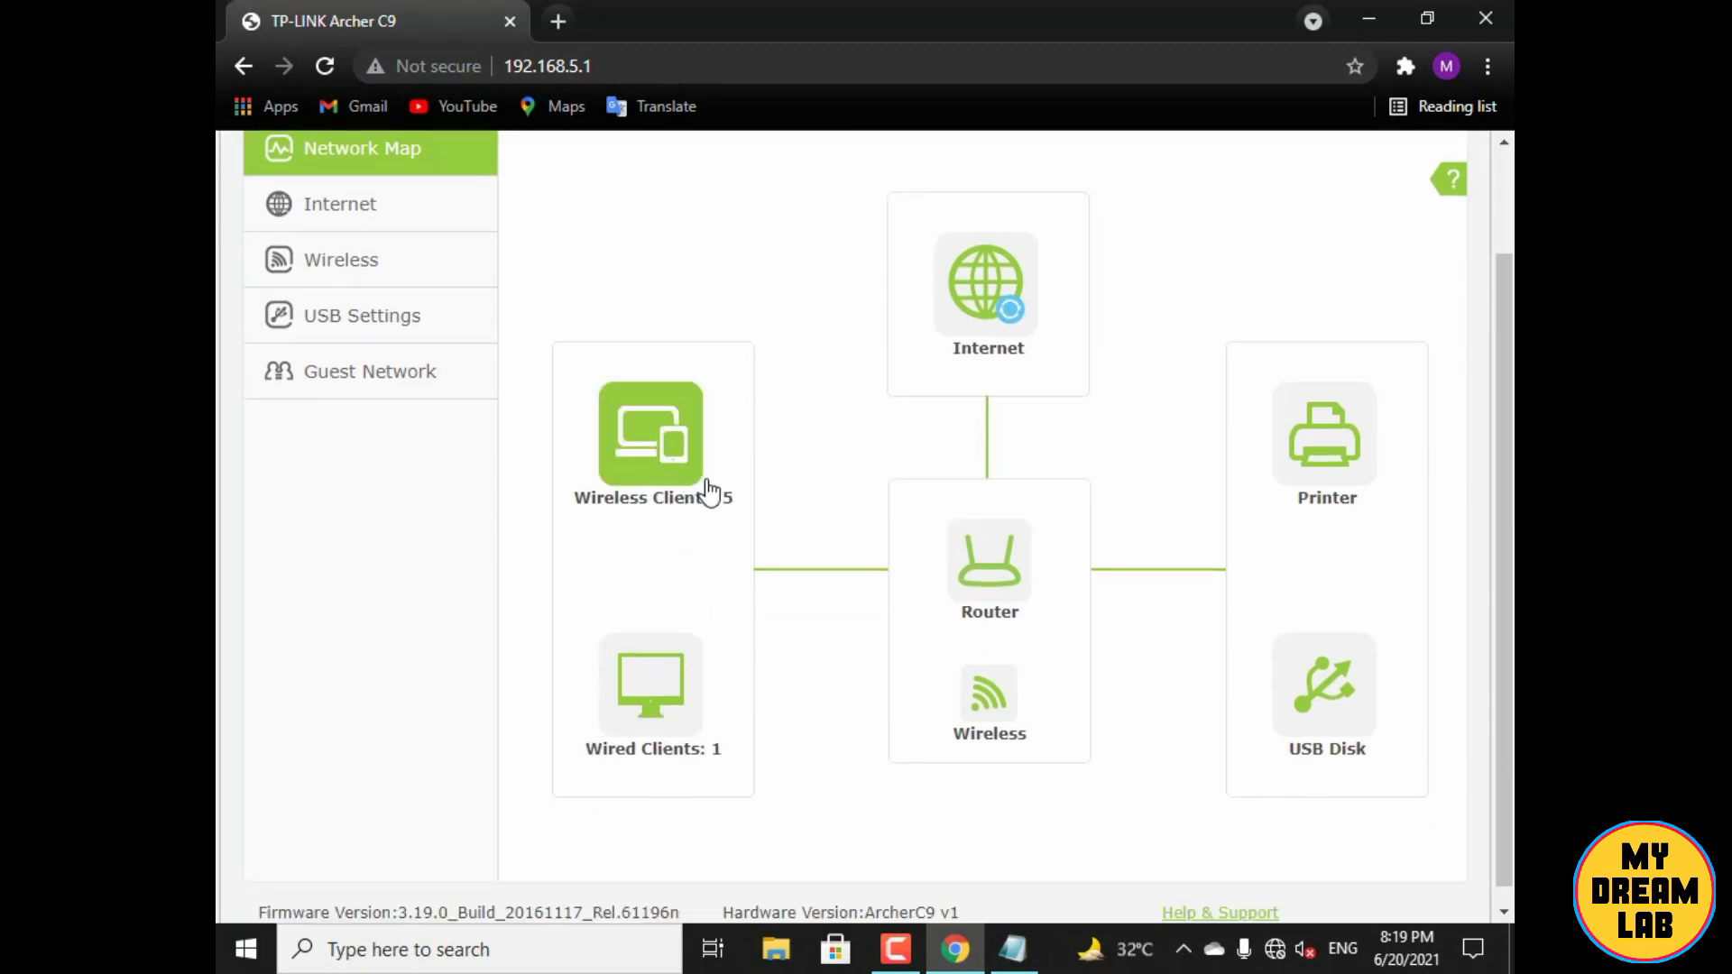
scroll(711, 493, "down", 1)
scroll(691, 485, "up", 2)
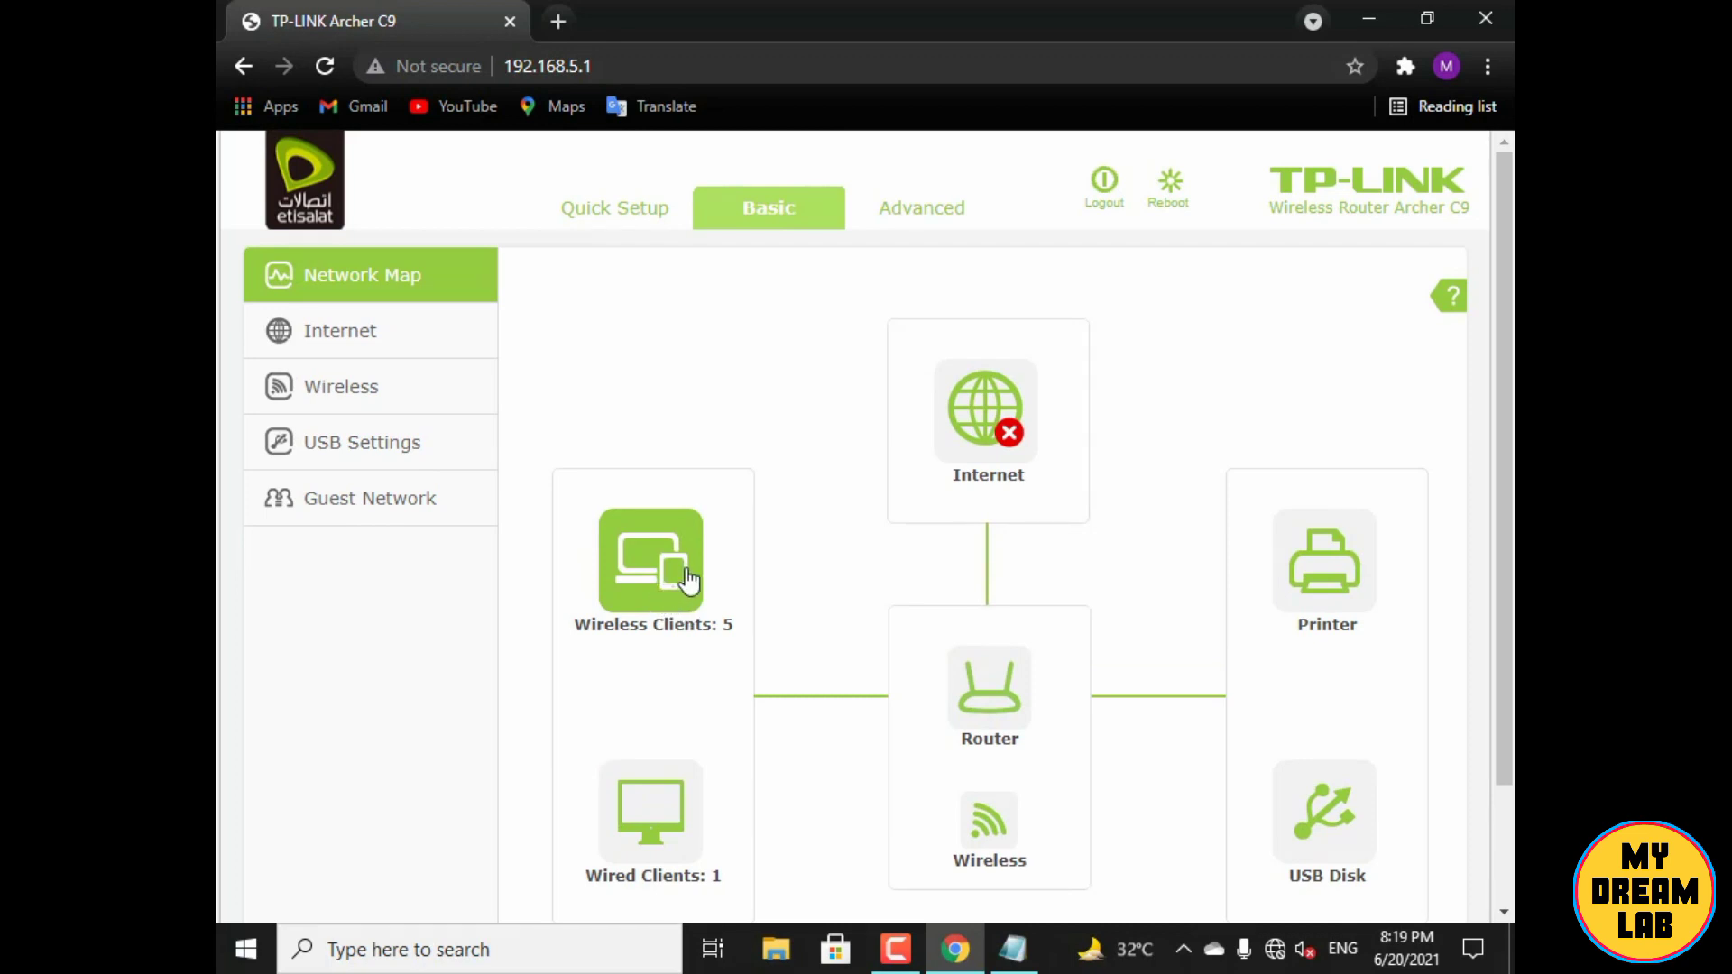
scroll(692, 618, "down", 2)
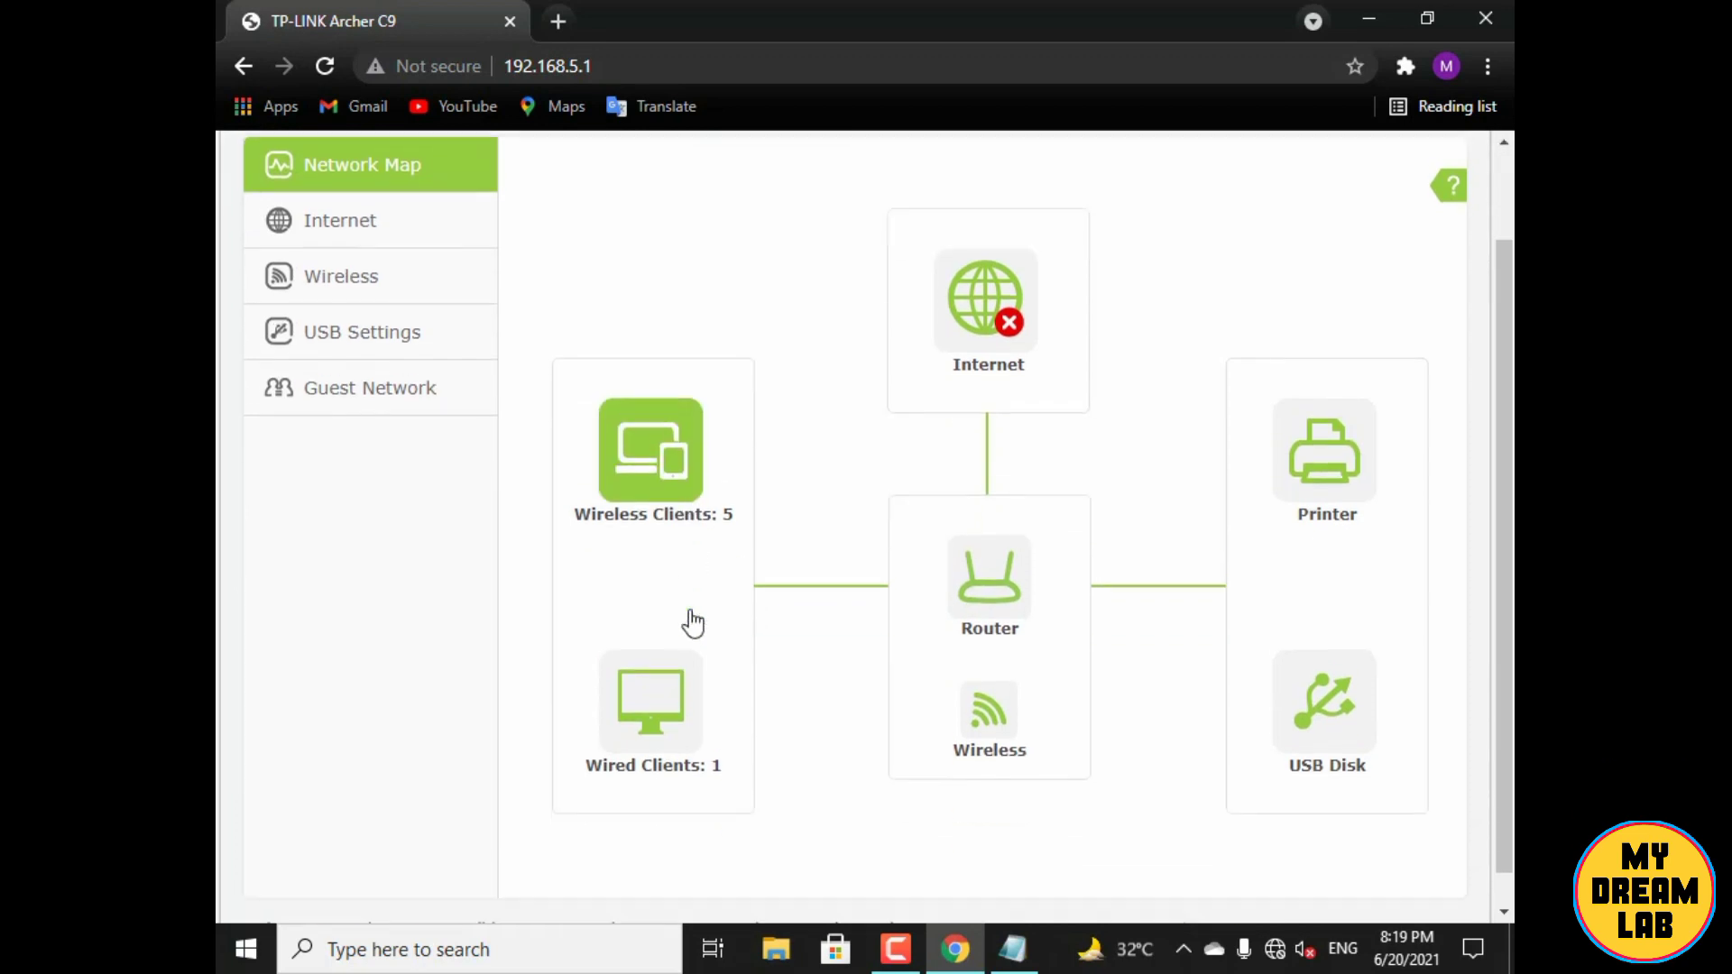
scroll(656, 492, "down", 1)
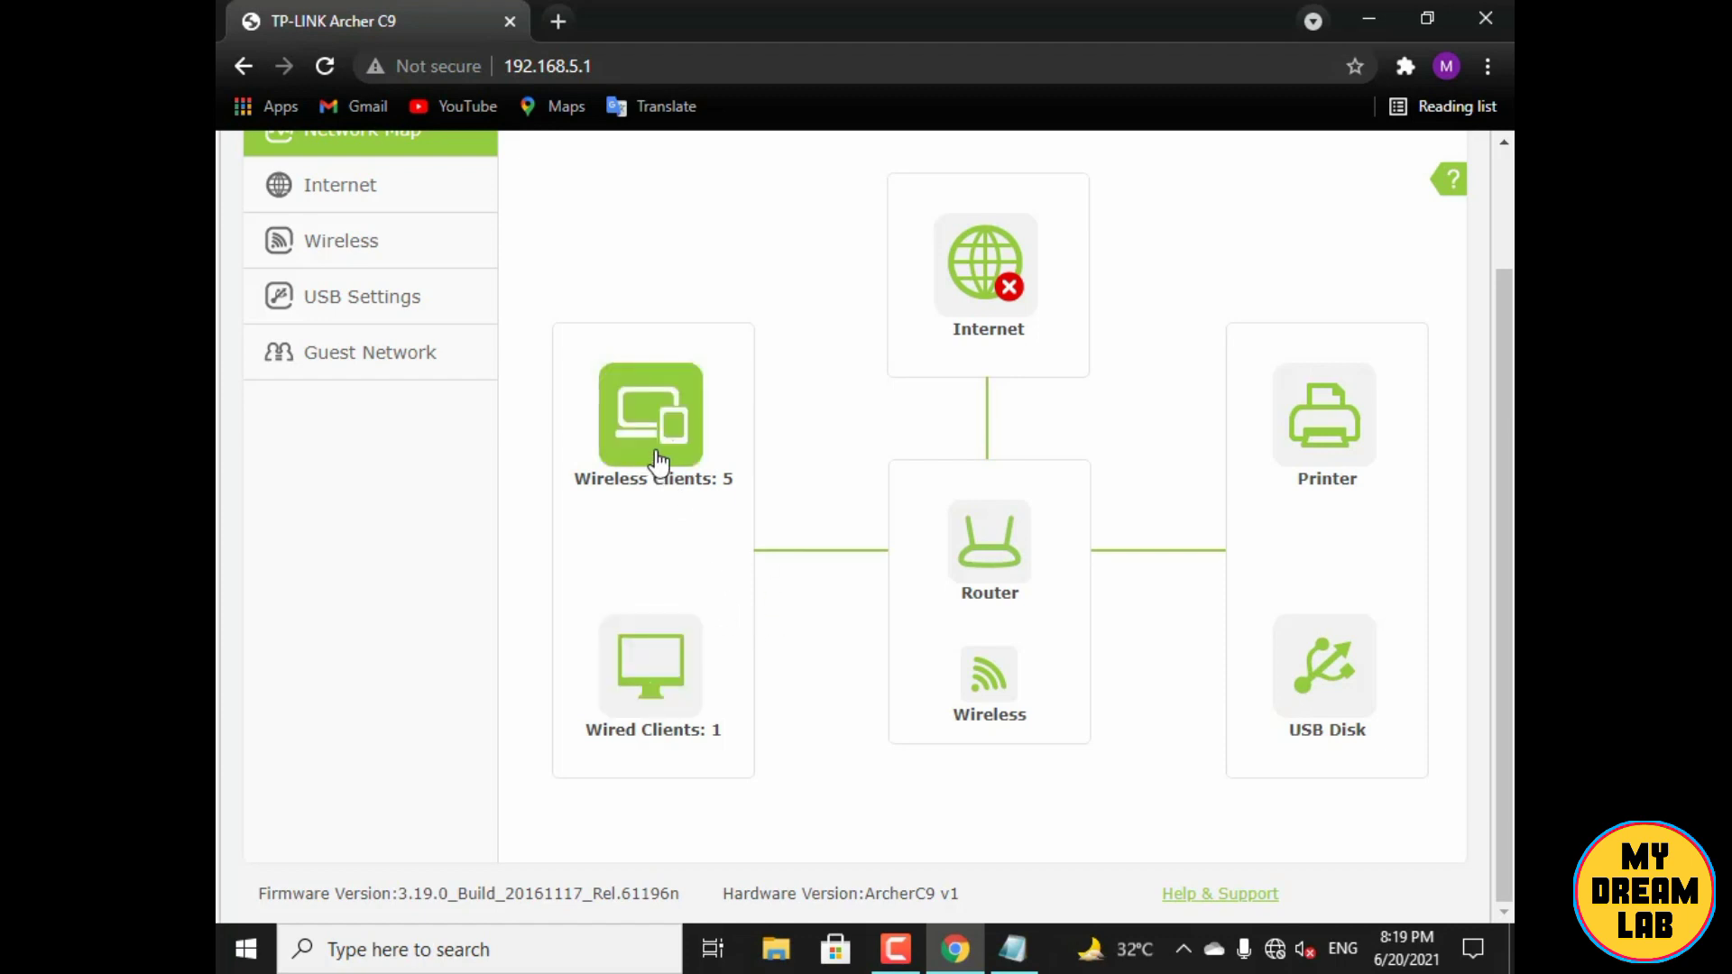
left_click(659, 460)
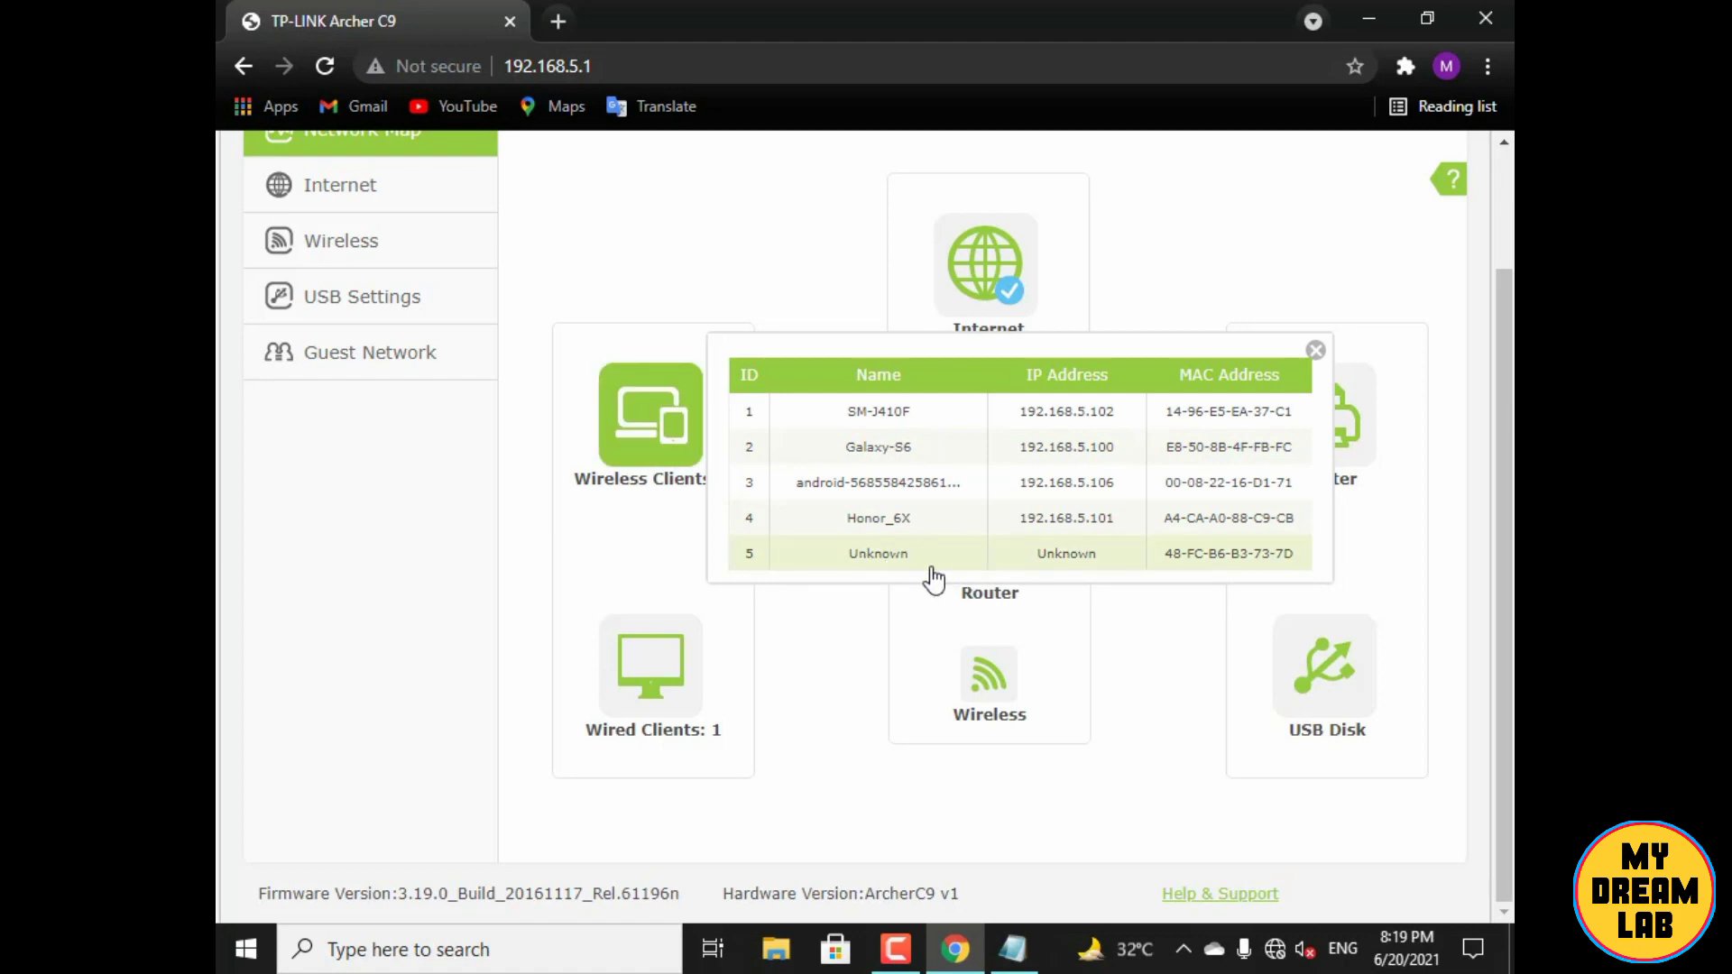
scroll(905, 557, "up", 2)
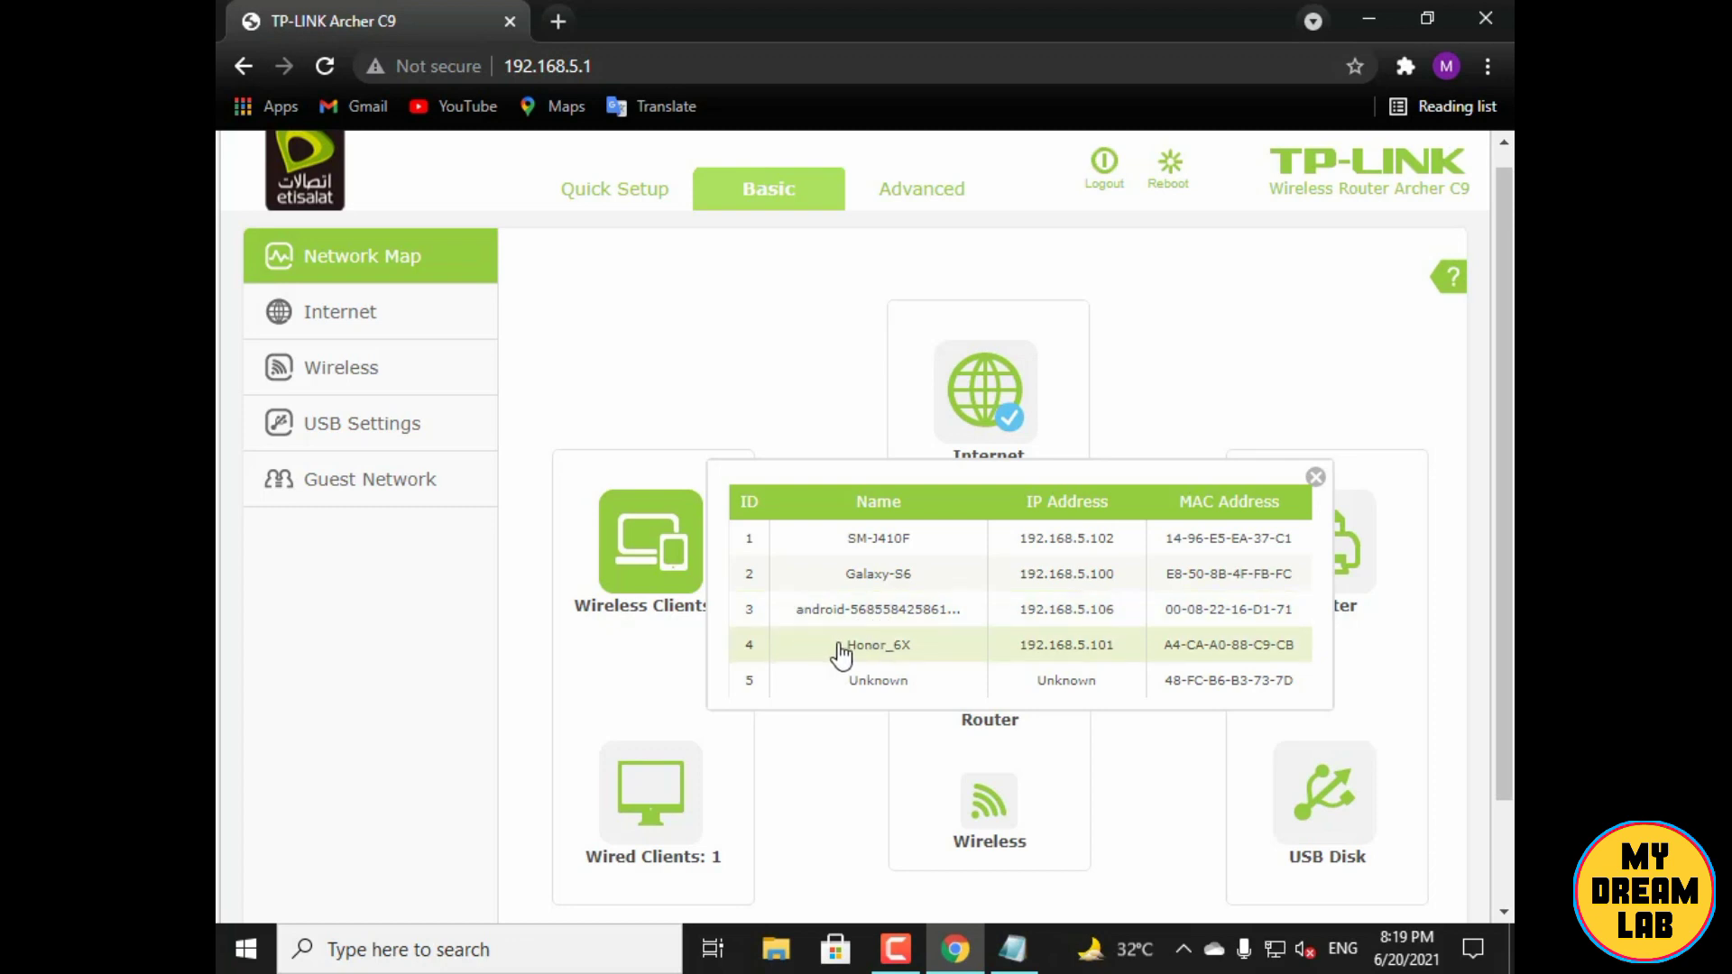
left_click_drag(1011, 646, 1117, 646)
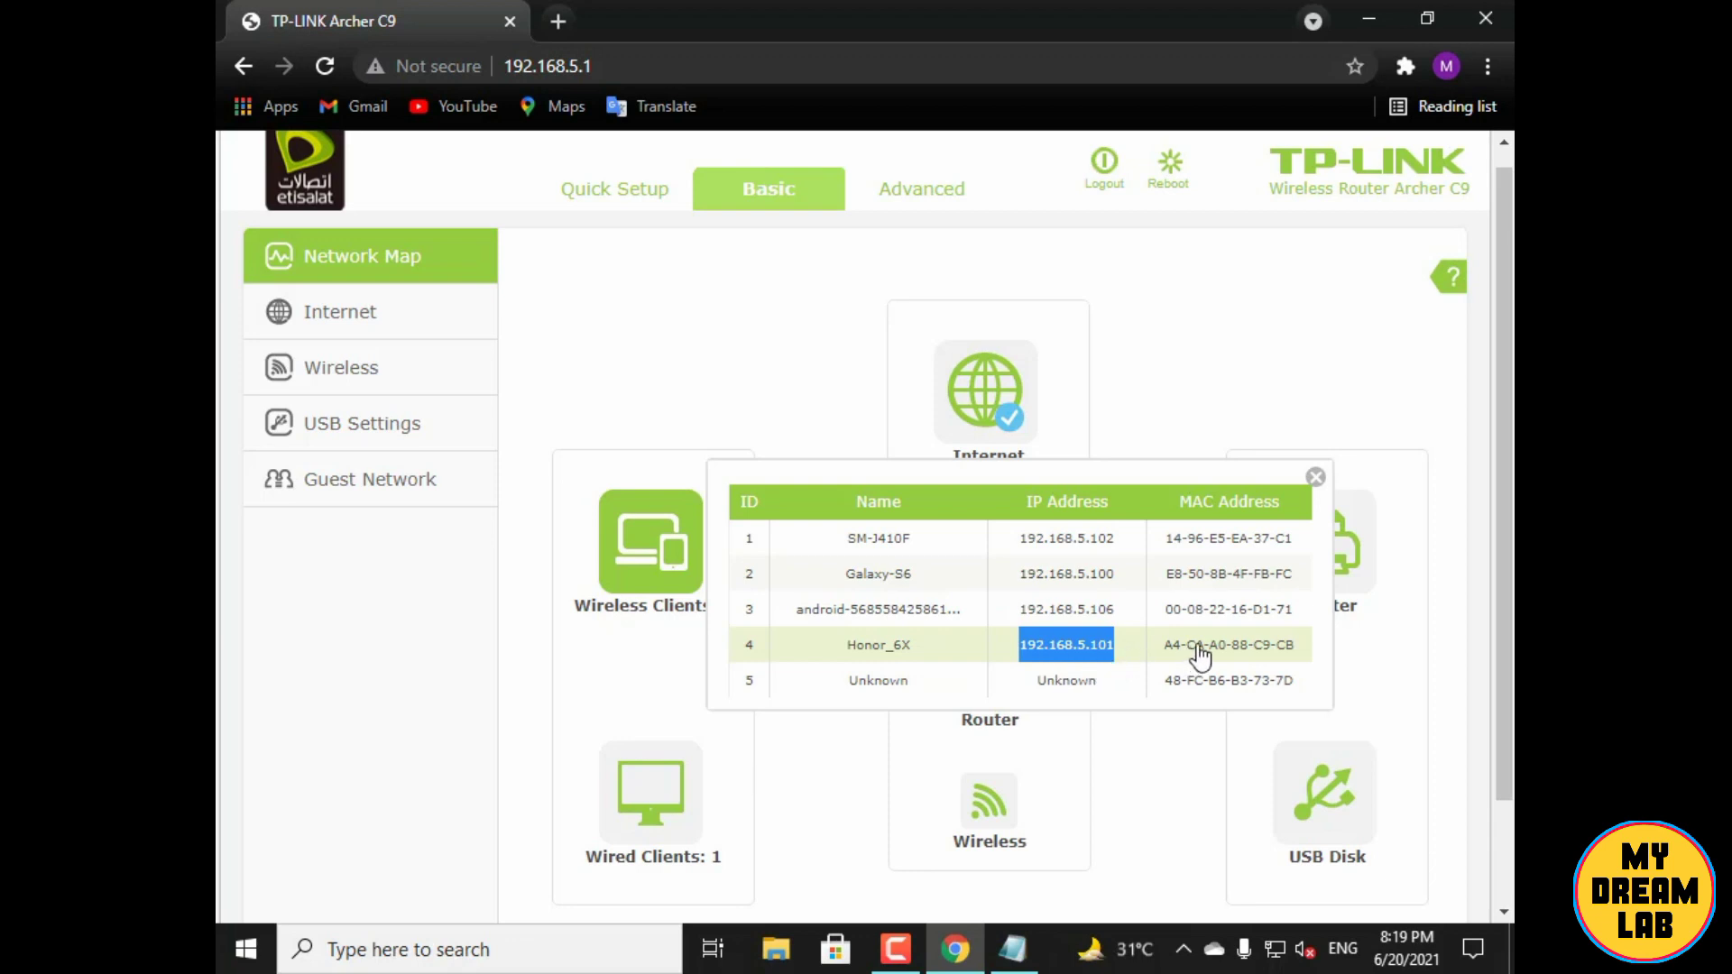
scroll(512, 488, "down", 2)
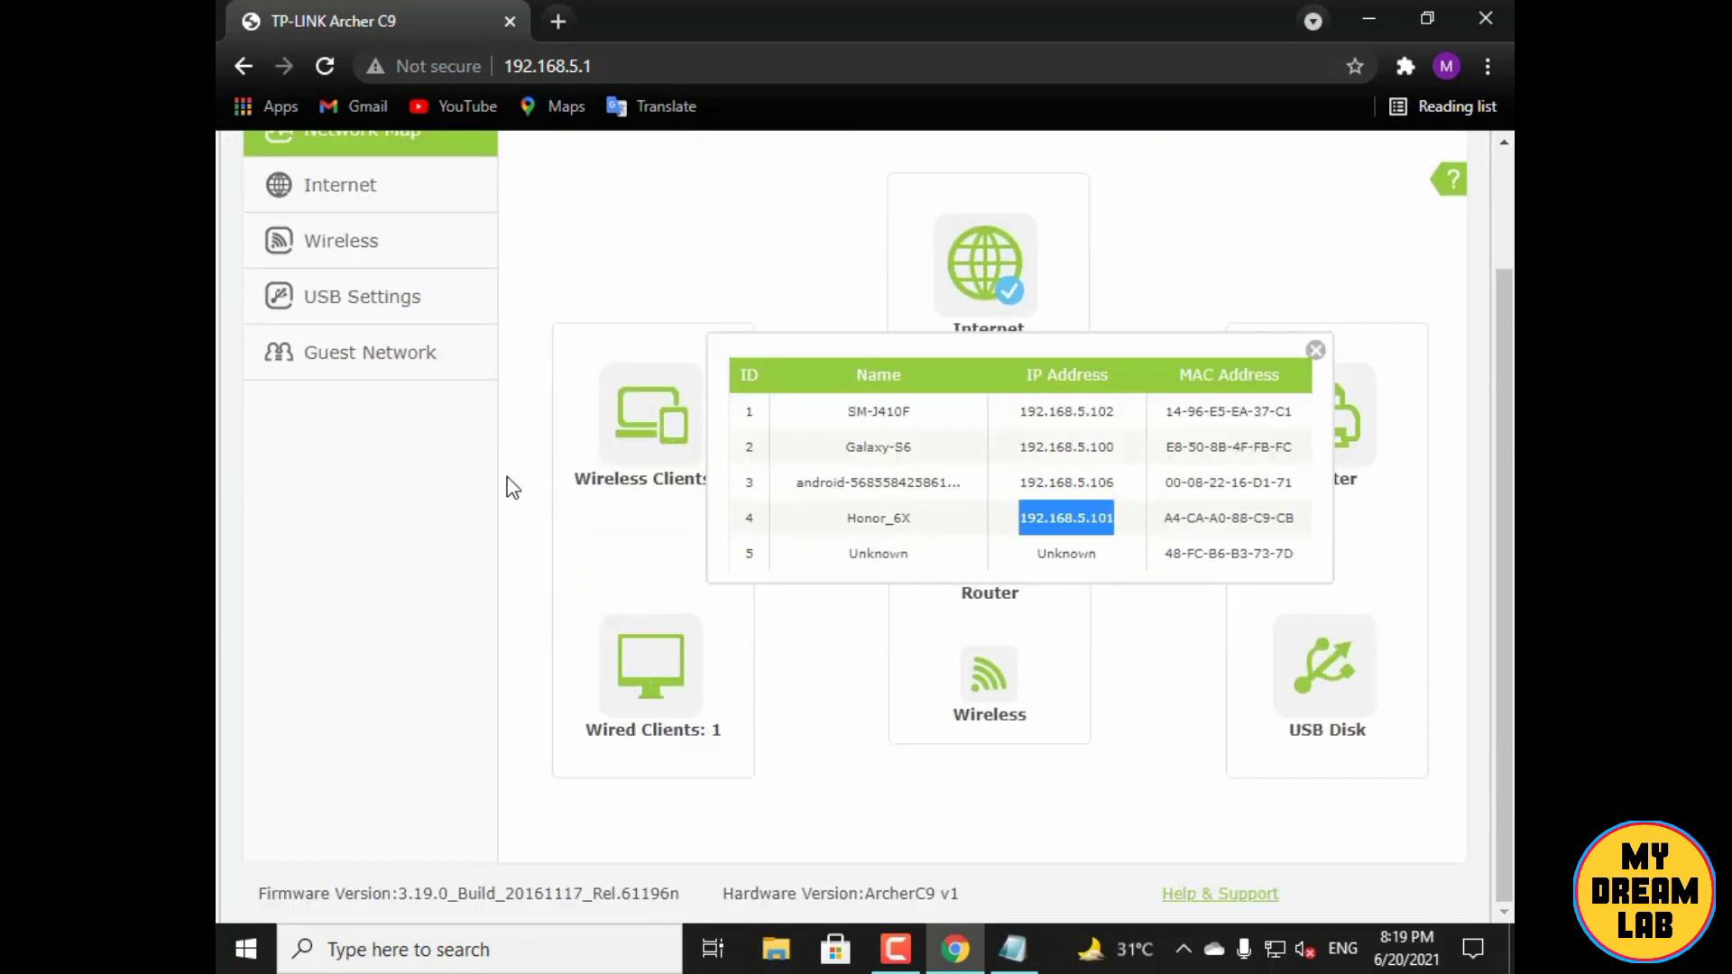
Go to the Access Control rules in the advanced settings and open a new rule entry
scroll(939, 340, "up", 3)
left_click(907, 209)
scroll(541, 588, "down", 6)
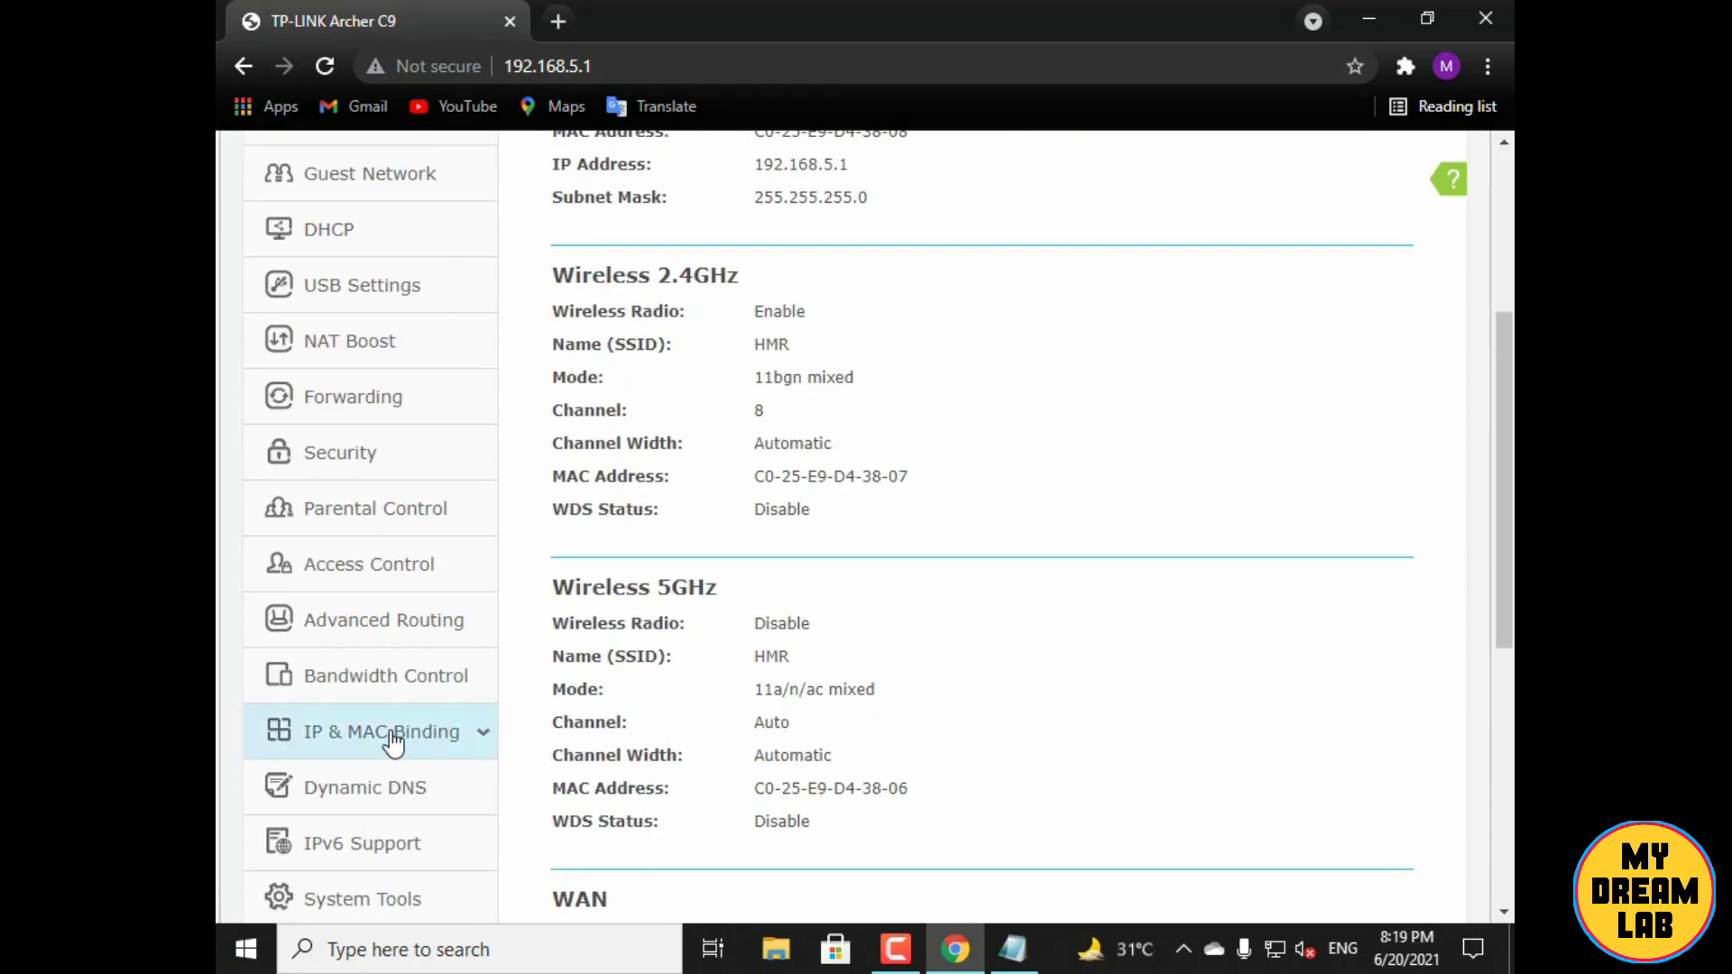
left_click(398, 574)
scroll(369, 588, "down", 2)
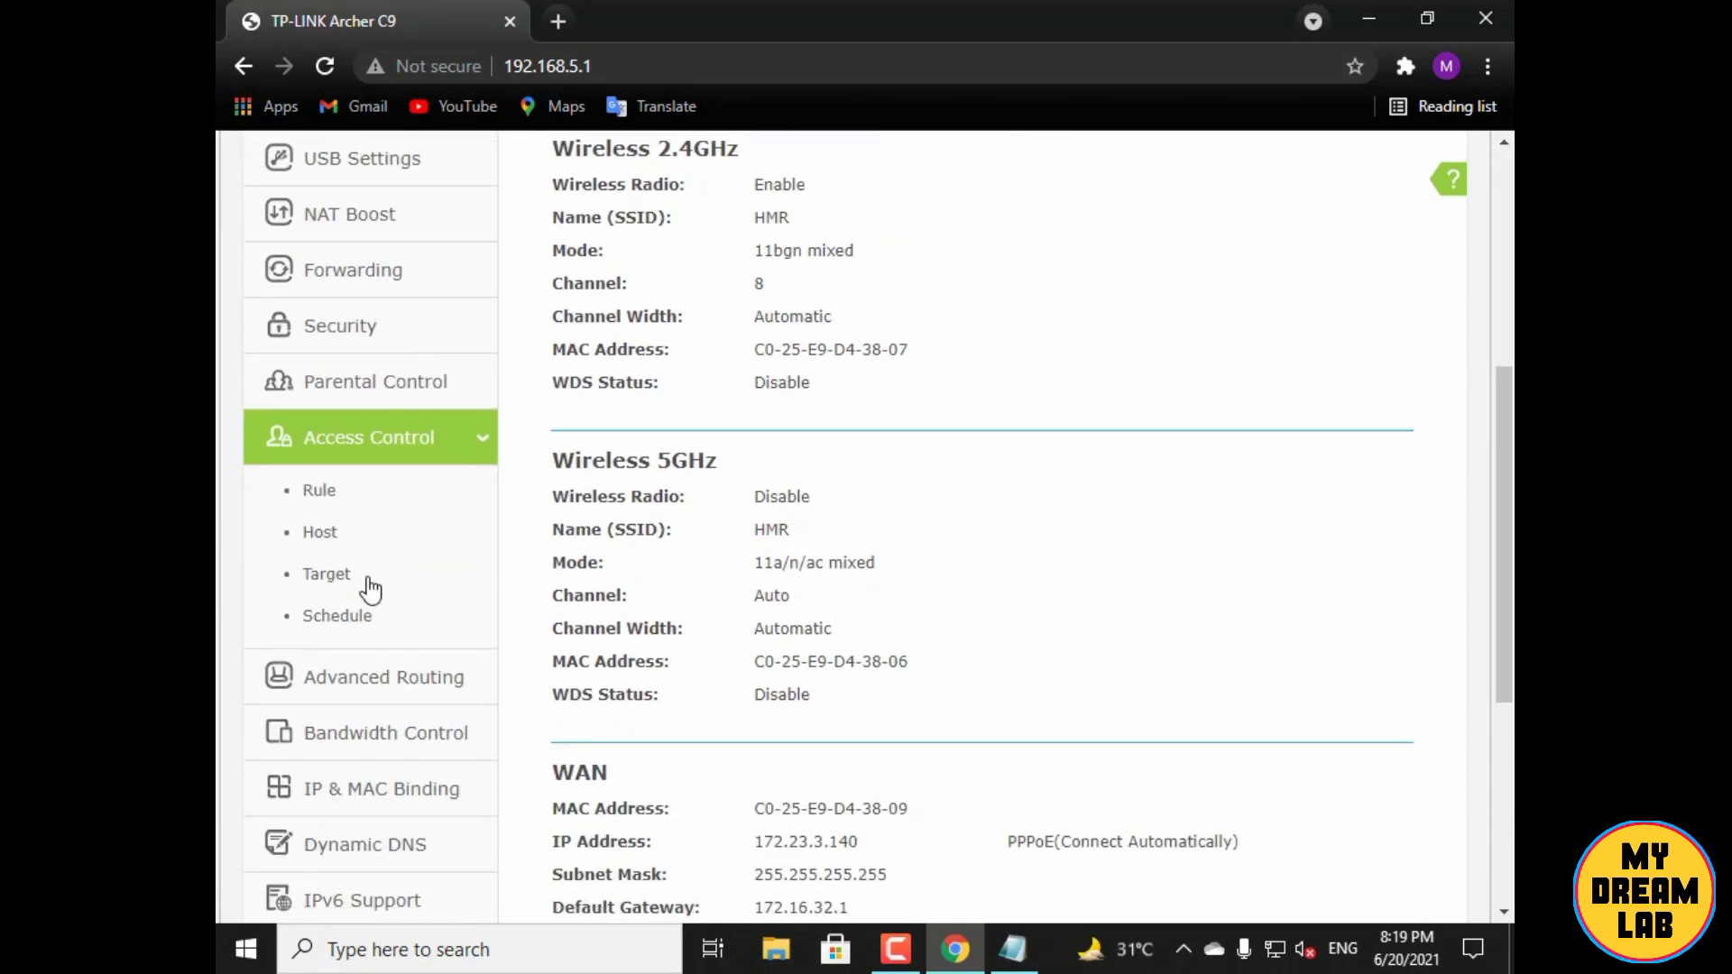
left_click(319, 490)
scroll(761, 571, "down", 4)
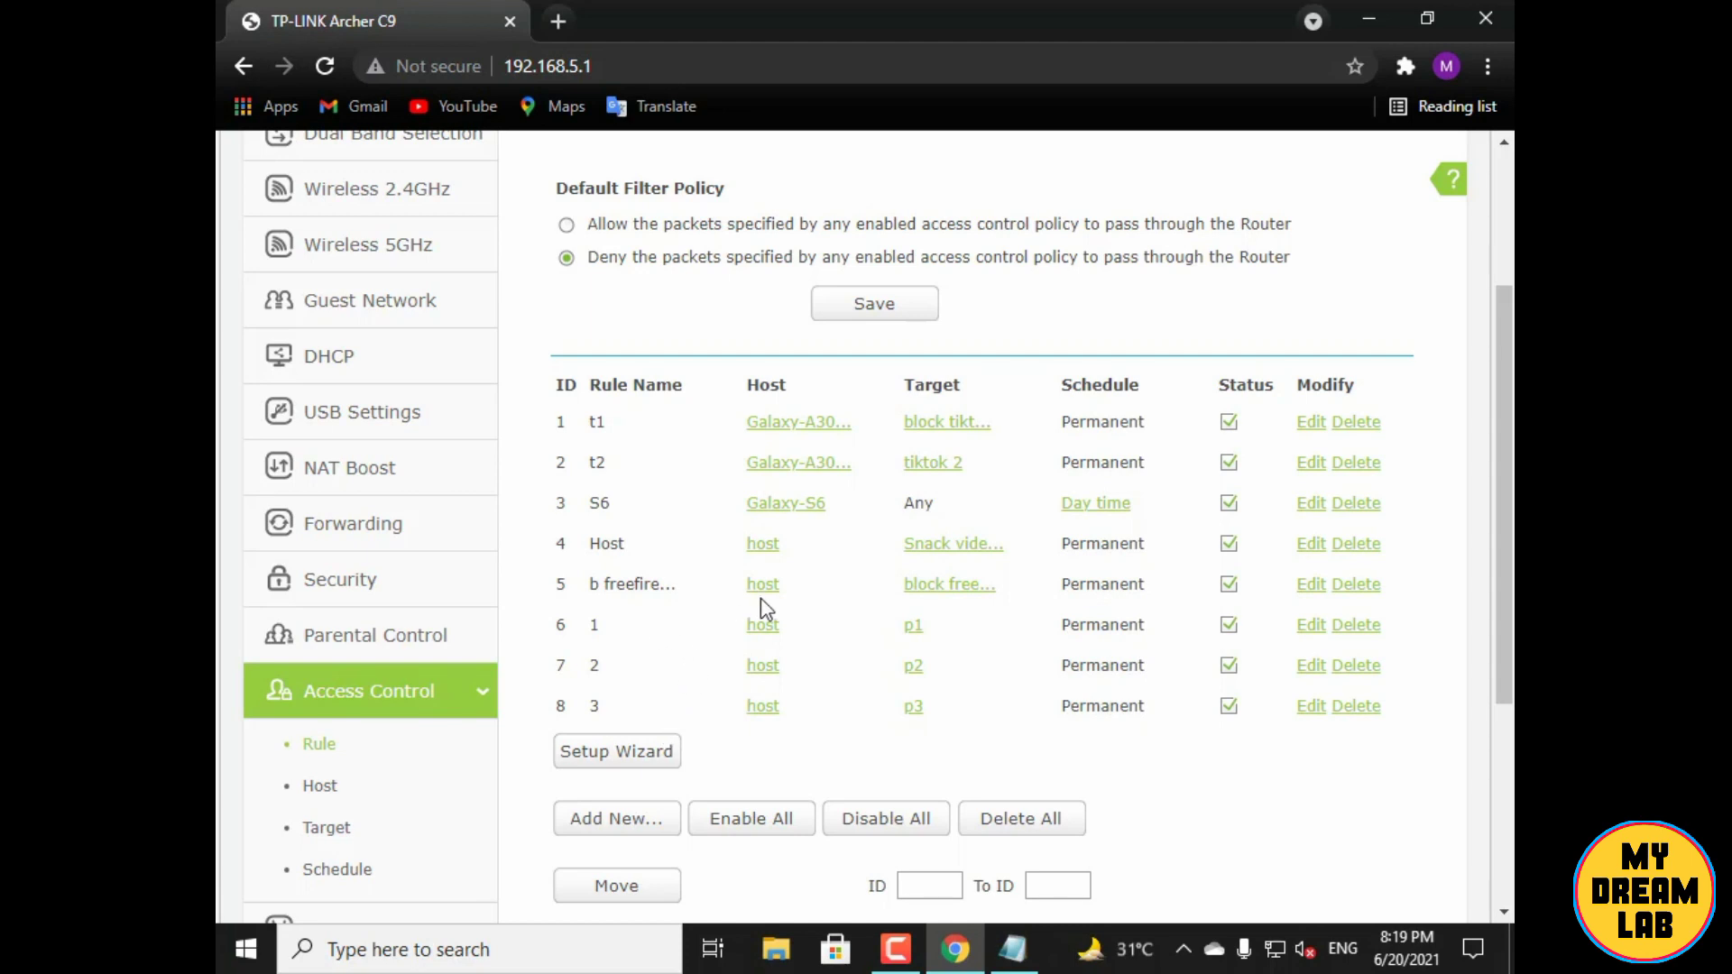
left_click(666, 850)
scroll(831, 415, "up", 3)
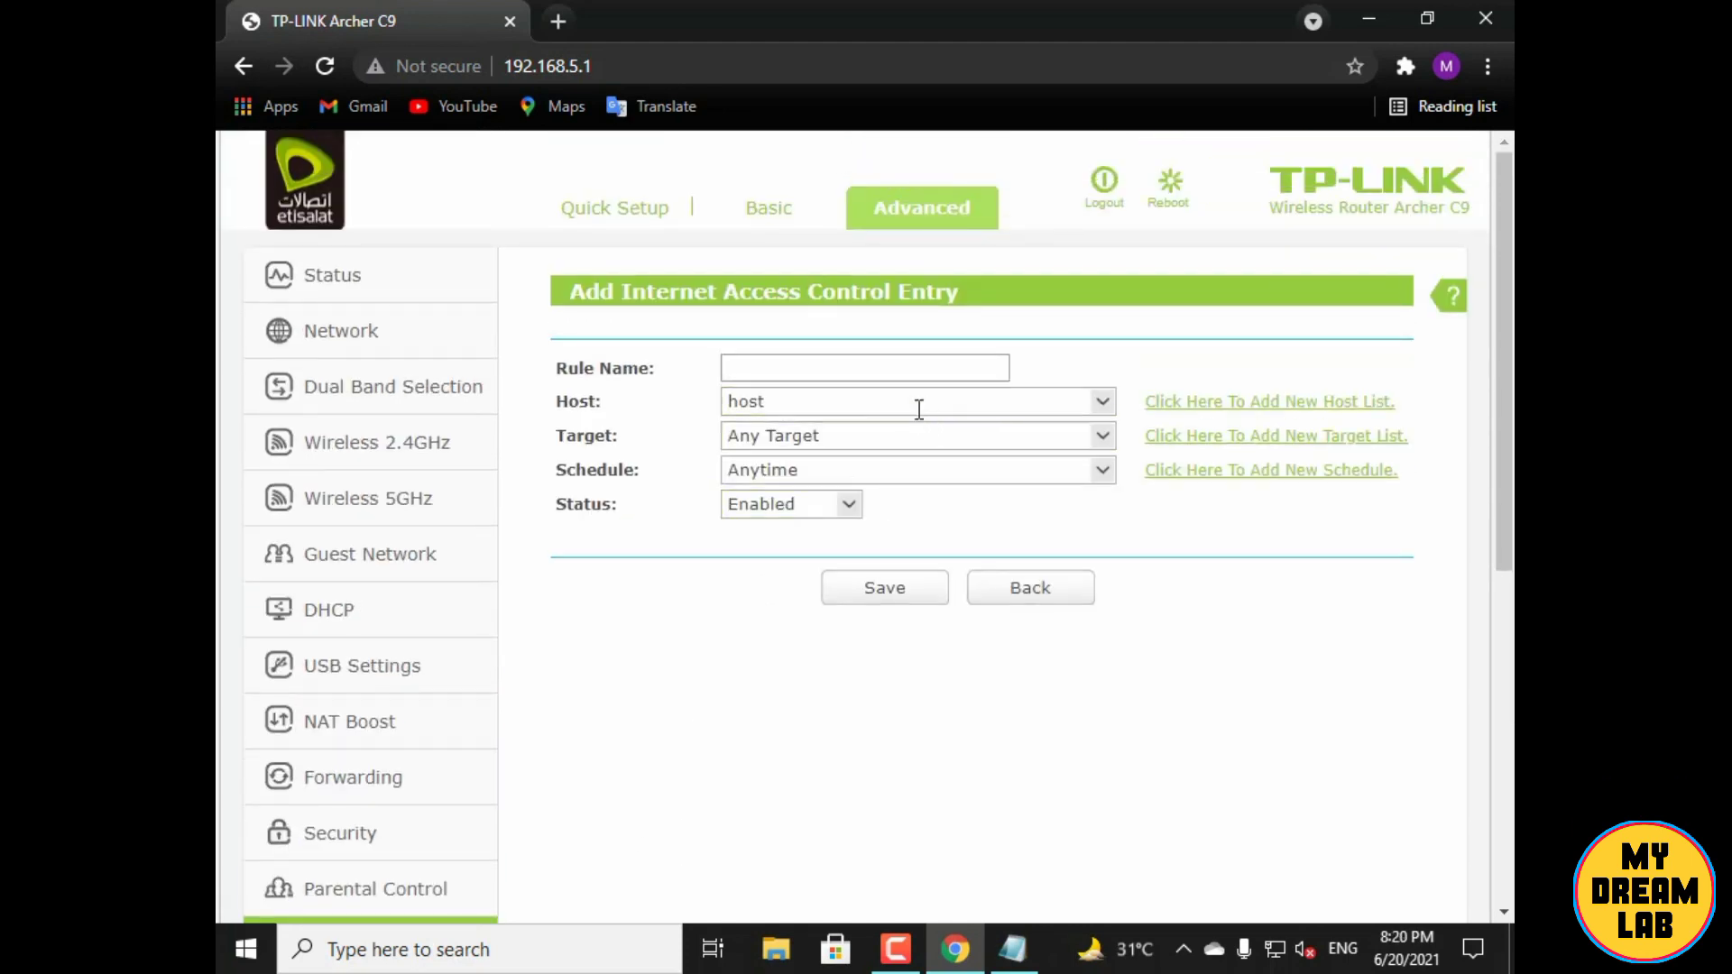
Set the new rule's host to Honor 6x and its name to 1
left_click(1102, 401)
scroll(793, 572, "down", 2)
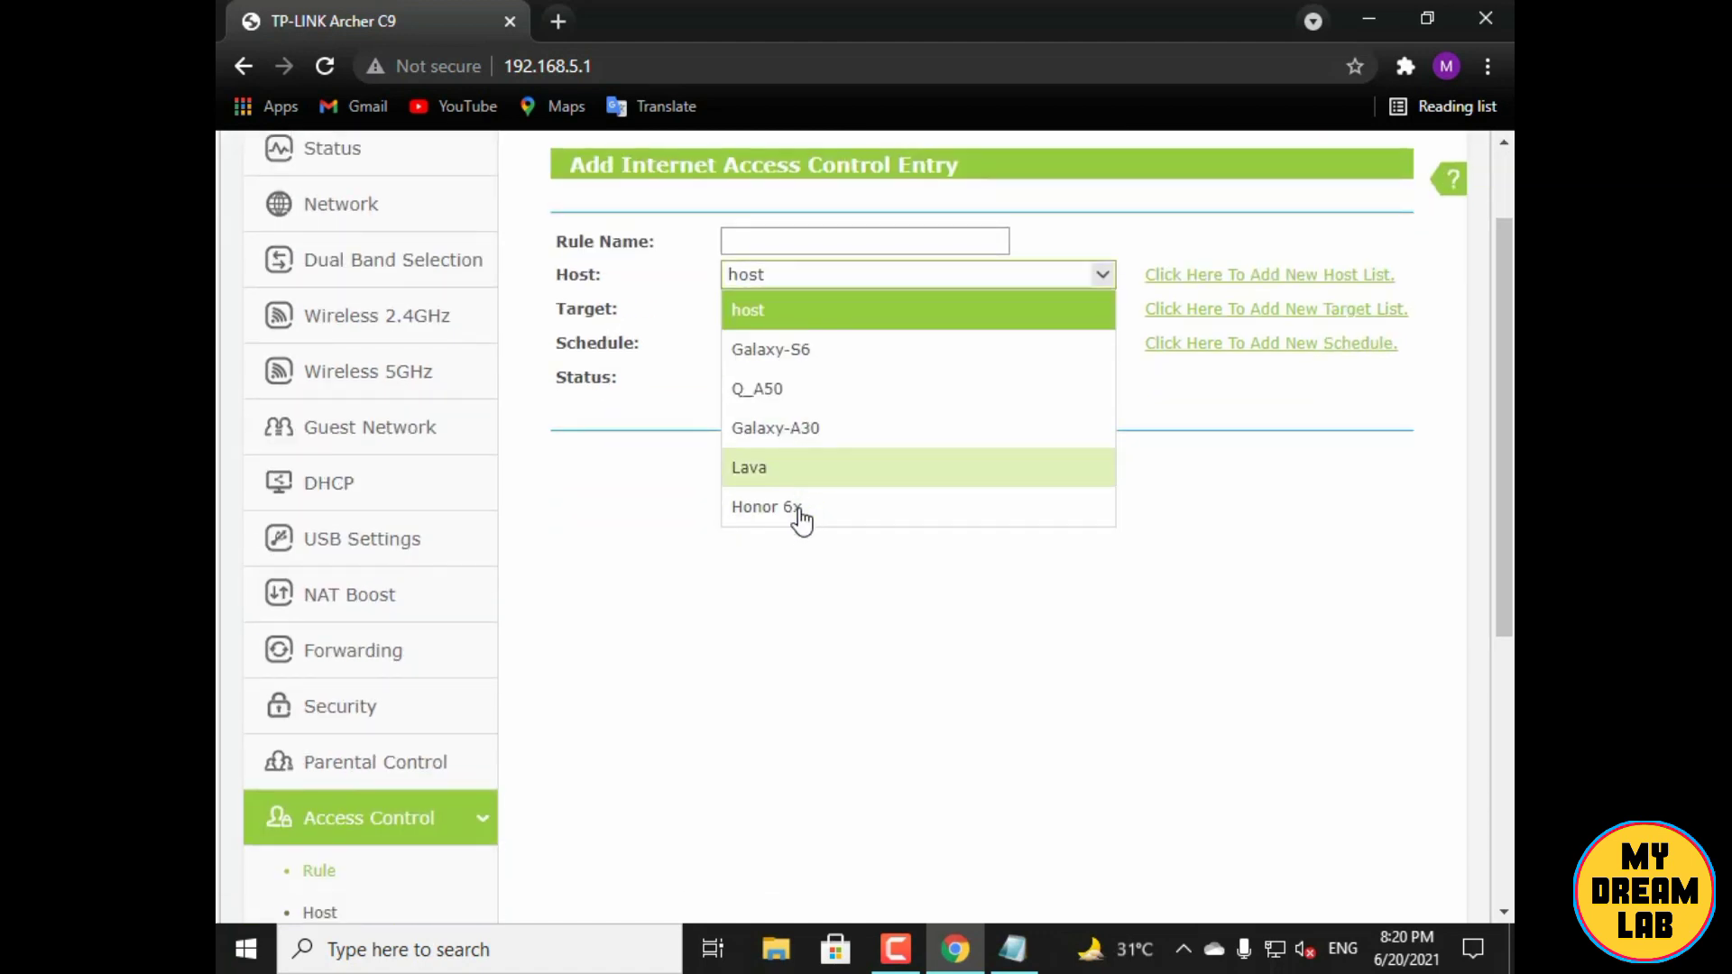
left_click(802, 509)
scroll(875, 398, "up", 2)
left_click(880, 370)
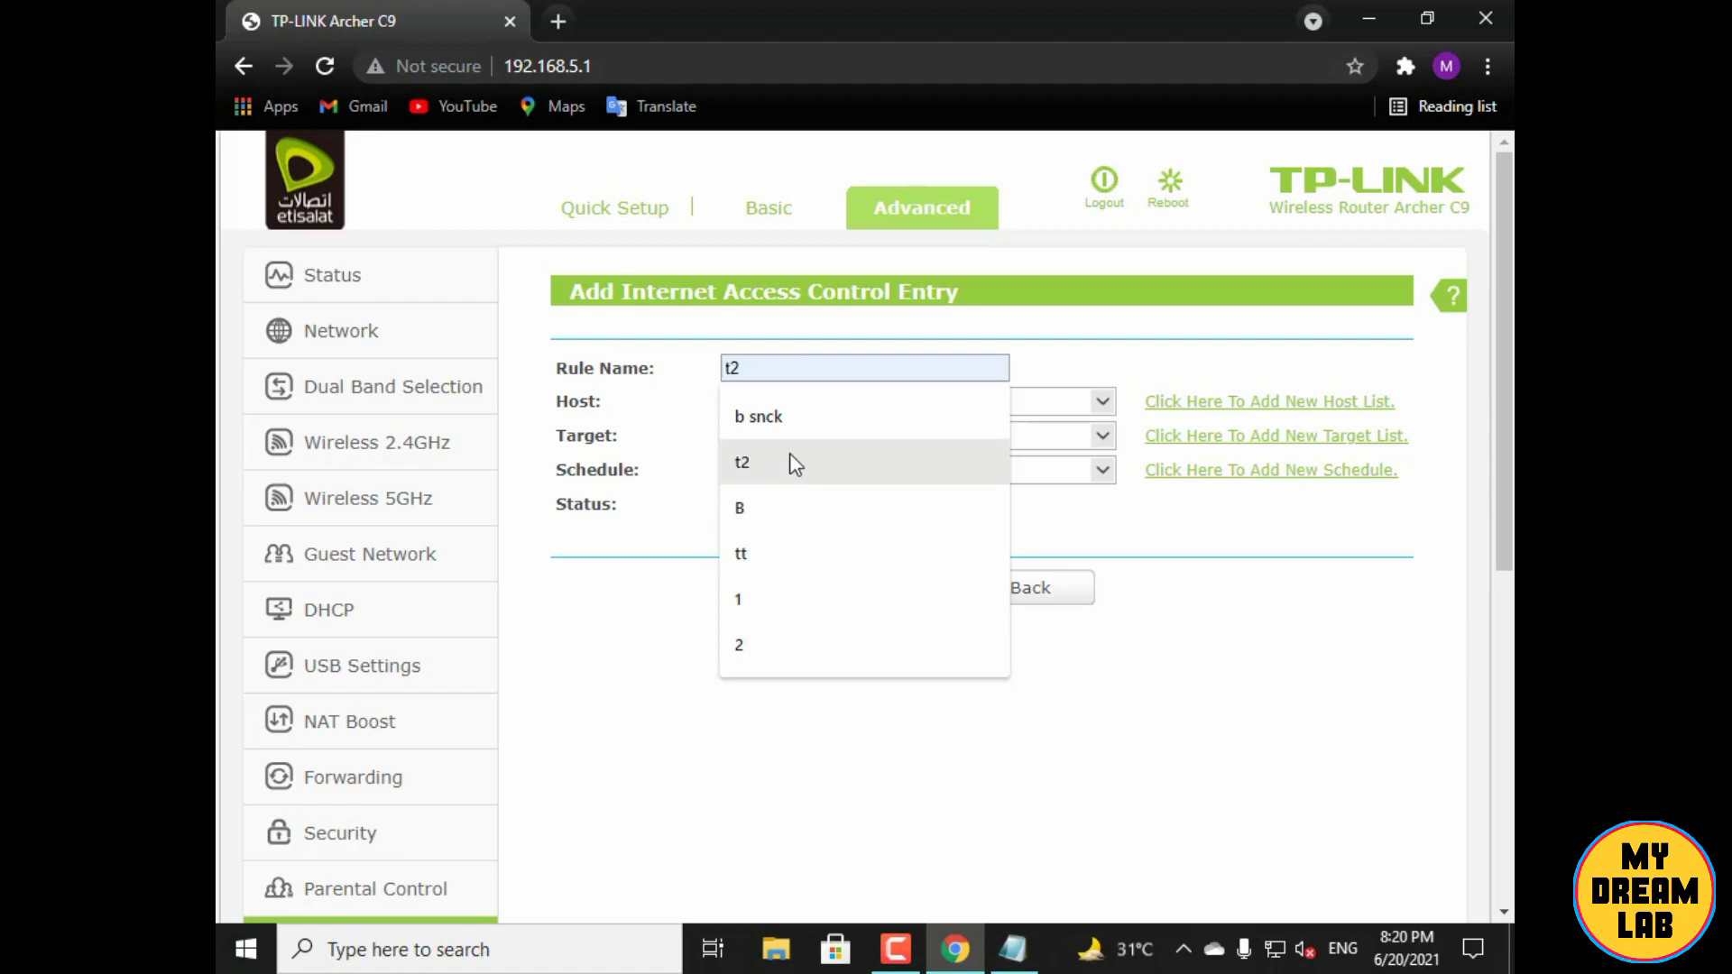
left_click(735, 588)
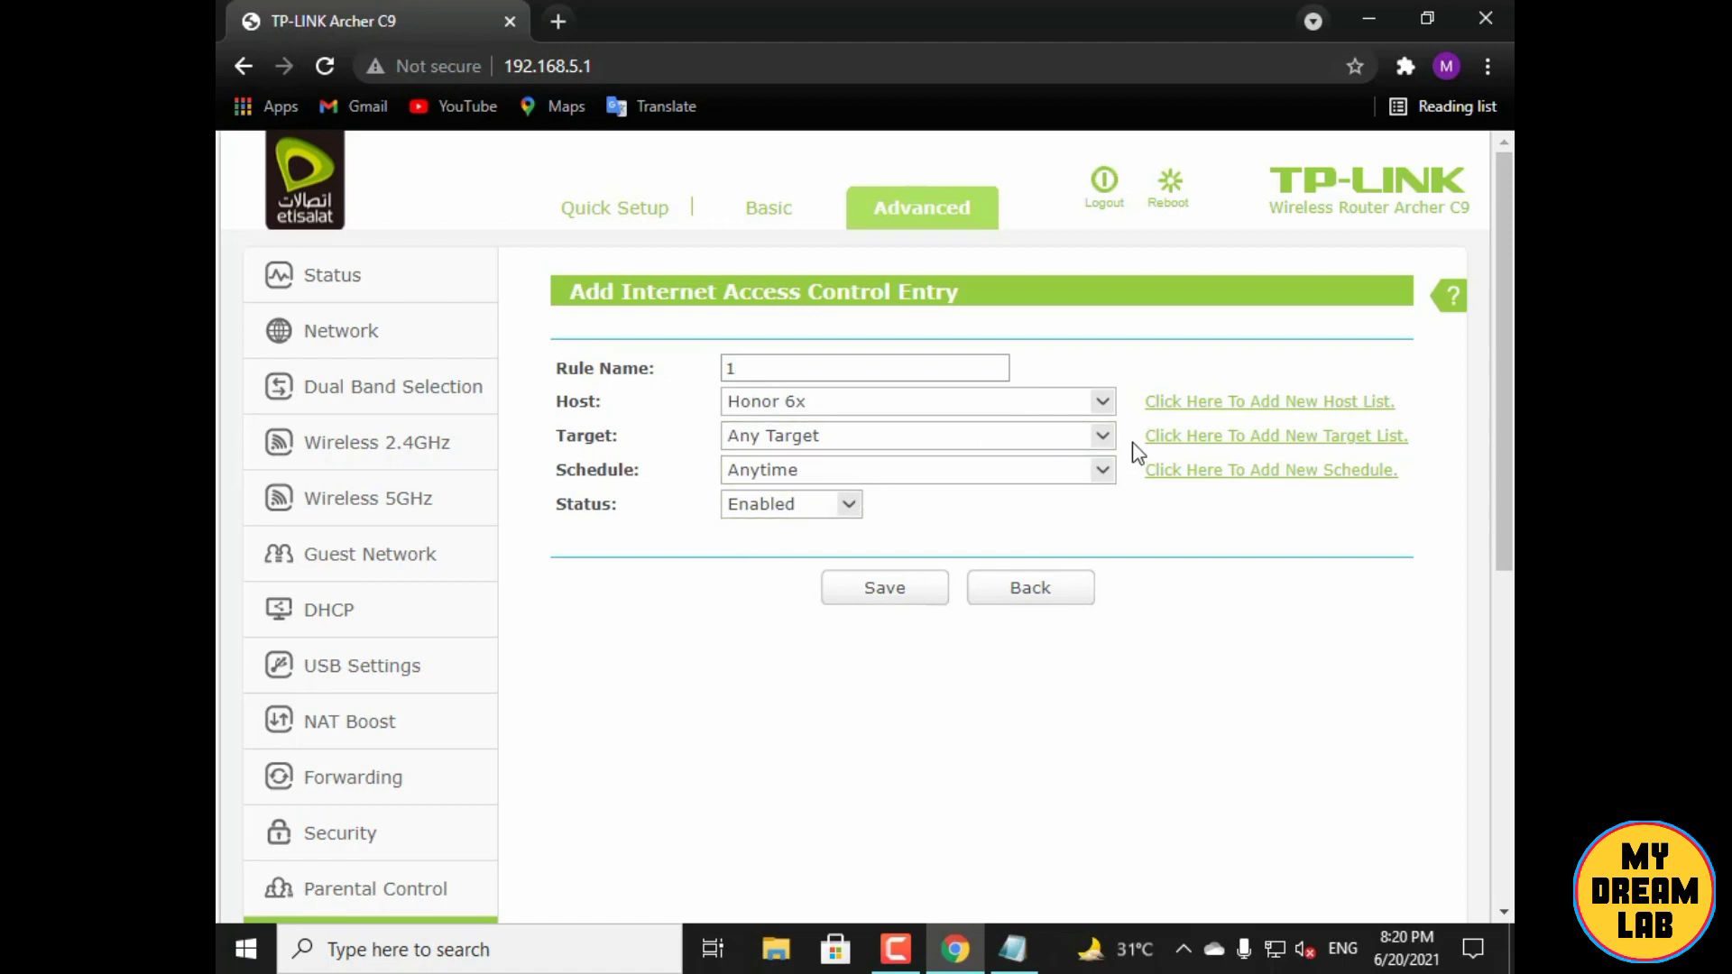
Set the rule's target to block freefire, try to save the rule, and return to the entry form
left_click(1101, 440)
scroll(813, 631, "down", 3)
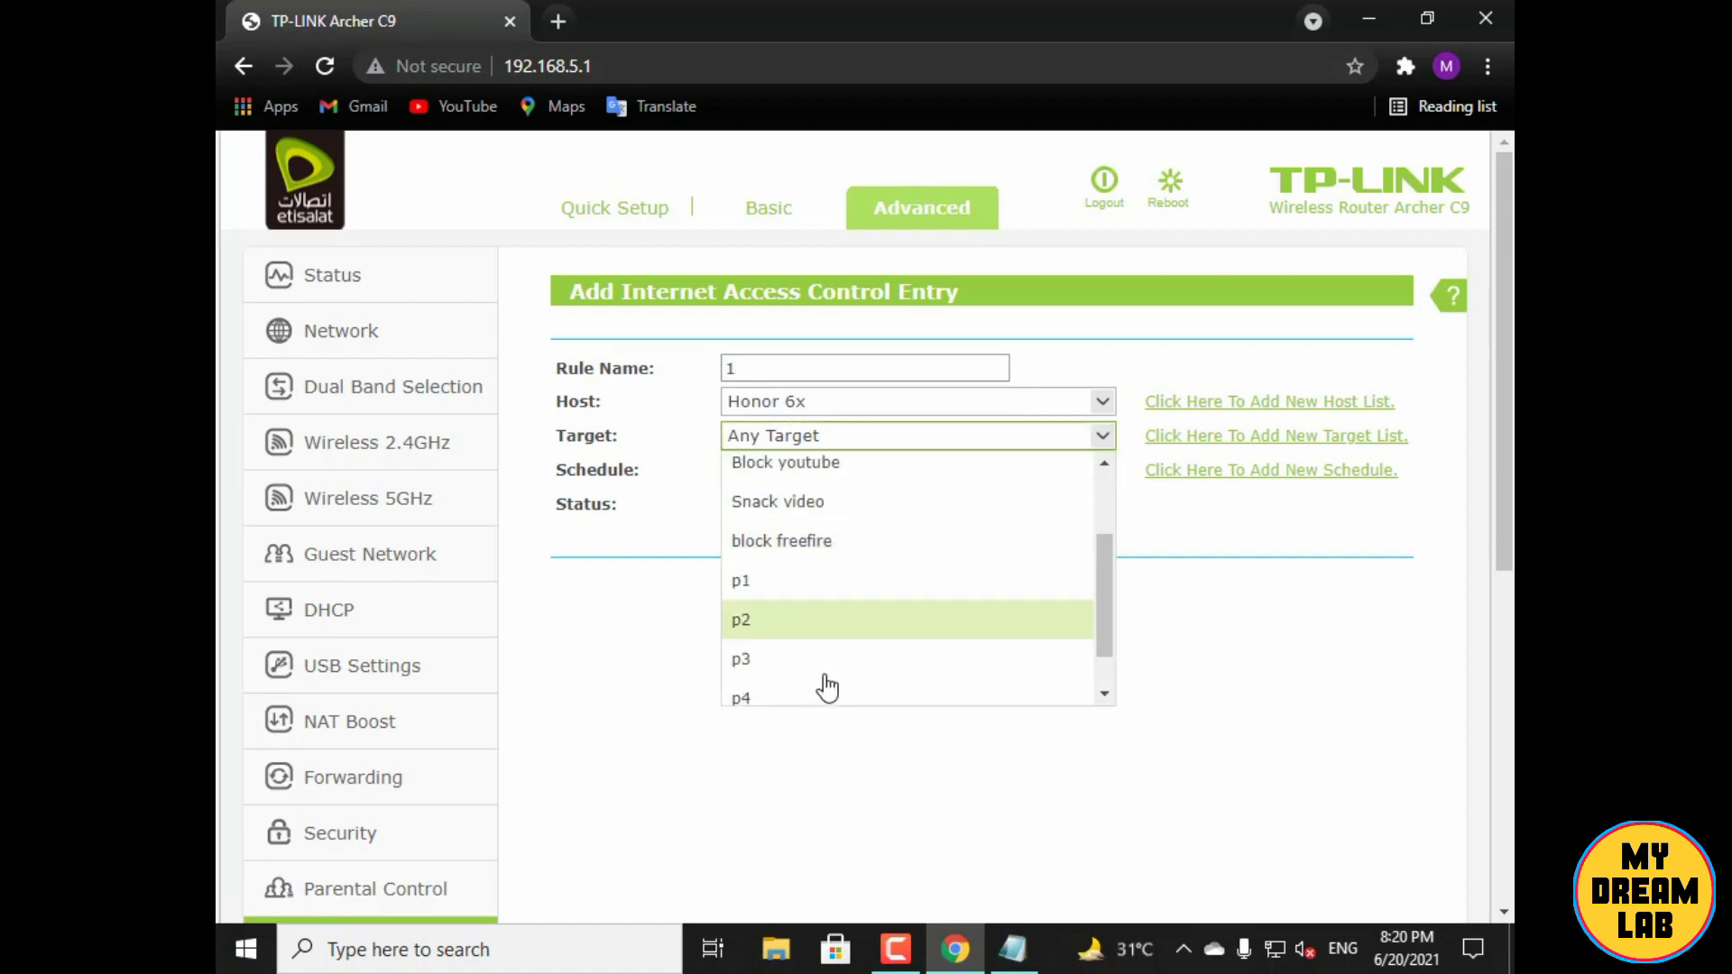
scroll(831, 646, "up", 3)
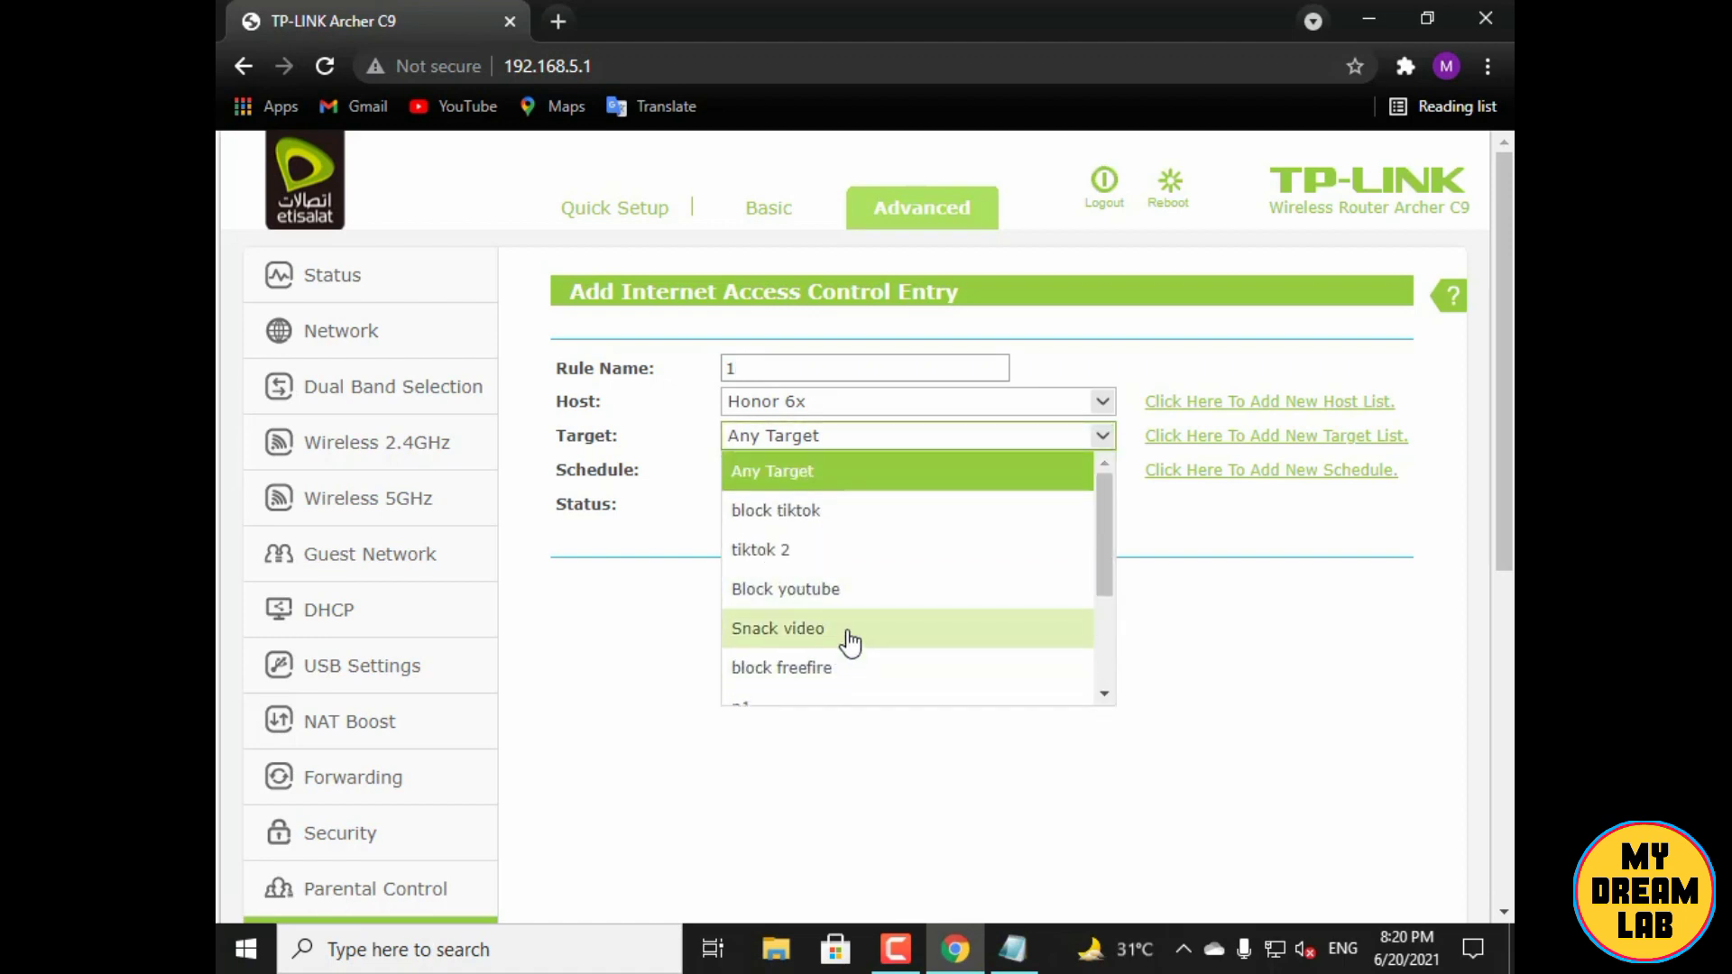
scroll(849, 641, "down", 1)
left_click(813, 546)
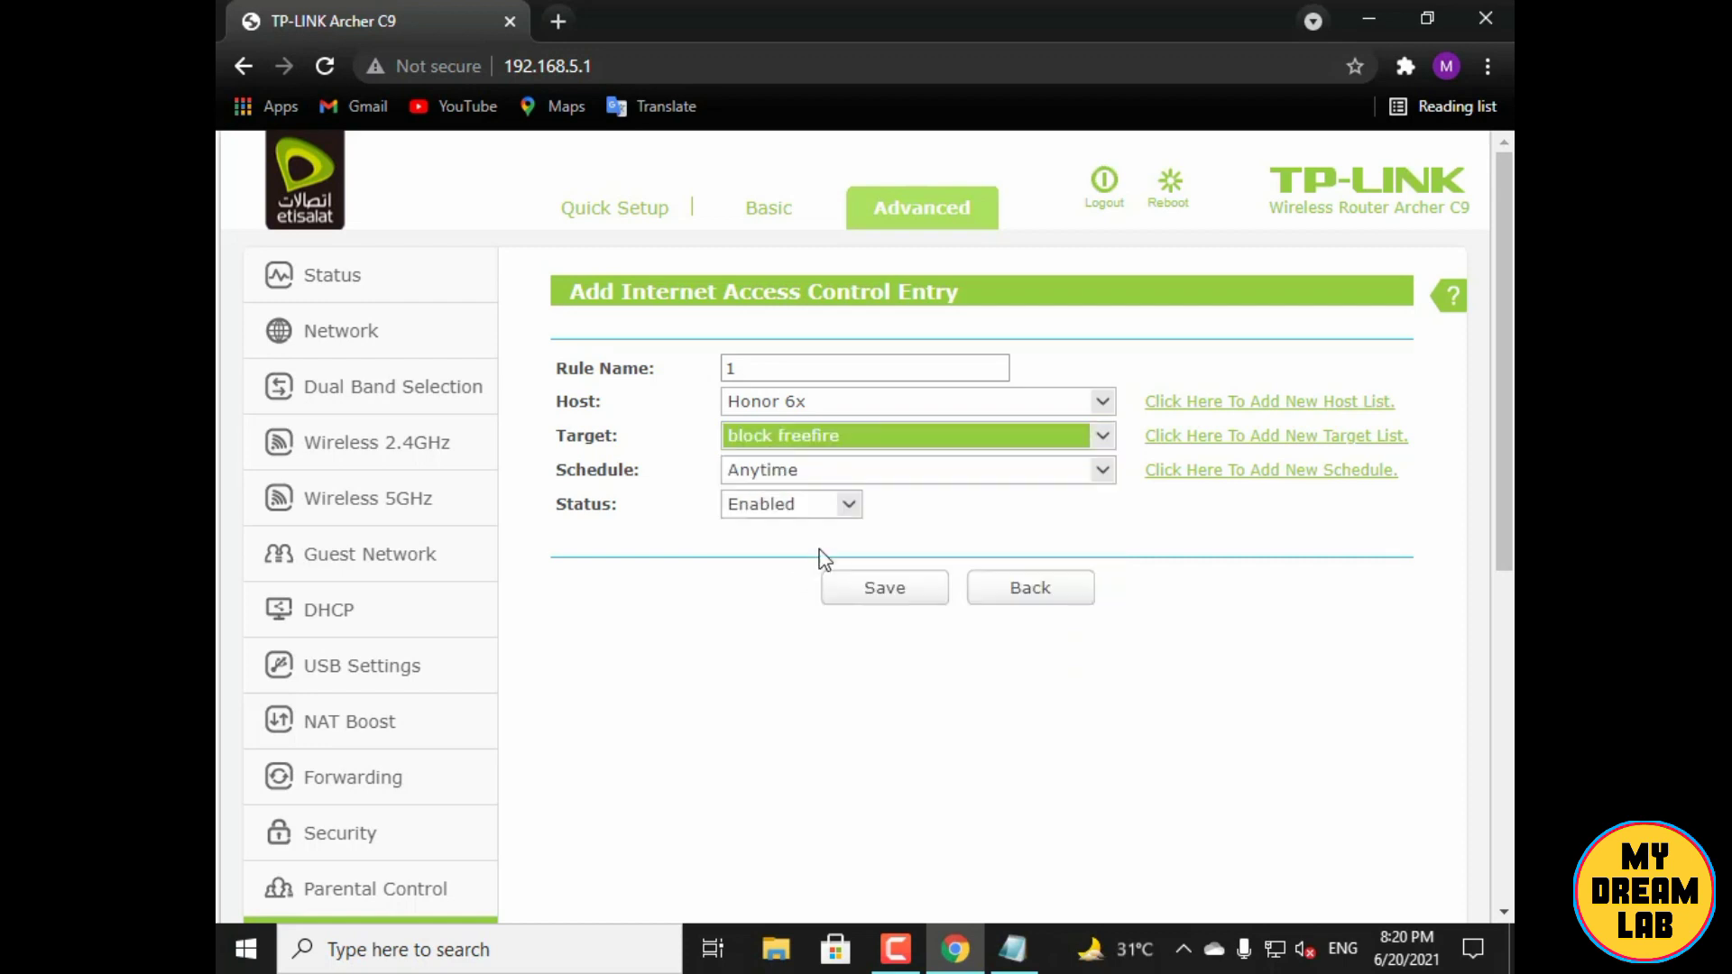
left_click(873, 597)
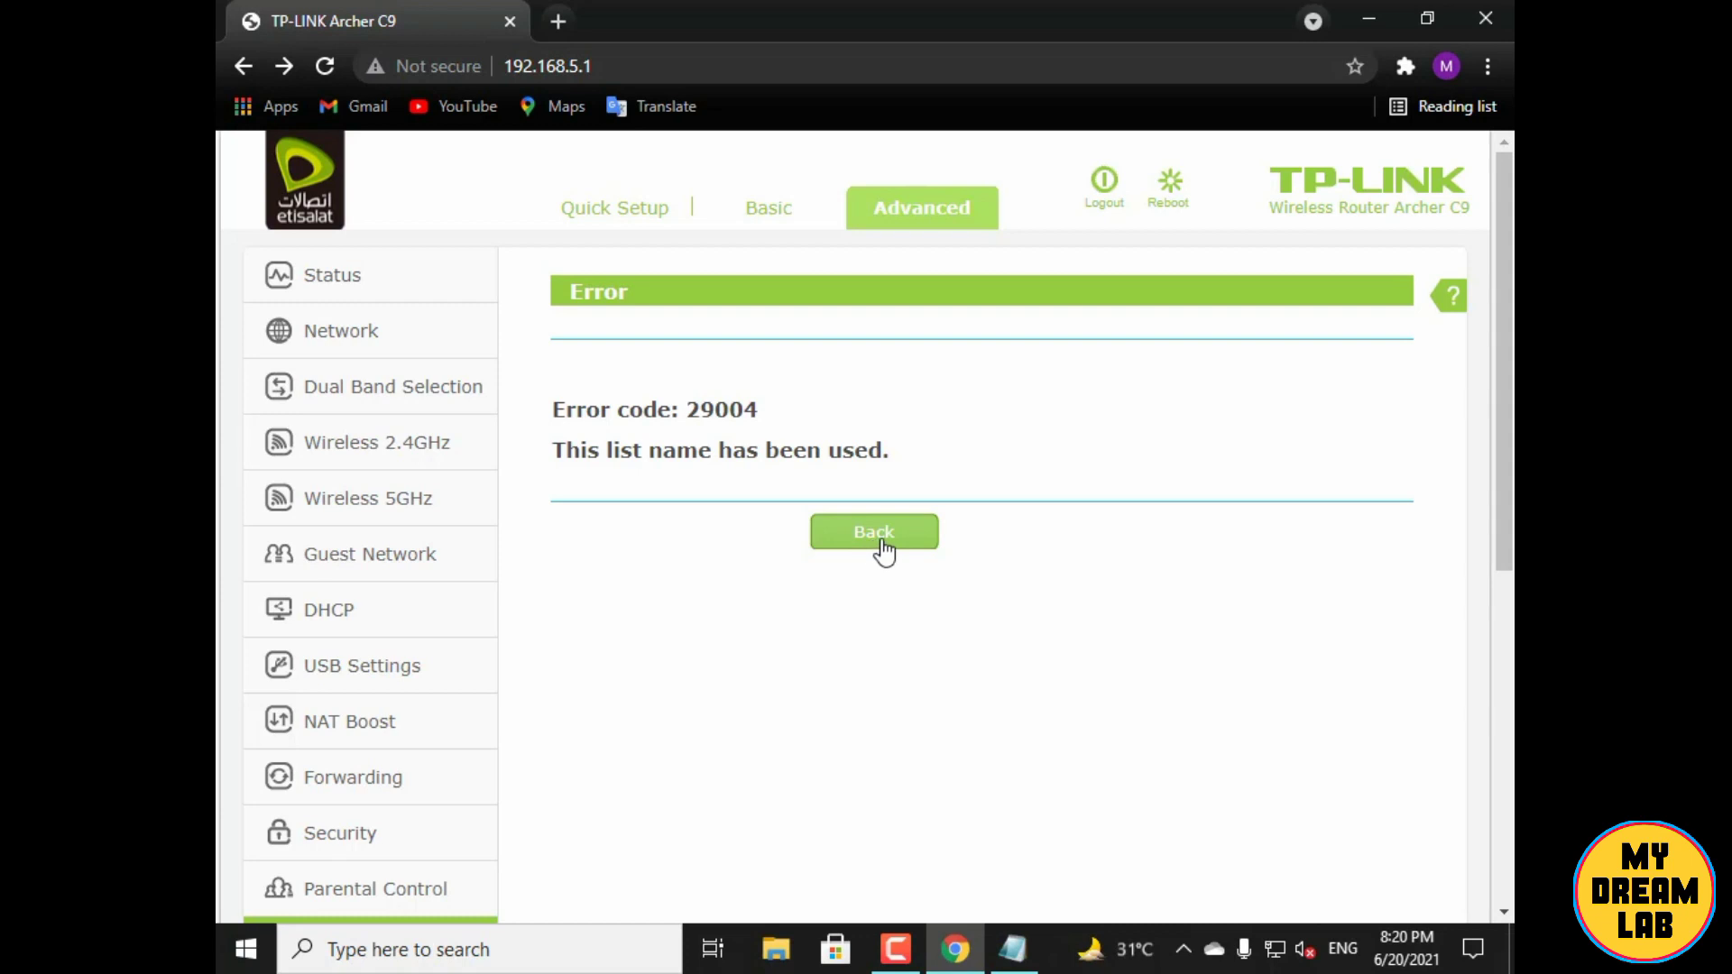
left_click(880, 540)
Set the rule entry's host to Honor 6x and name the rule block f
double_click(795, 358)
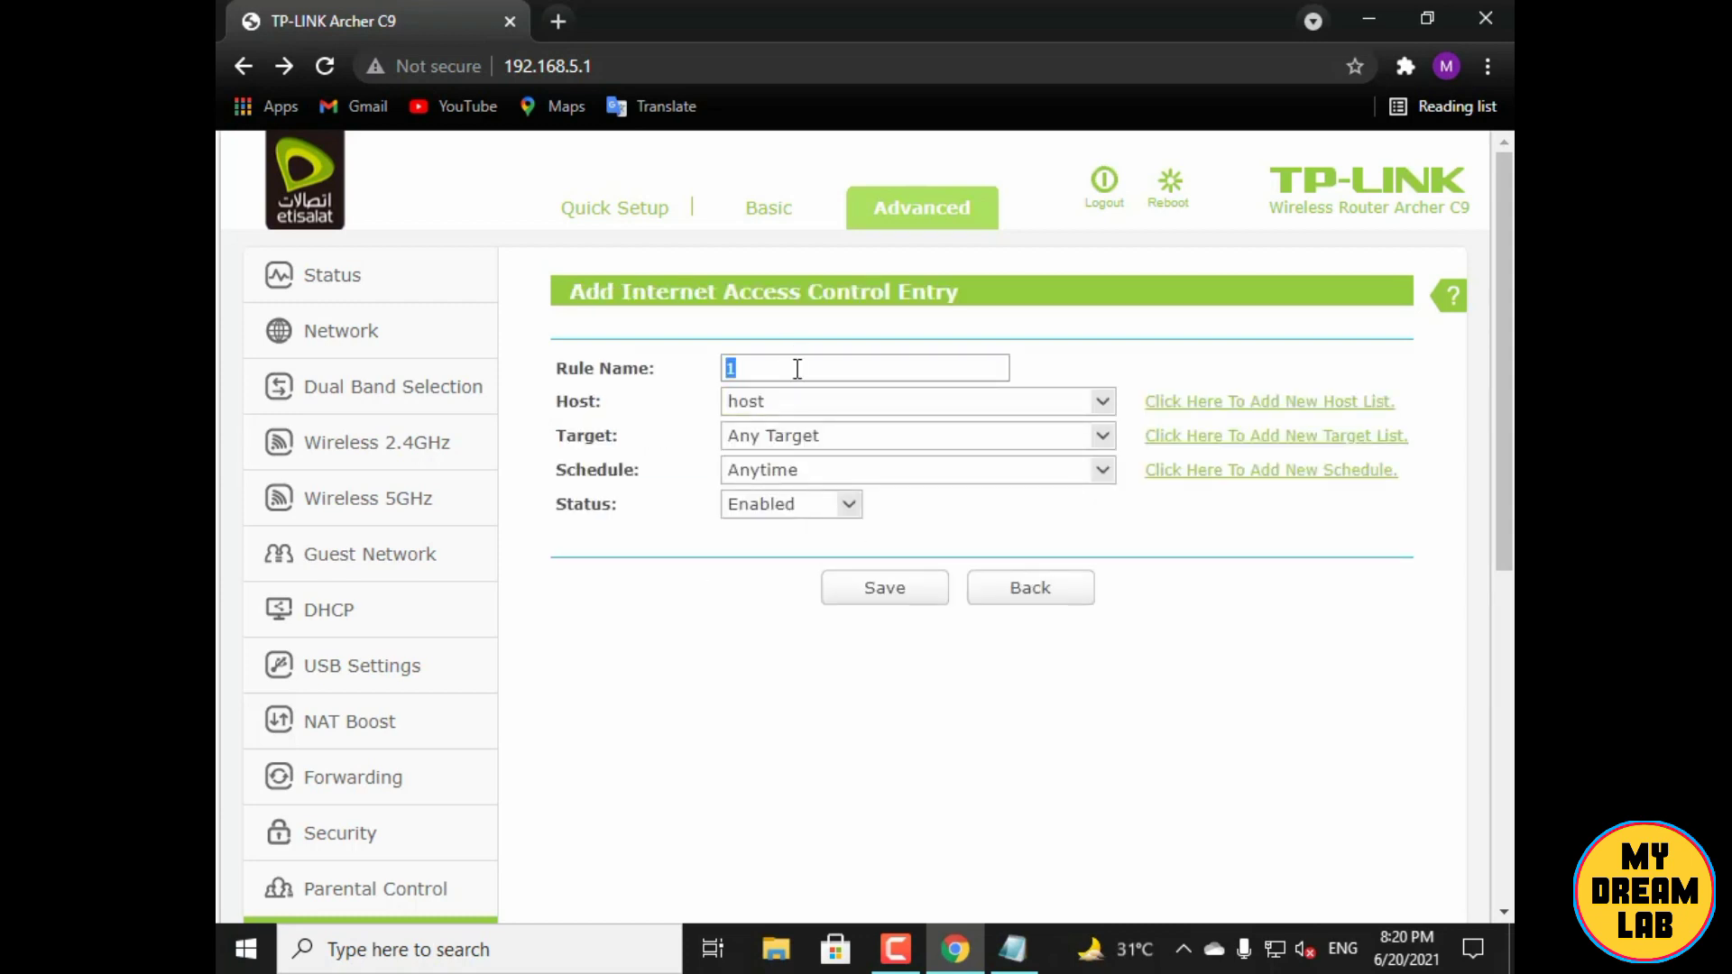
left_click(1102, 401)
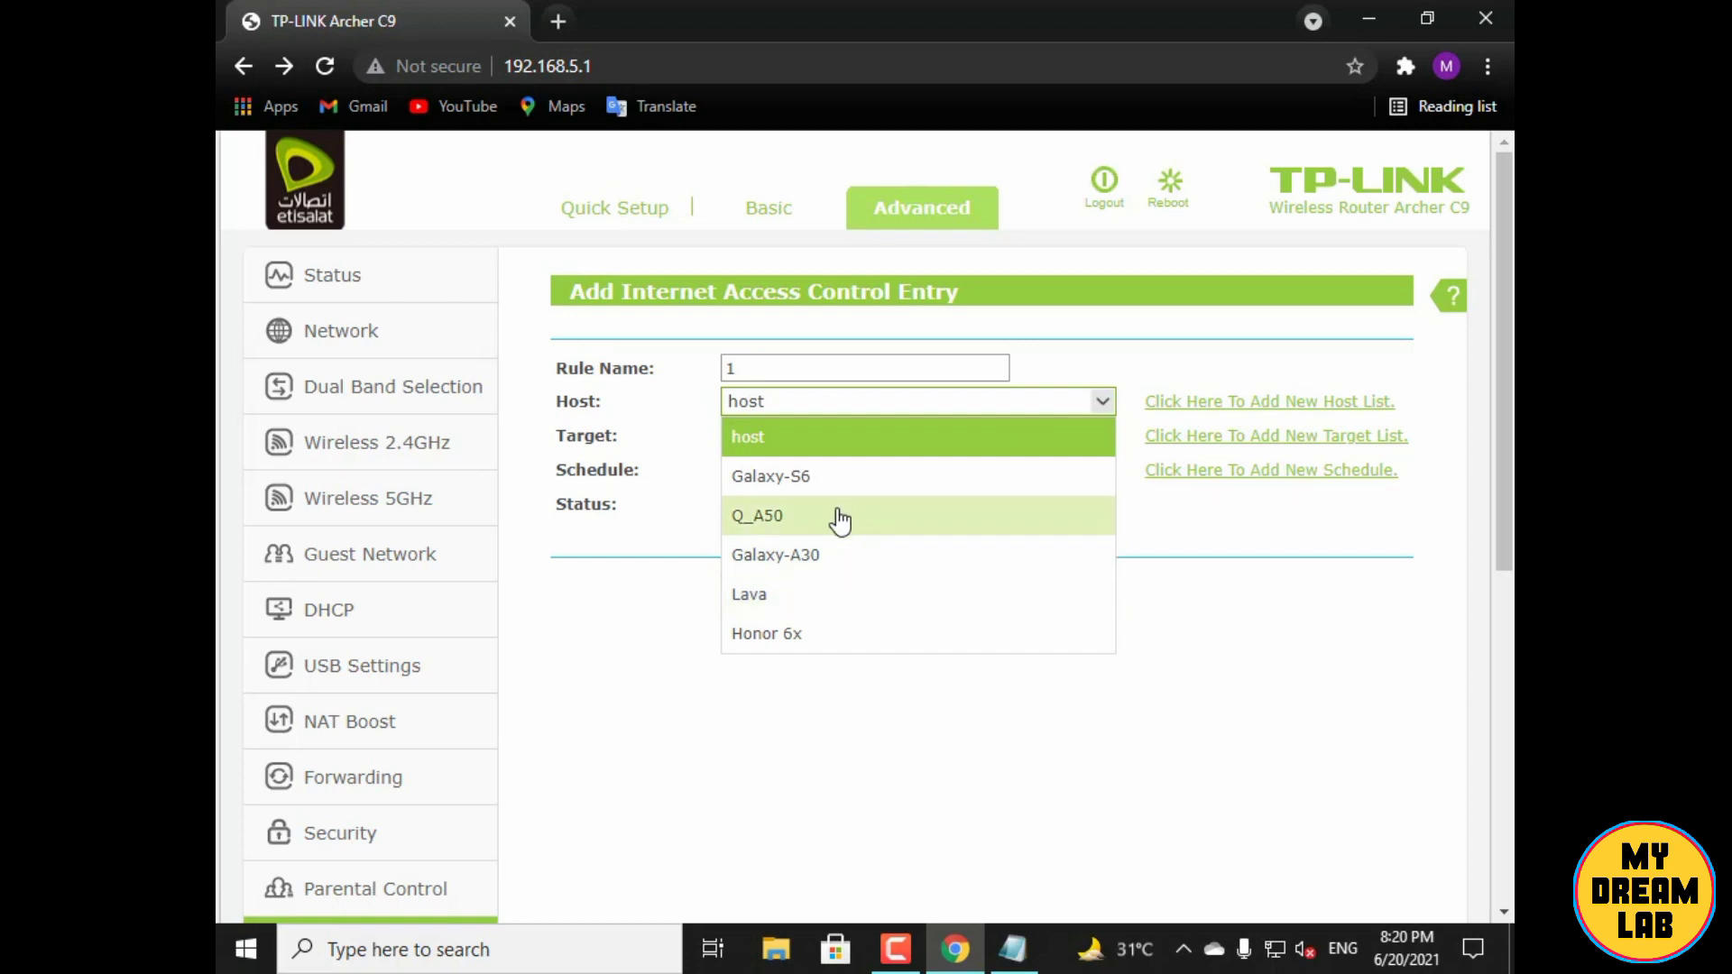
left_click(824, 637)
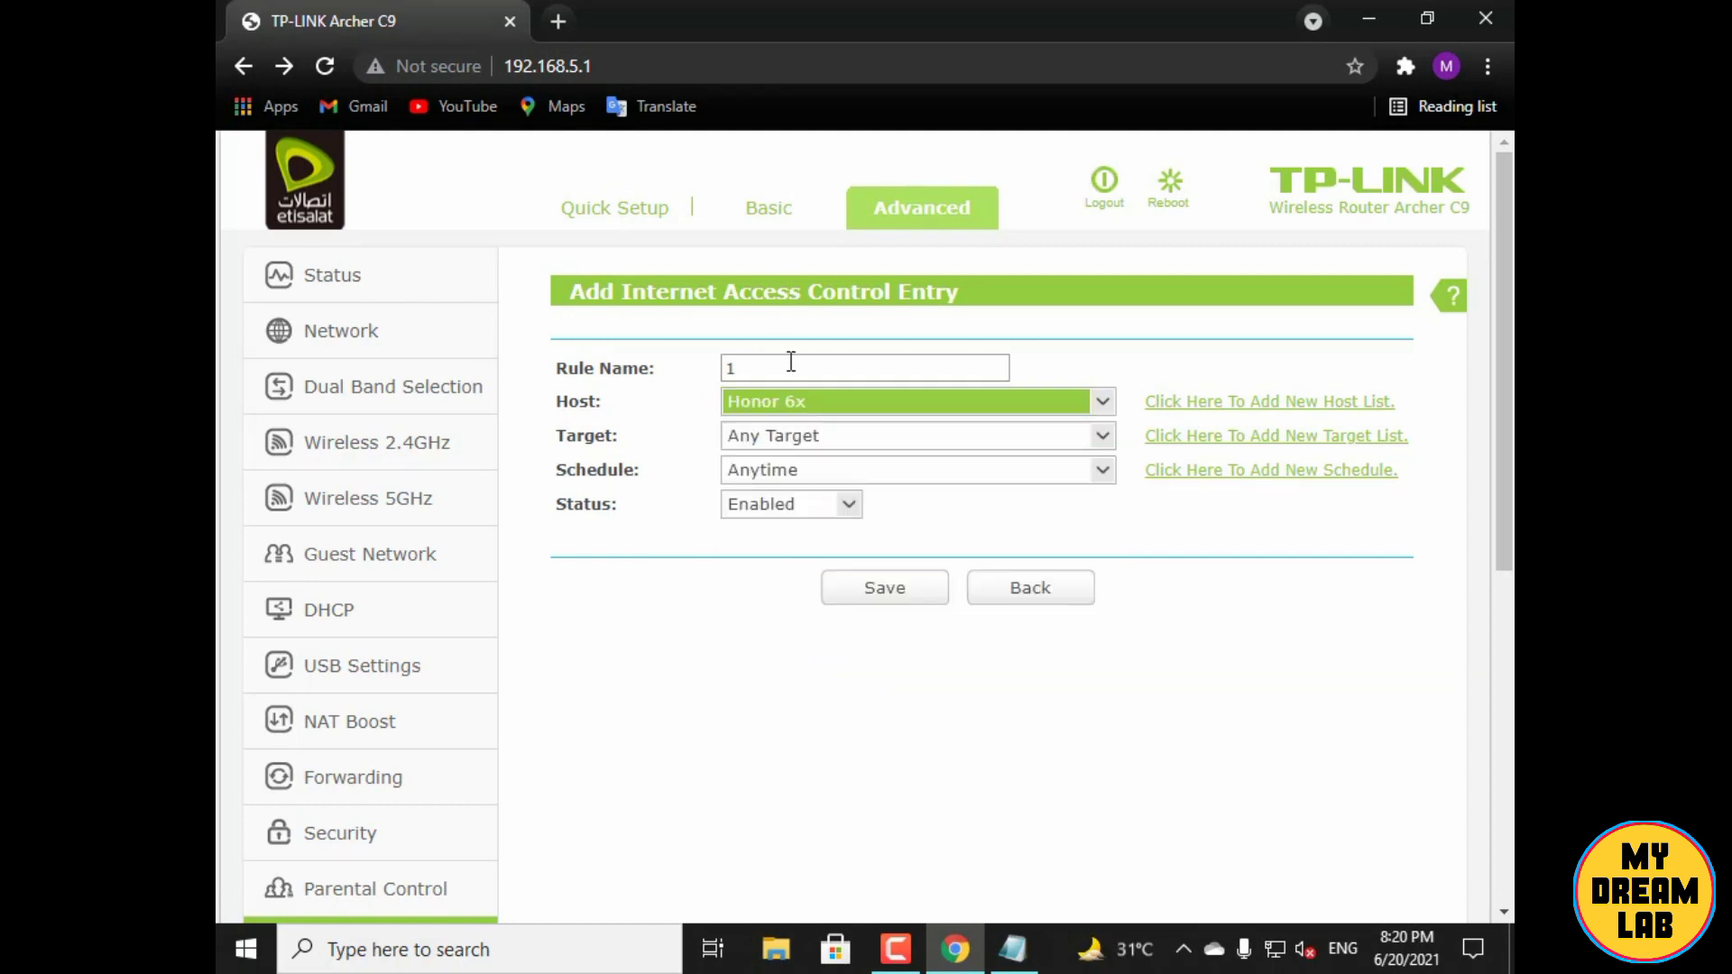
double_click(791, 361)
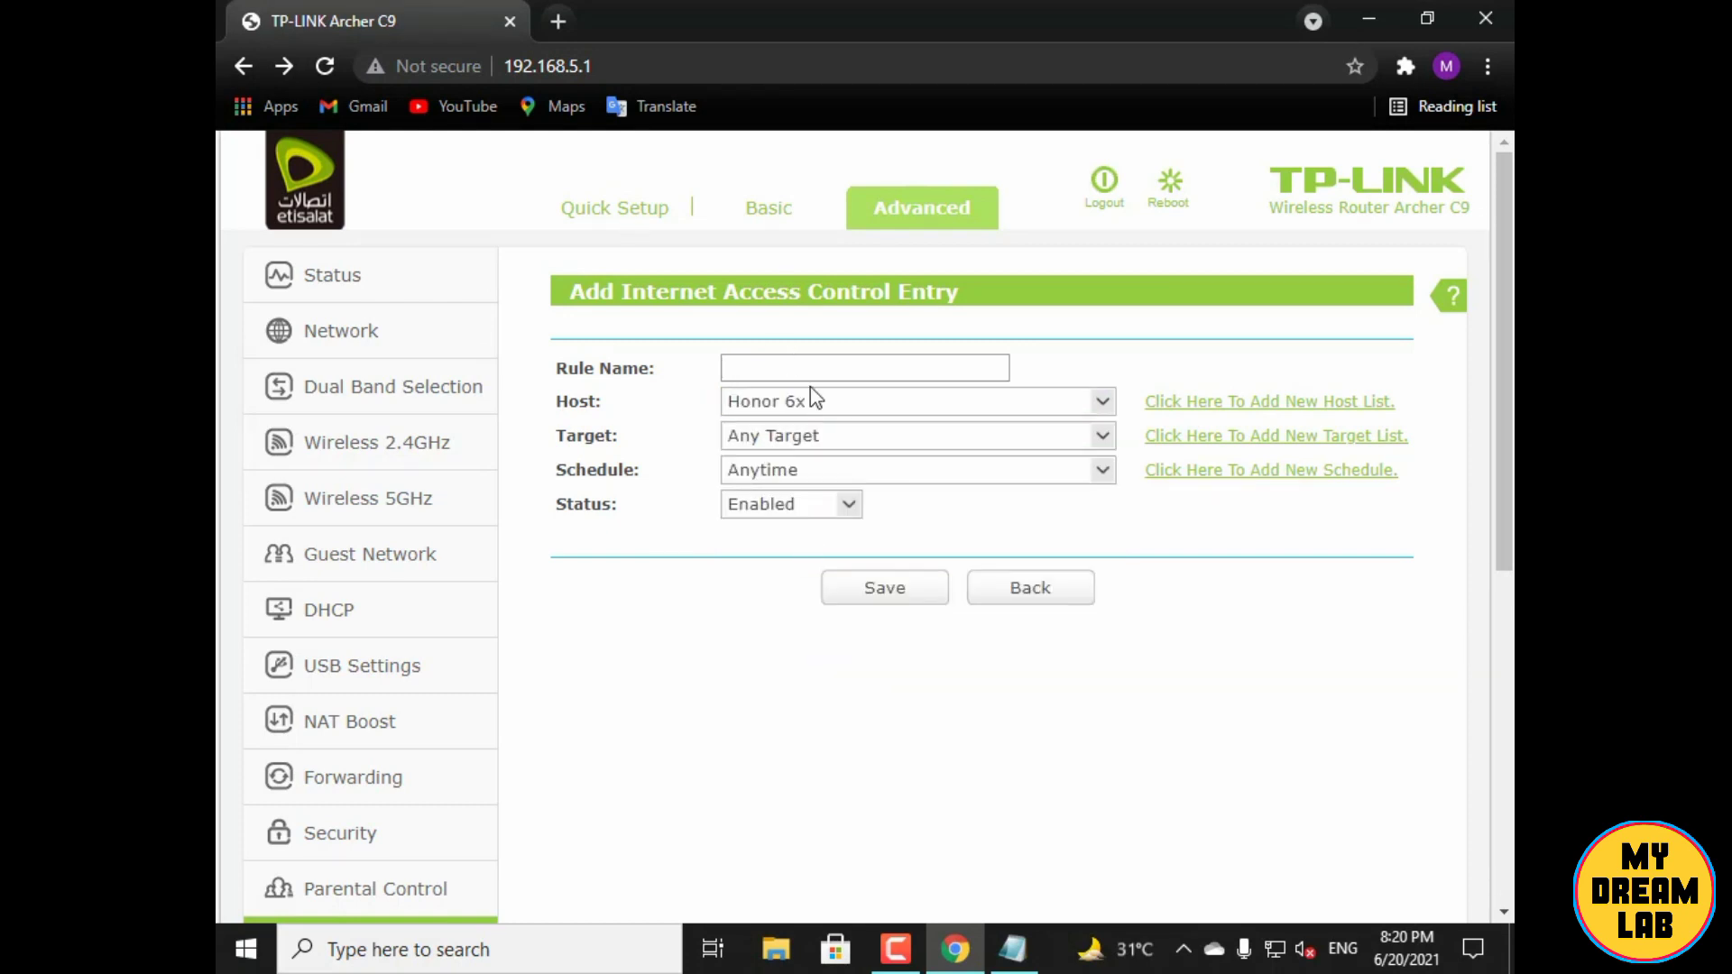
type("block f")
key("Tab")
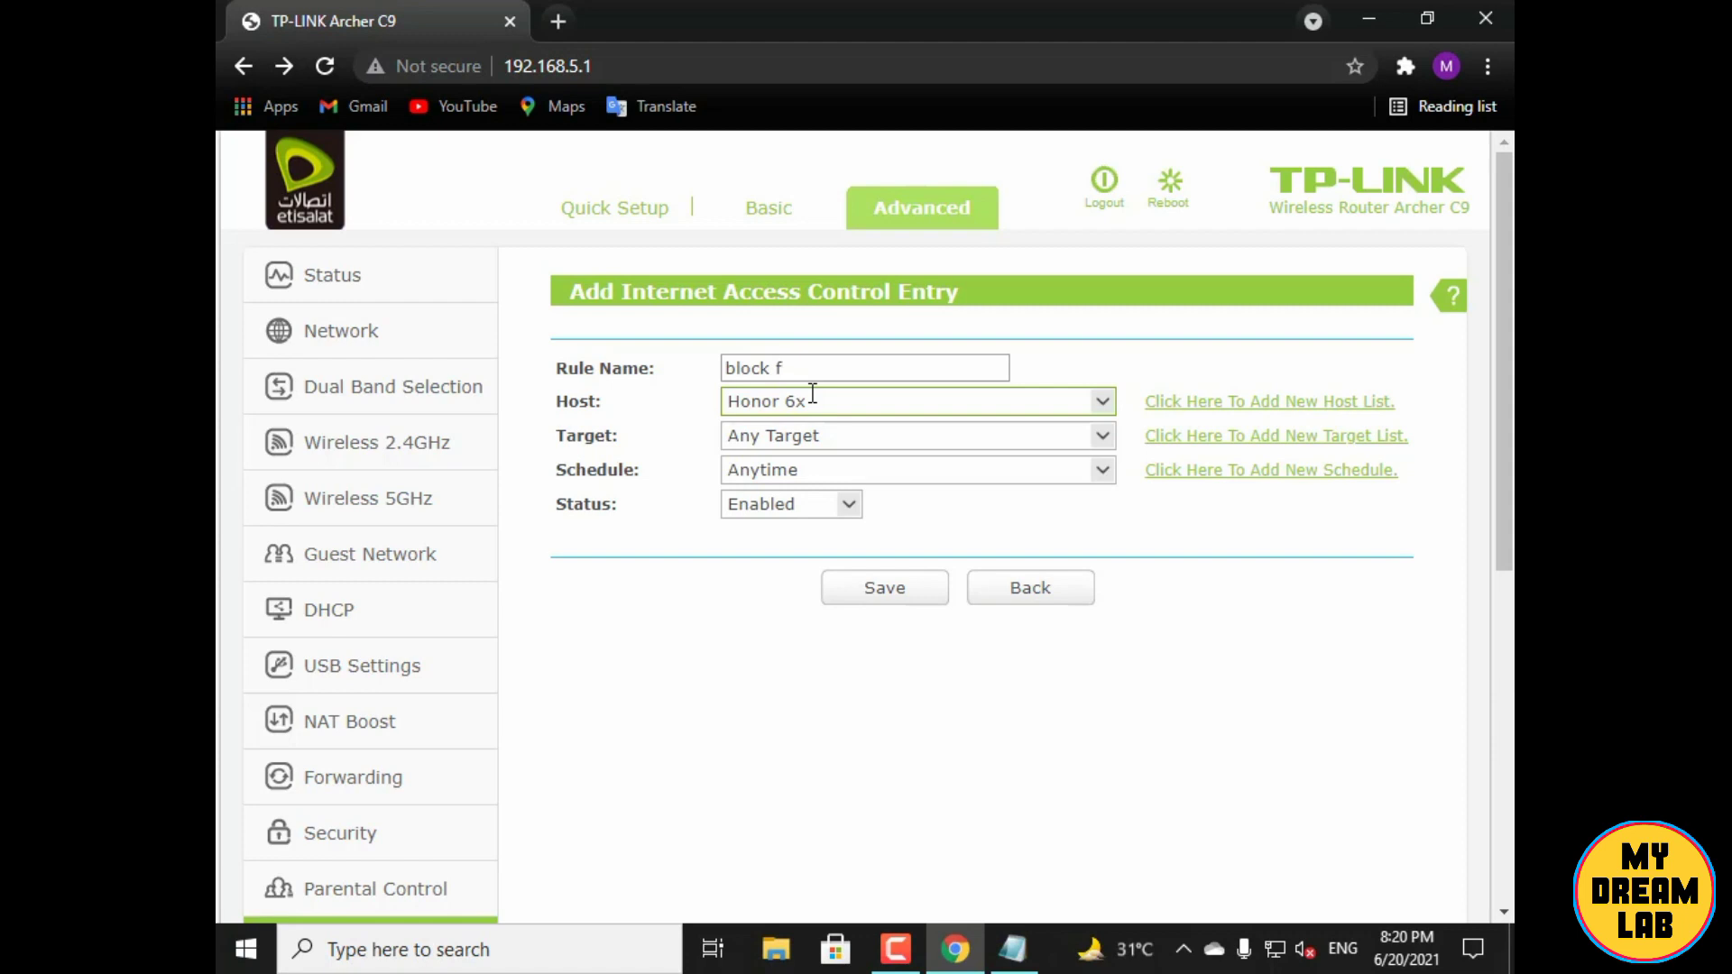